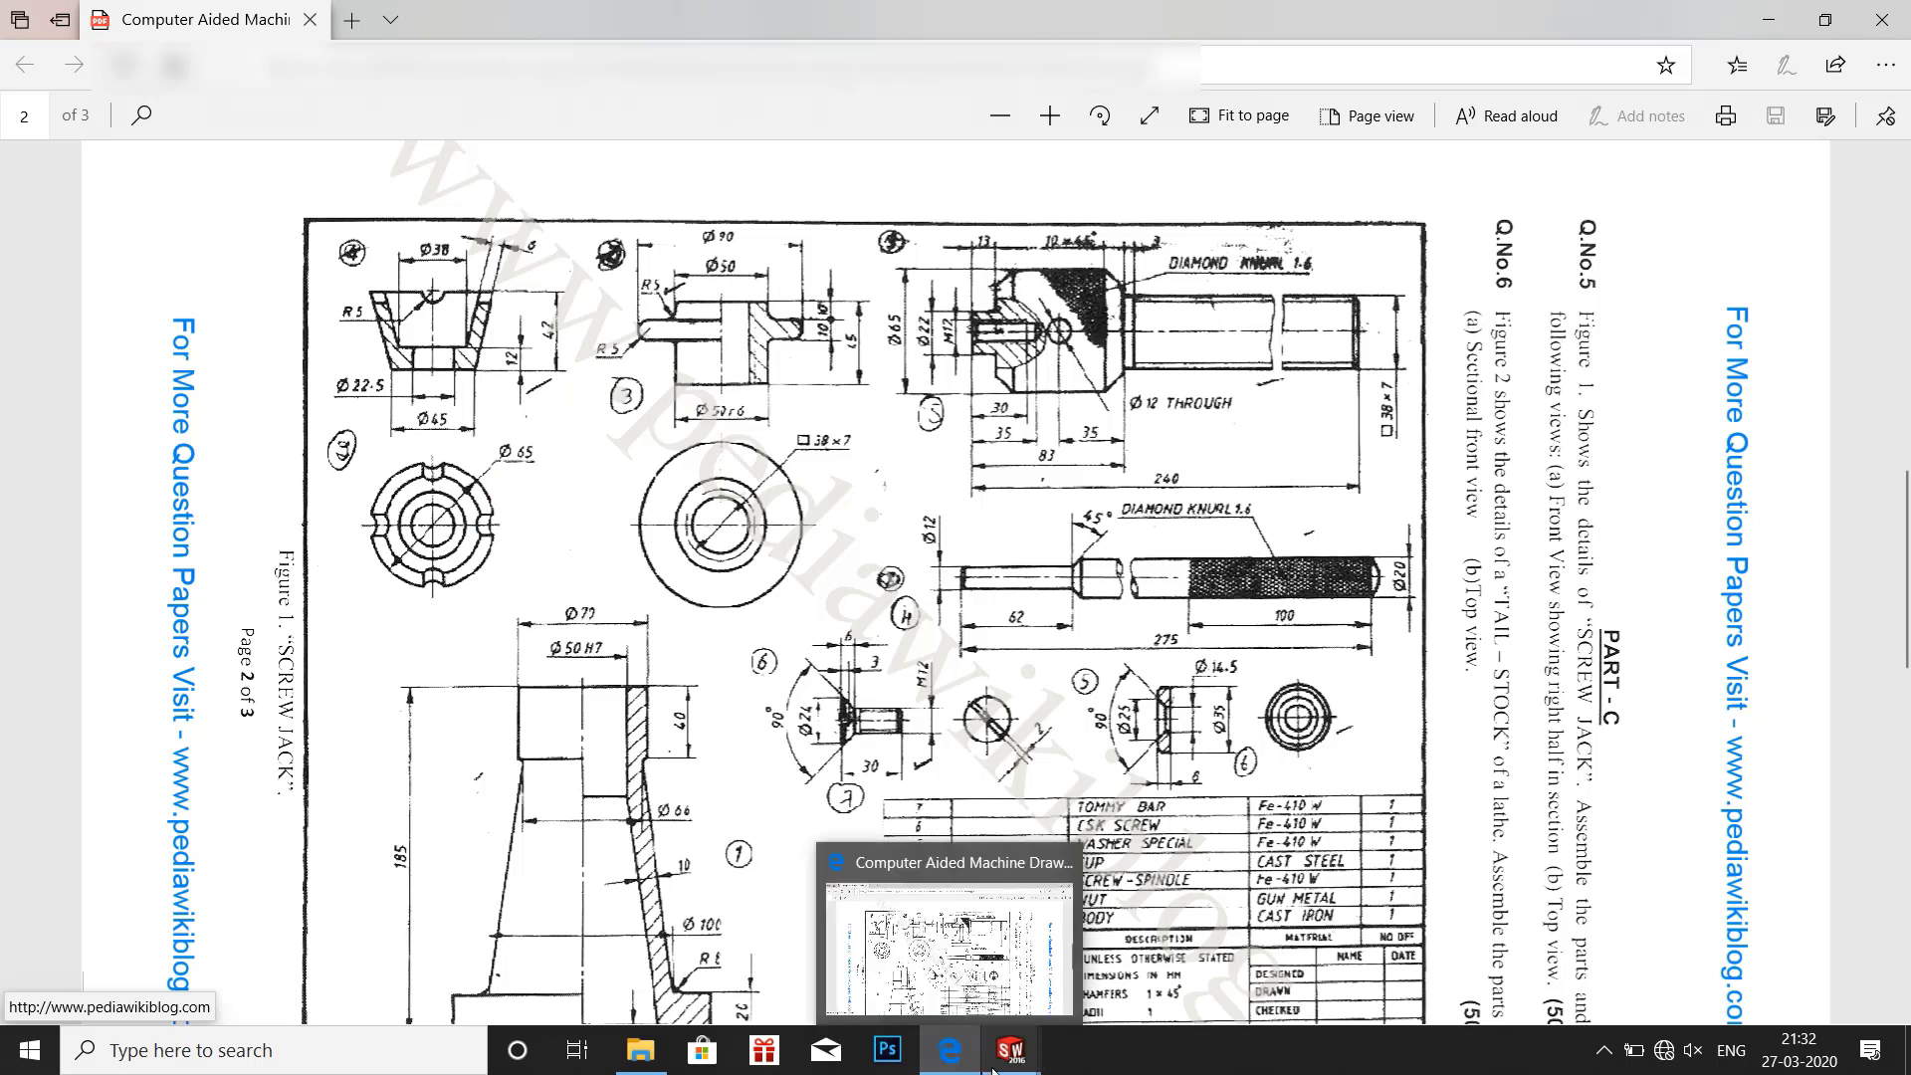
# Switch to the empty Part3 document in SOLIDWORKS and start a sketch on the Front Plane
pyautogui.moveTo(992, 1070)
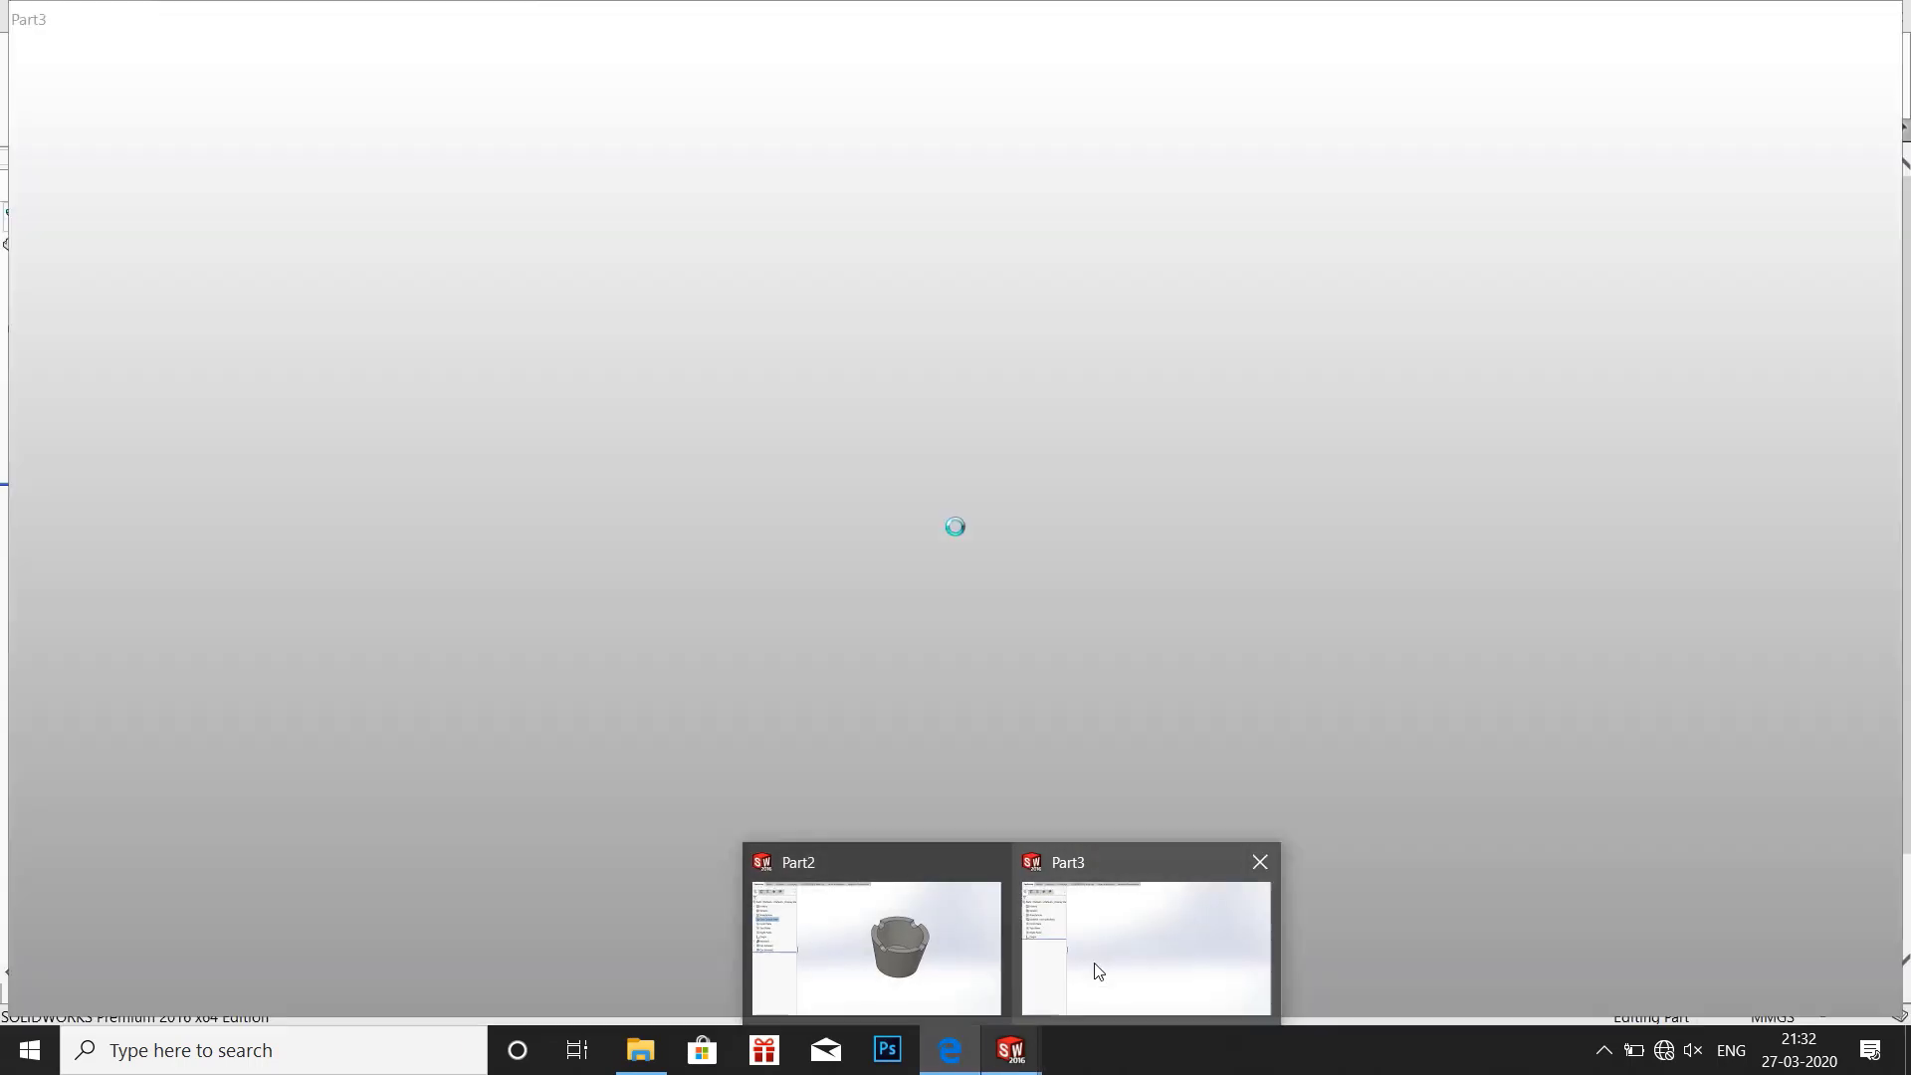
pyautogui.click(1094, 964)
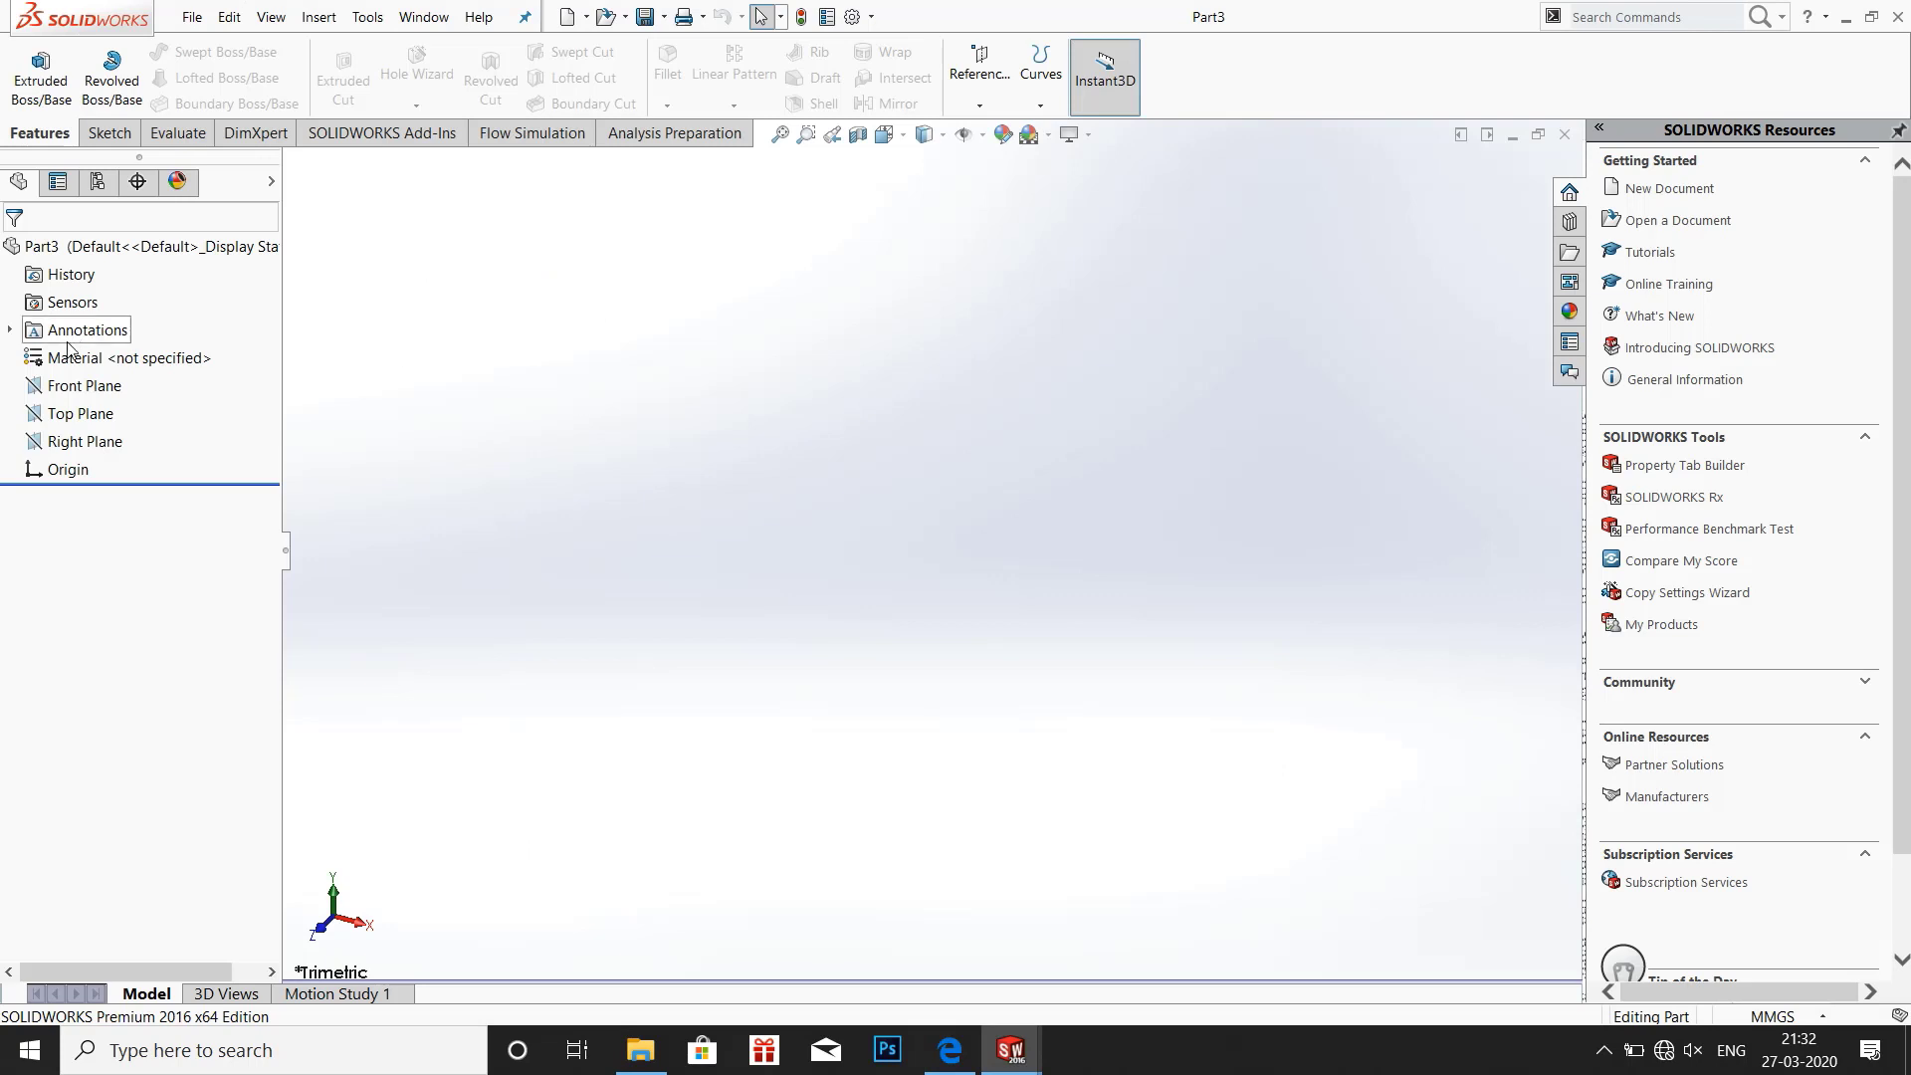
pyautogui.click(71, 388)
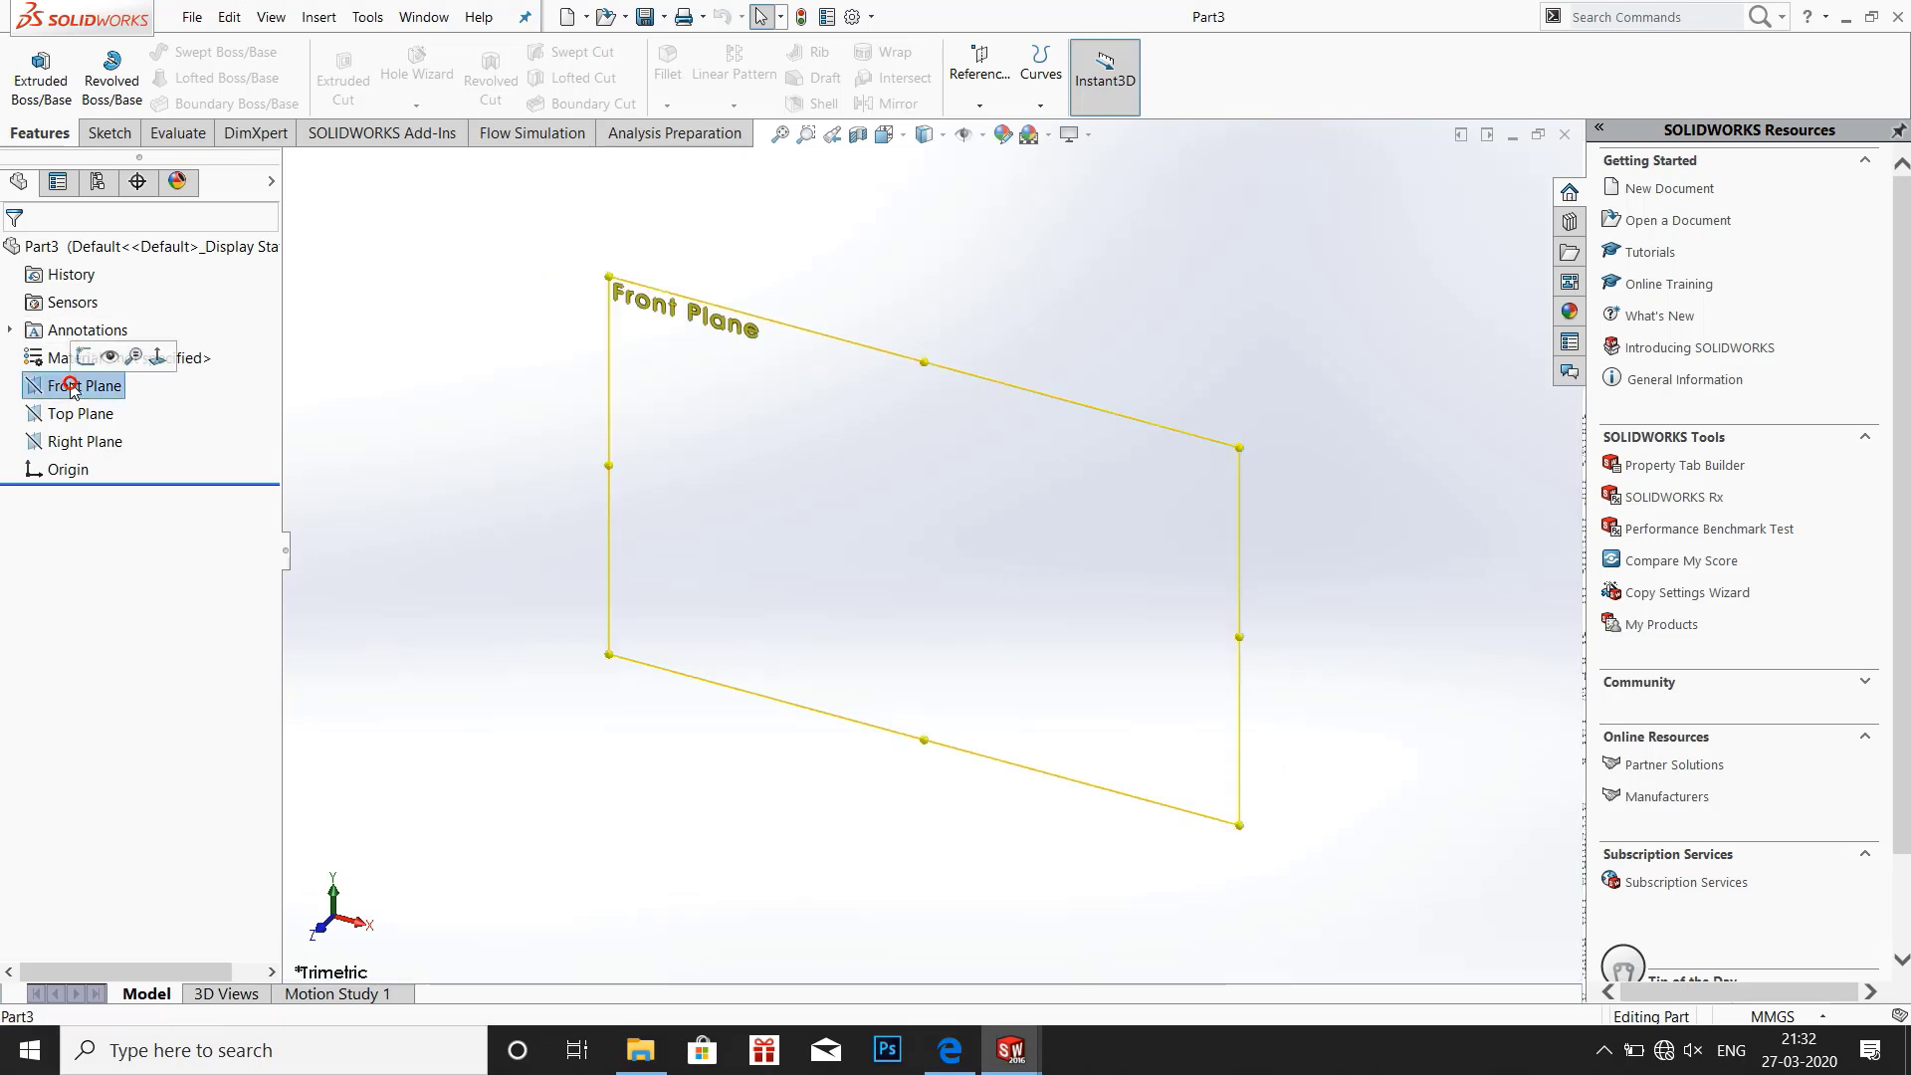
pyautogui.click(84, 365)
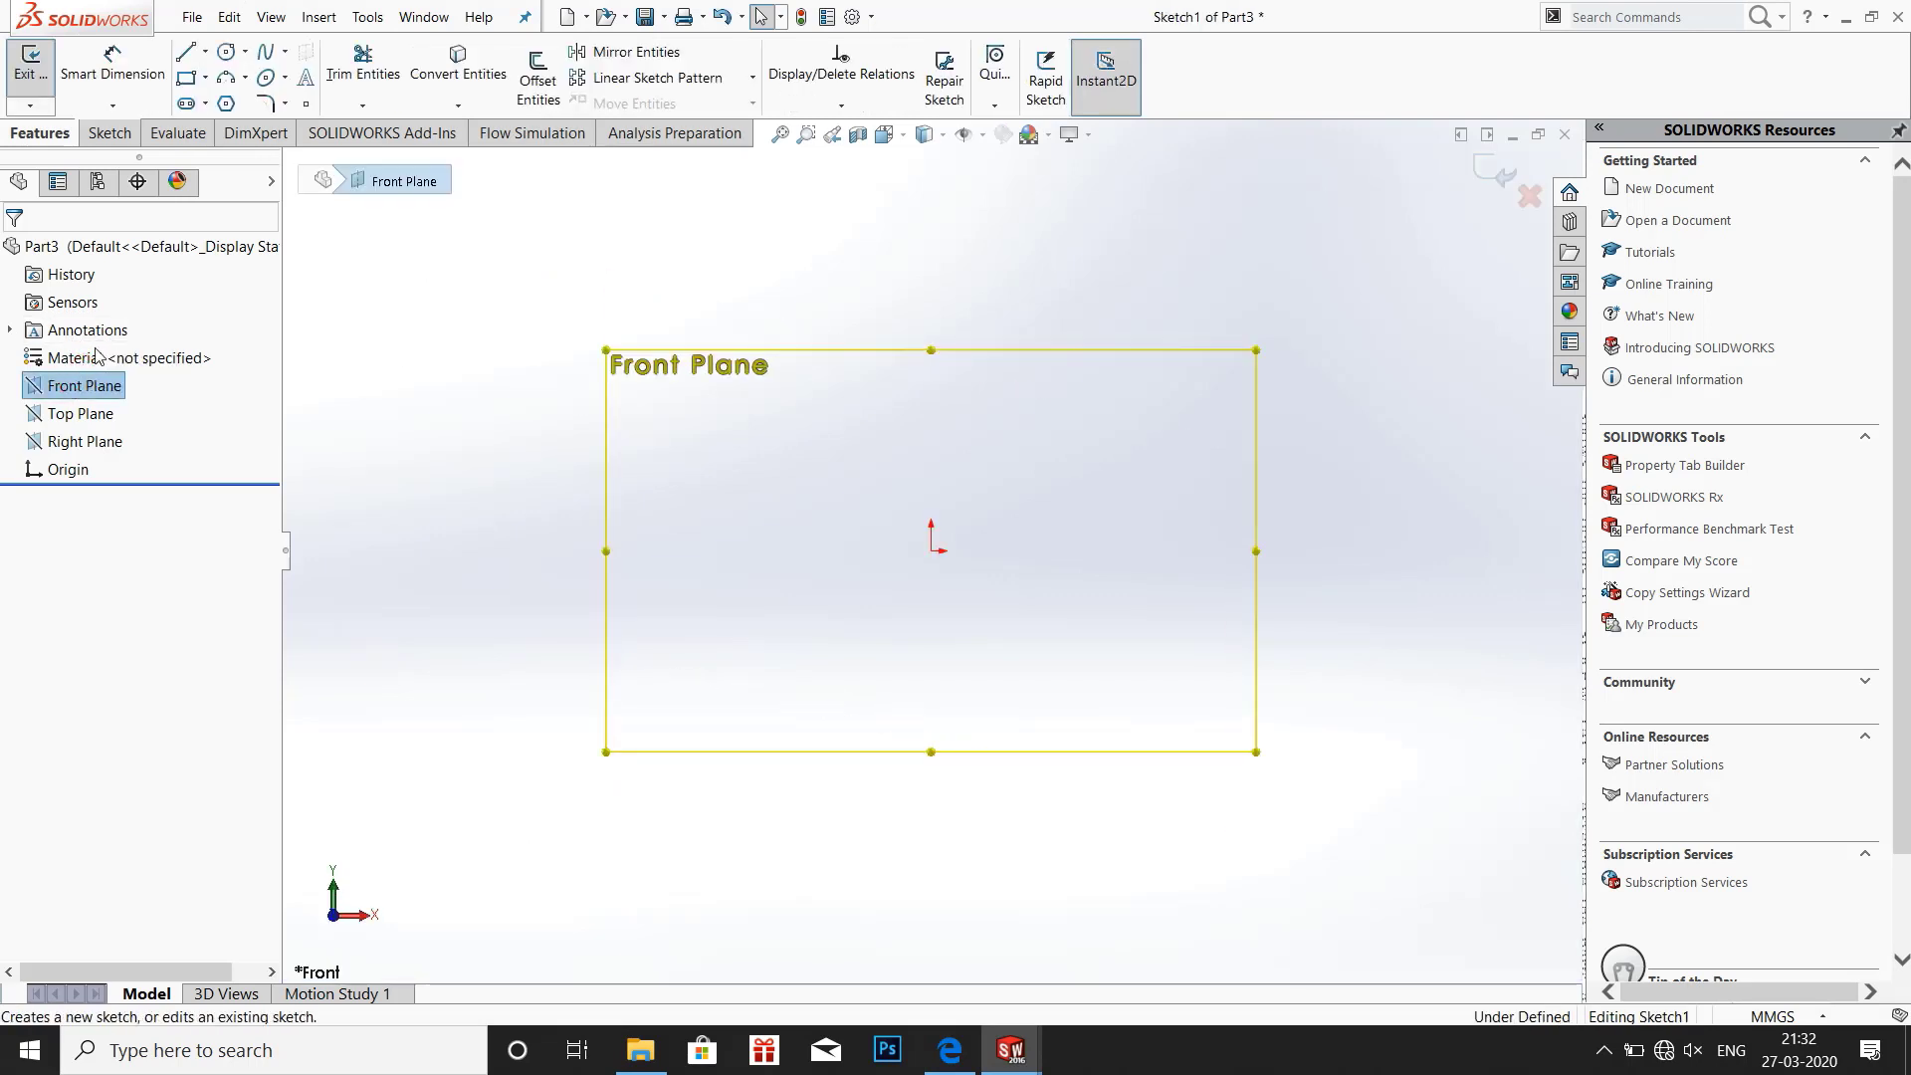
# Sketch a closed stepped line profile from the origin, about 44 mm tall and 22 mm wide, with a flange projecting about 20 mm to the right
pyautogui.click(185, 52)
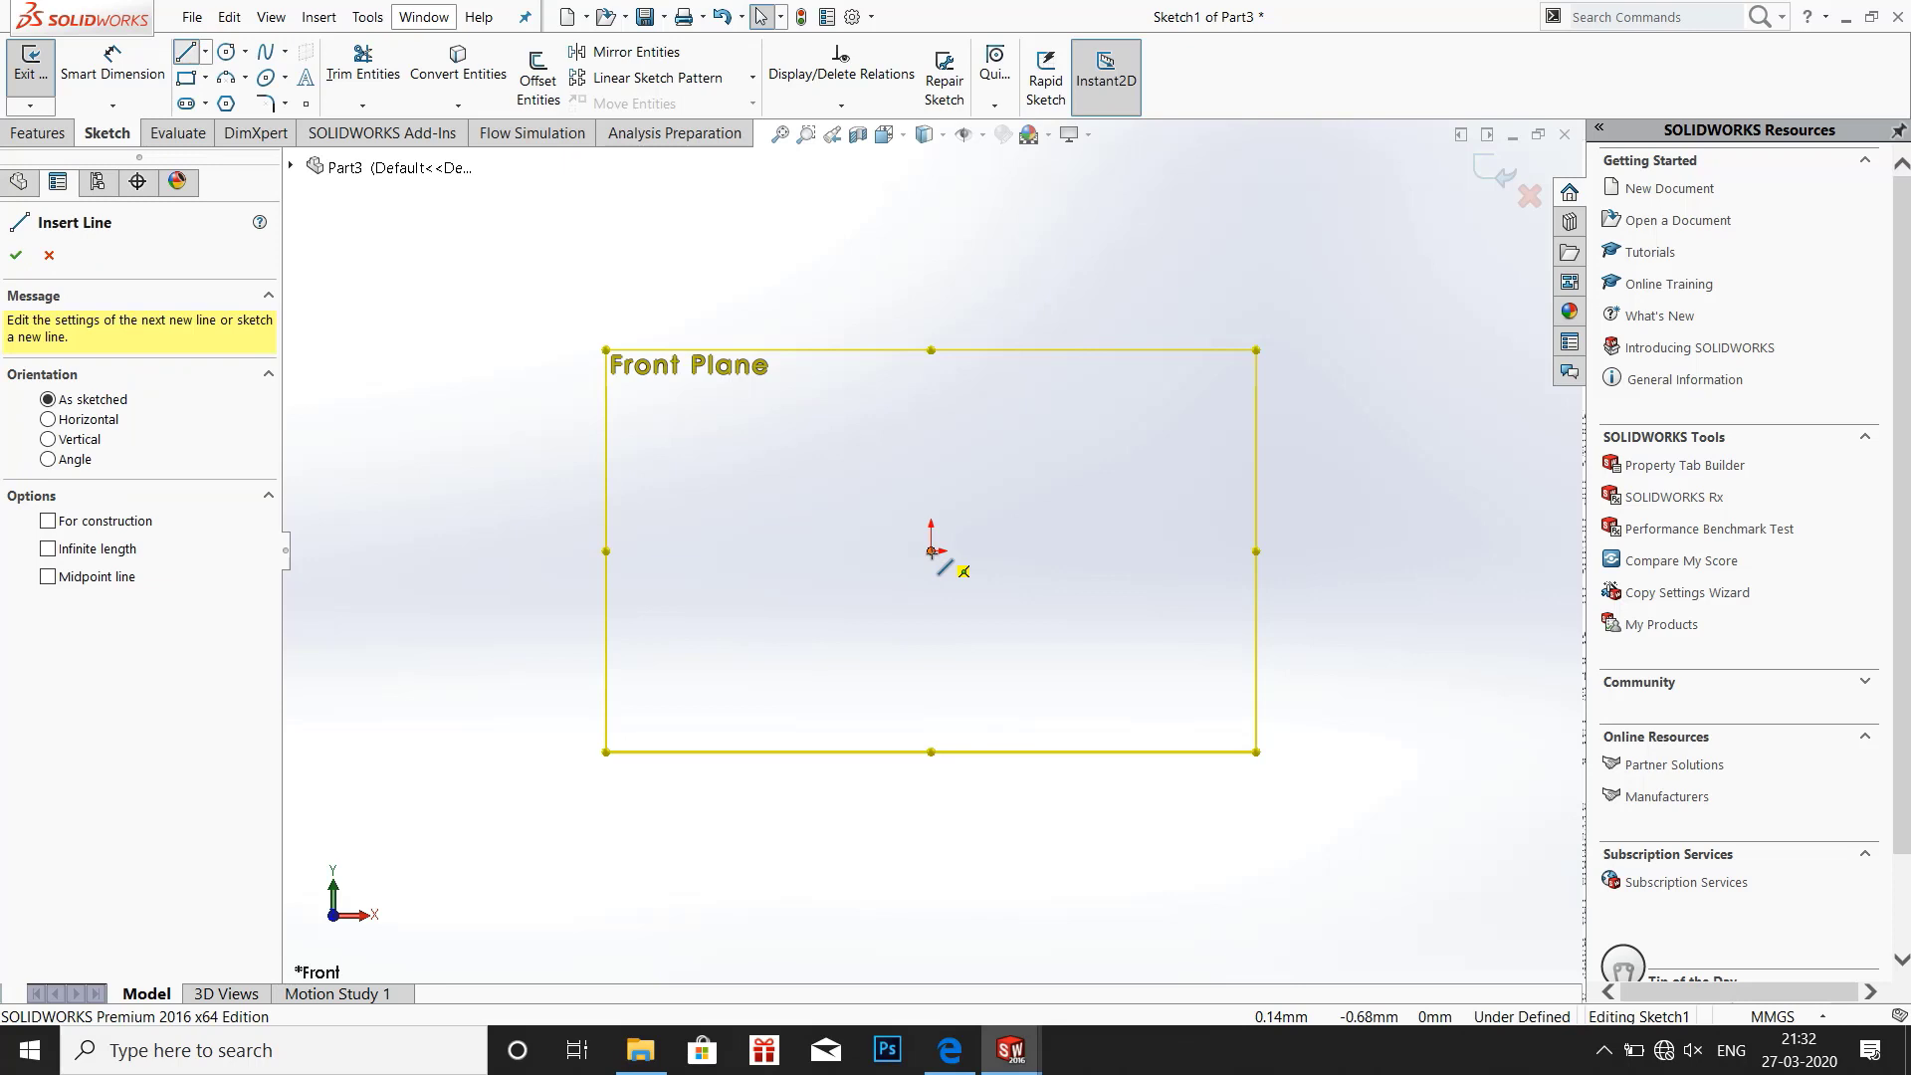
pyautogui.click(932, 550)
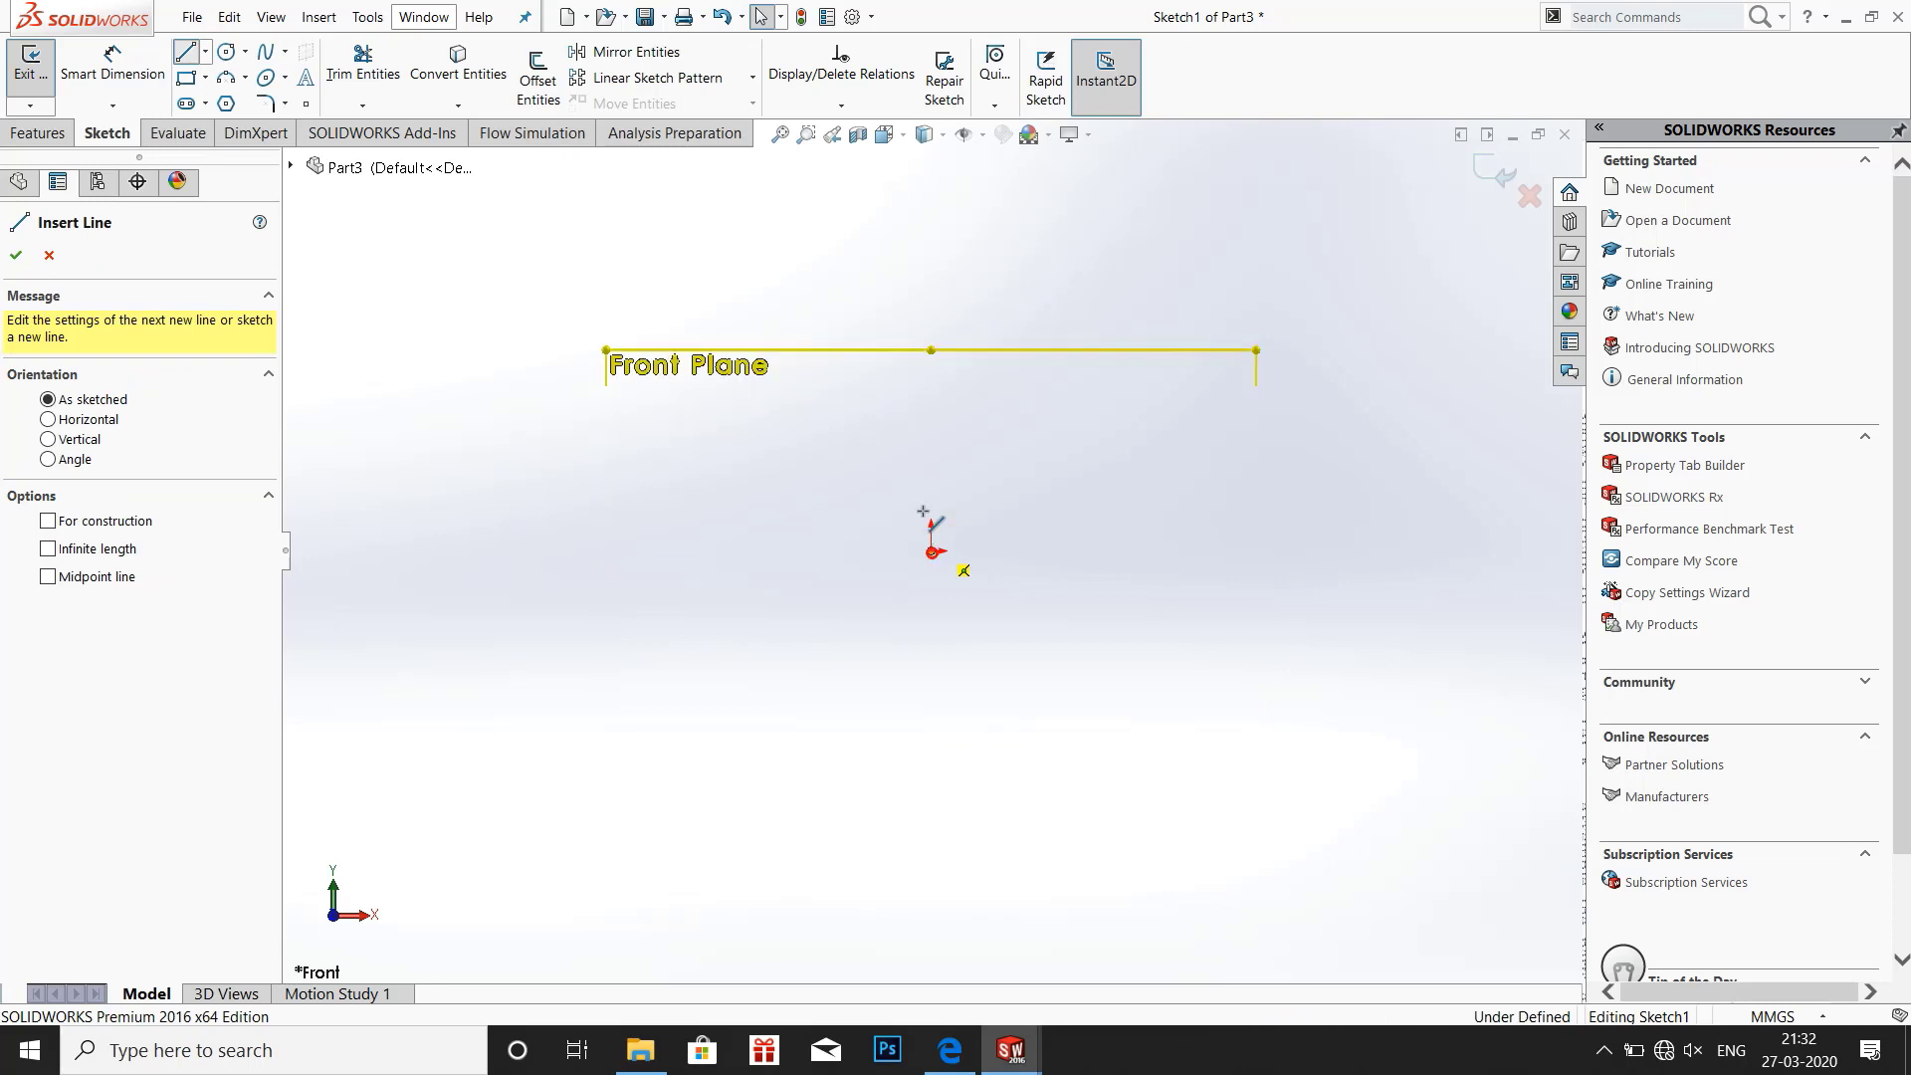
pyautogui.click(931, 389)
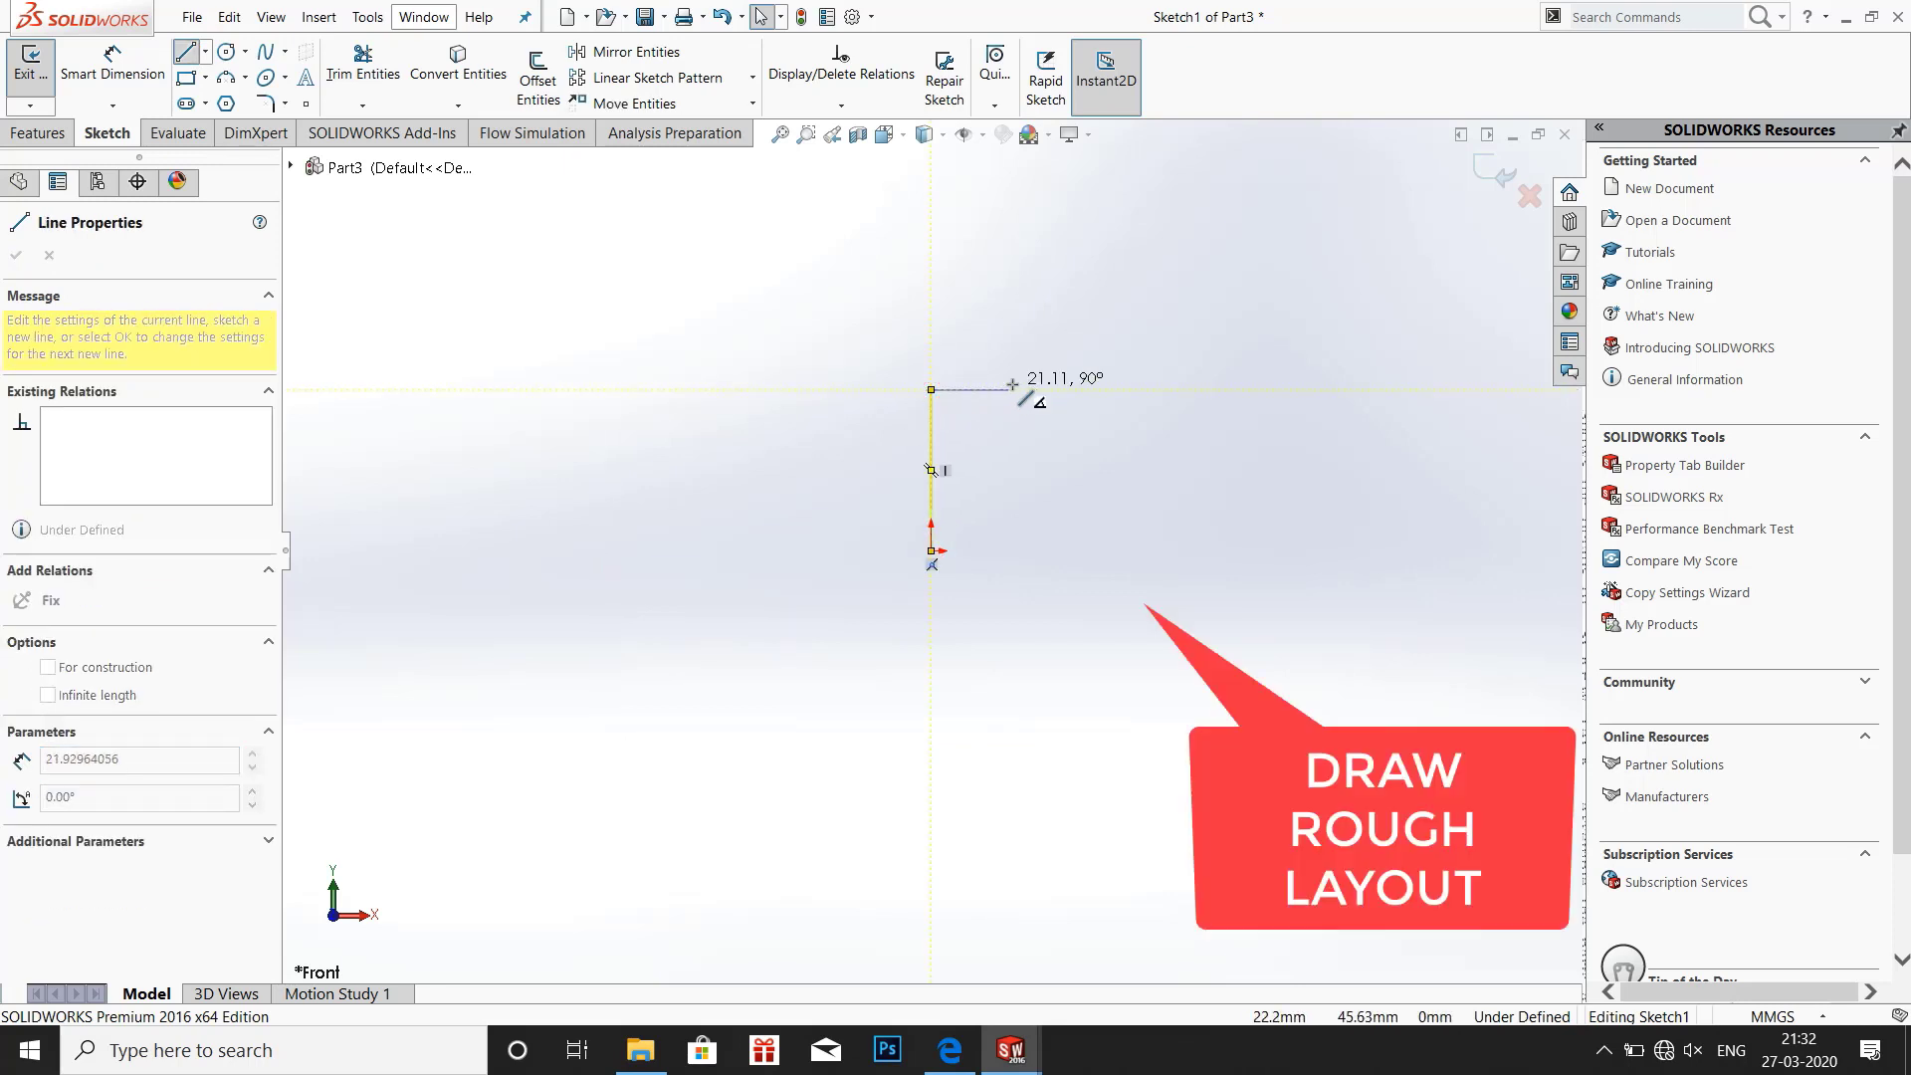
pyautogui.click(1013, 389)
pyautogui.click(1014, 426)
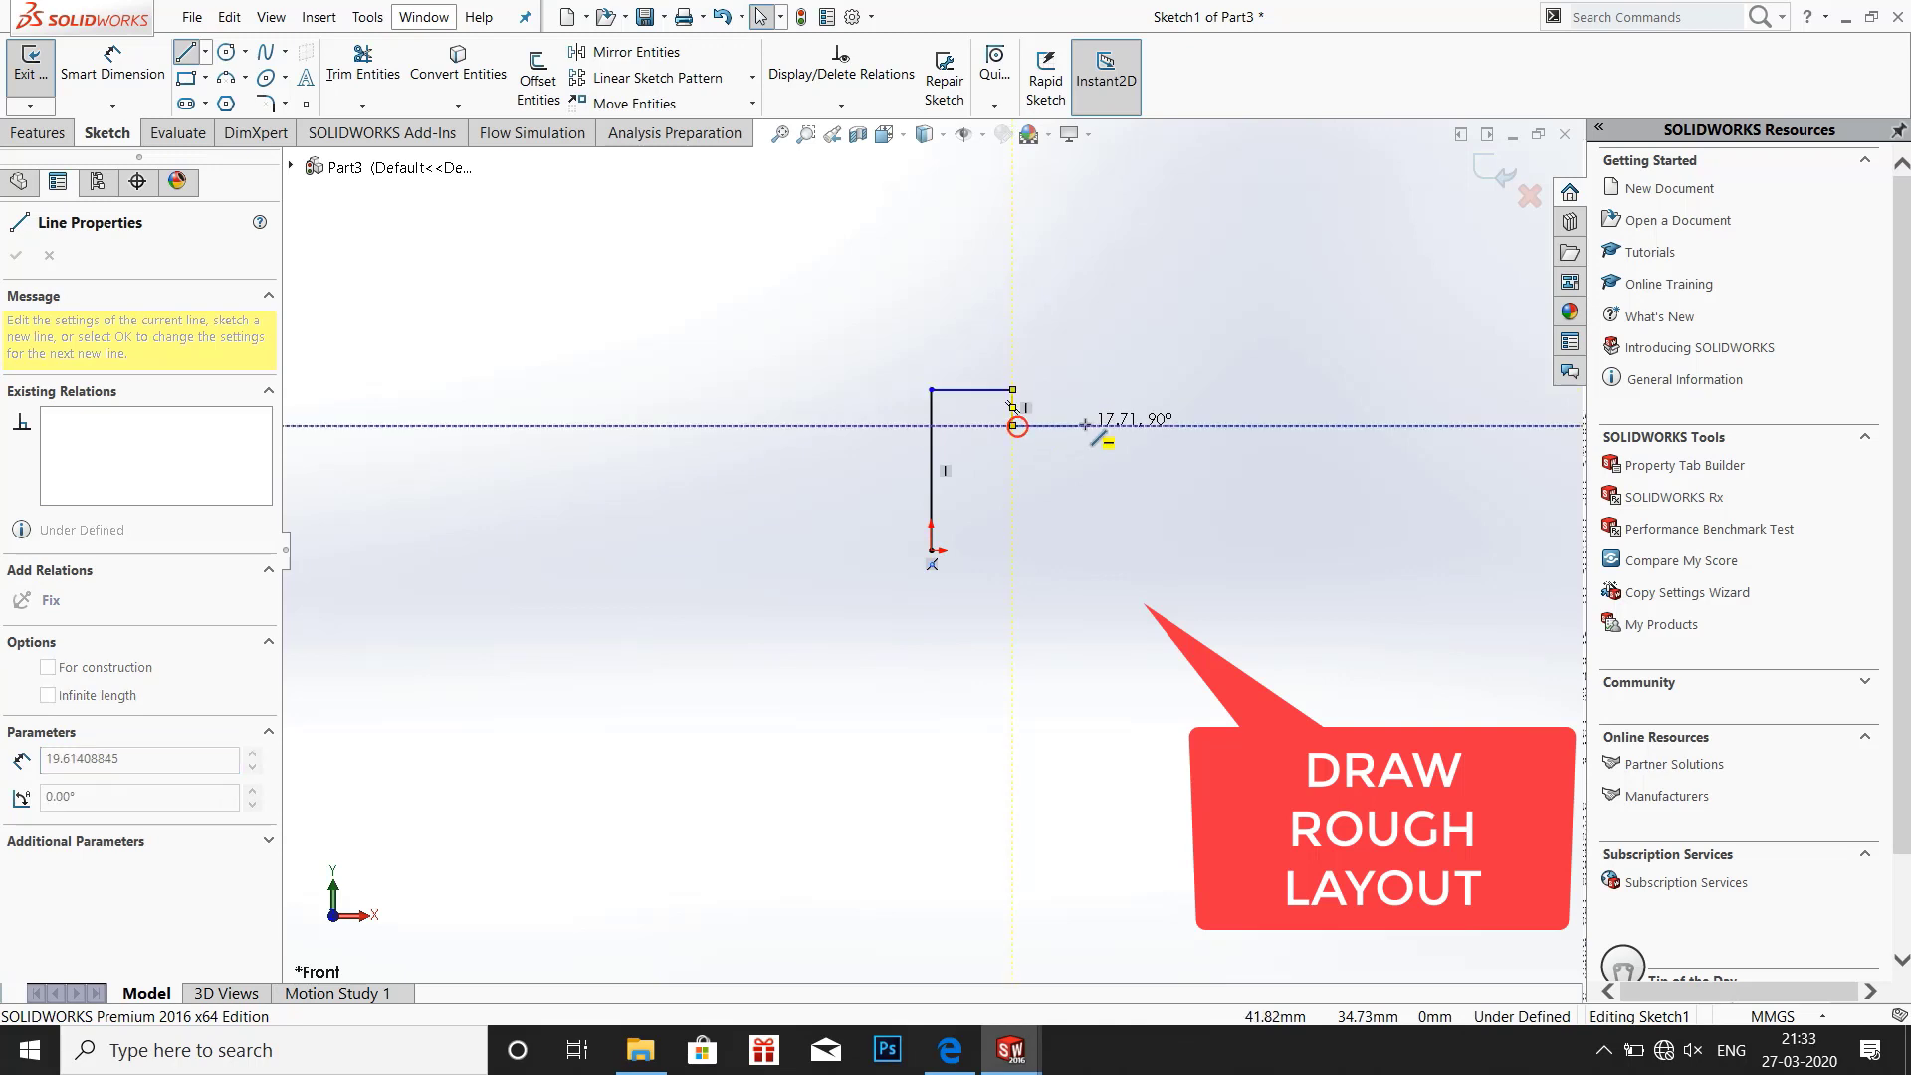
pyautogui.click(1084, 425)
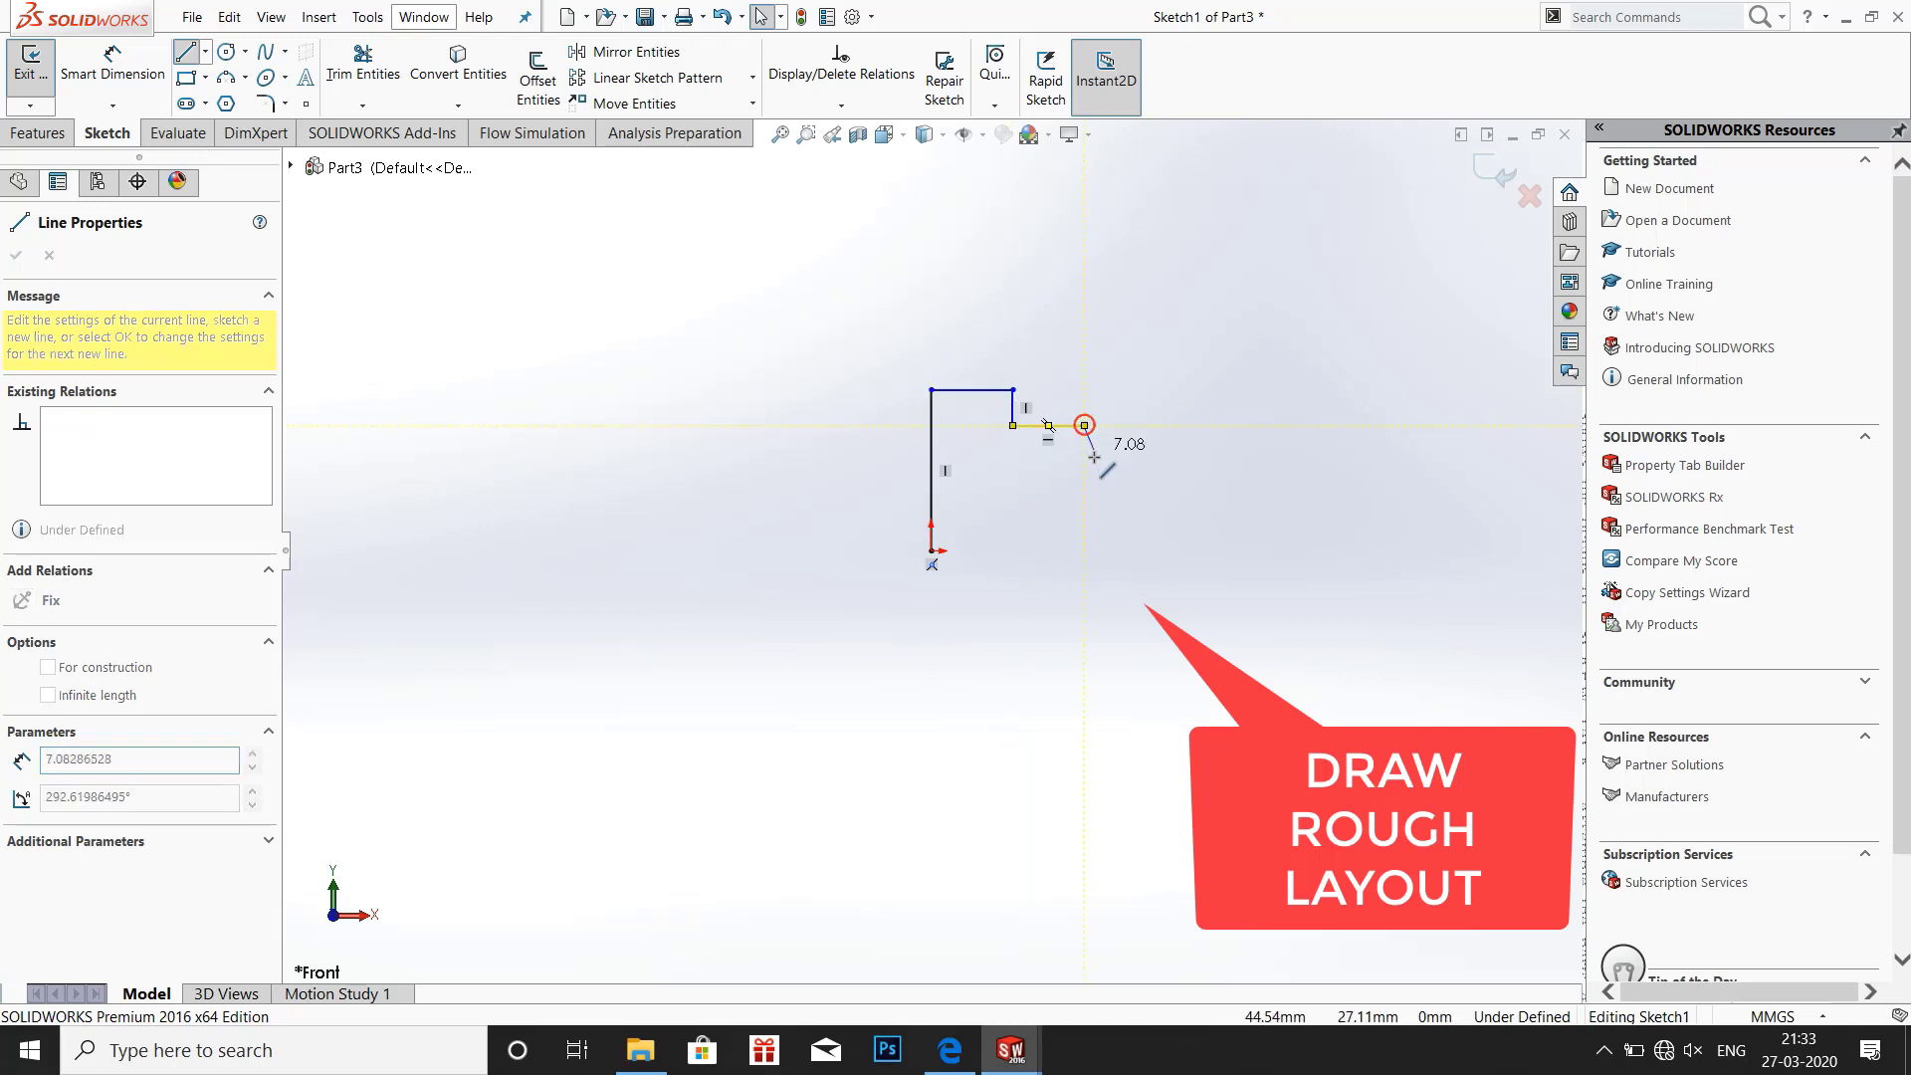
pyautogui.click(1084, 469)
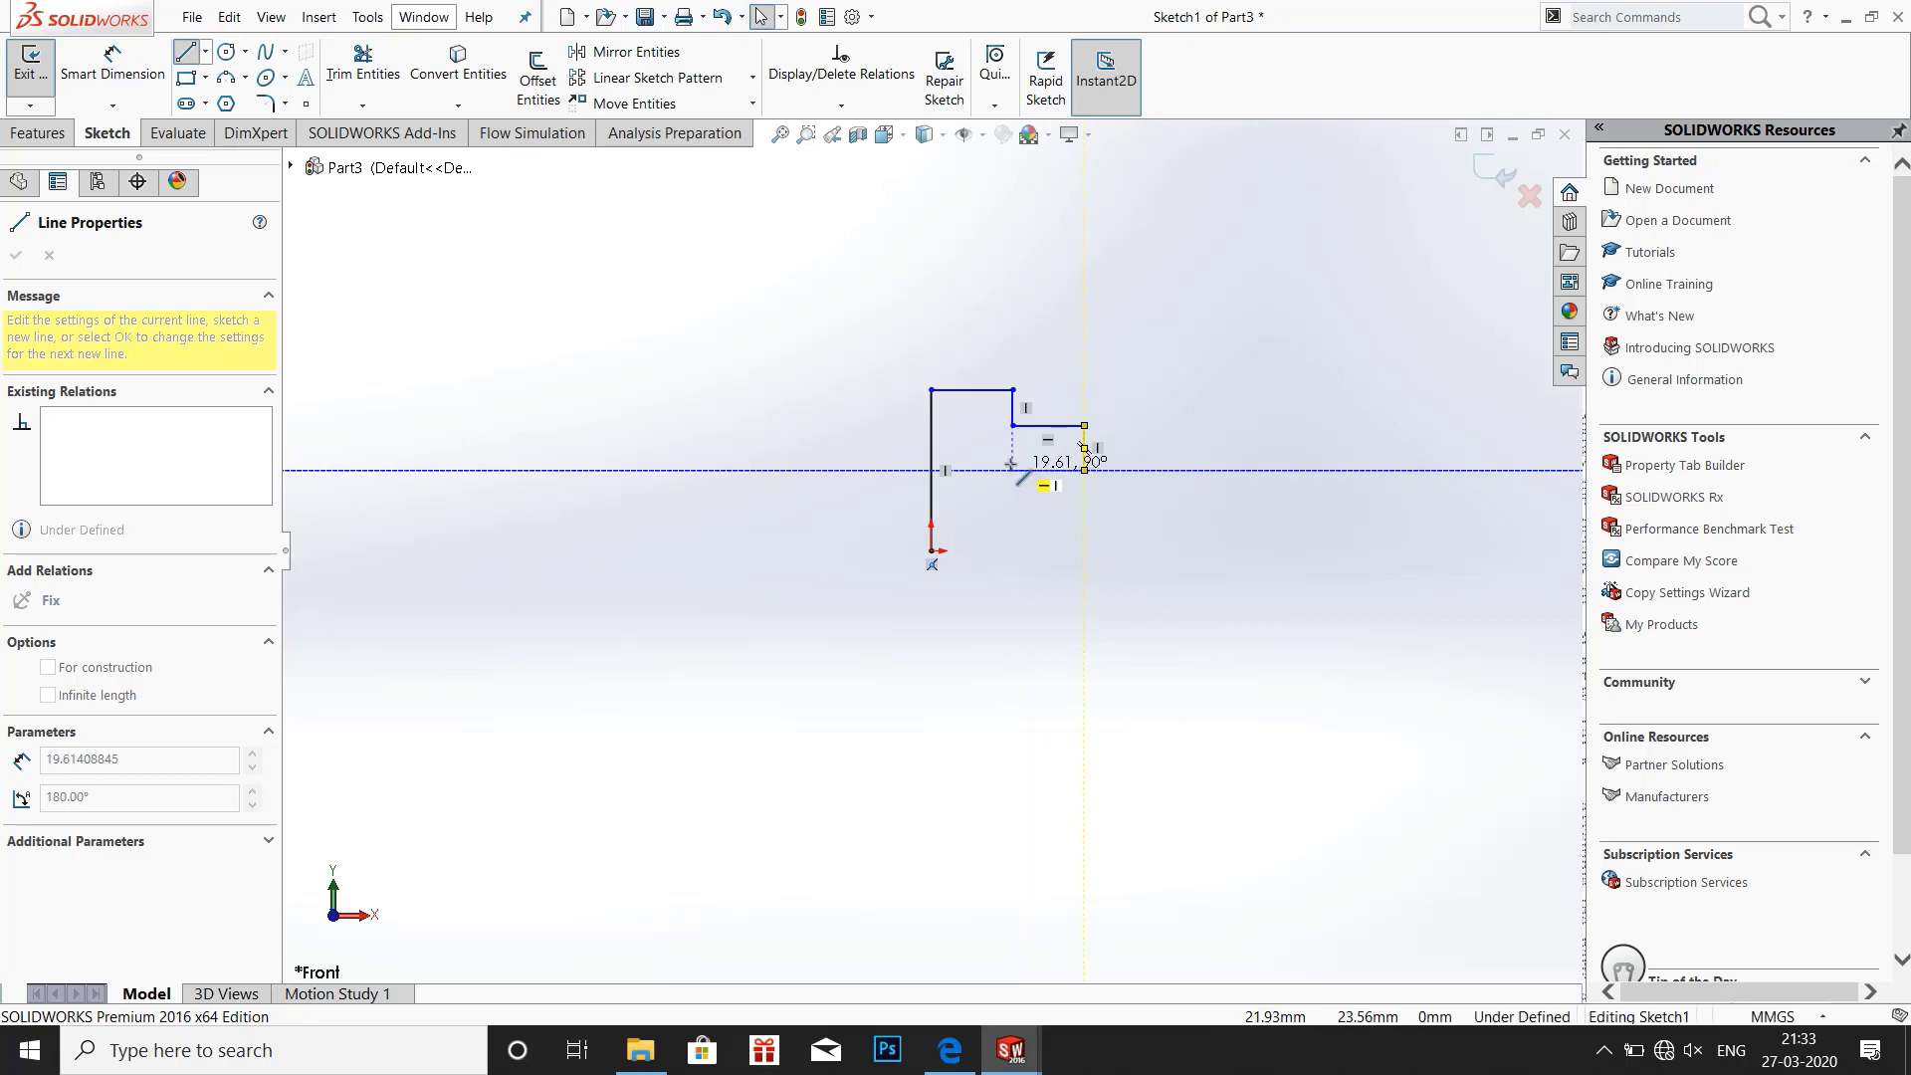
pyautogui.click(1011, 464)
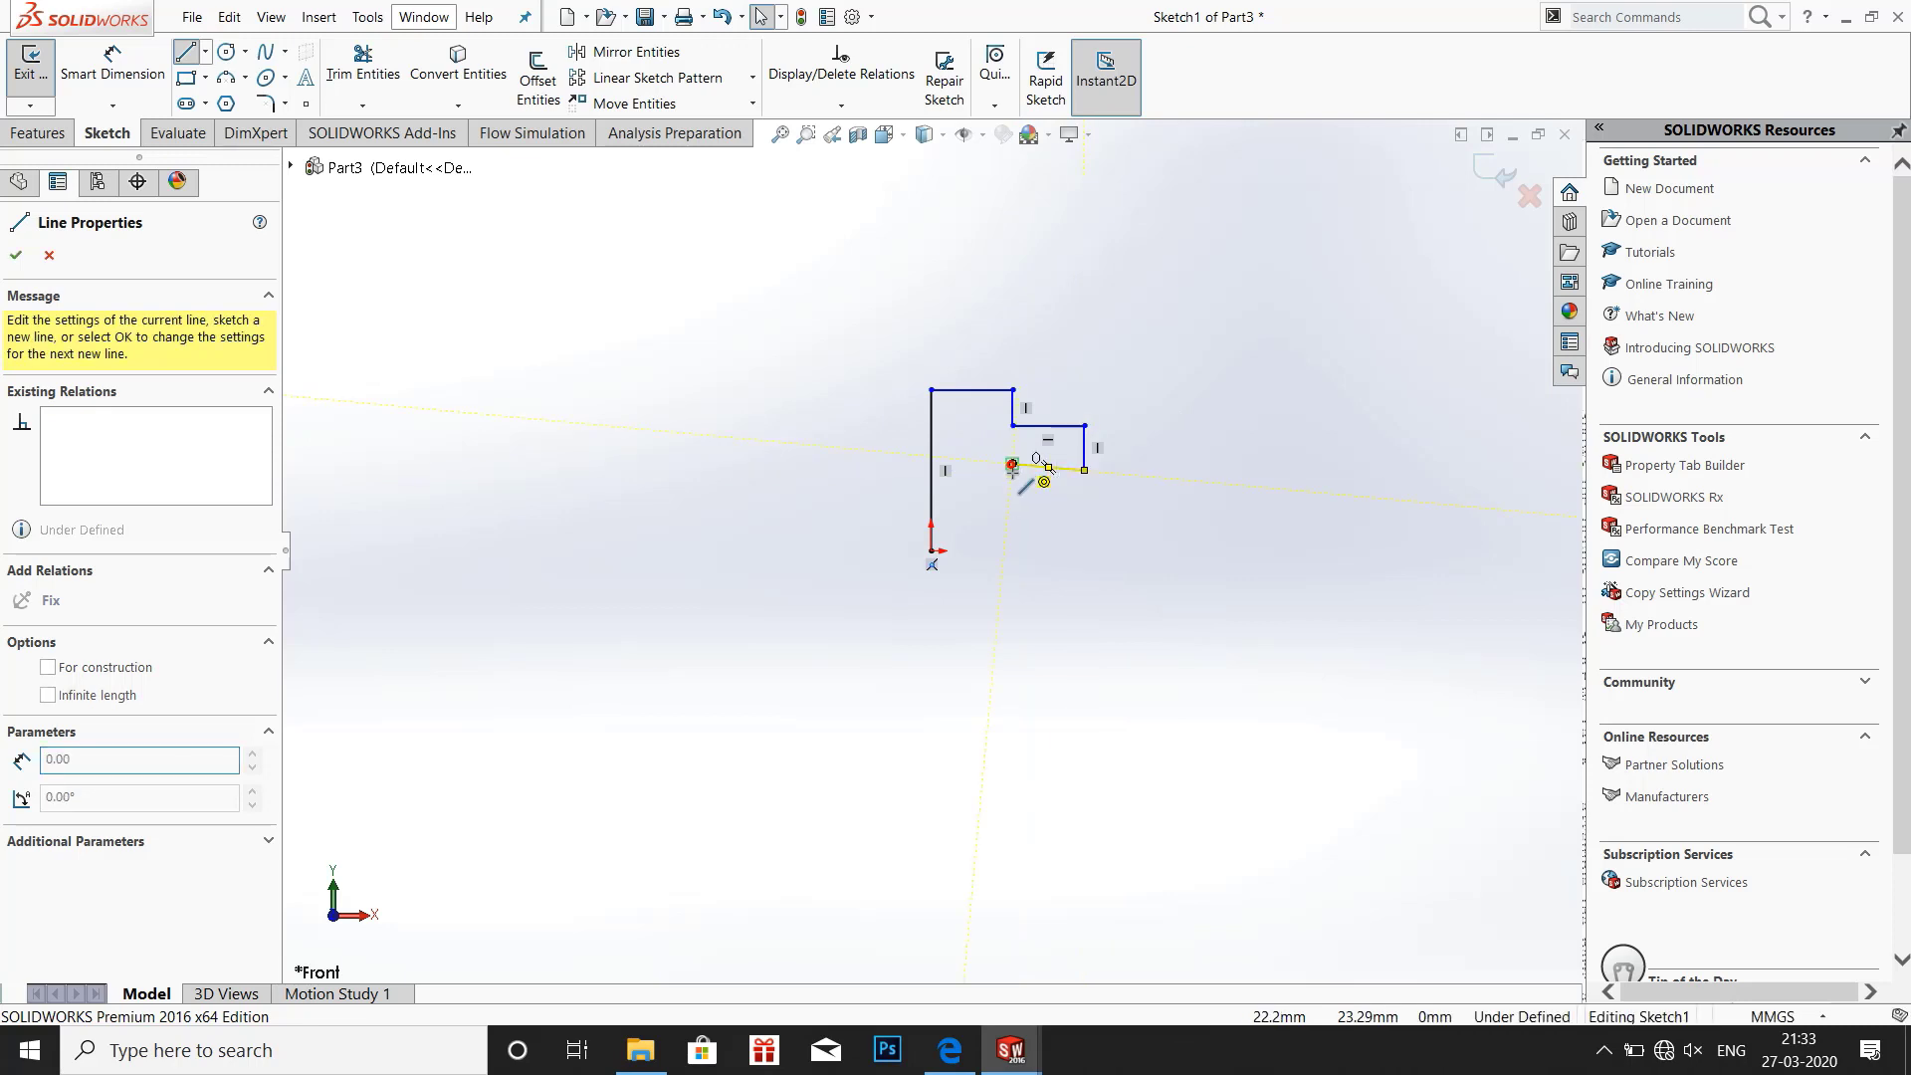
pyautogui.click(1012, 551)
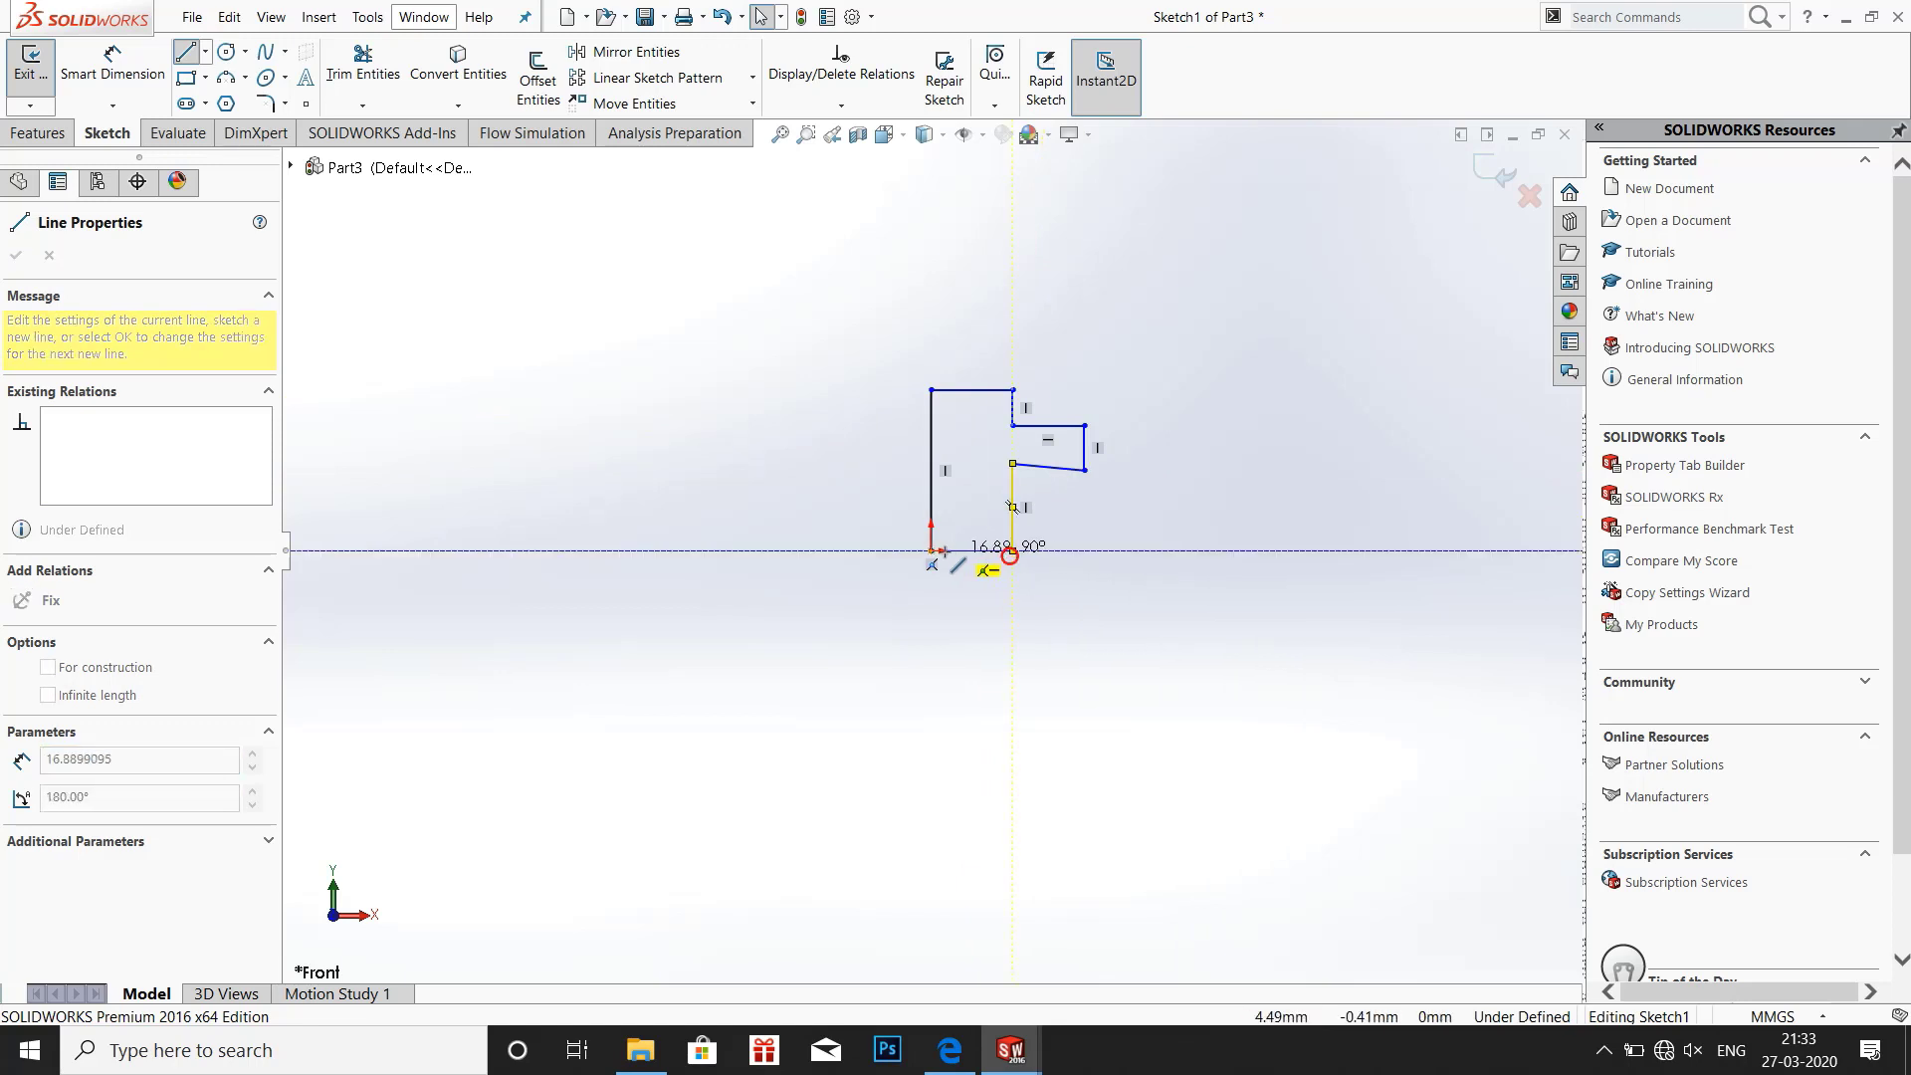
pyautogui.click(930, 551)
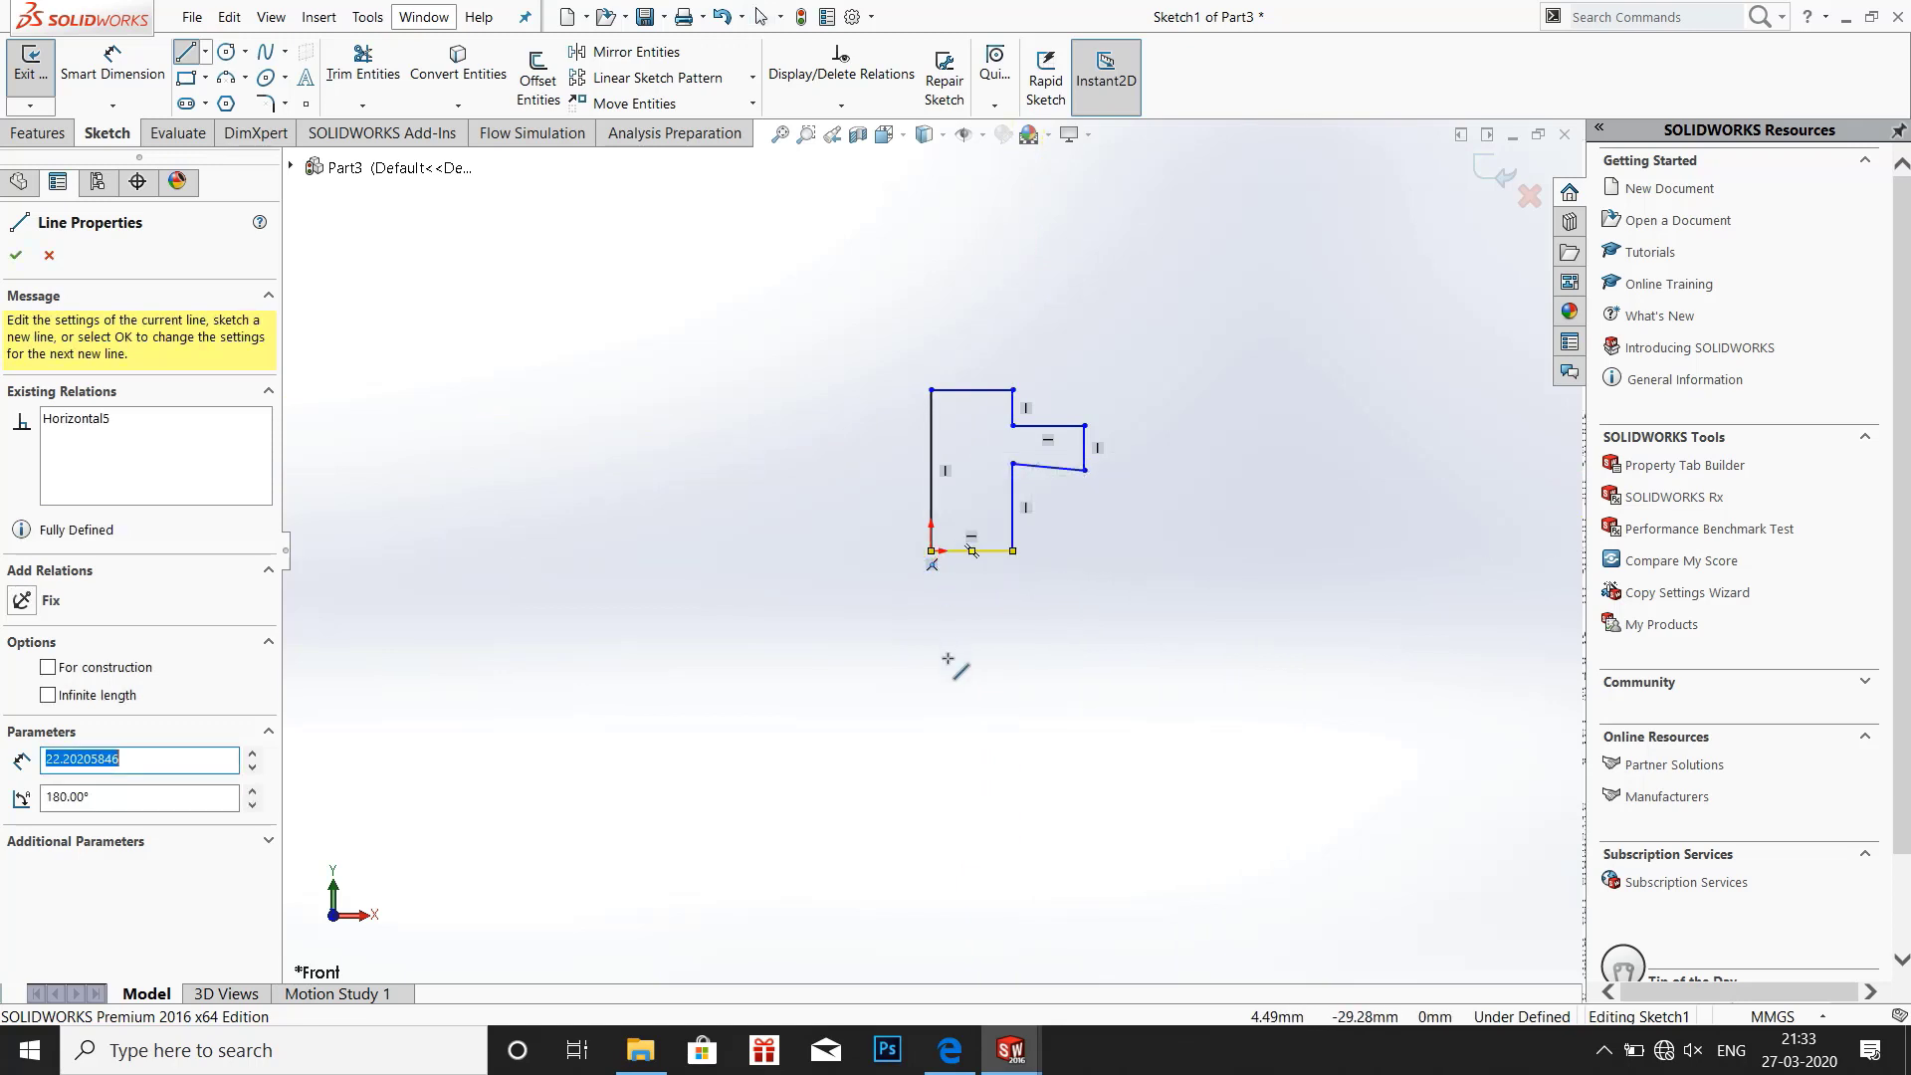
pyautogui.press('Escape')
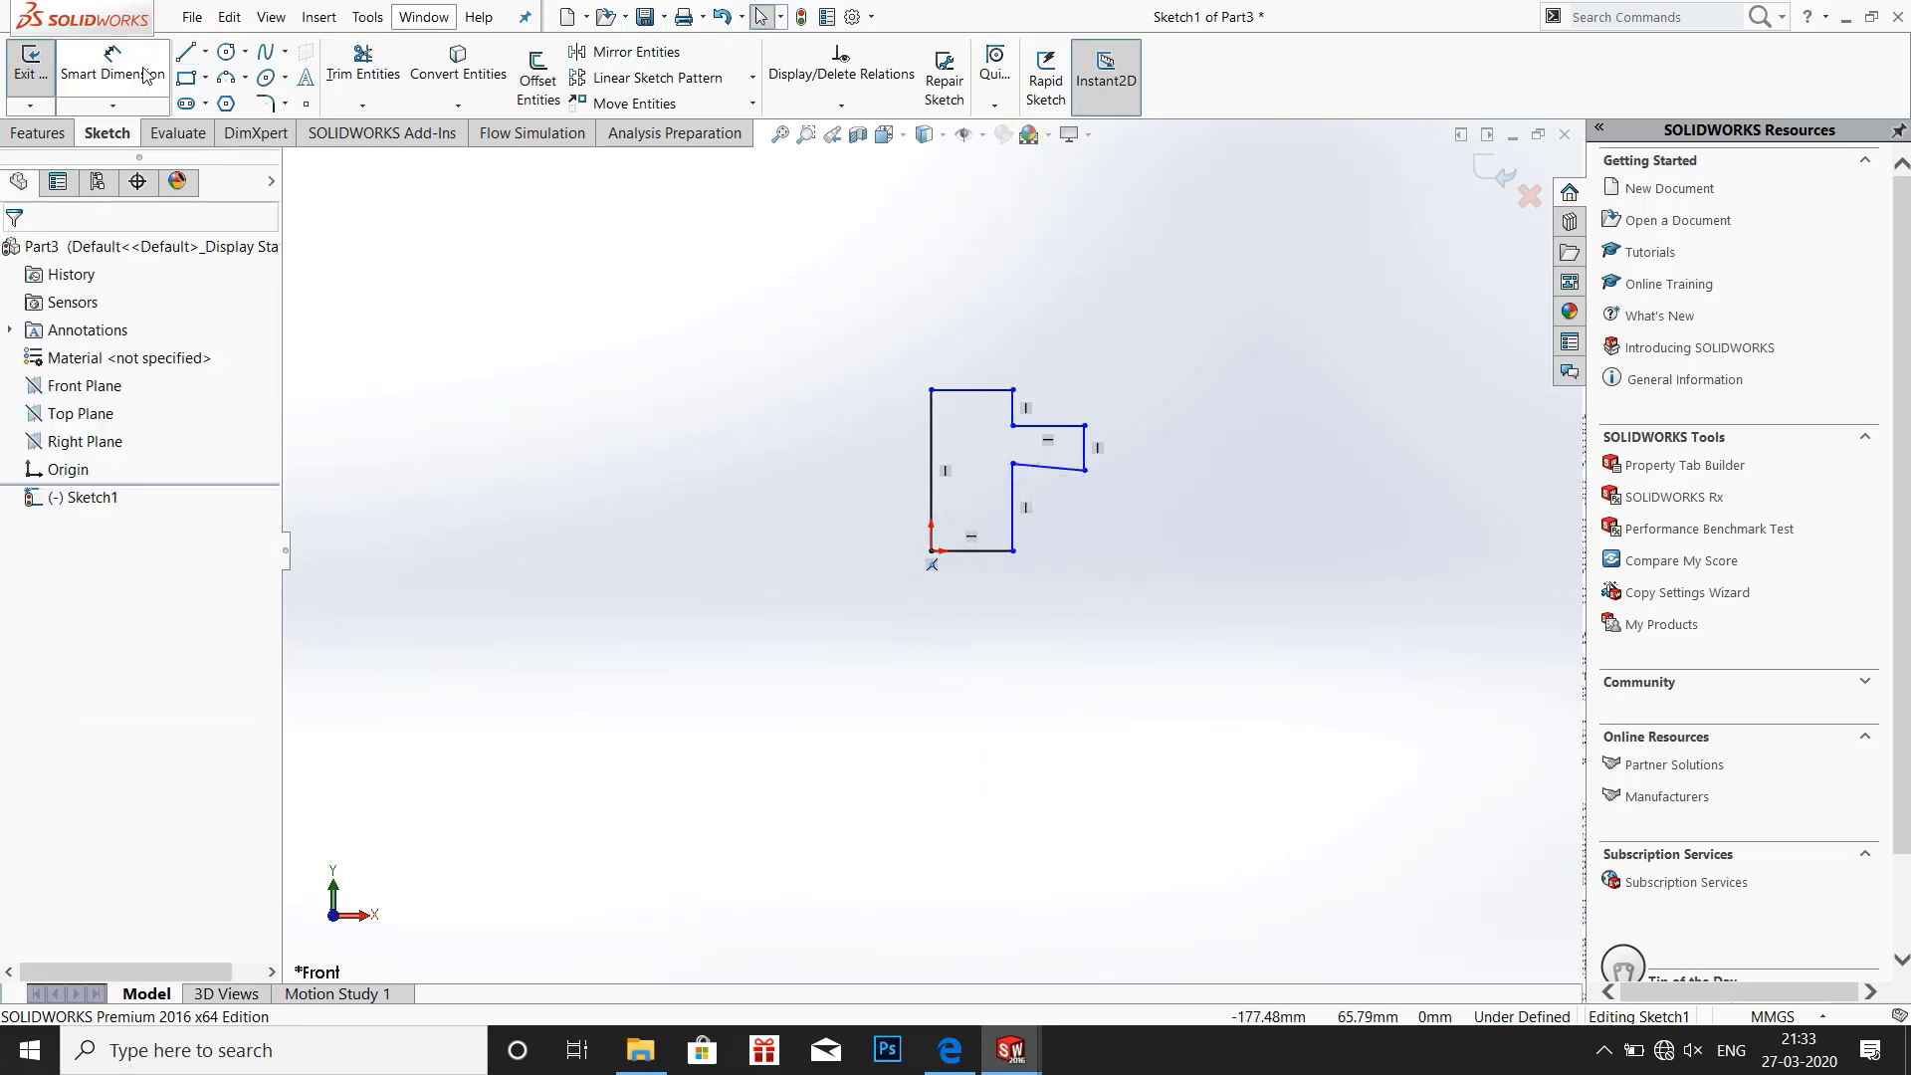
# Check the nut's dimensions in the PDF drawing and dimension the profile's long left vertical edge to 45 mm
pyautogui.click(112, 68)
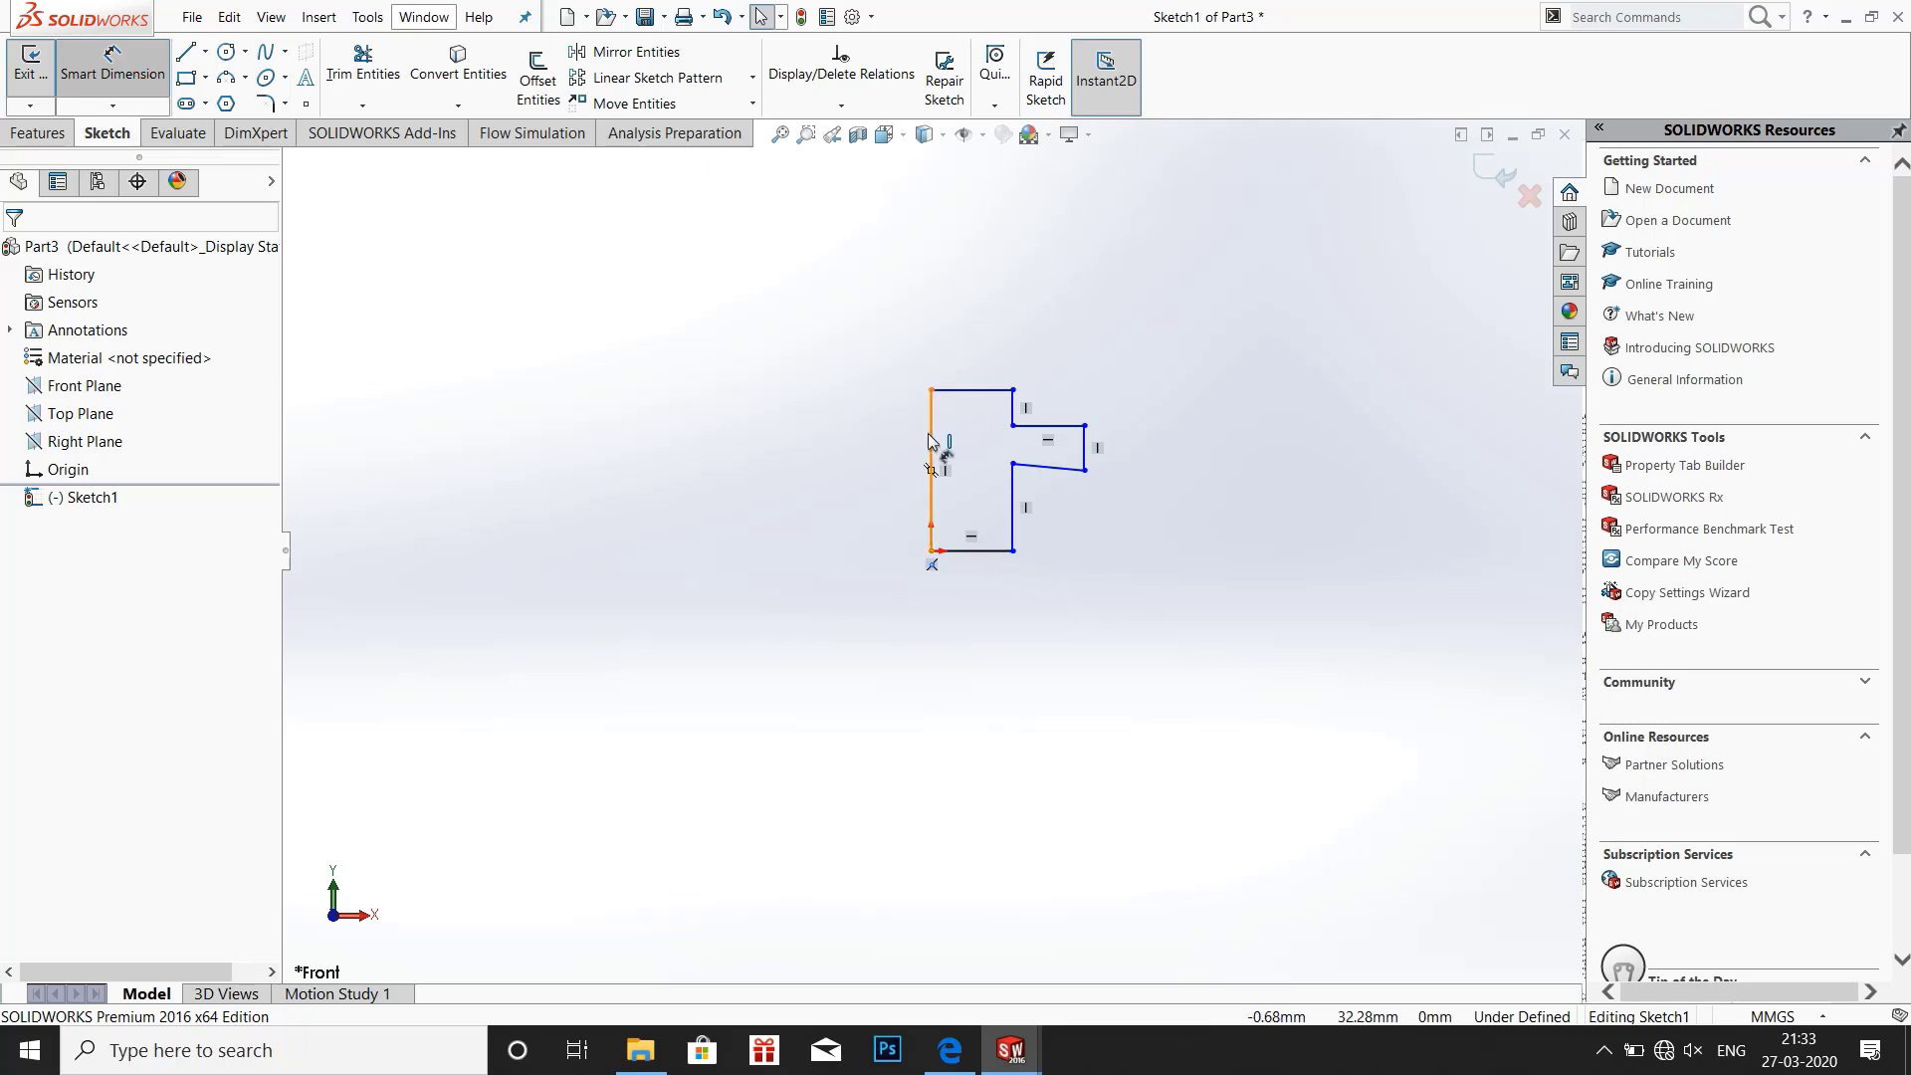
pyautogui.click(950, 1050)
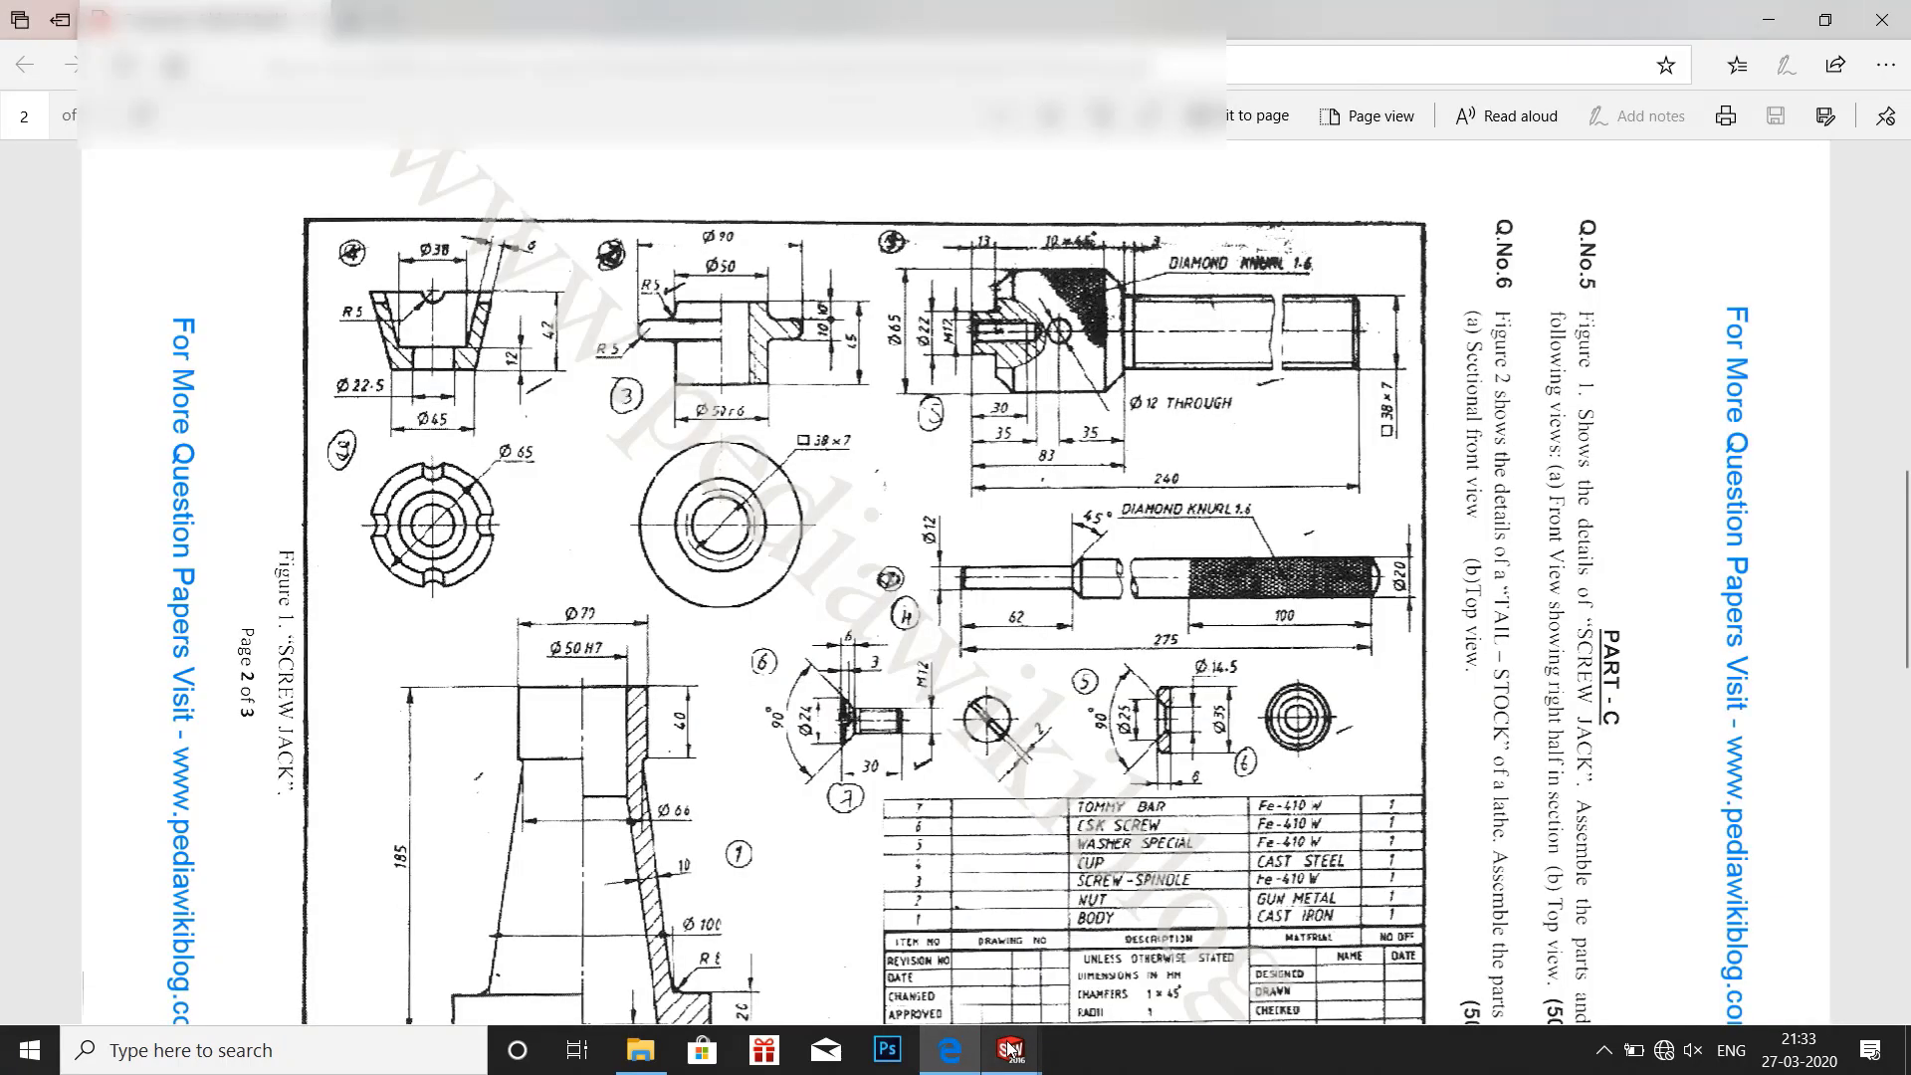
pyautogui.moveTo(1010, 1050)
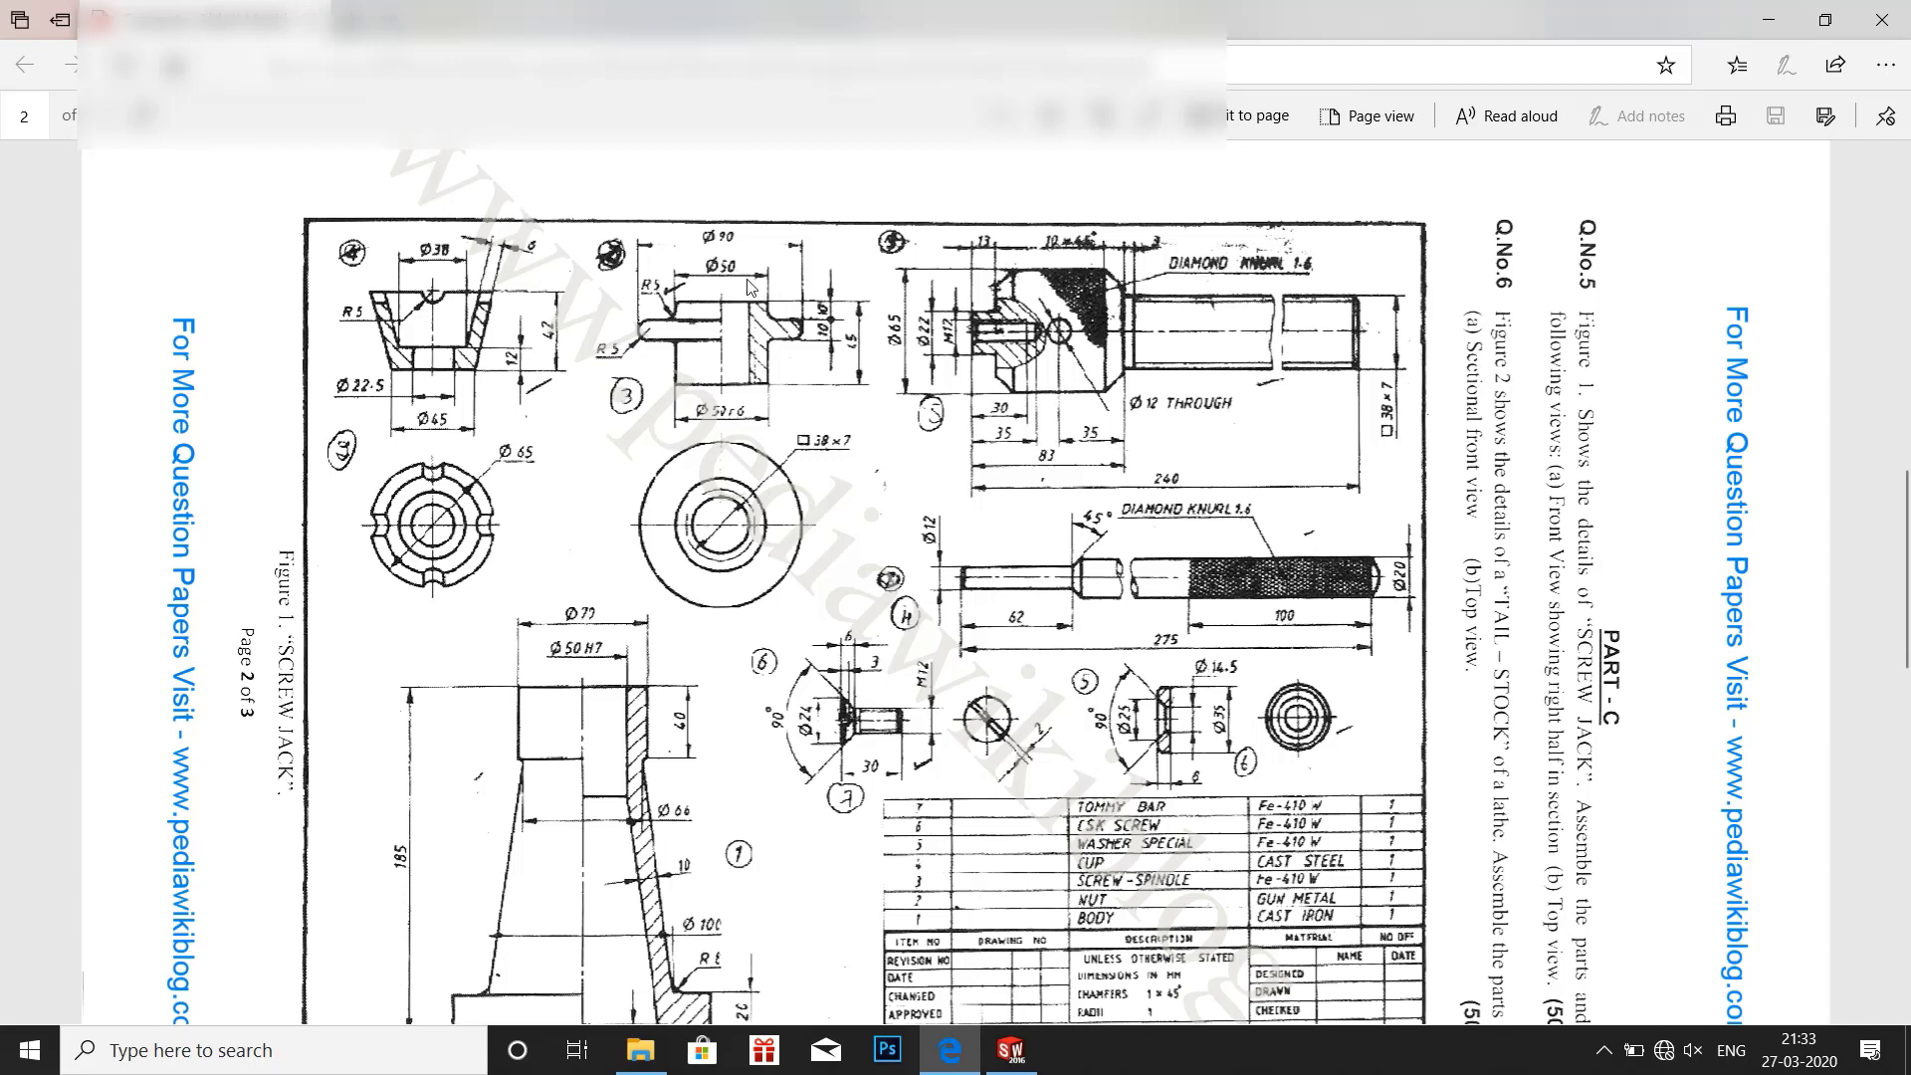
pyautogui.click(1010, 1049)
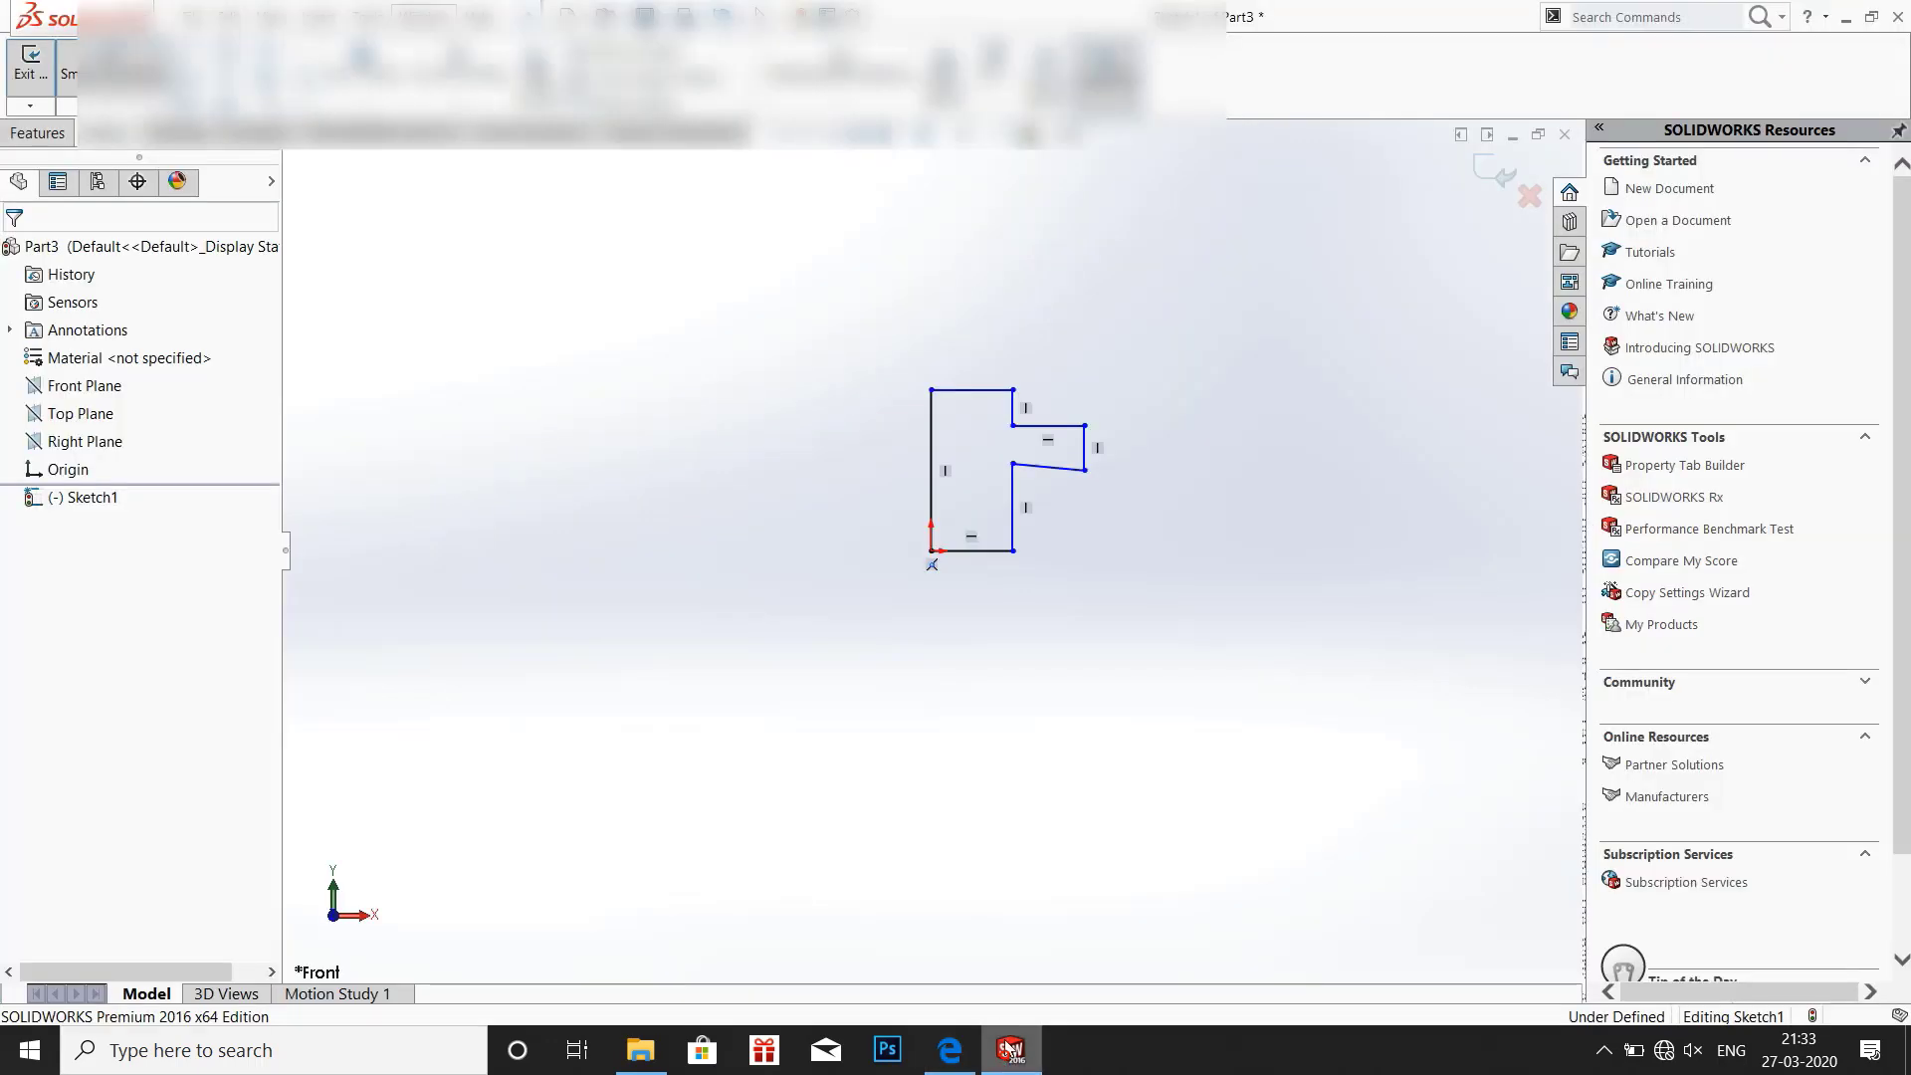
pyautogui.click(939, 448)
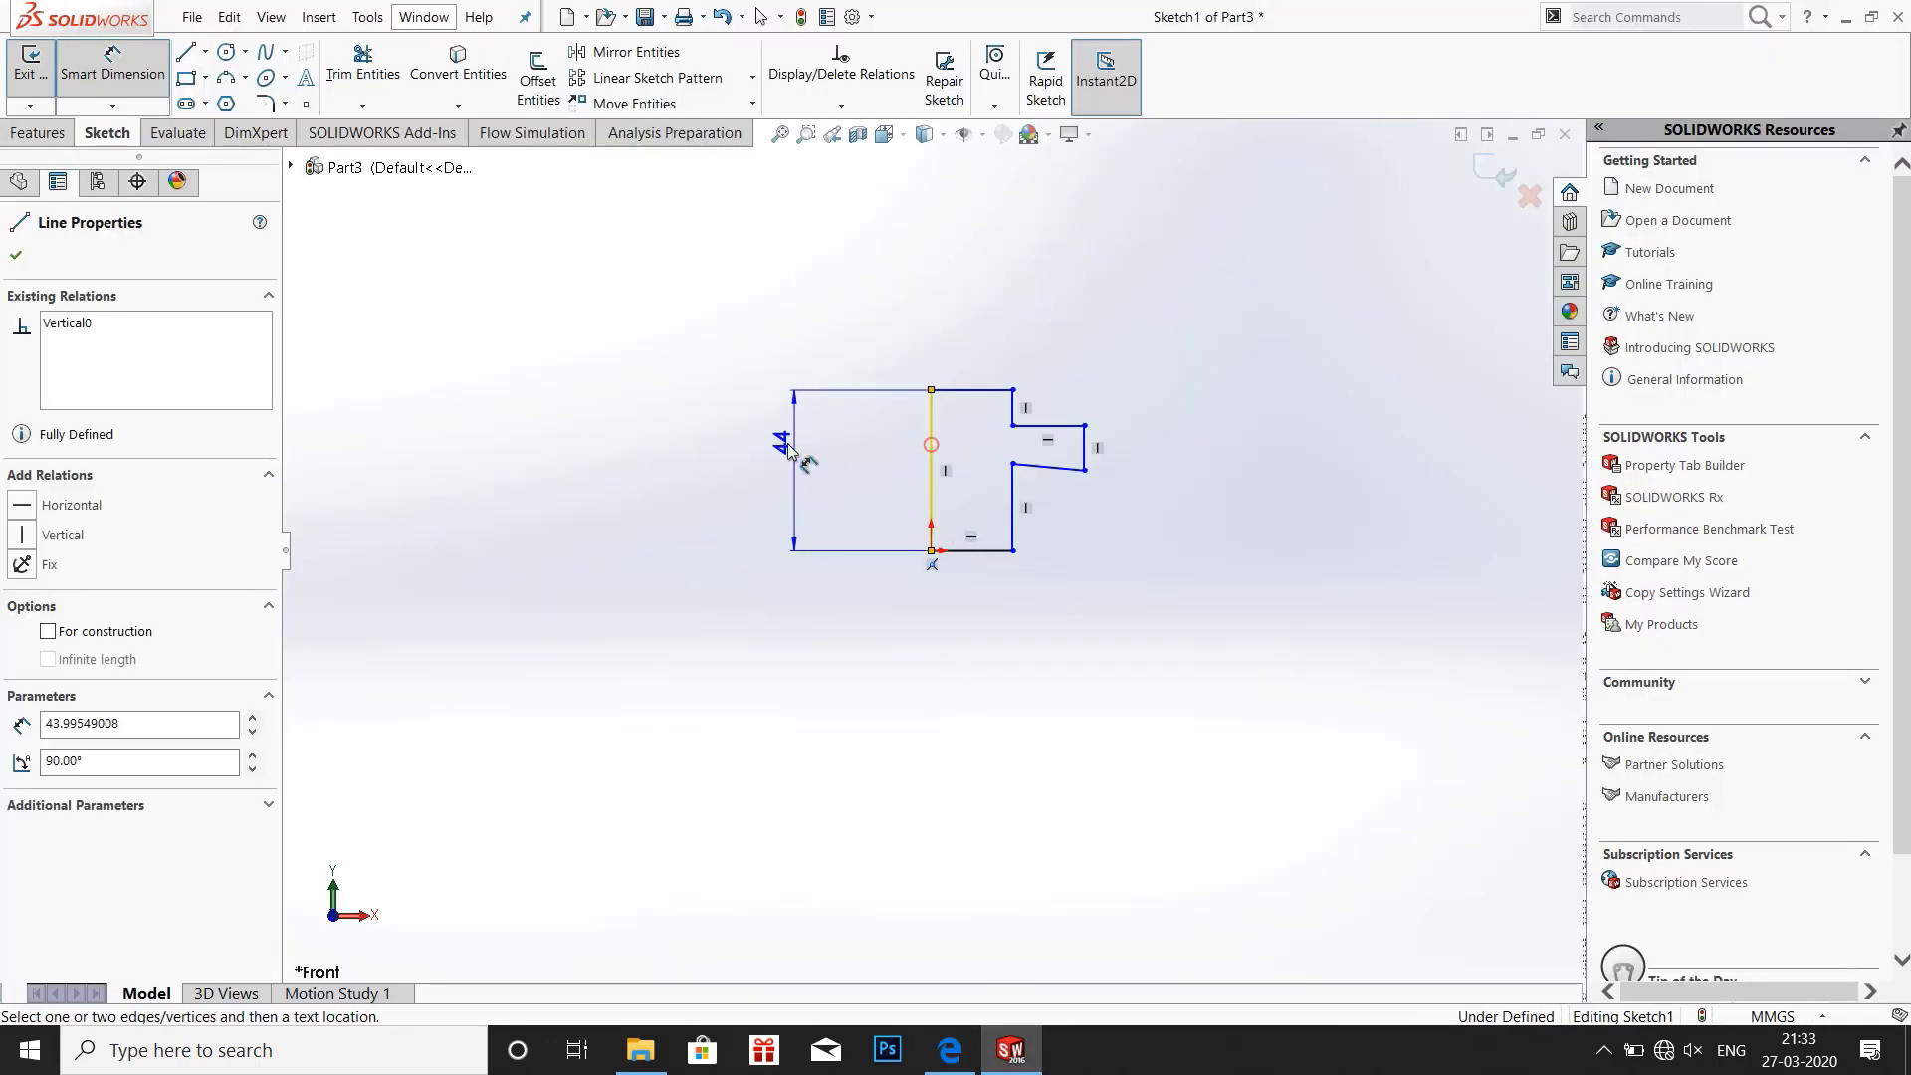
pyautogui.click(787, 444)
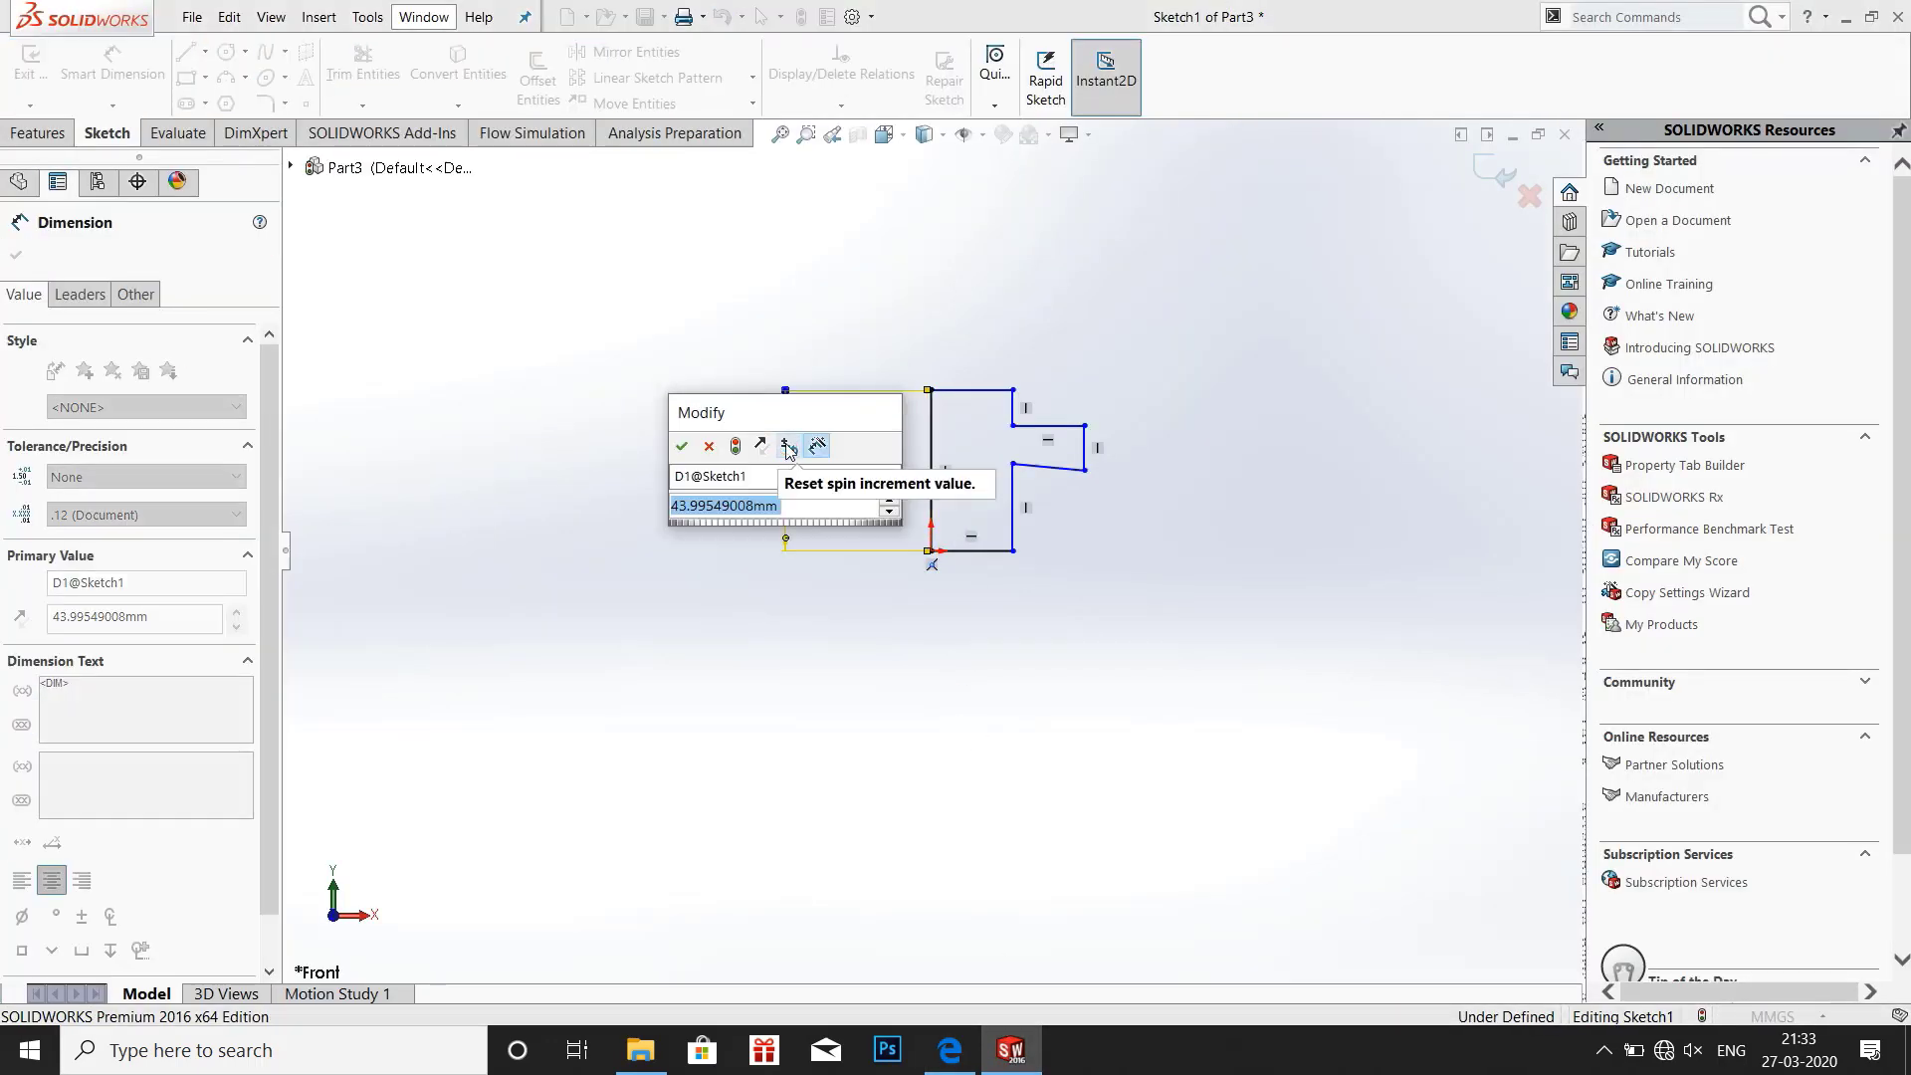
pyautogui.write('45')
pyautogui.press('Return')
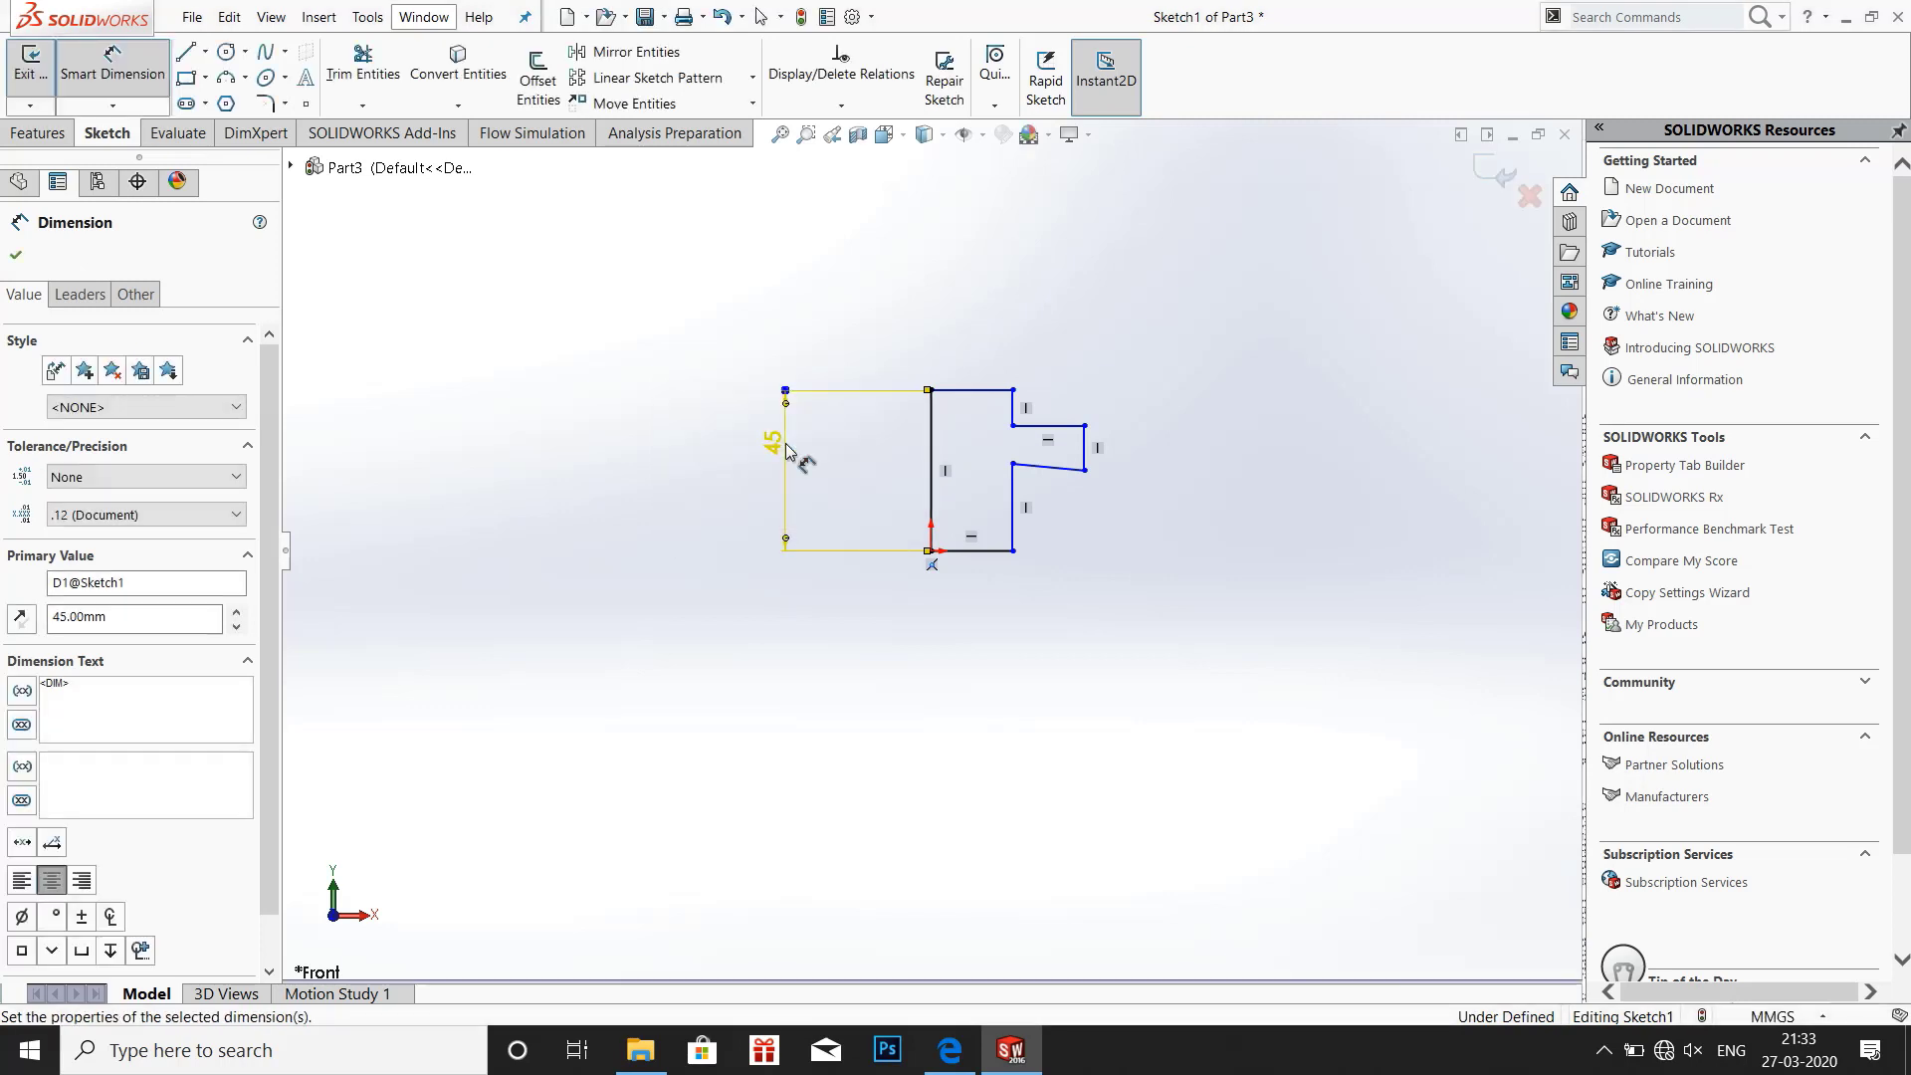
# Dimension the distance from the left vertical edge to the short vertical edge above the flange as 25 mm
pyautogui.click(930, 420)
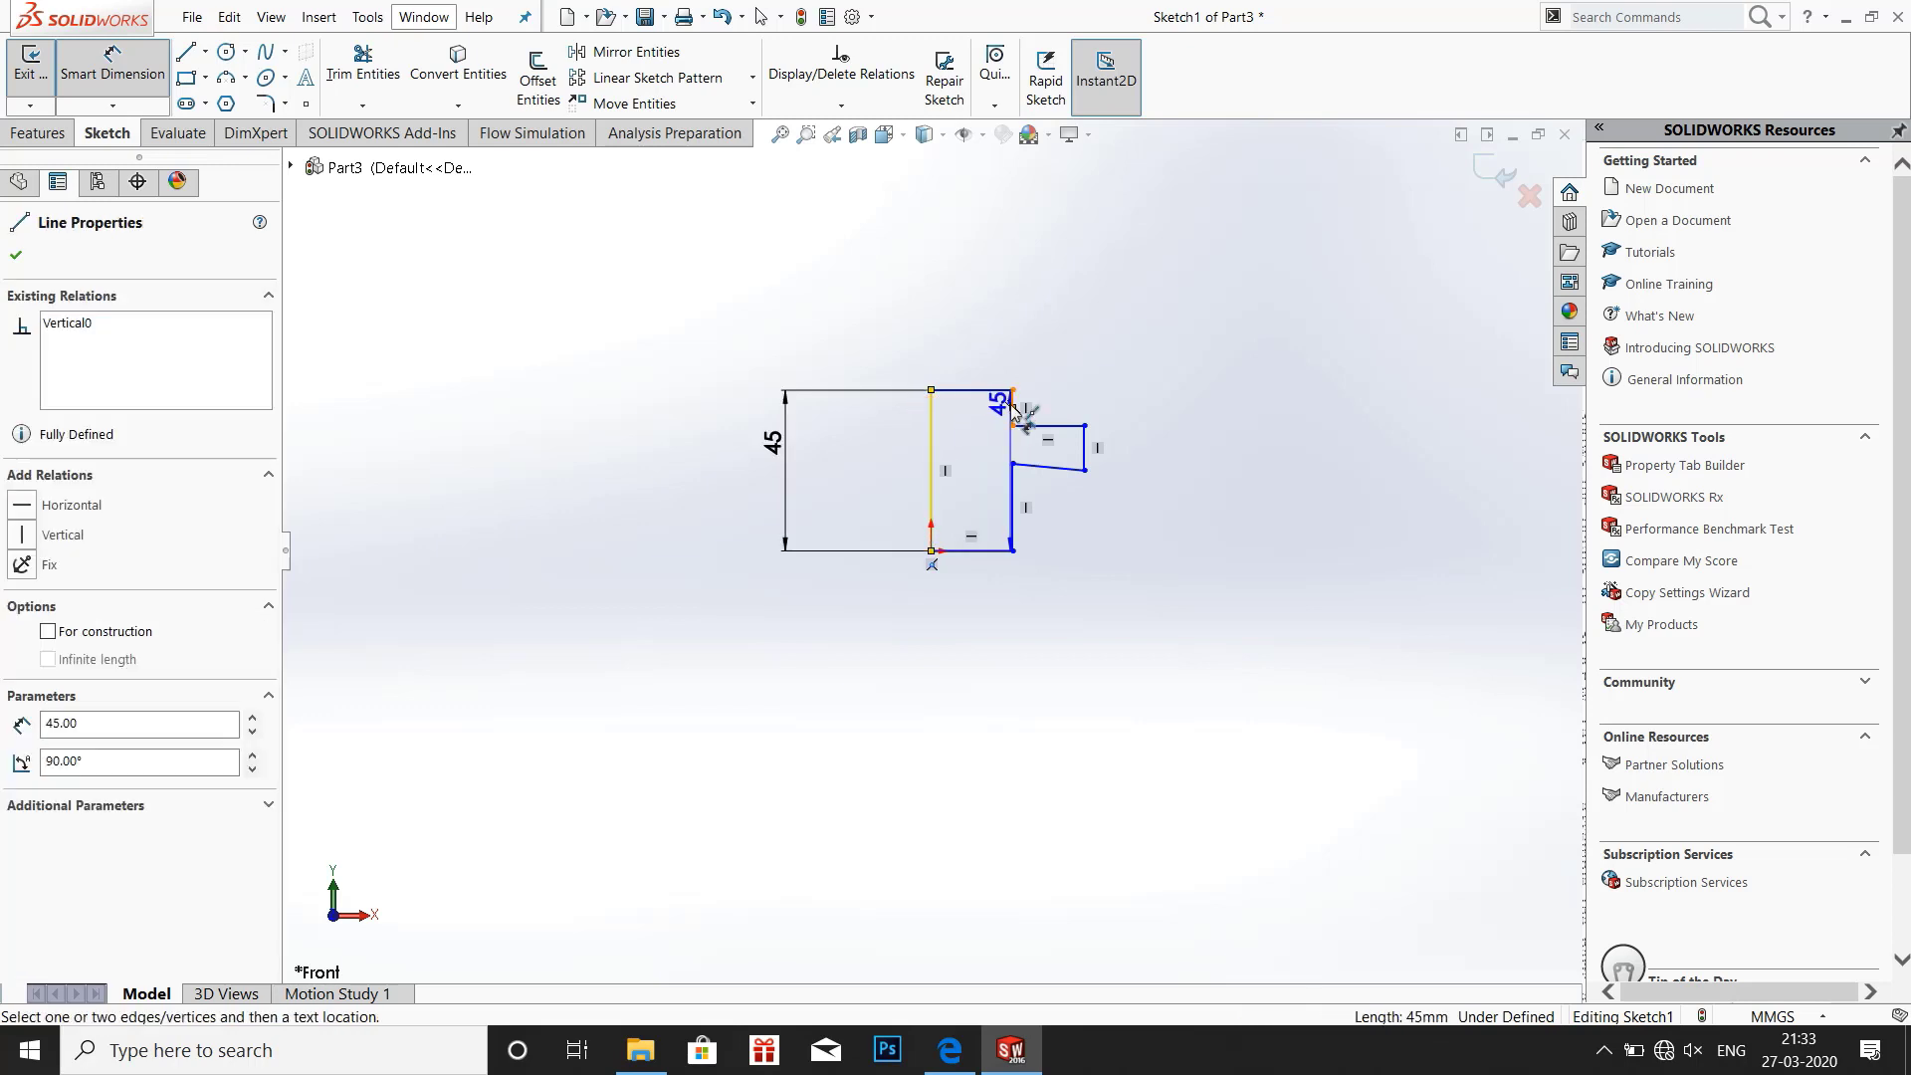
pyautogui.click(1012, 408)
pyautogui.click(985, 355)
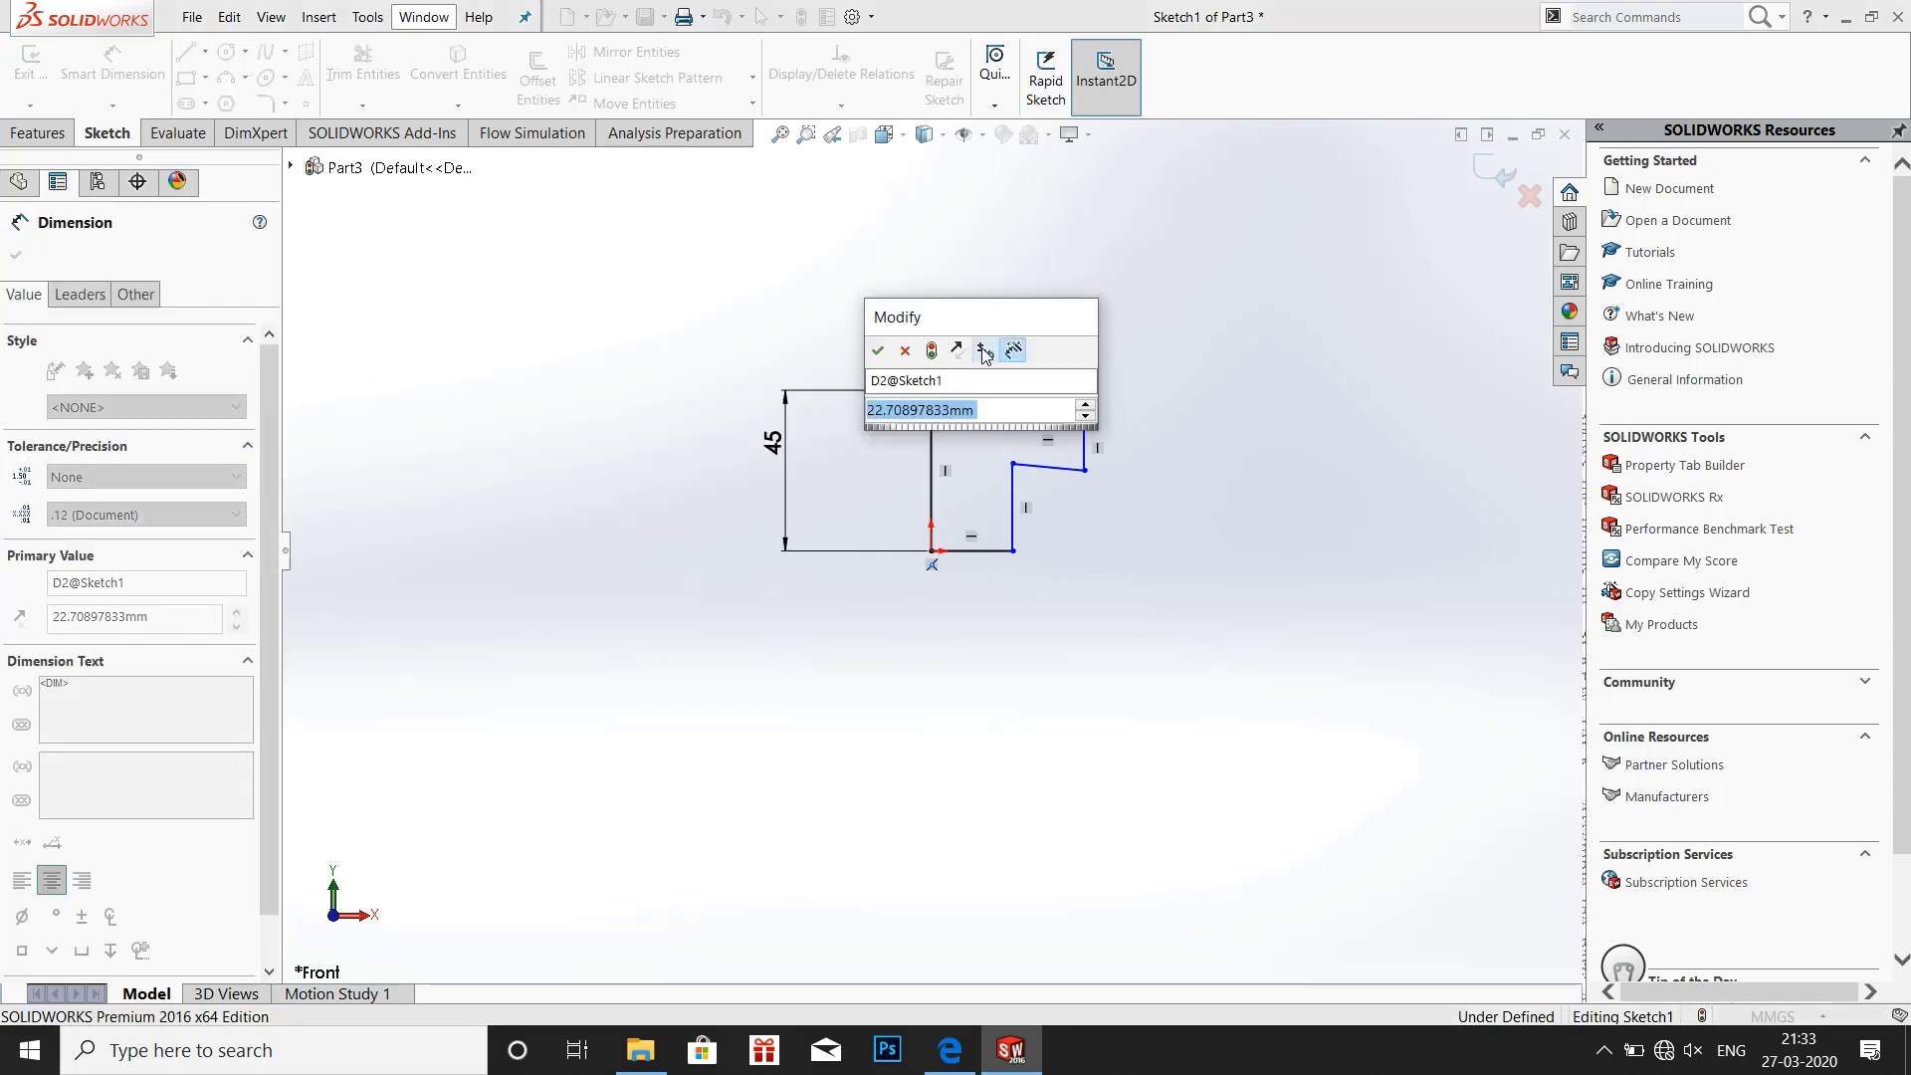
pyautogui.write('25')
pyautogui.press('Return')
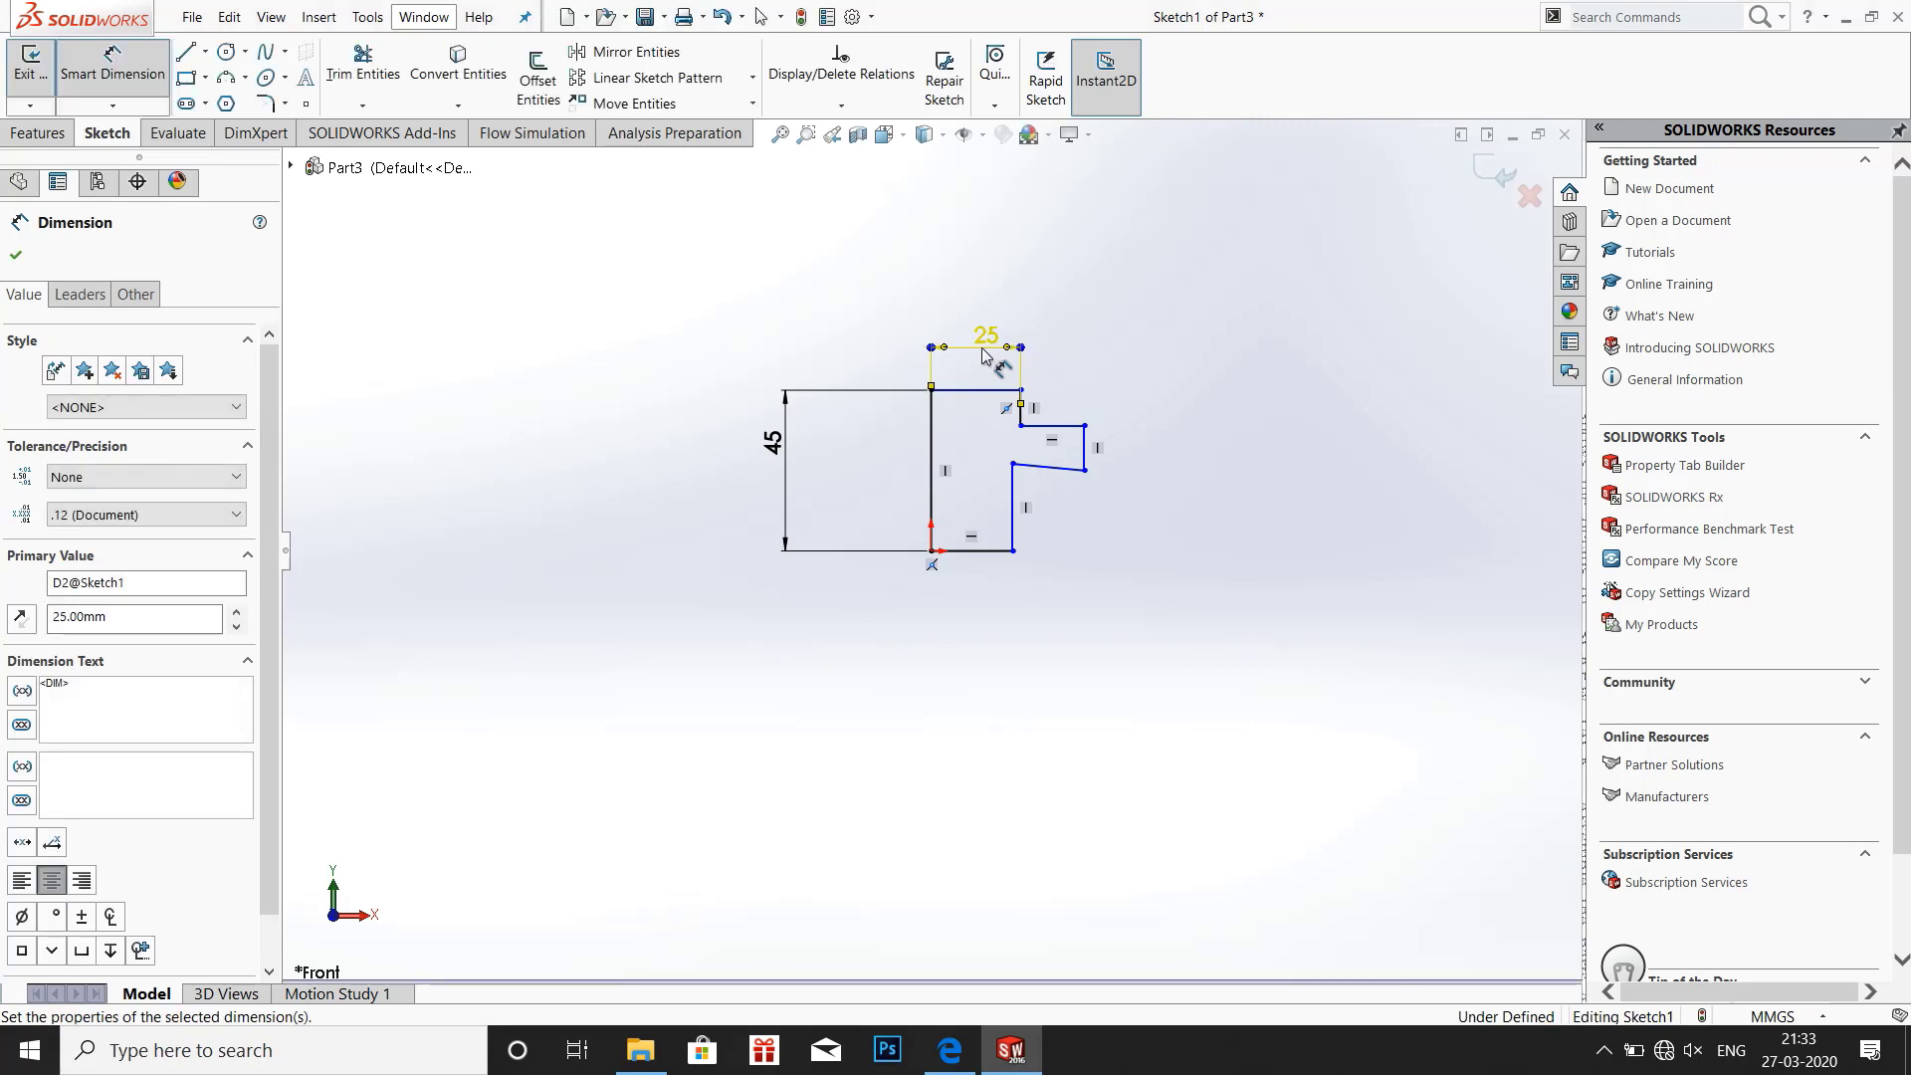
# Dimension the distance from the left vertical edge to the vertical edge below the flange as 25 mm
pyautogui.click(930, 497)
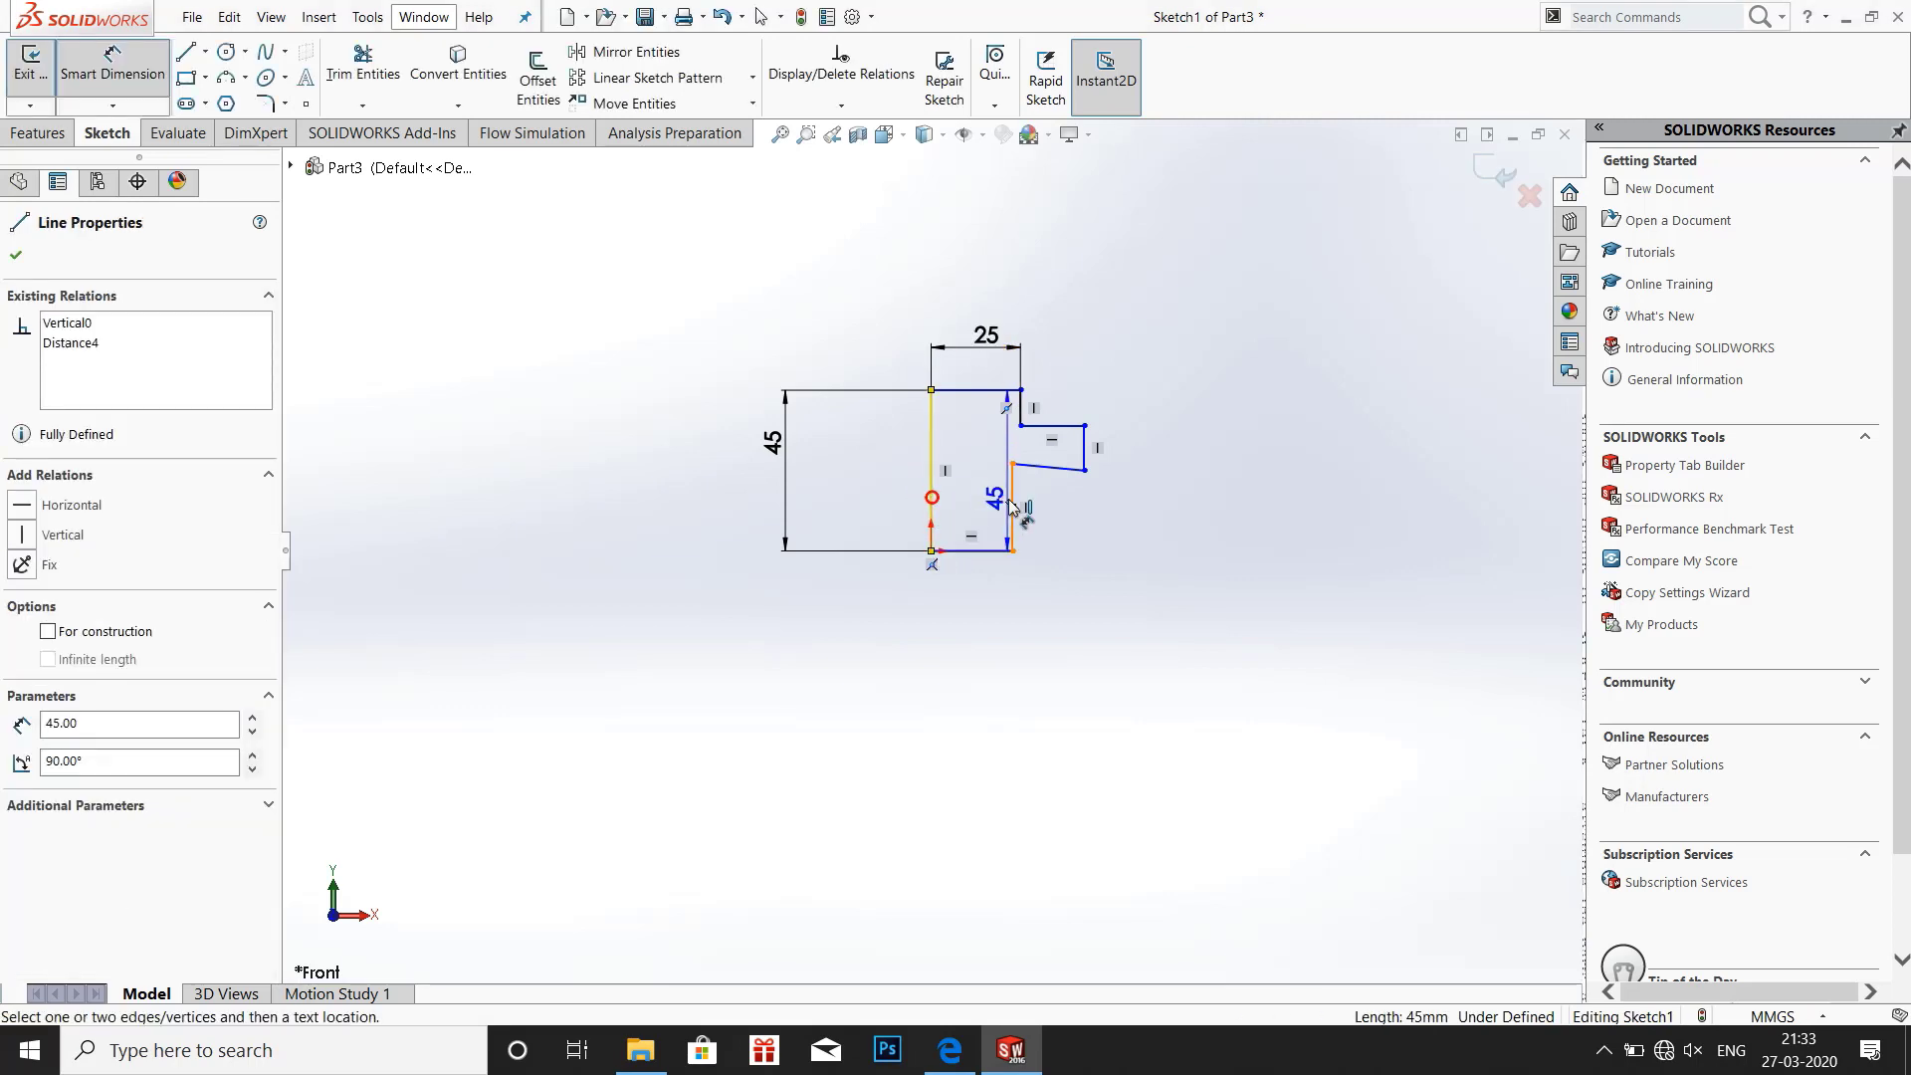
pyautogui.click(1012, 506)
pyautogui.click(982, 637)
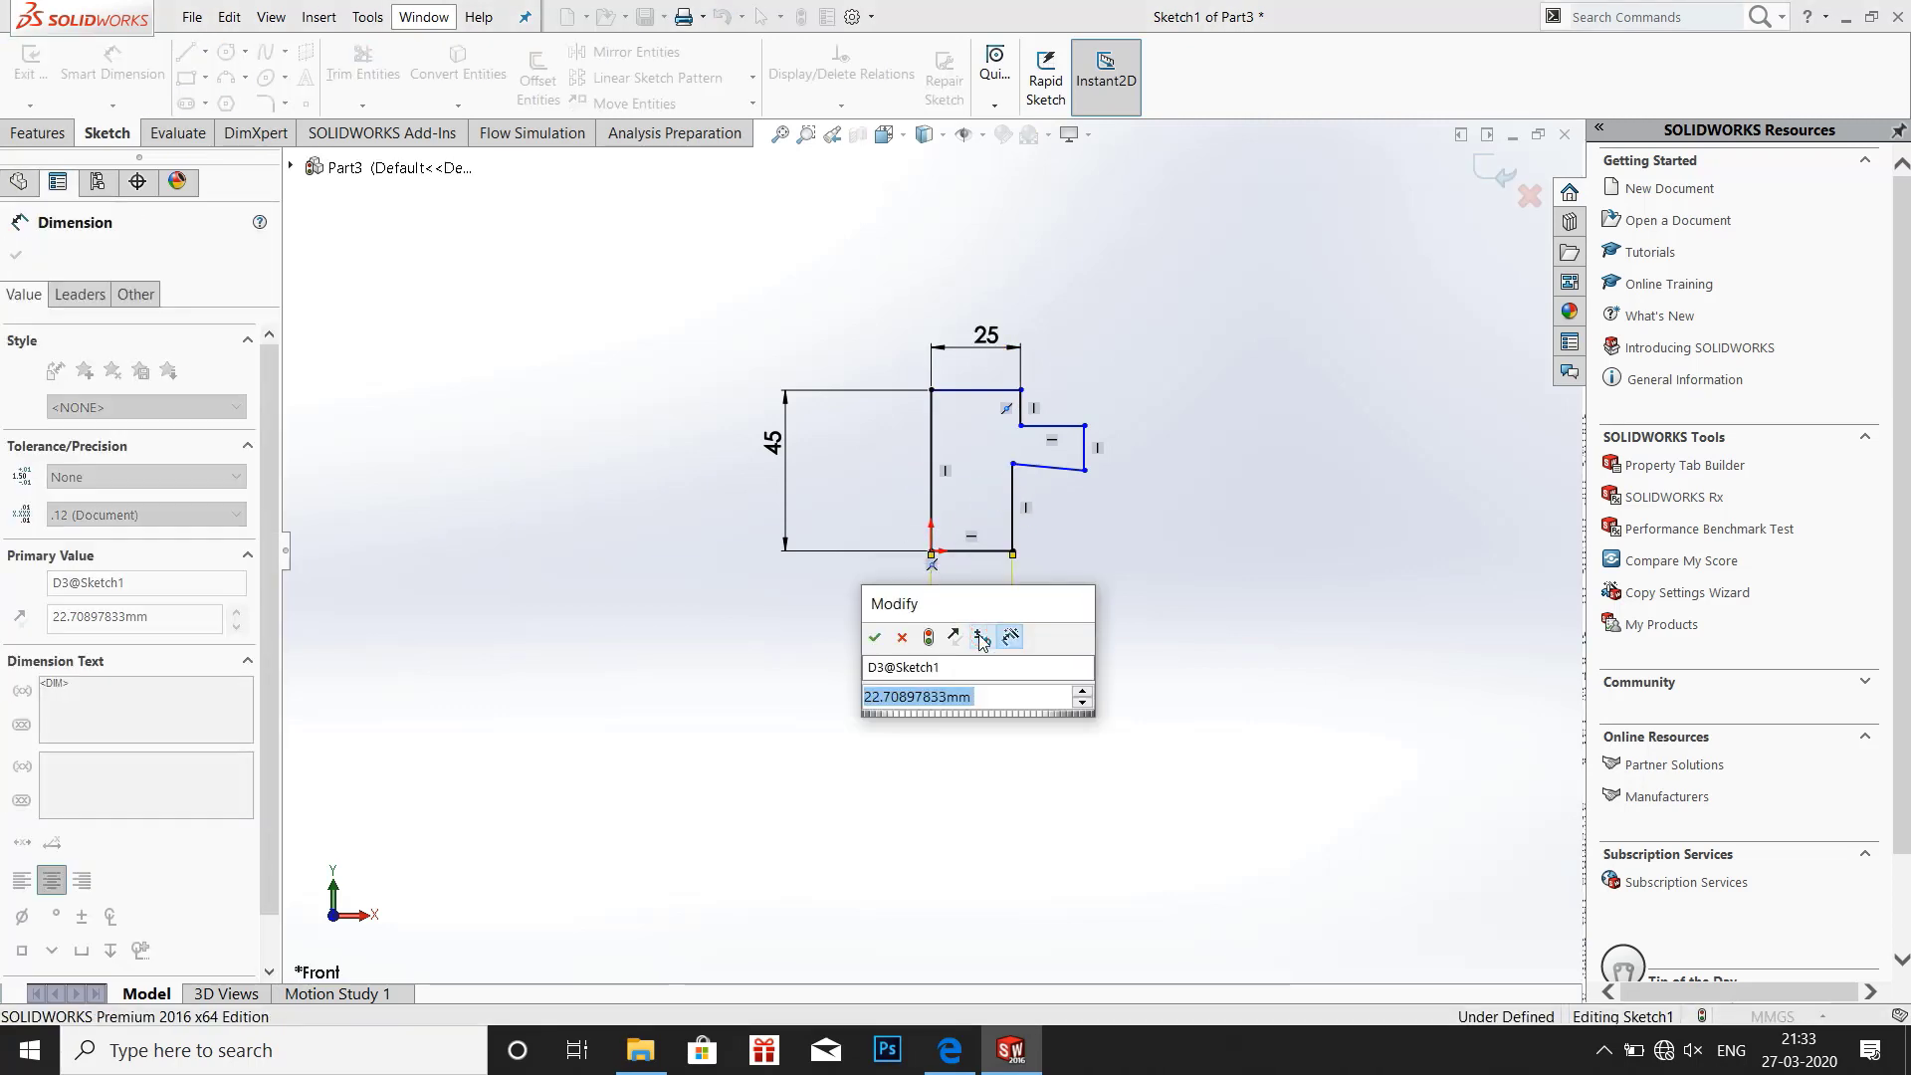
pyautogui.write('25')
pyautogui.press('Return')
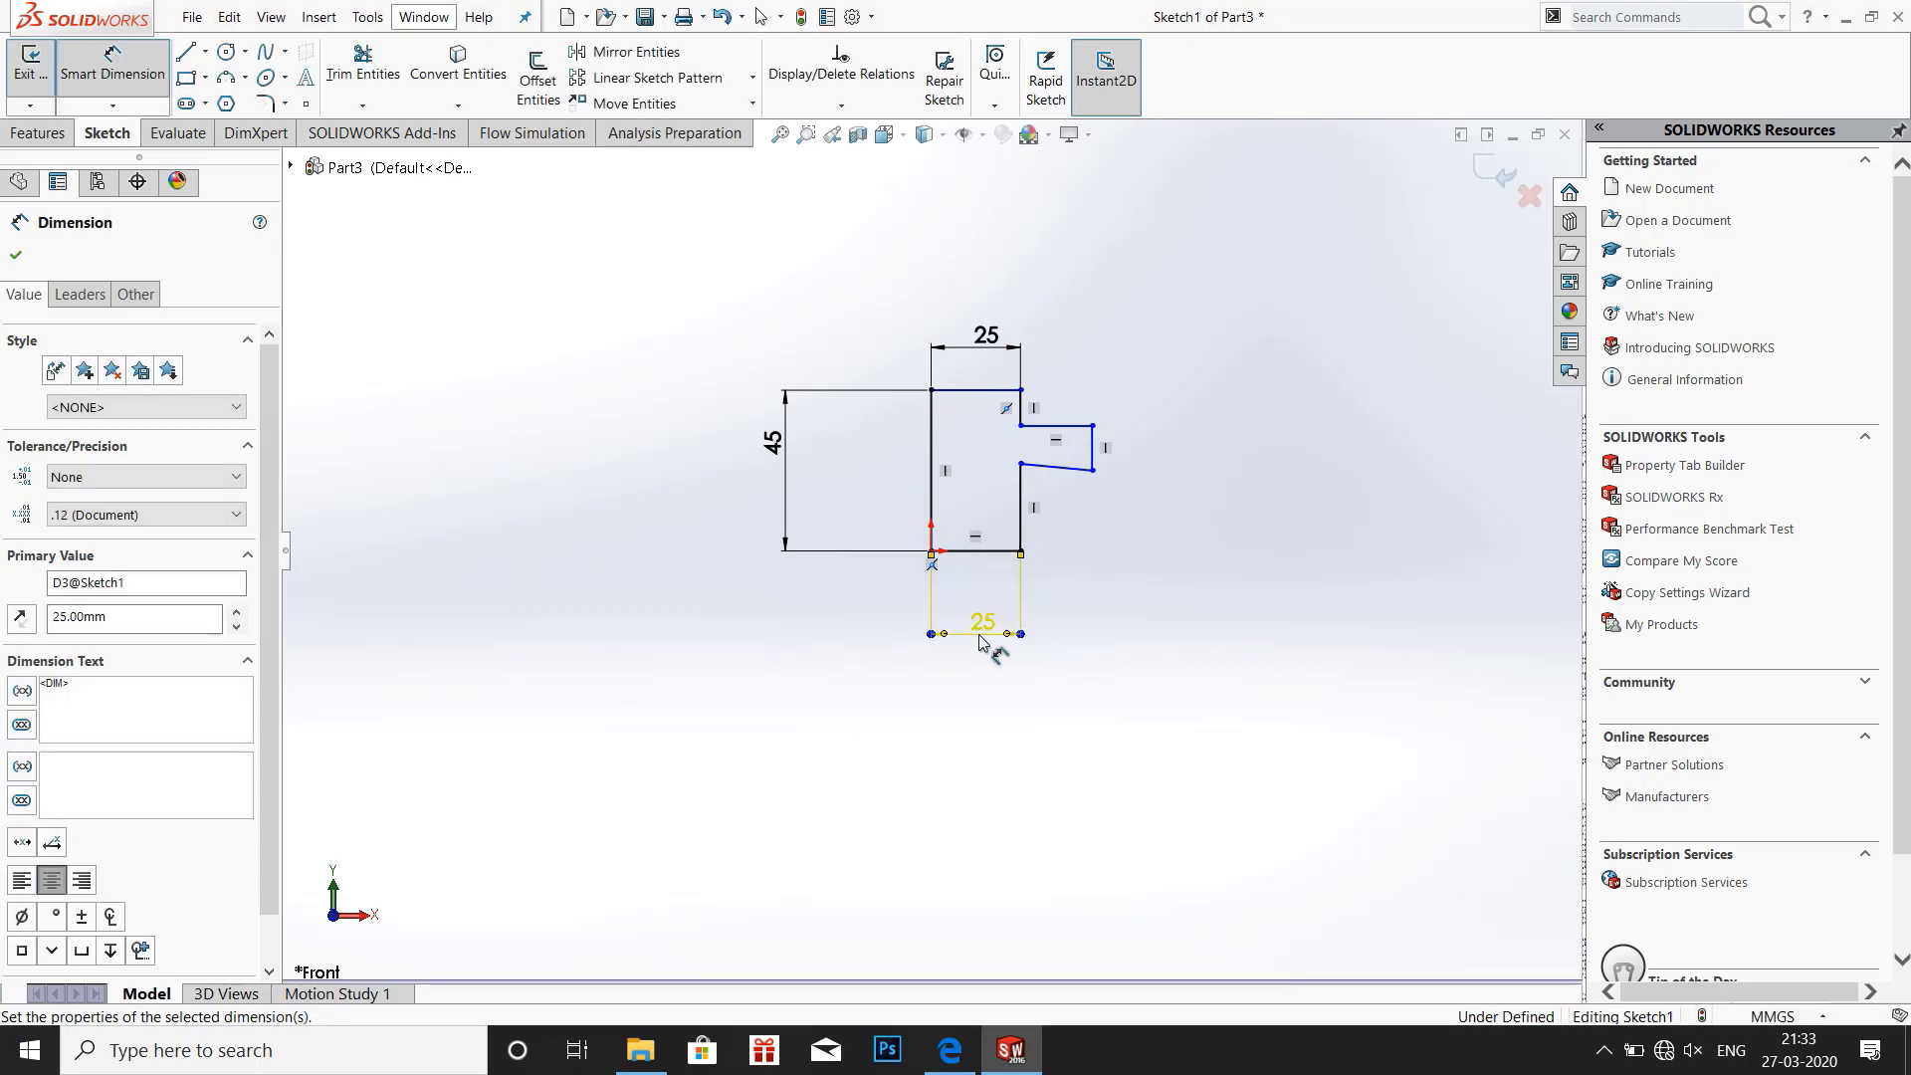
# Dimension the short vertical edge above the flange and the flange's outer vertical edge to 10 mm each
pyautogui.click(1020, 413)
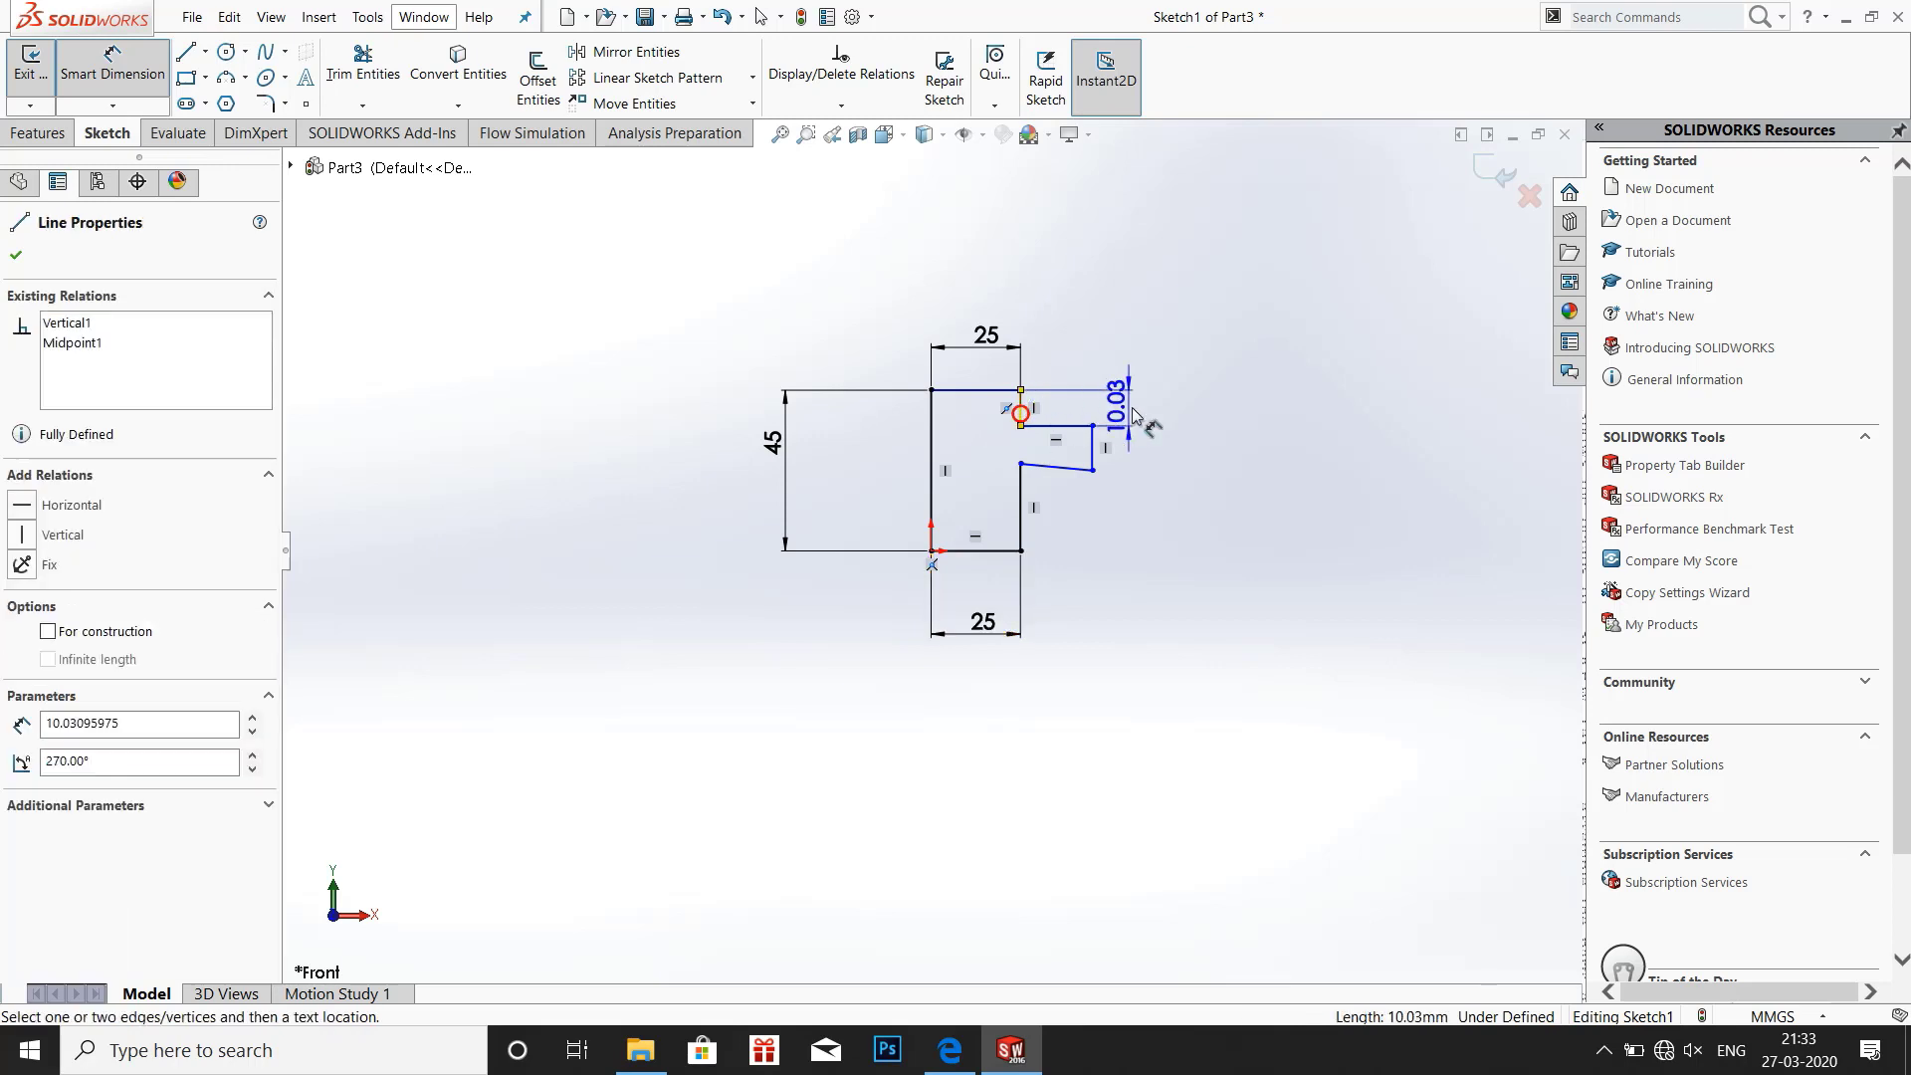
pyautogui.click(1137, 414)
pyautogui.write('10')
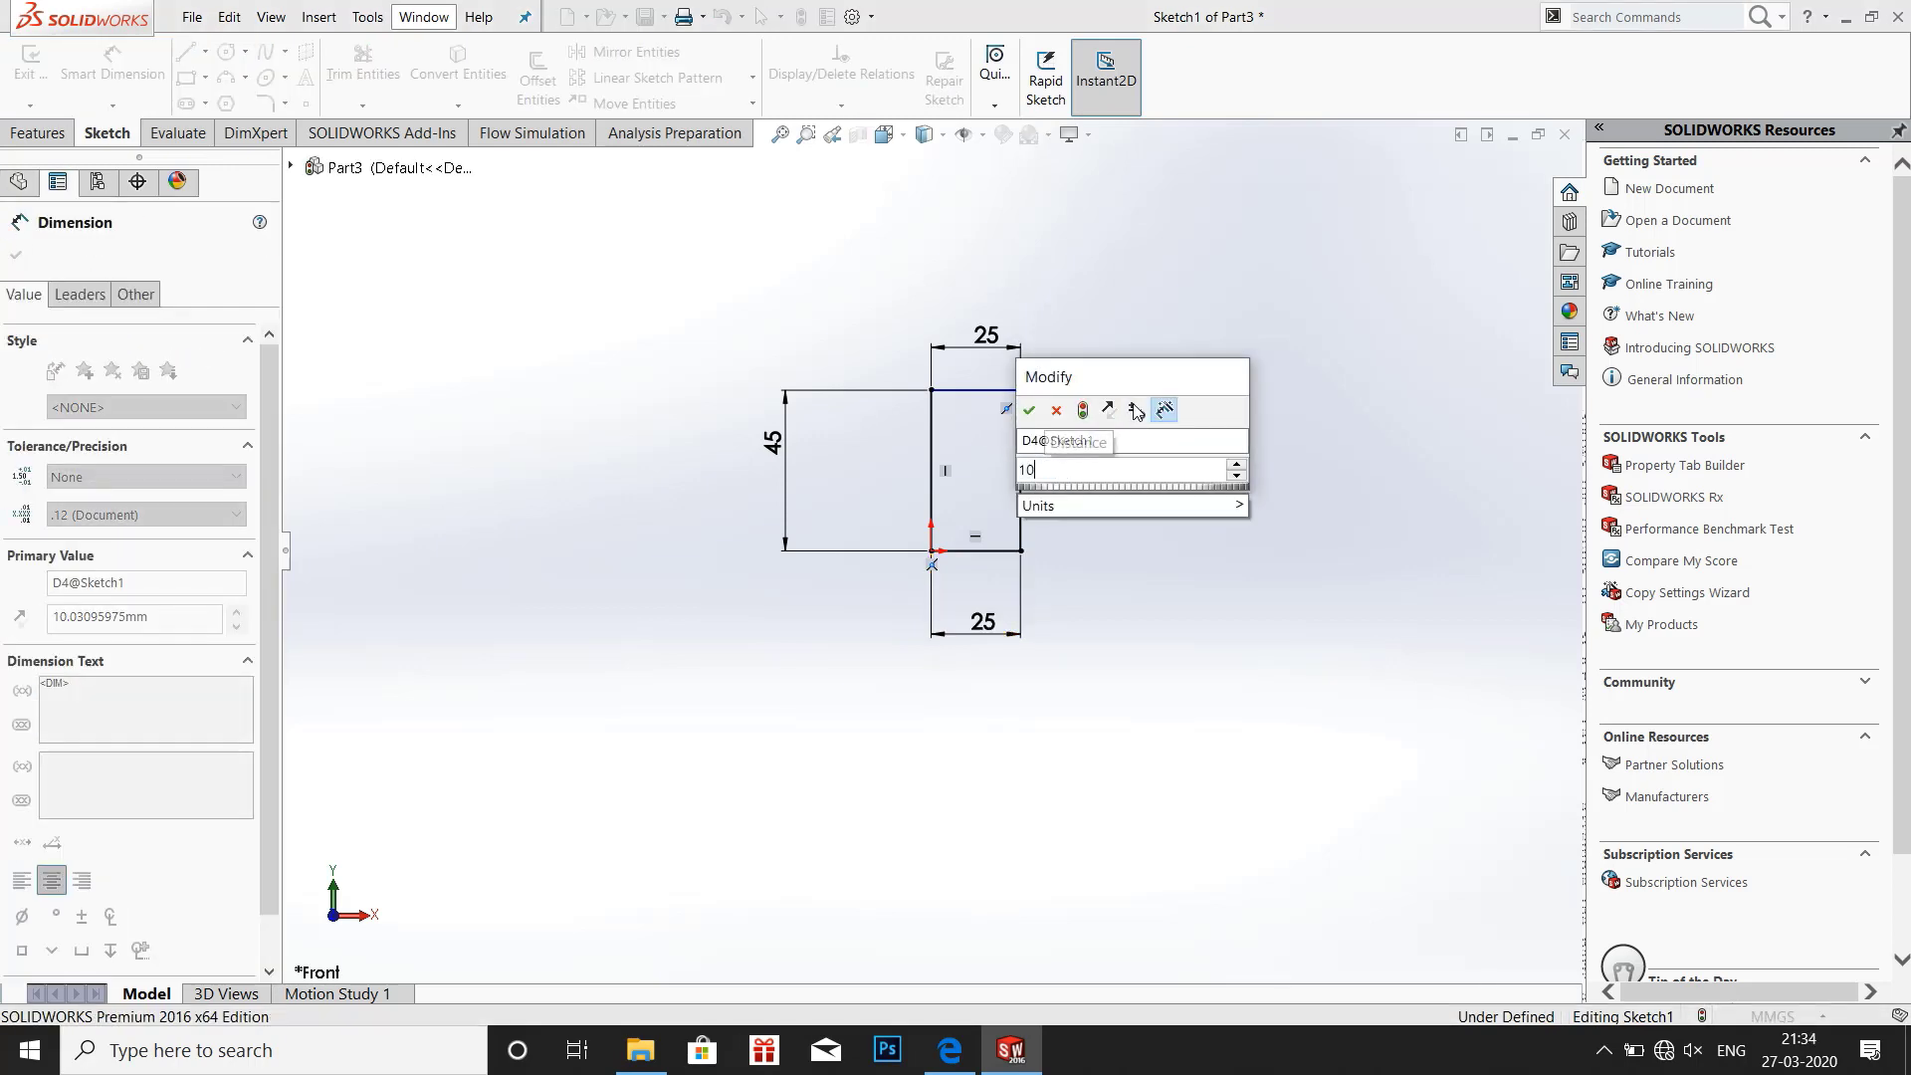
pyautogui.press('Return')
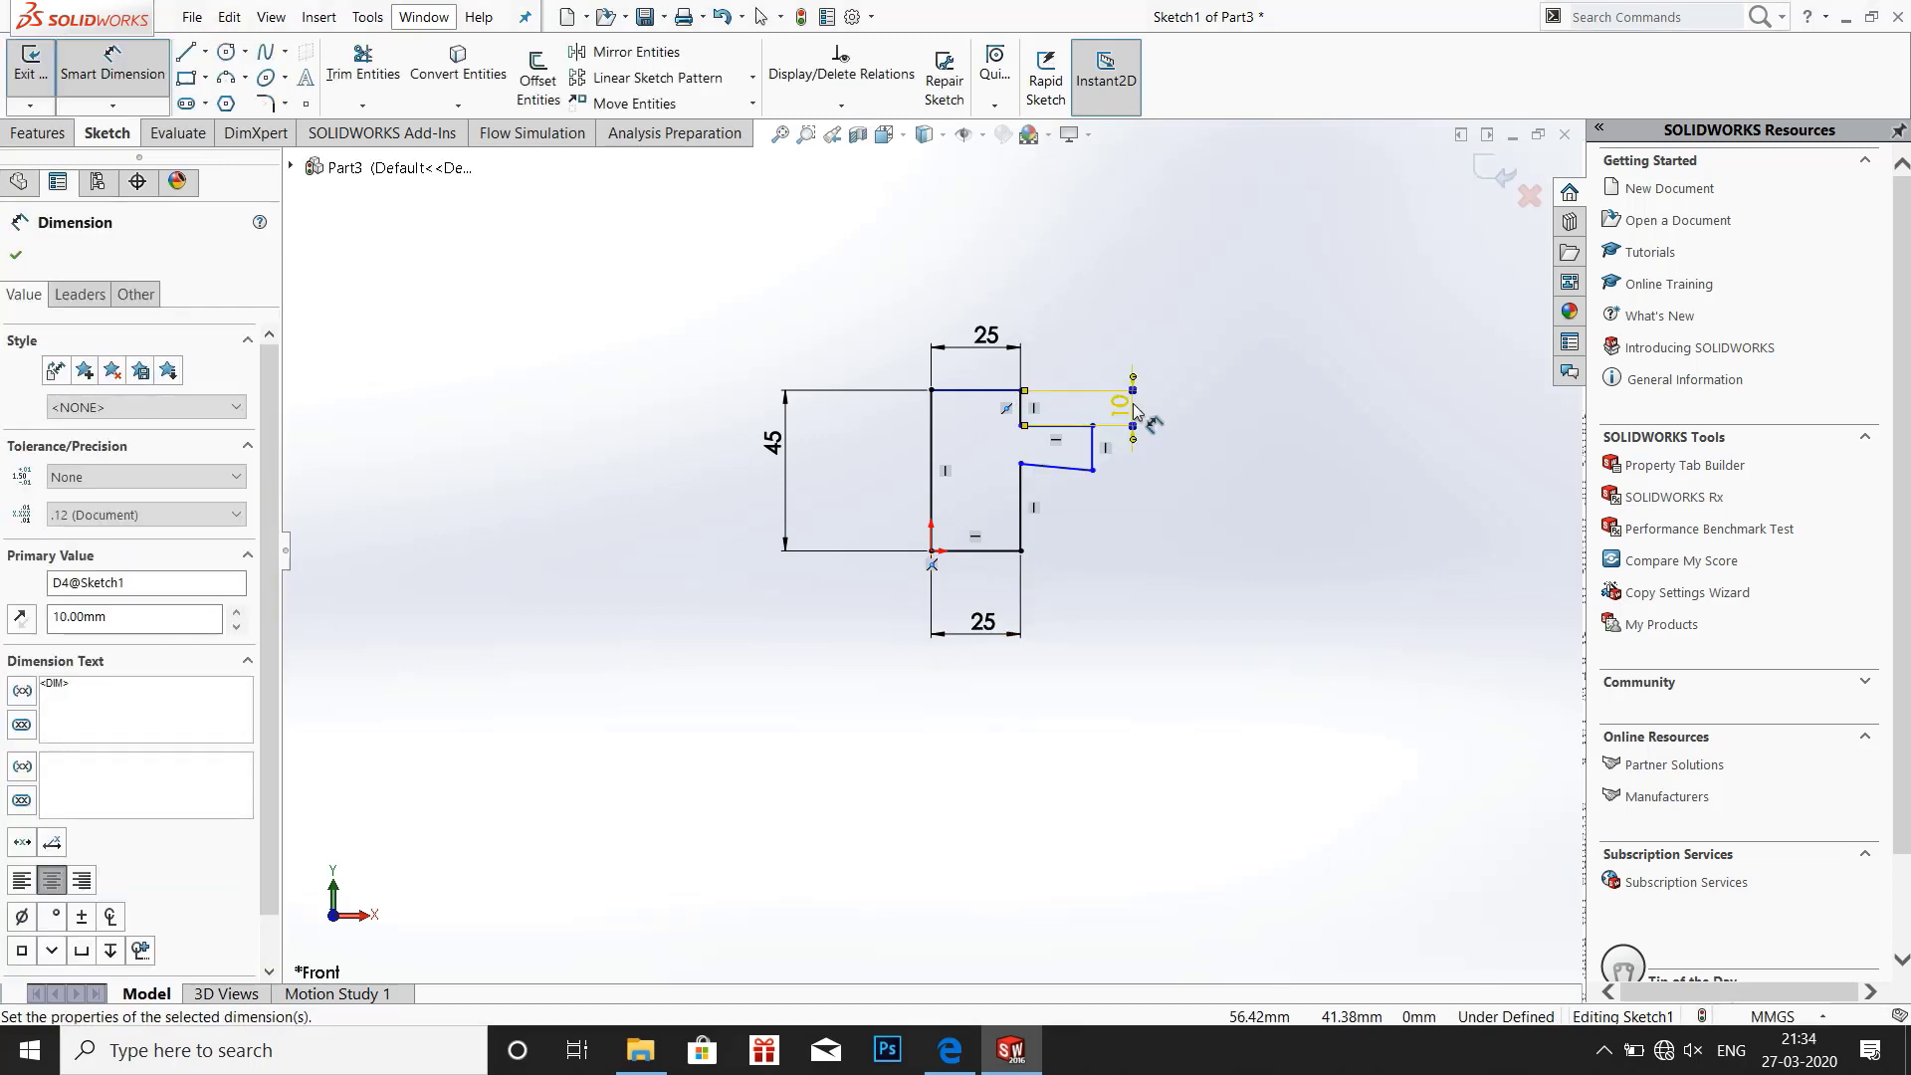
pyautogui.click(1093, 456)
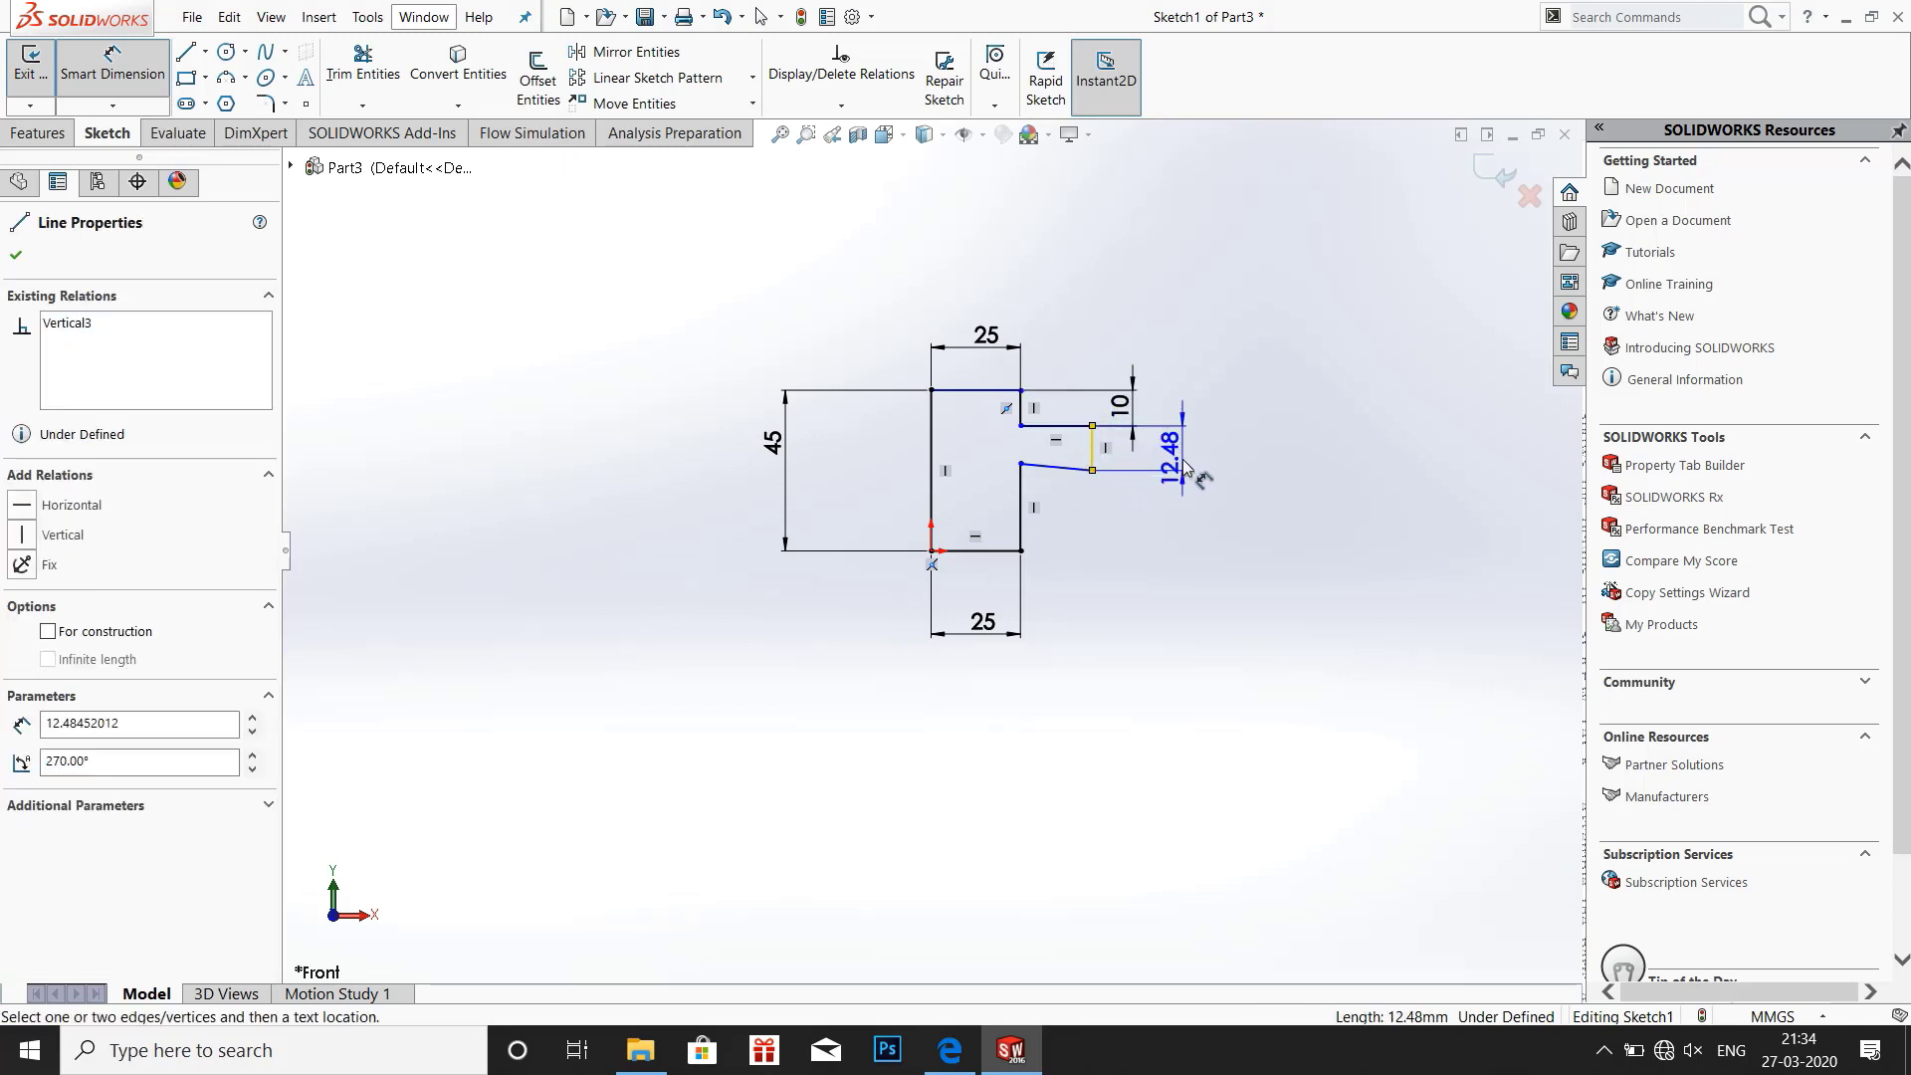
pyautogui.click(1185, 466)
pyautogui.write('10')
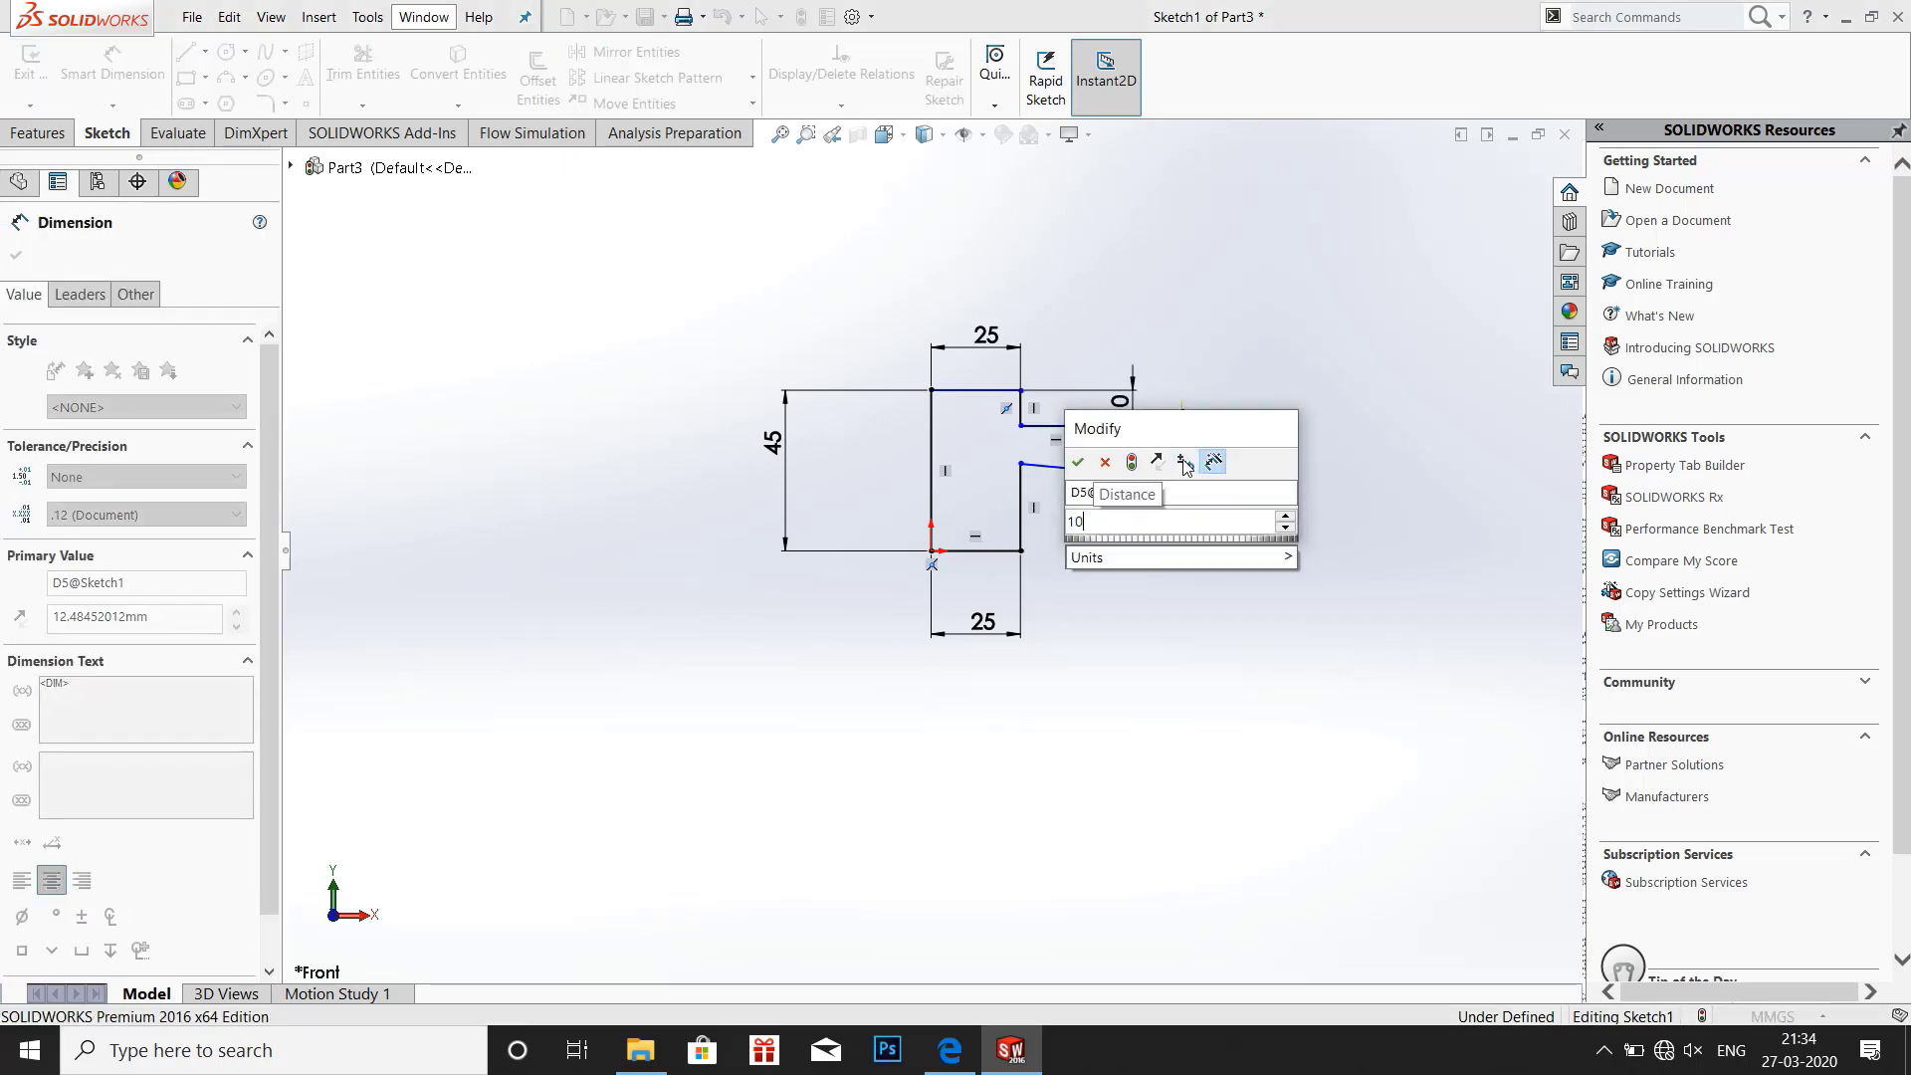
pyautogui.press('Return')
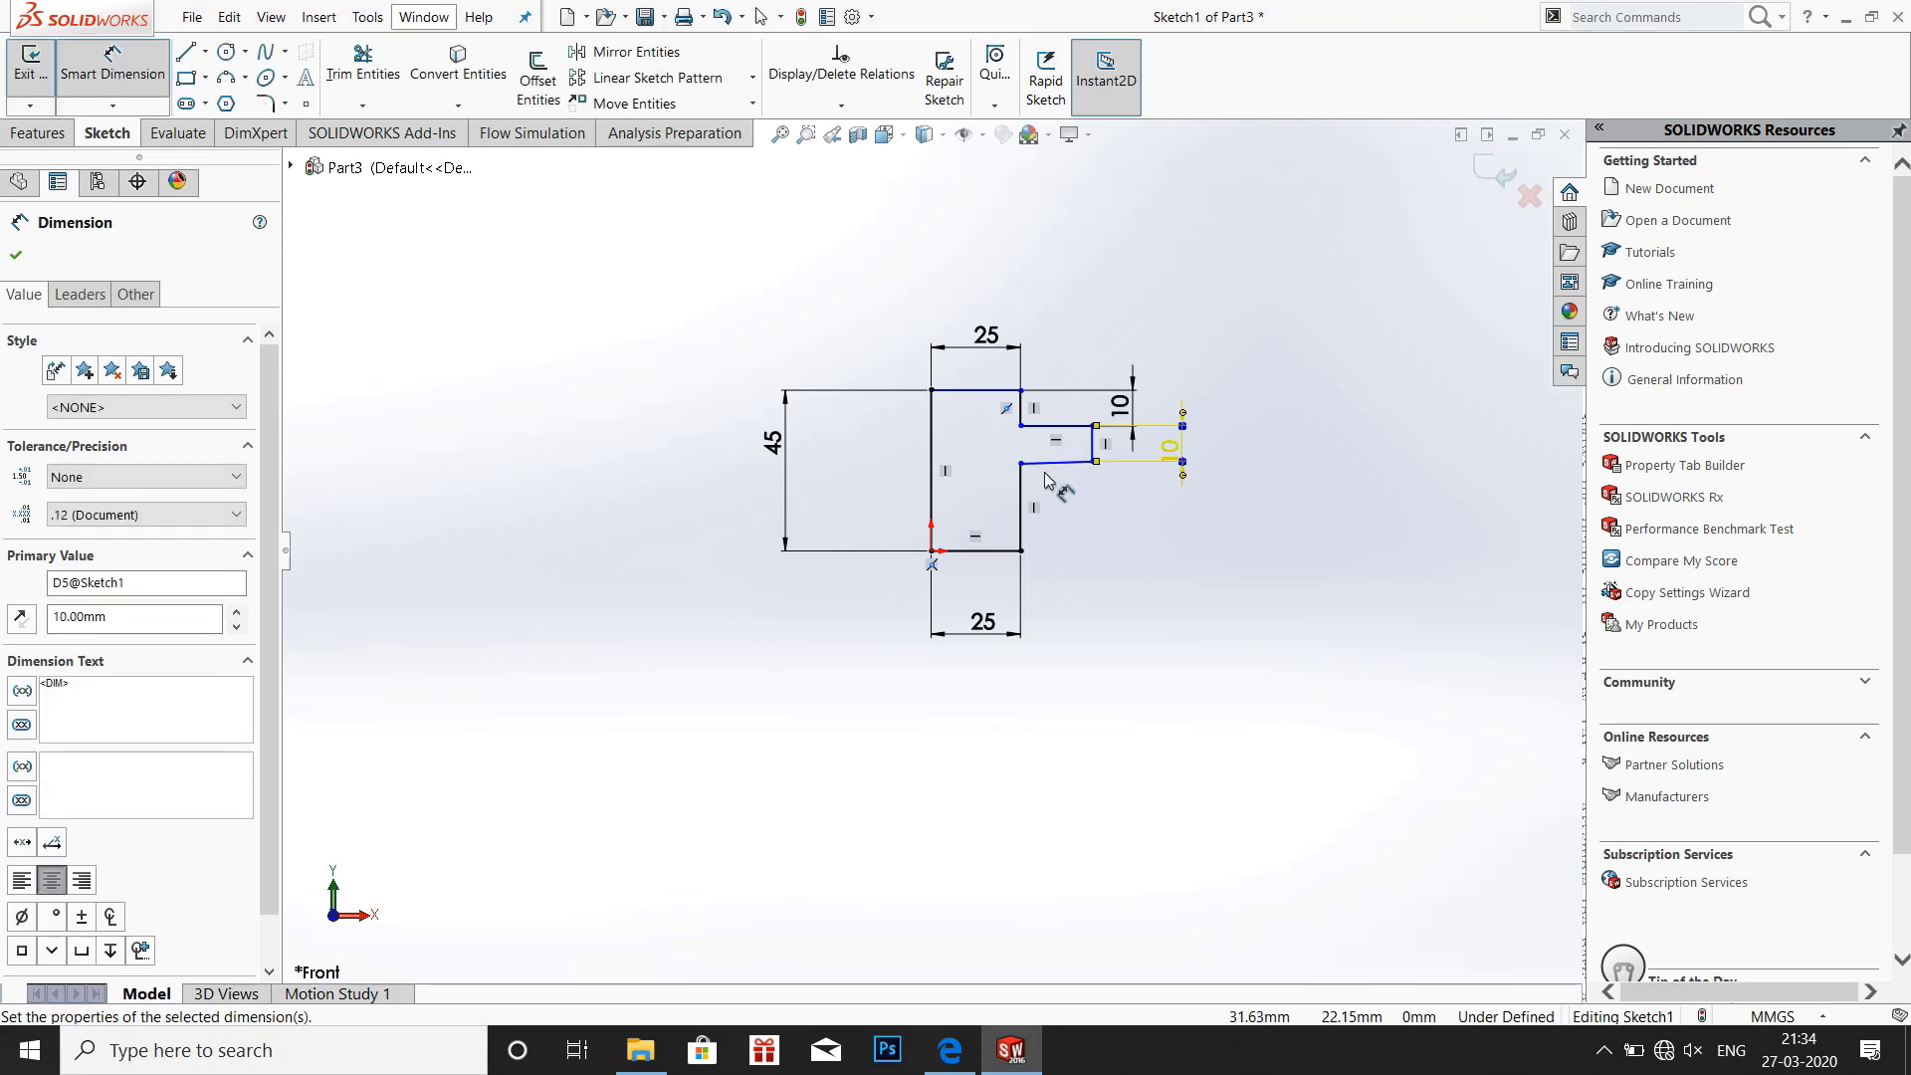
# Dimension the vertical edge below the flange to 25 mm and leave the dimensioning command
pyautogui.click(1021, 495)
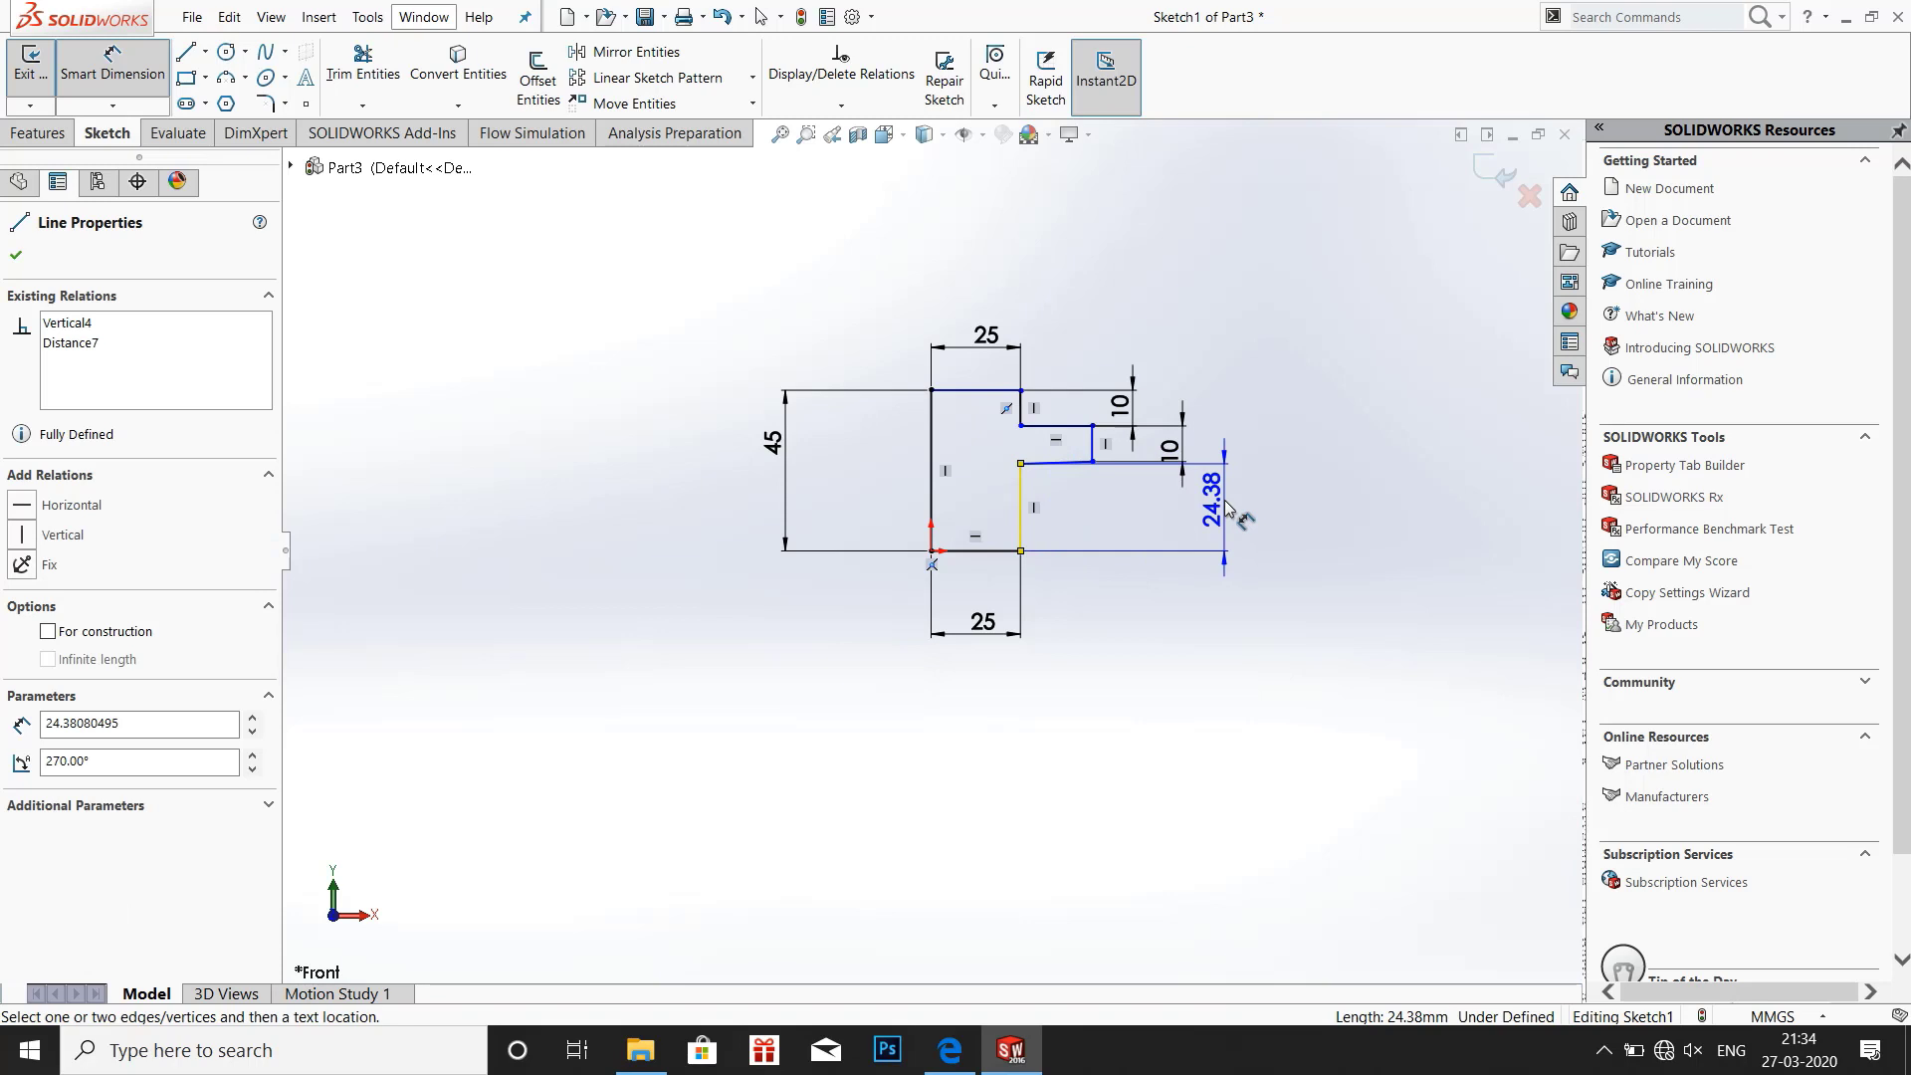
pyautogui.click(1227, 509)
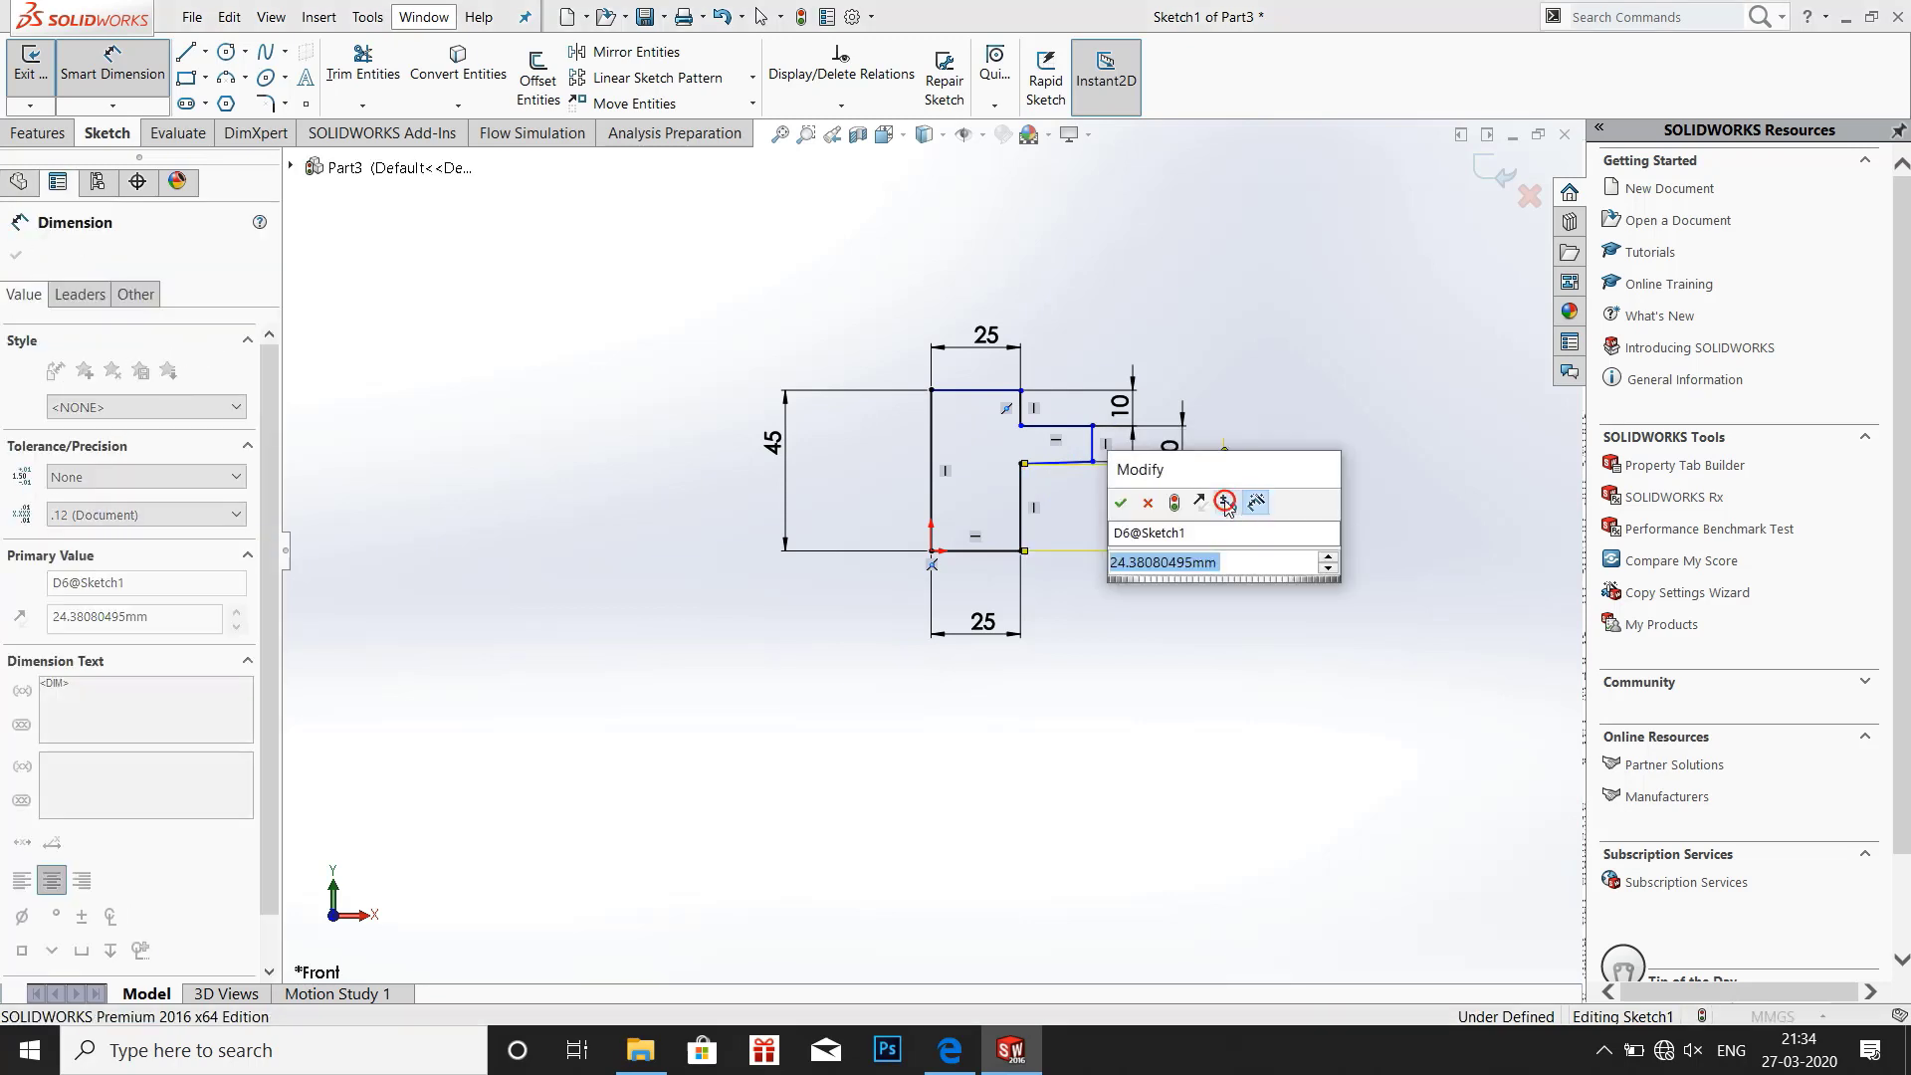
pyautogui.write('25')
pyautogui.press('Return')
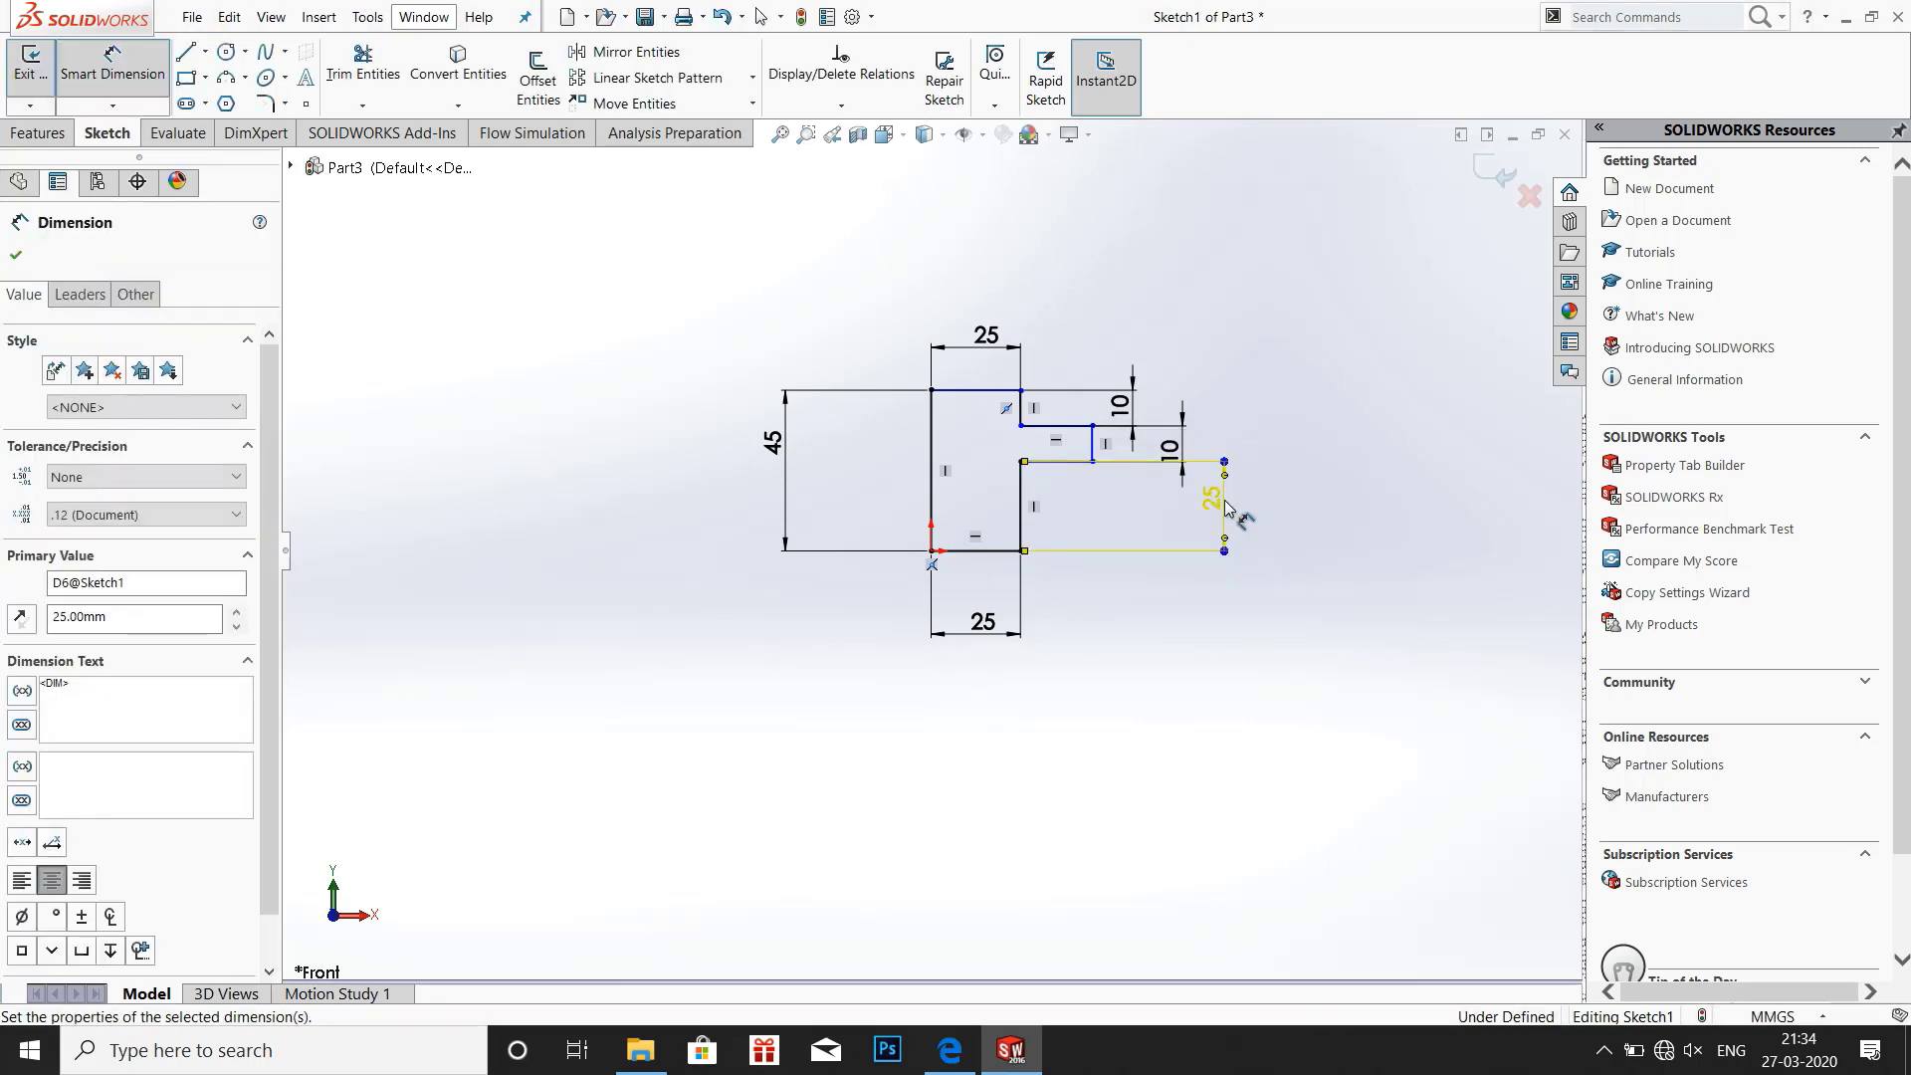
pyautogui.click(1151, 674)
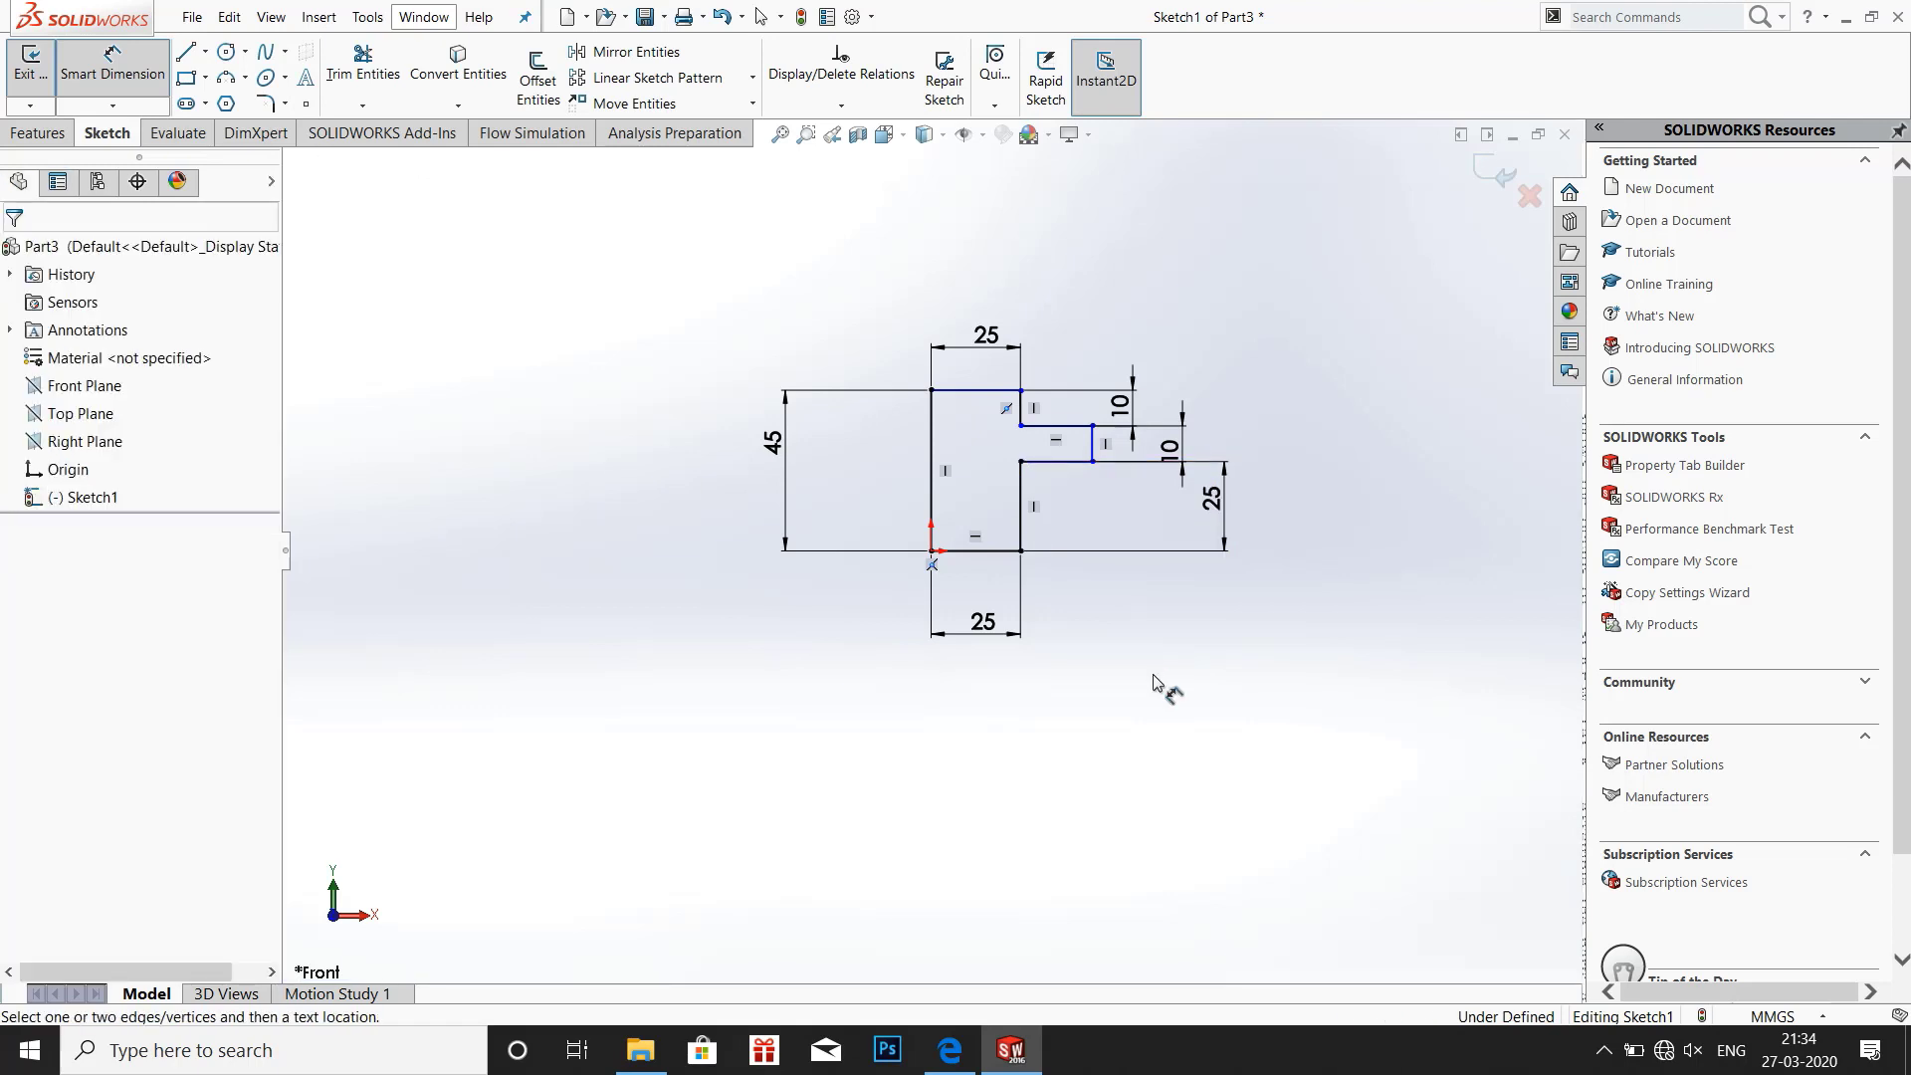
pyautogui.scroll(-1, 1040, 389)
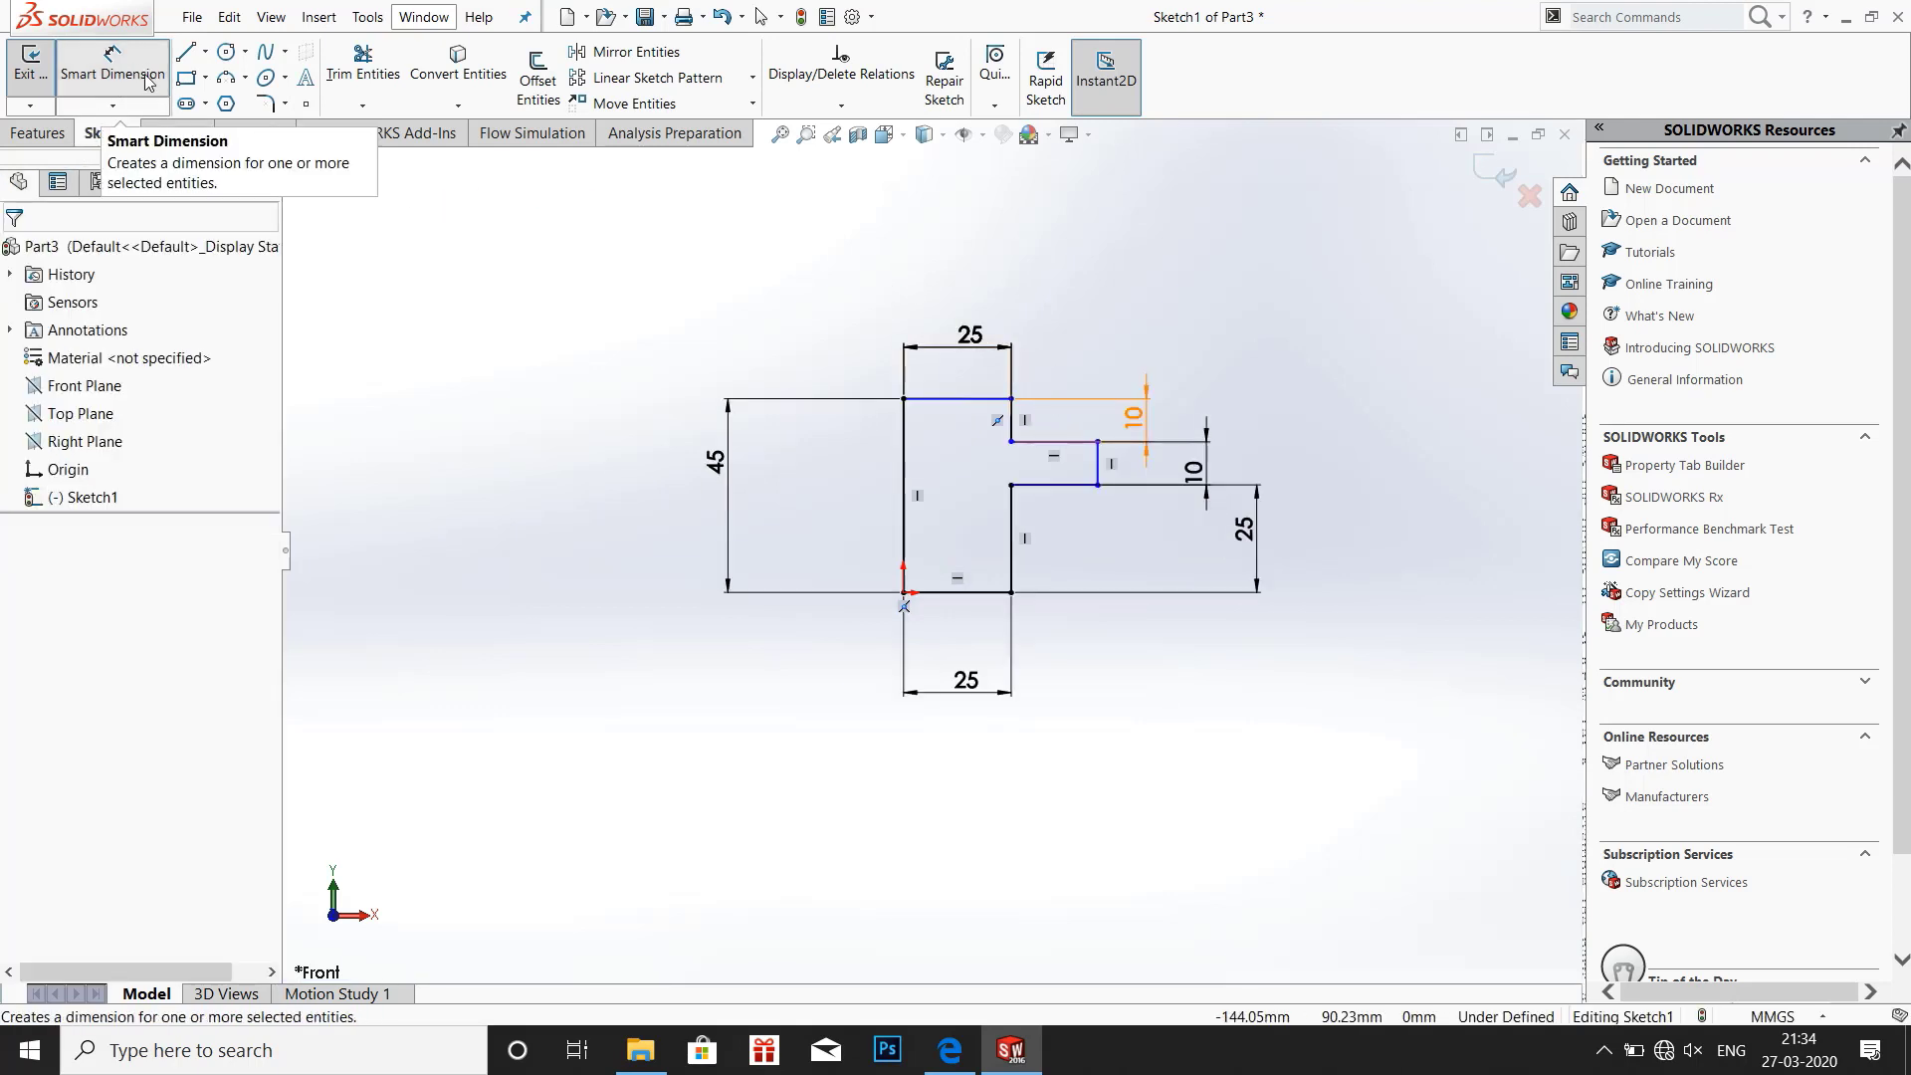
pyautogui.click(114, 78)
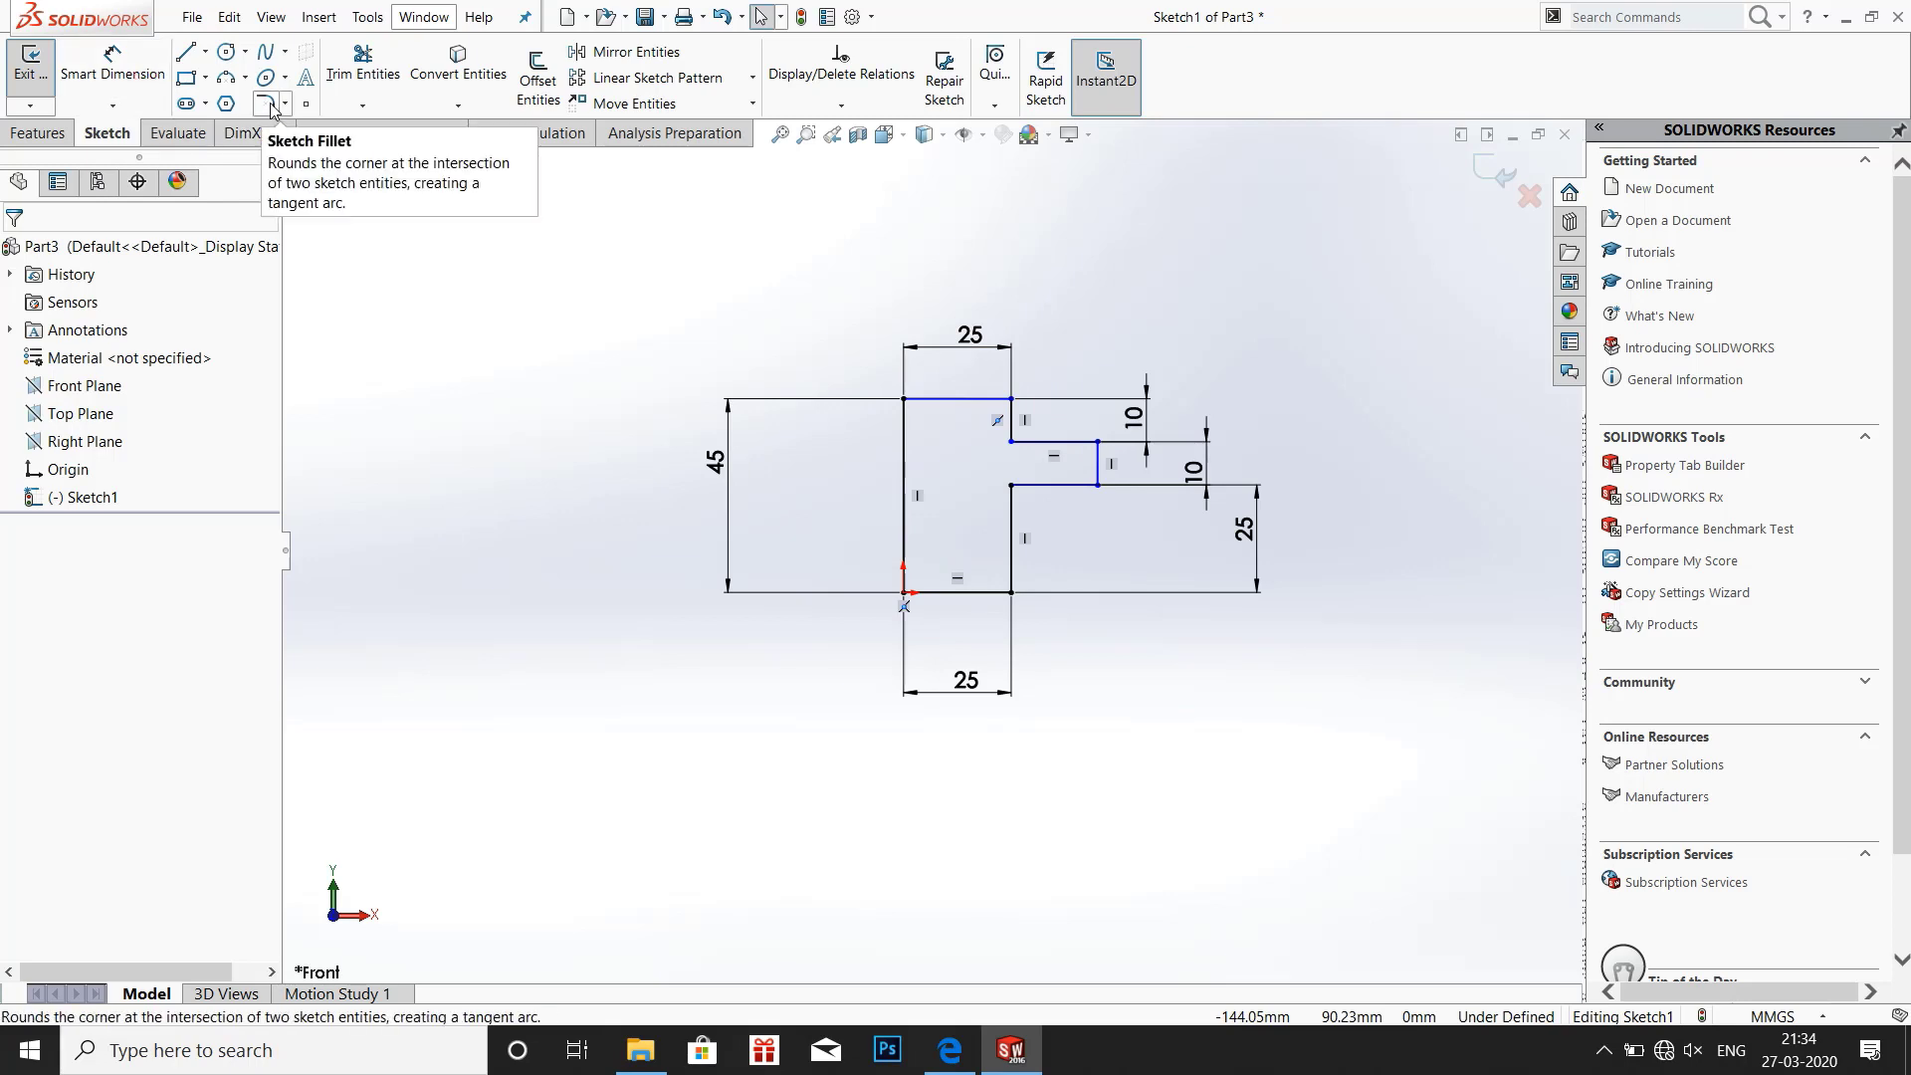
pyautogui.click(227, 52)
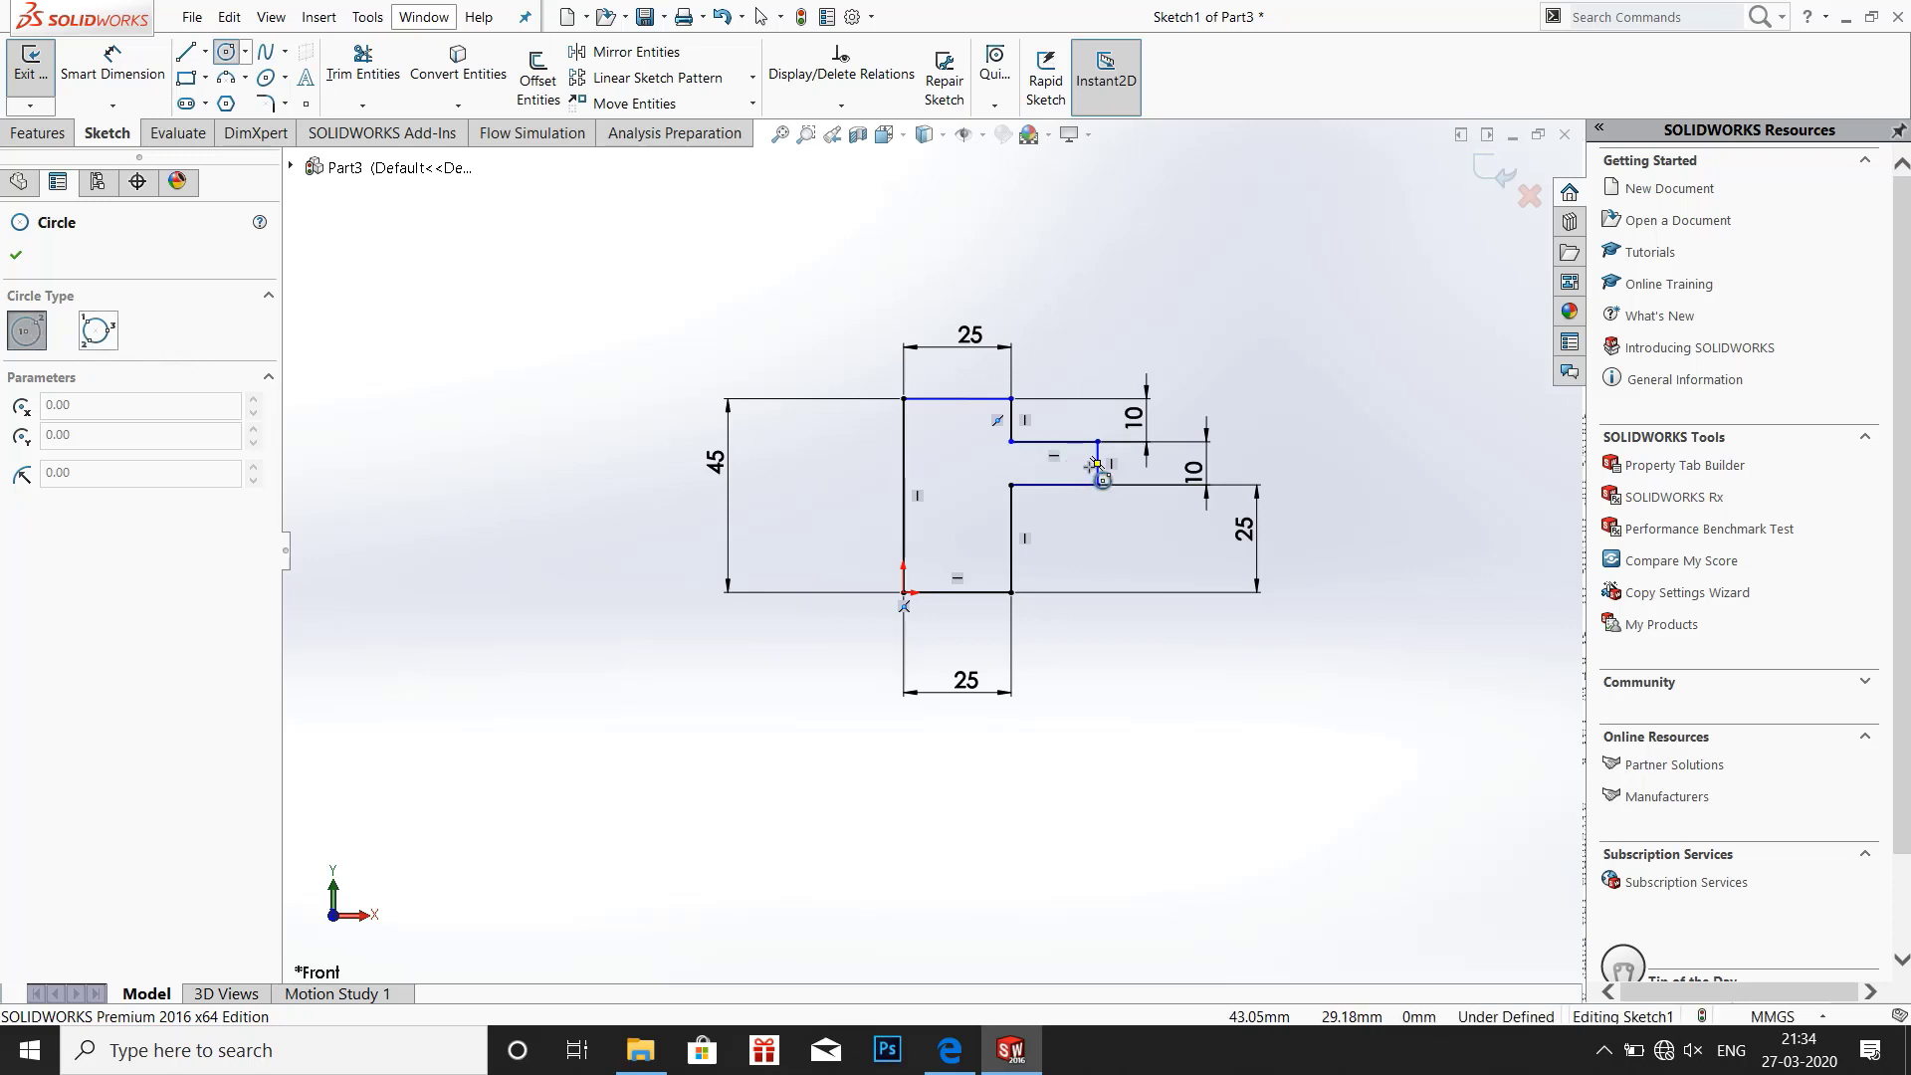
pyautogui.click(1096, 461)
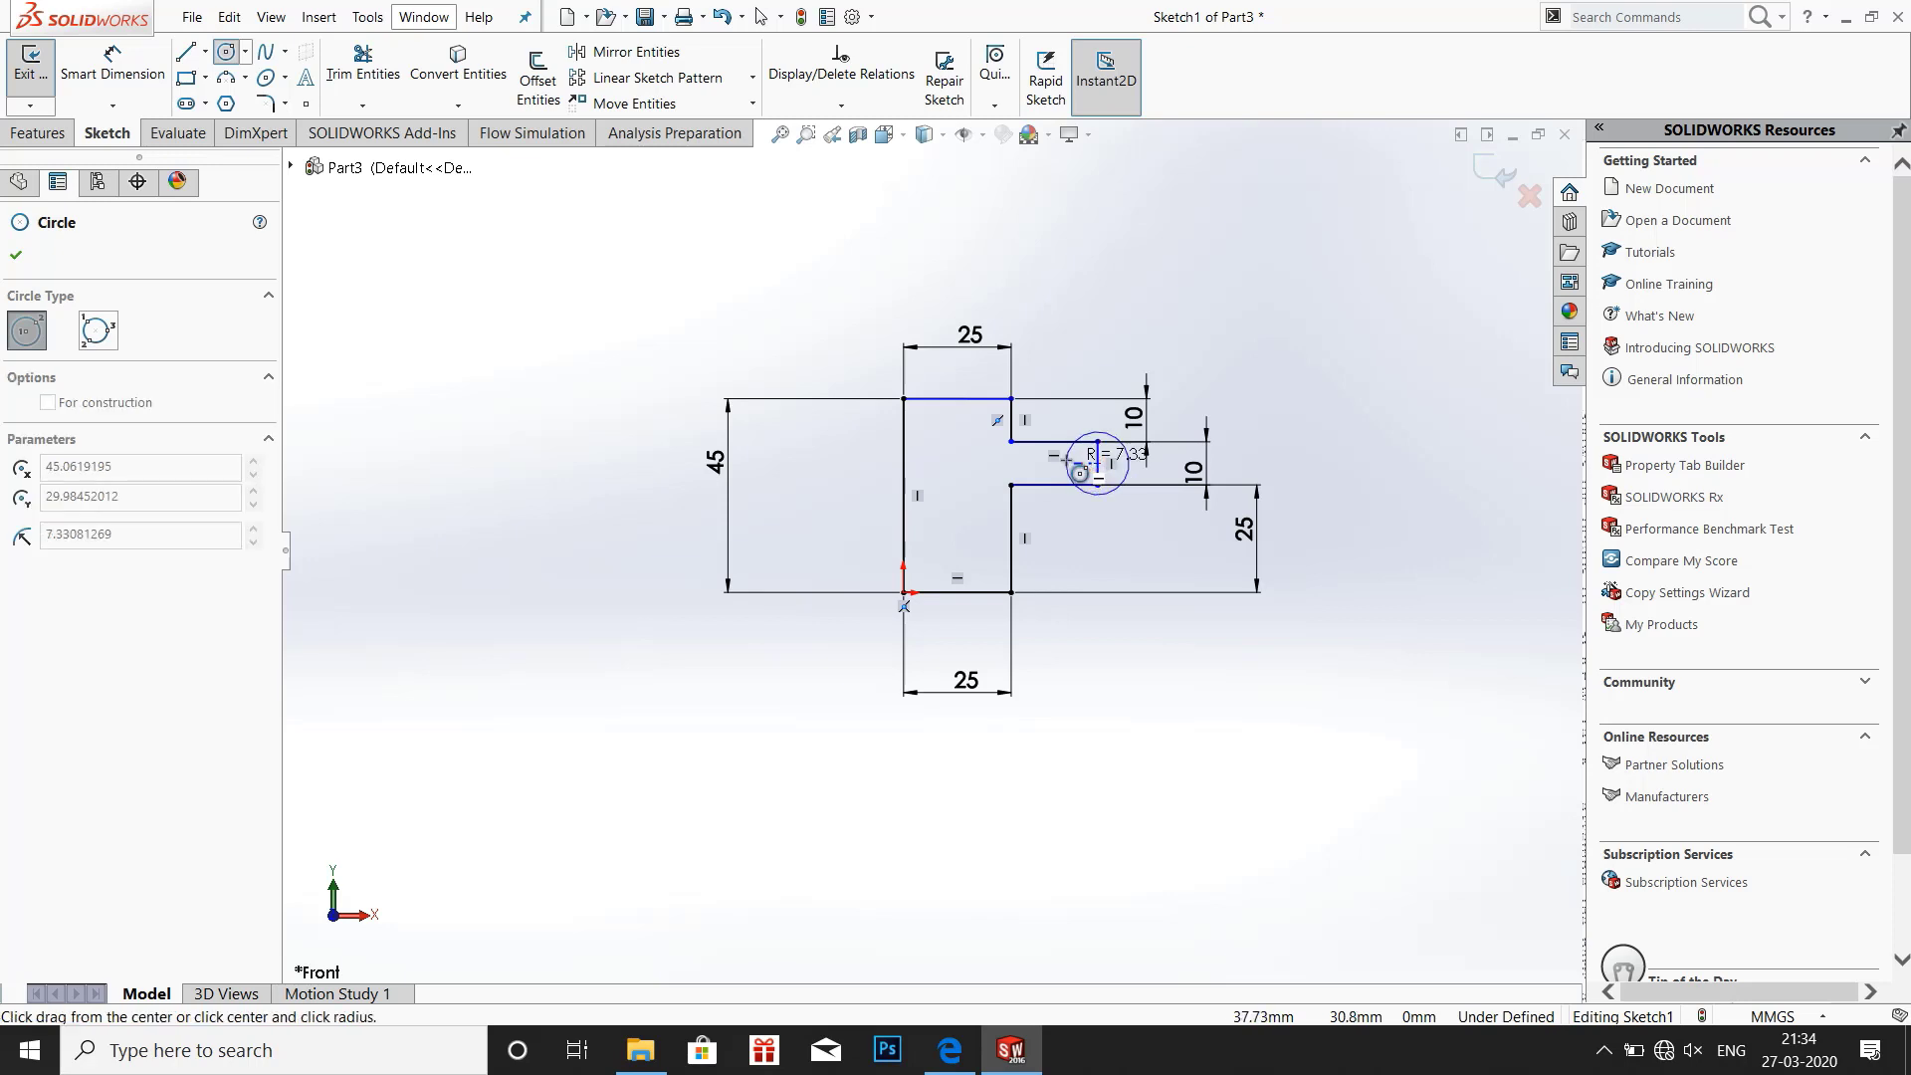
pyautogui.press('Escape')
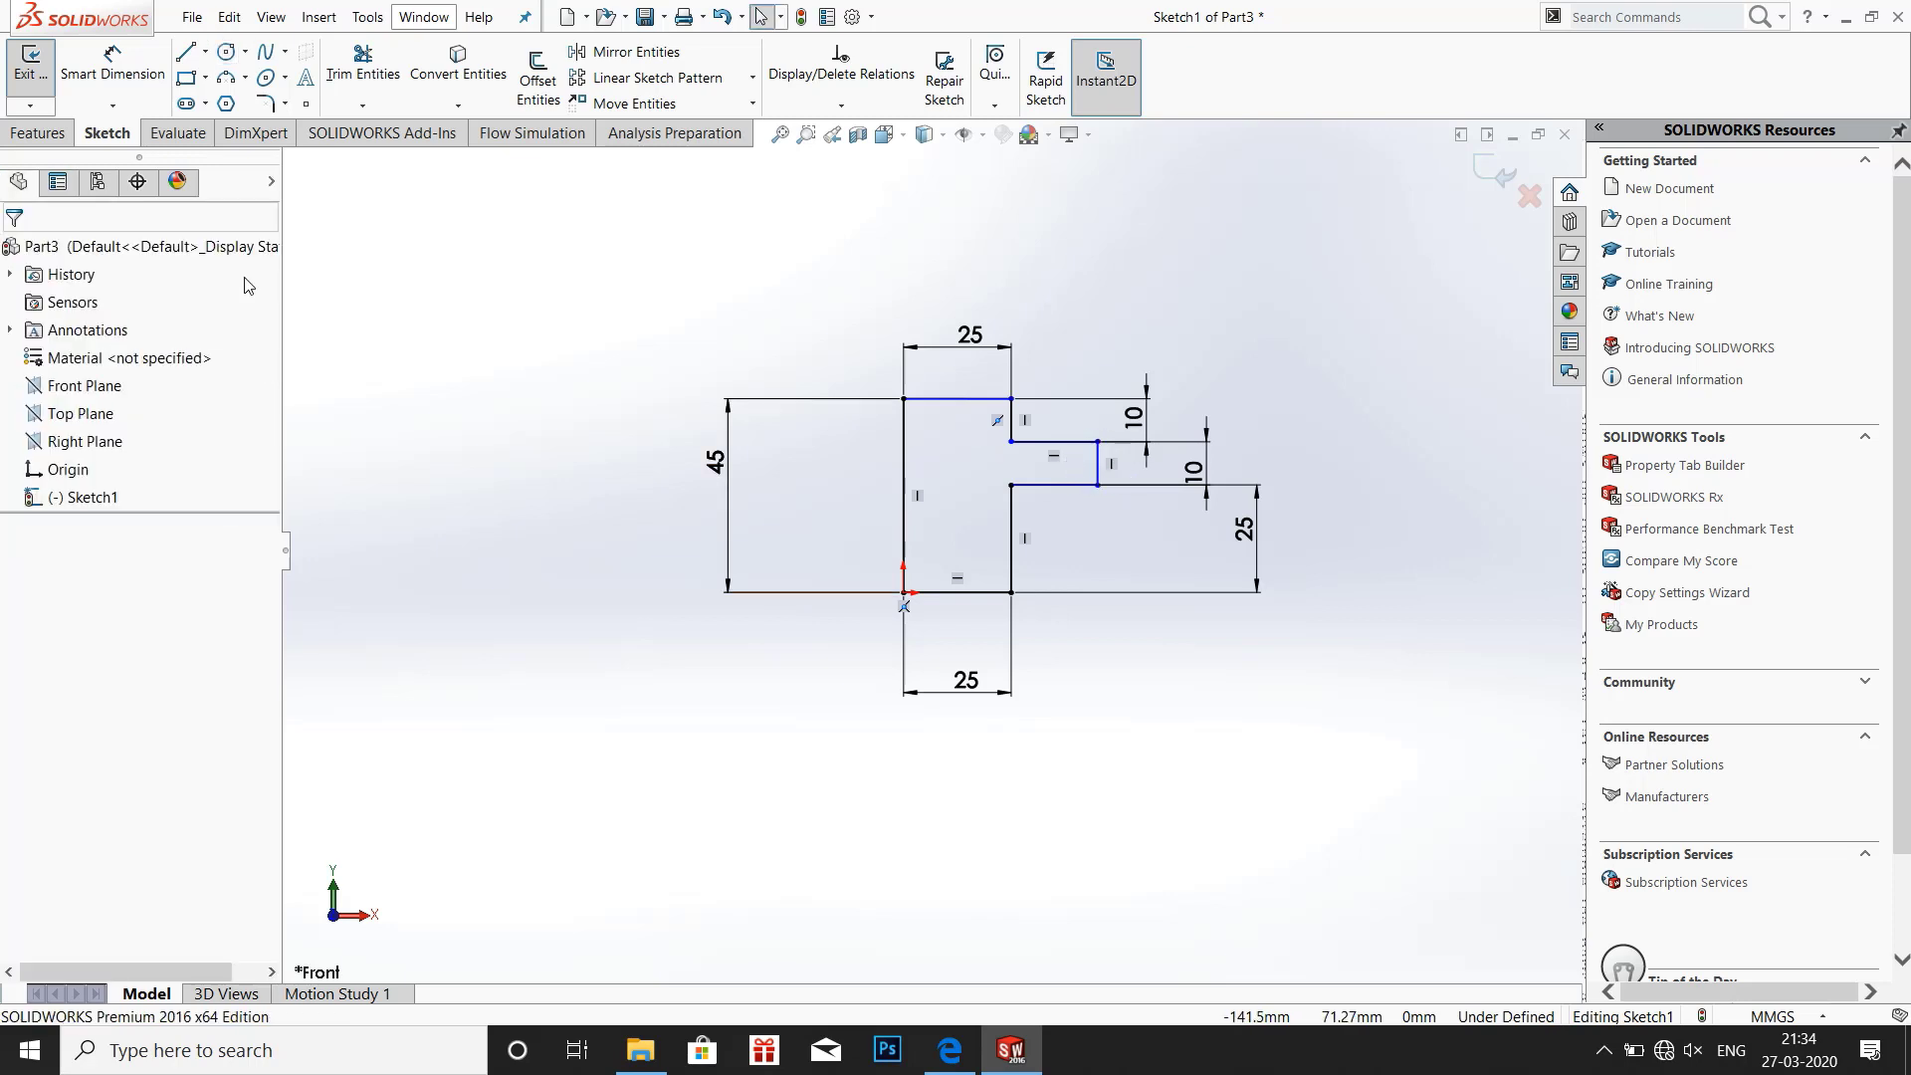
# Draw a perimeter circle inside the flange's outer end, tangent to its upper, outer and lower edges
pyautogui.click(245, 51)
pyautogui.click(268, 103)
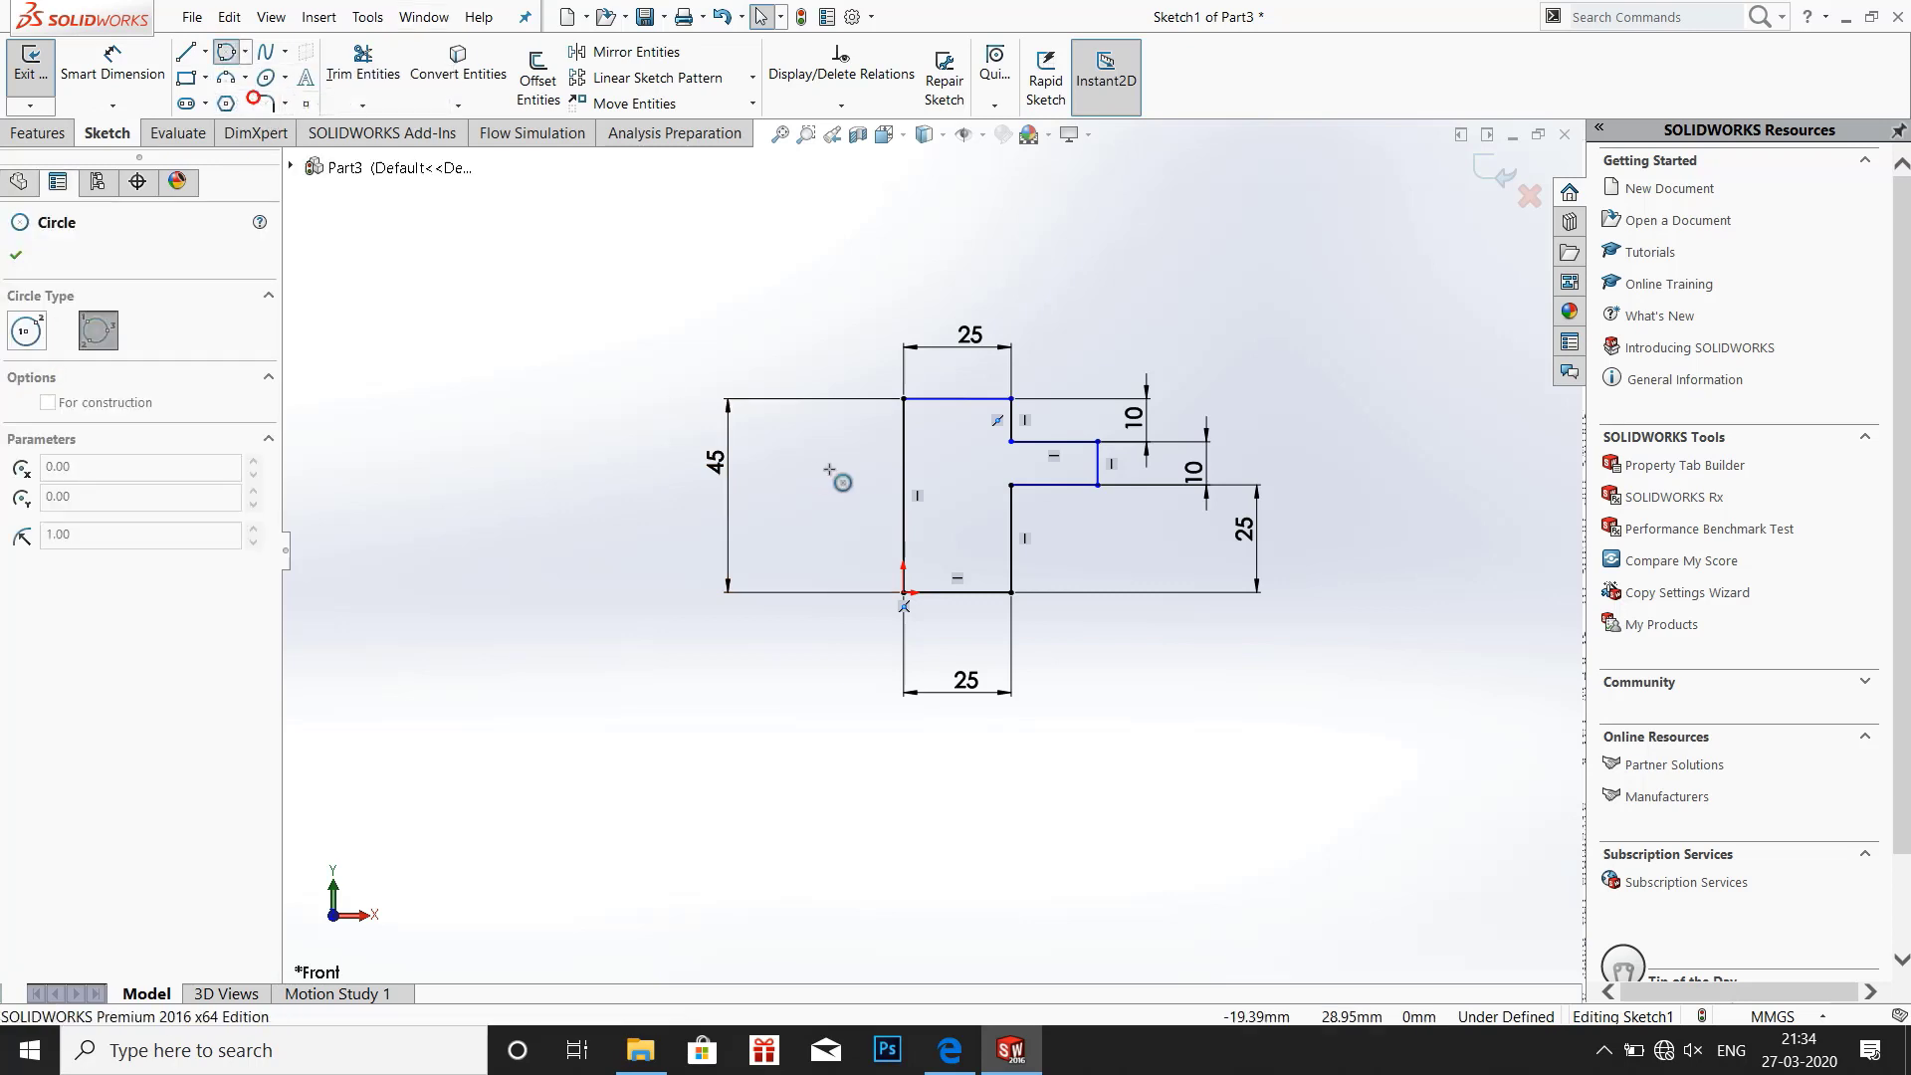
pyautogui.click(1098, 462)
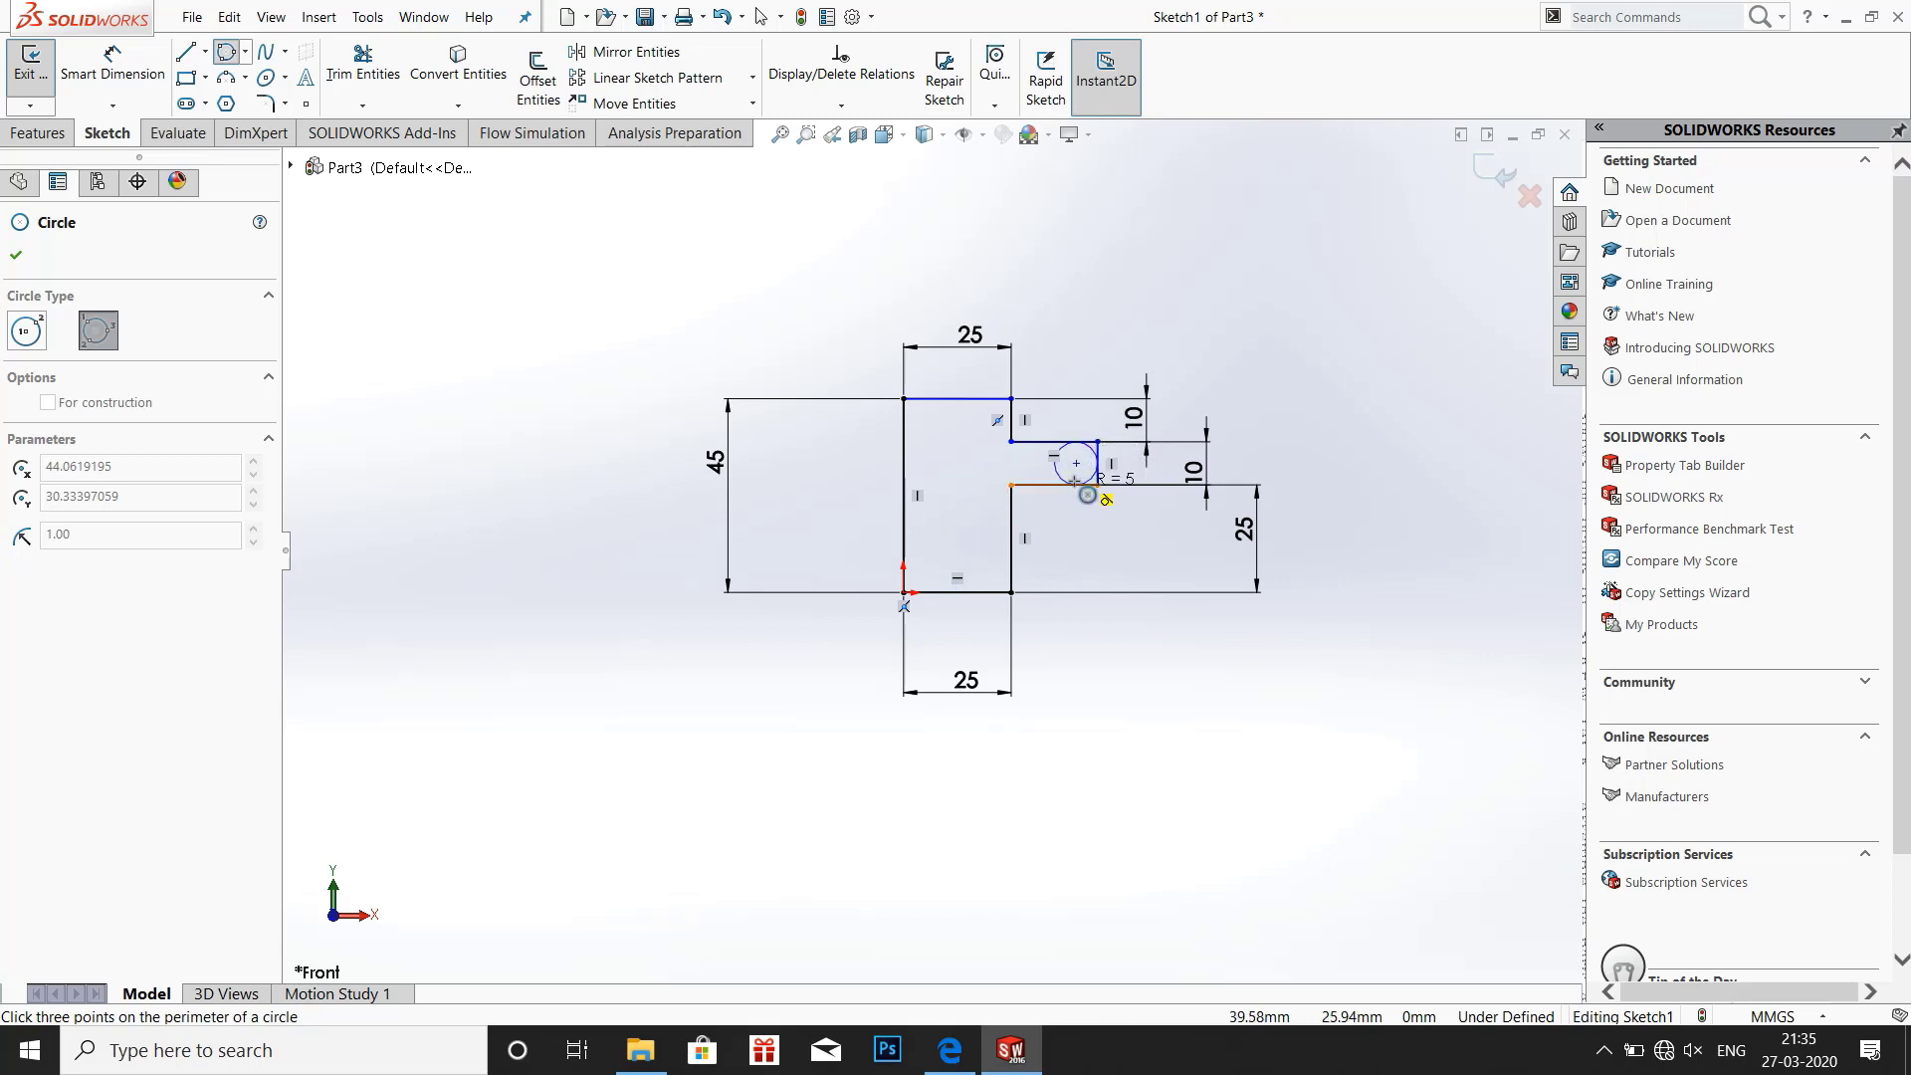
pyautogui.click(1086, 495)
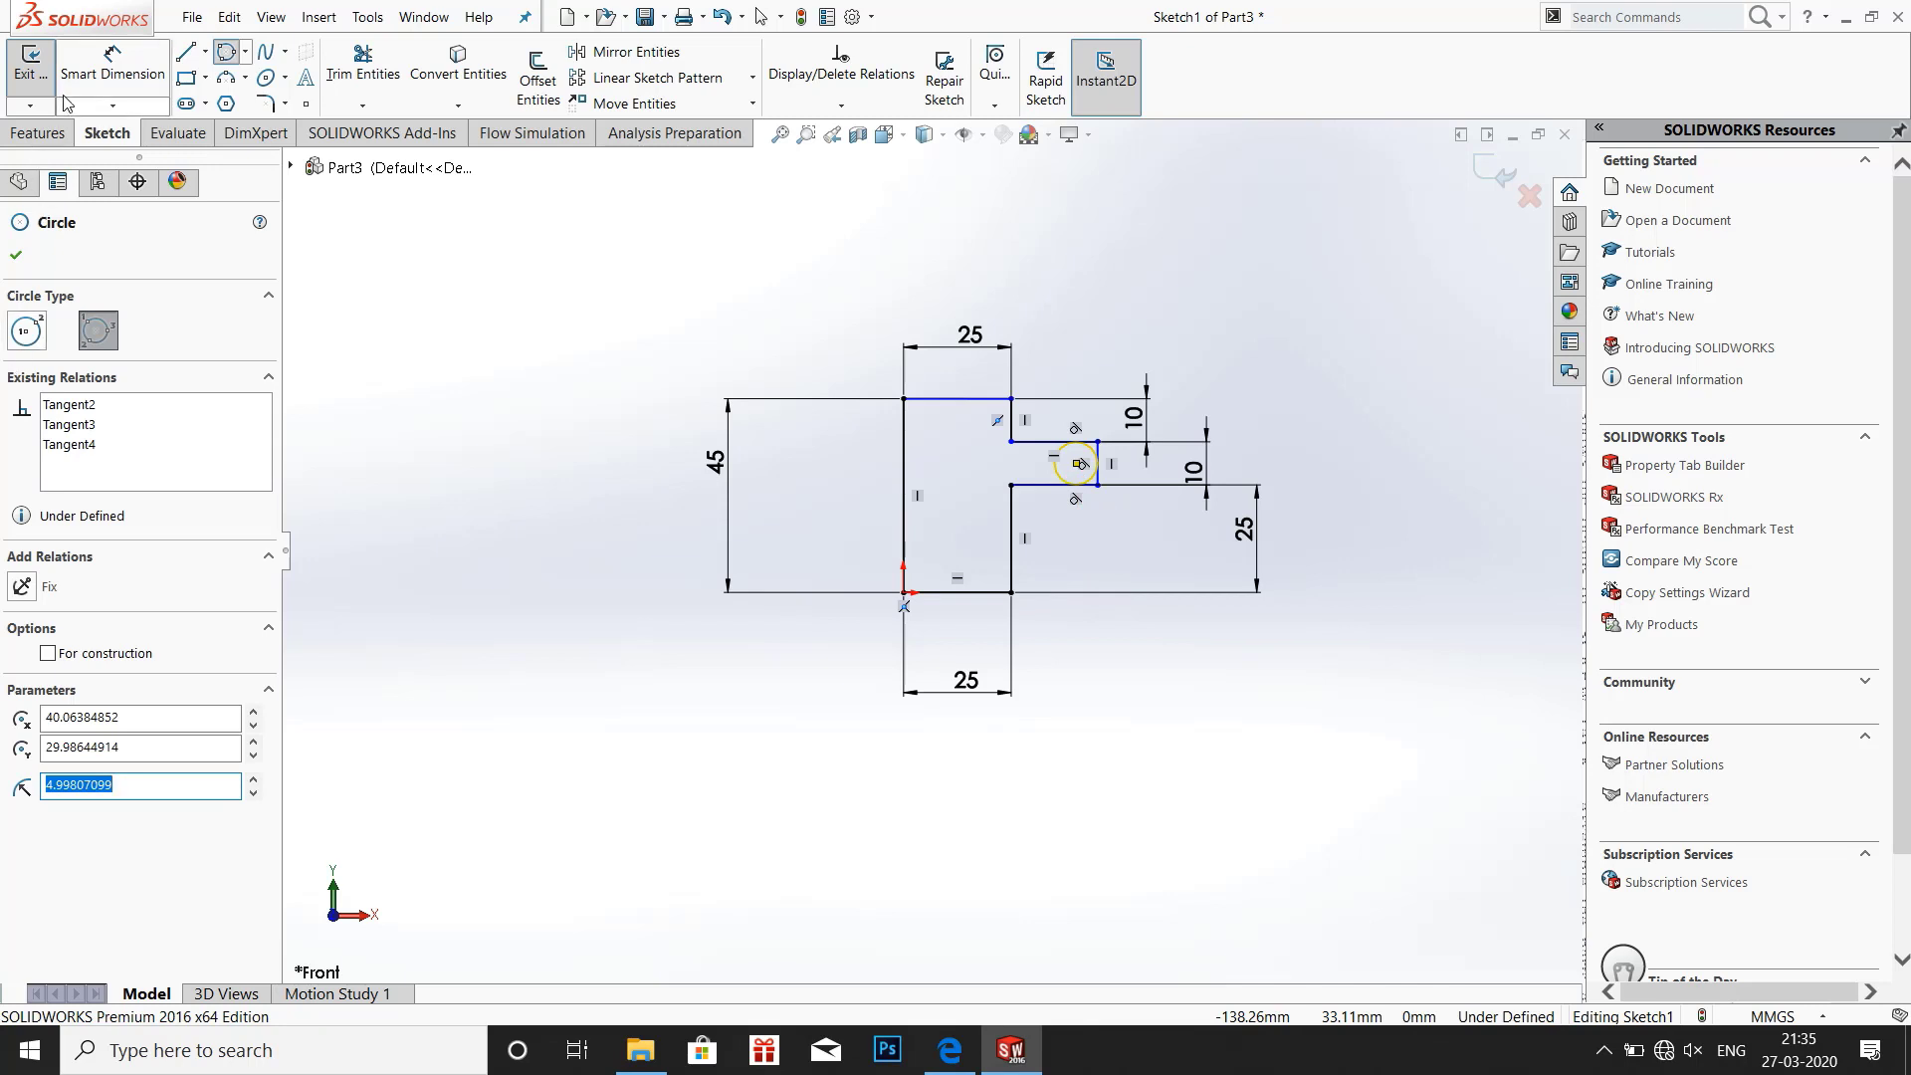
# Dimension the circle at the flange's outer end to a diameter of 10 mm
pyautogui.click(111, 65)
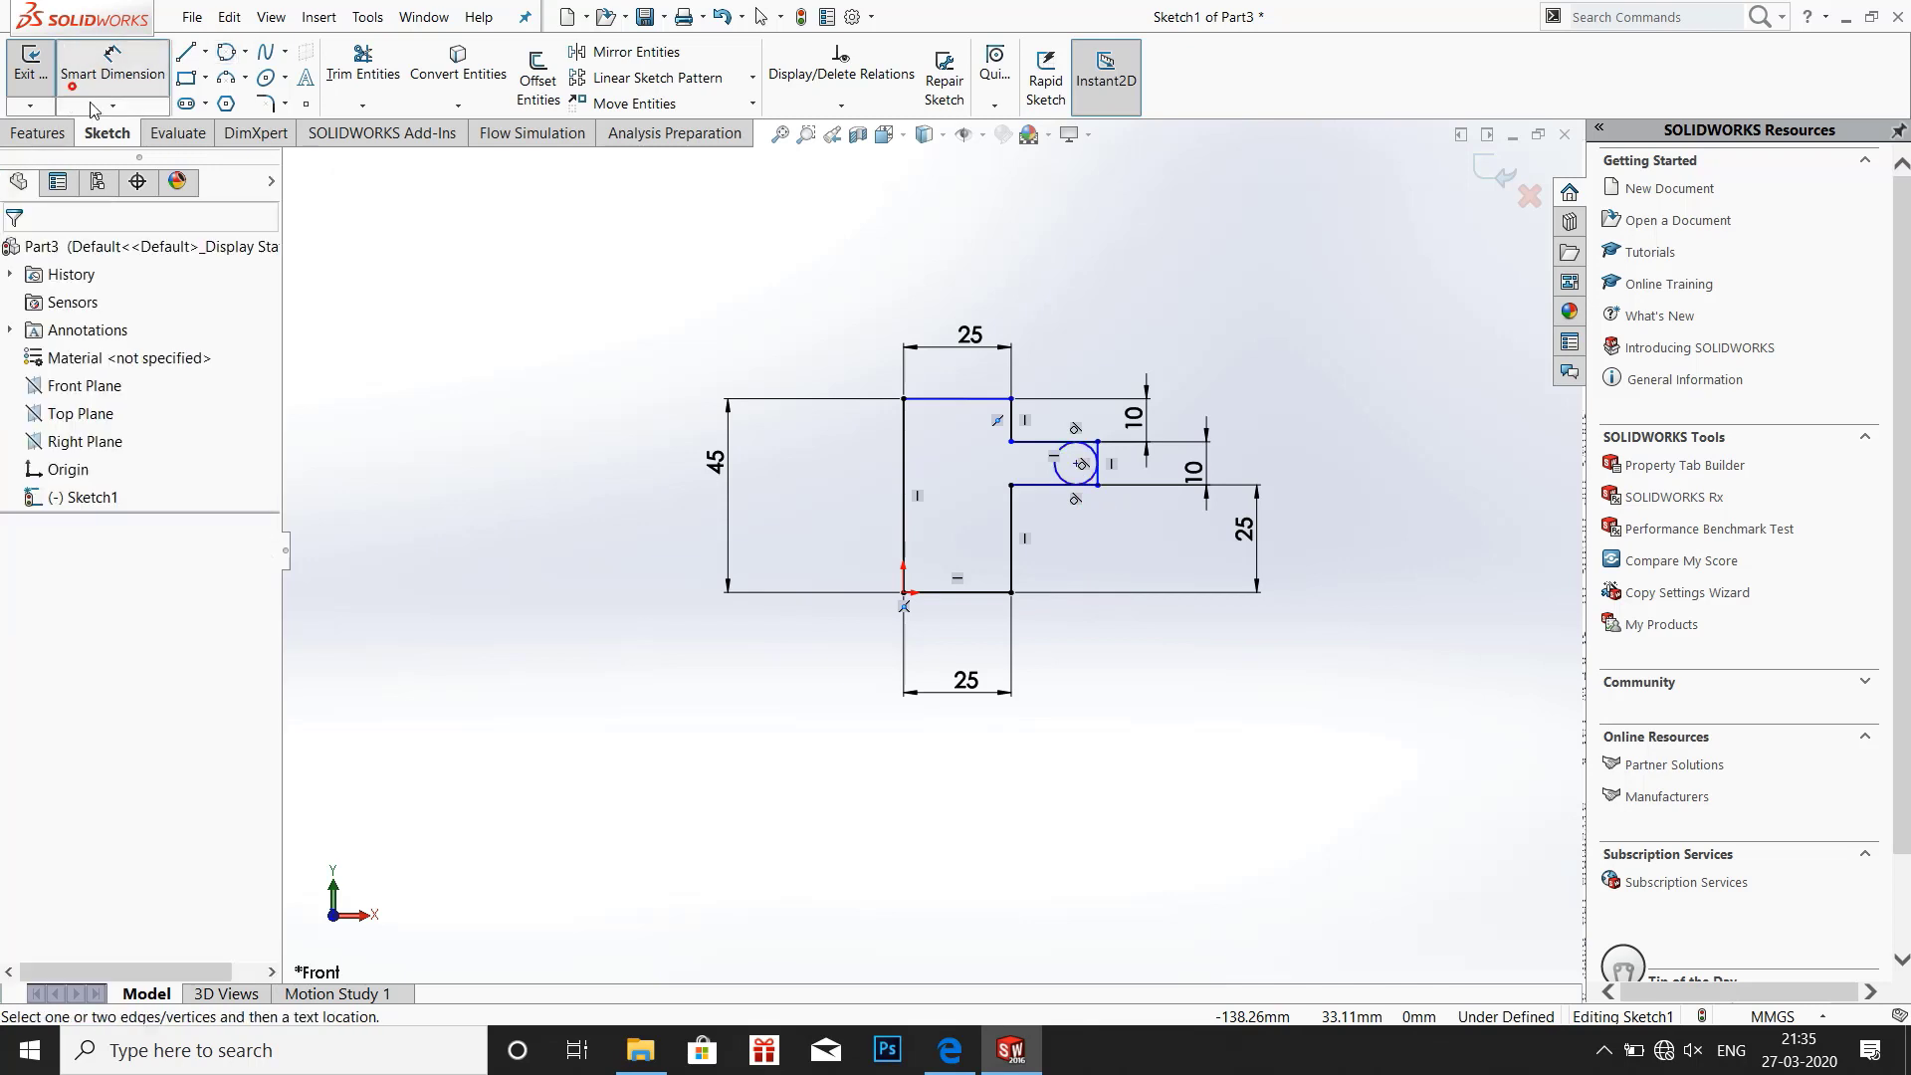
pyautogui.click(1053, 478)
pyautogui.click(1139, 671)
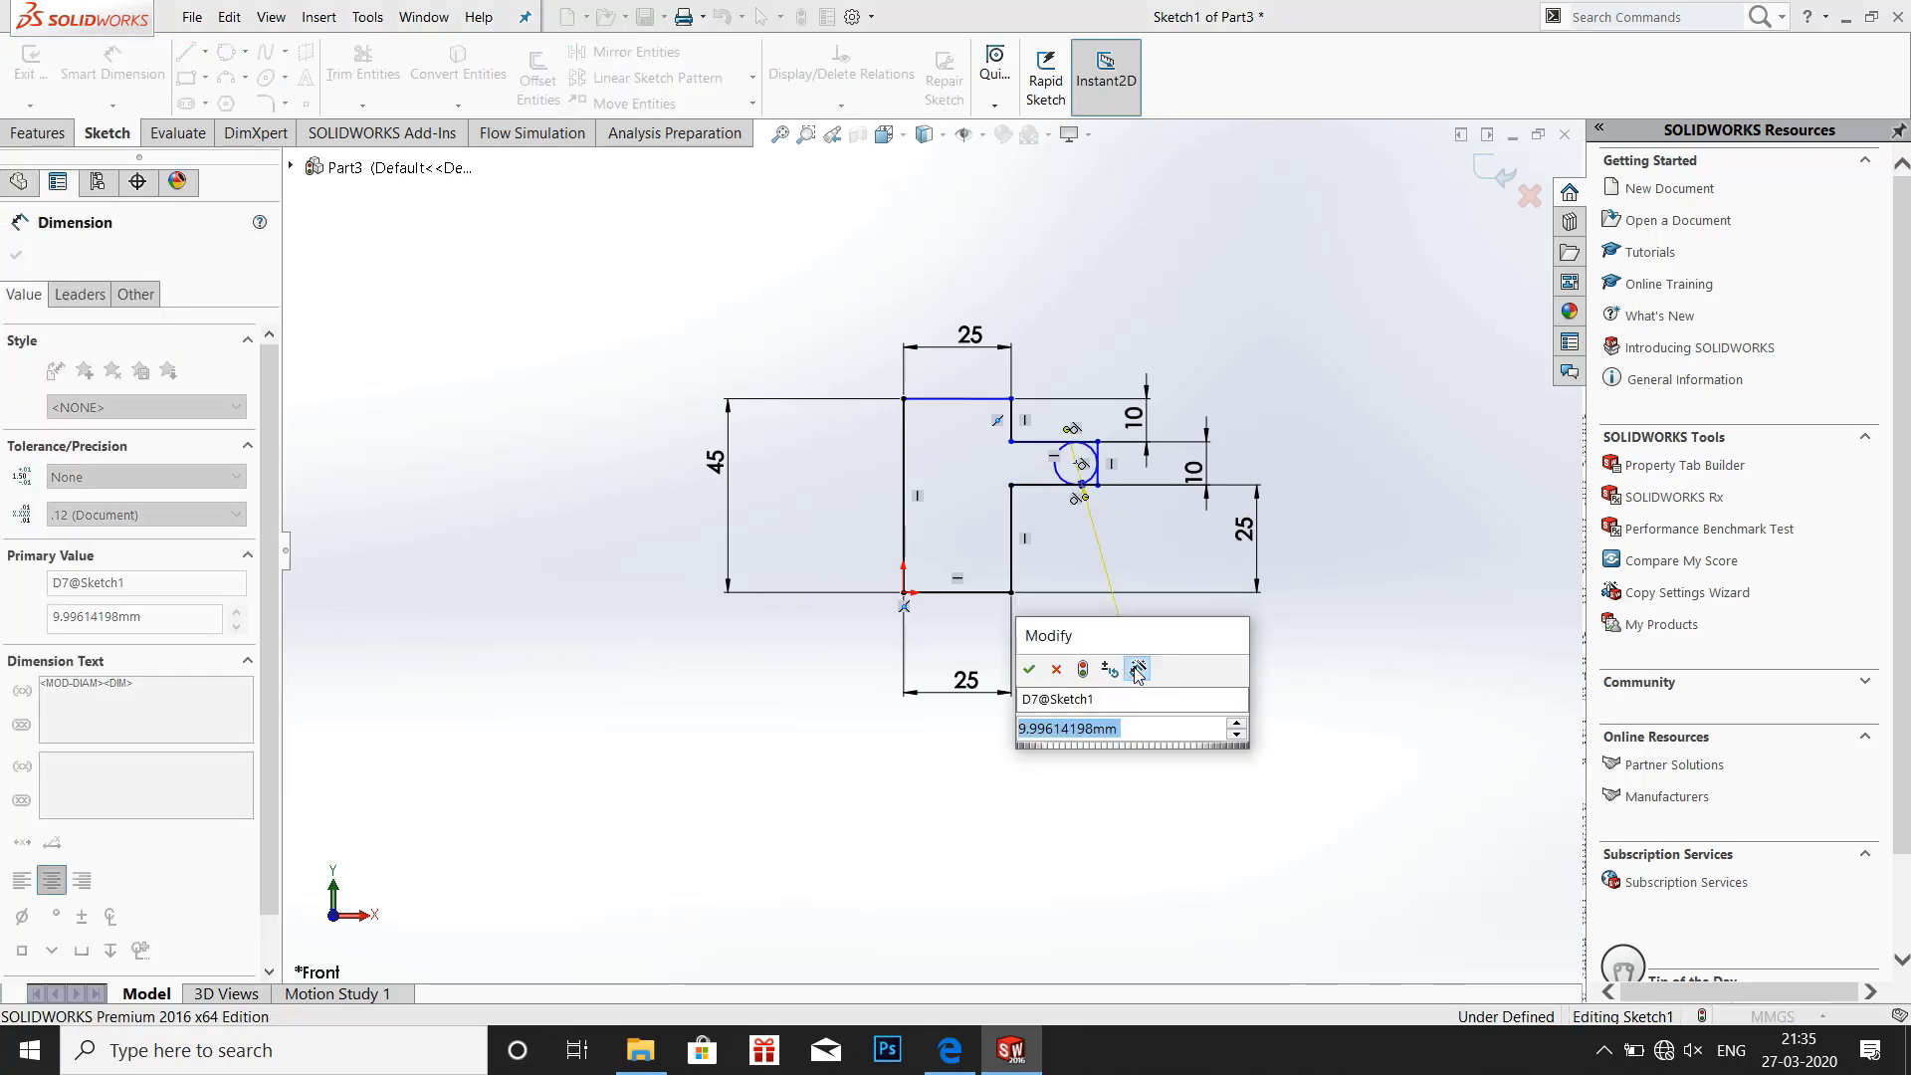
pyautogui.write('10')
pyautogui.press('Return')
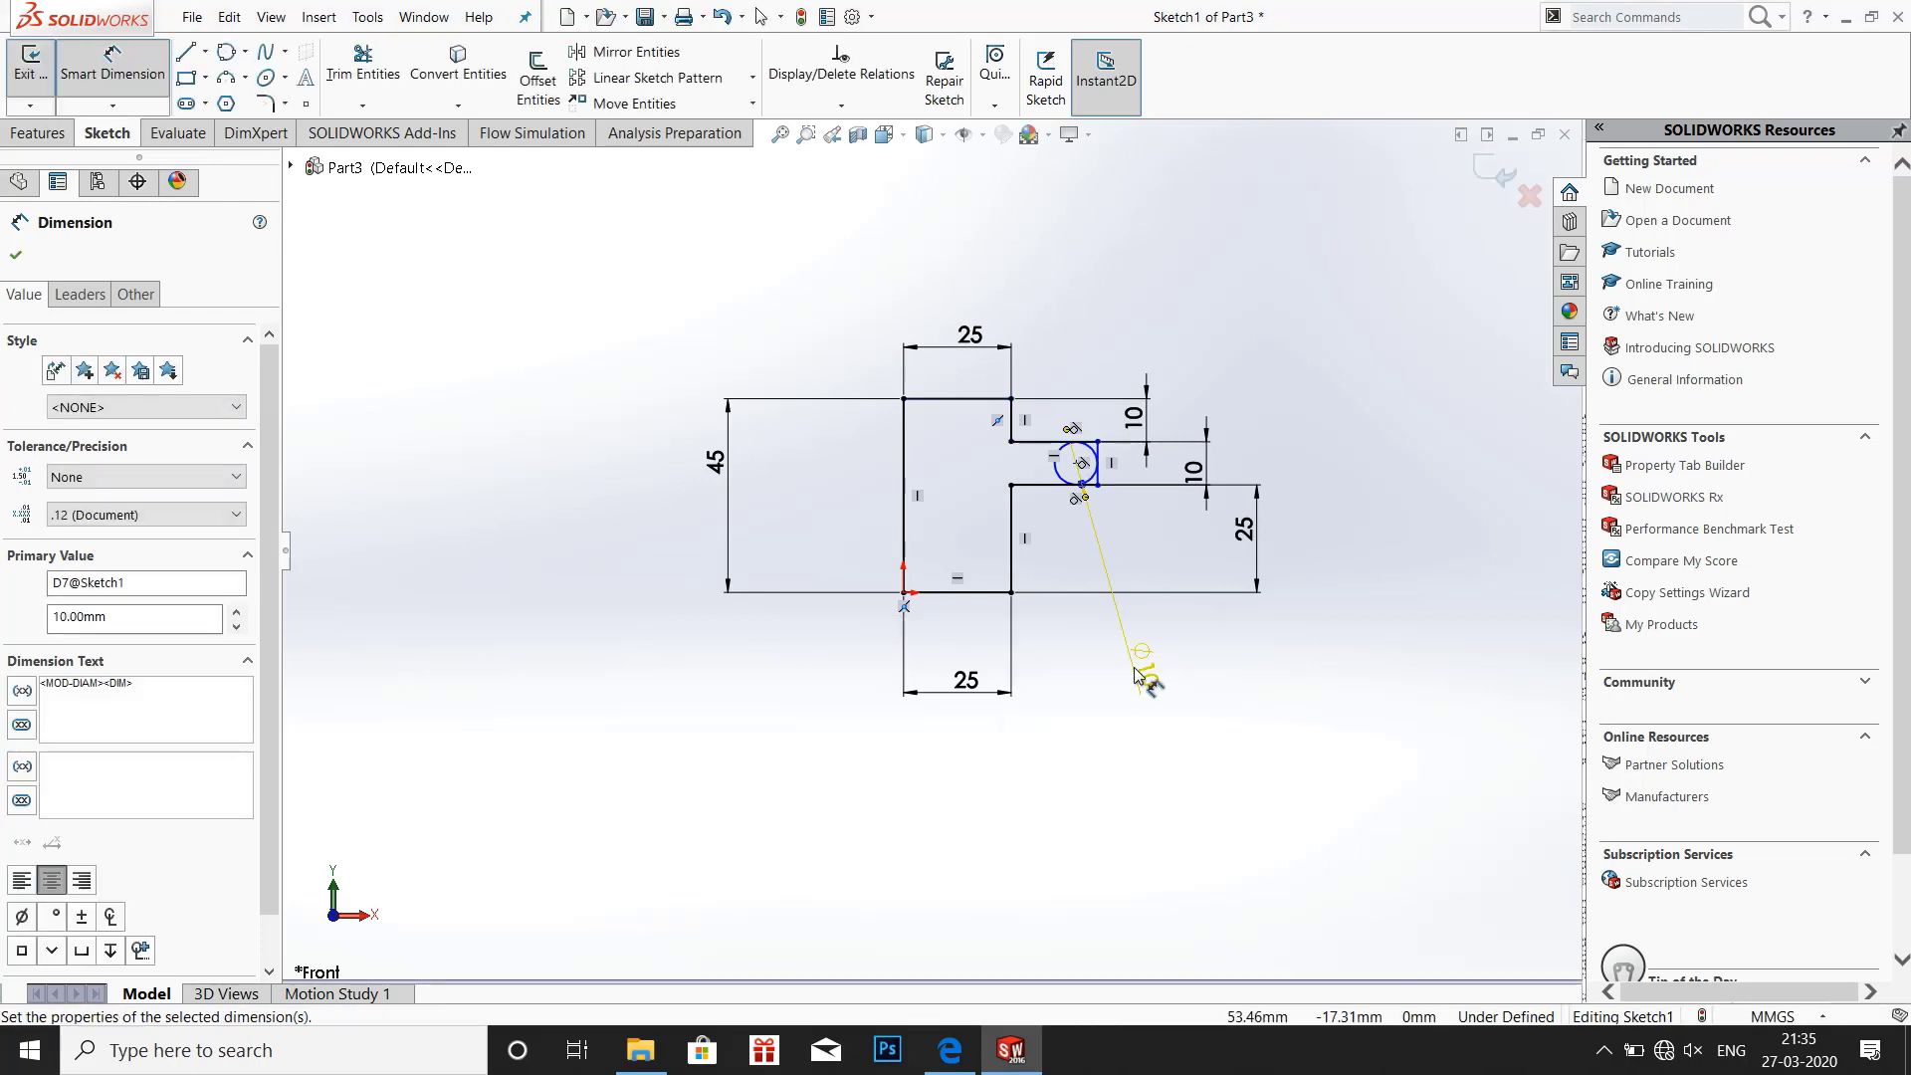
pyautogui.press('Escape')
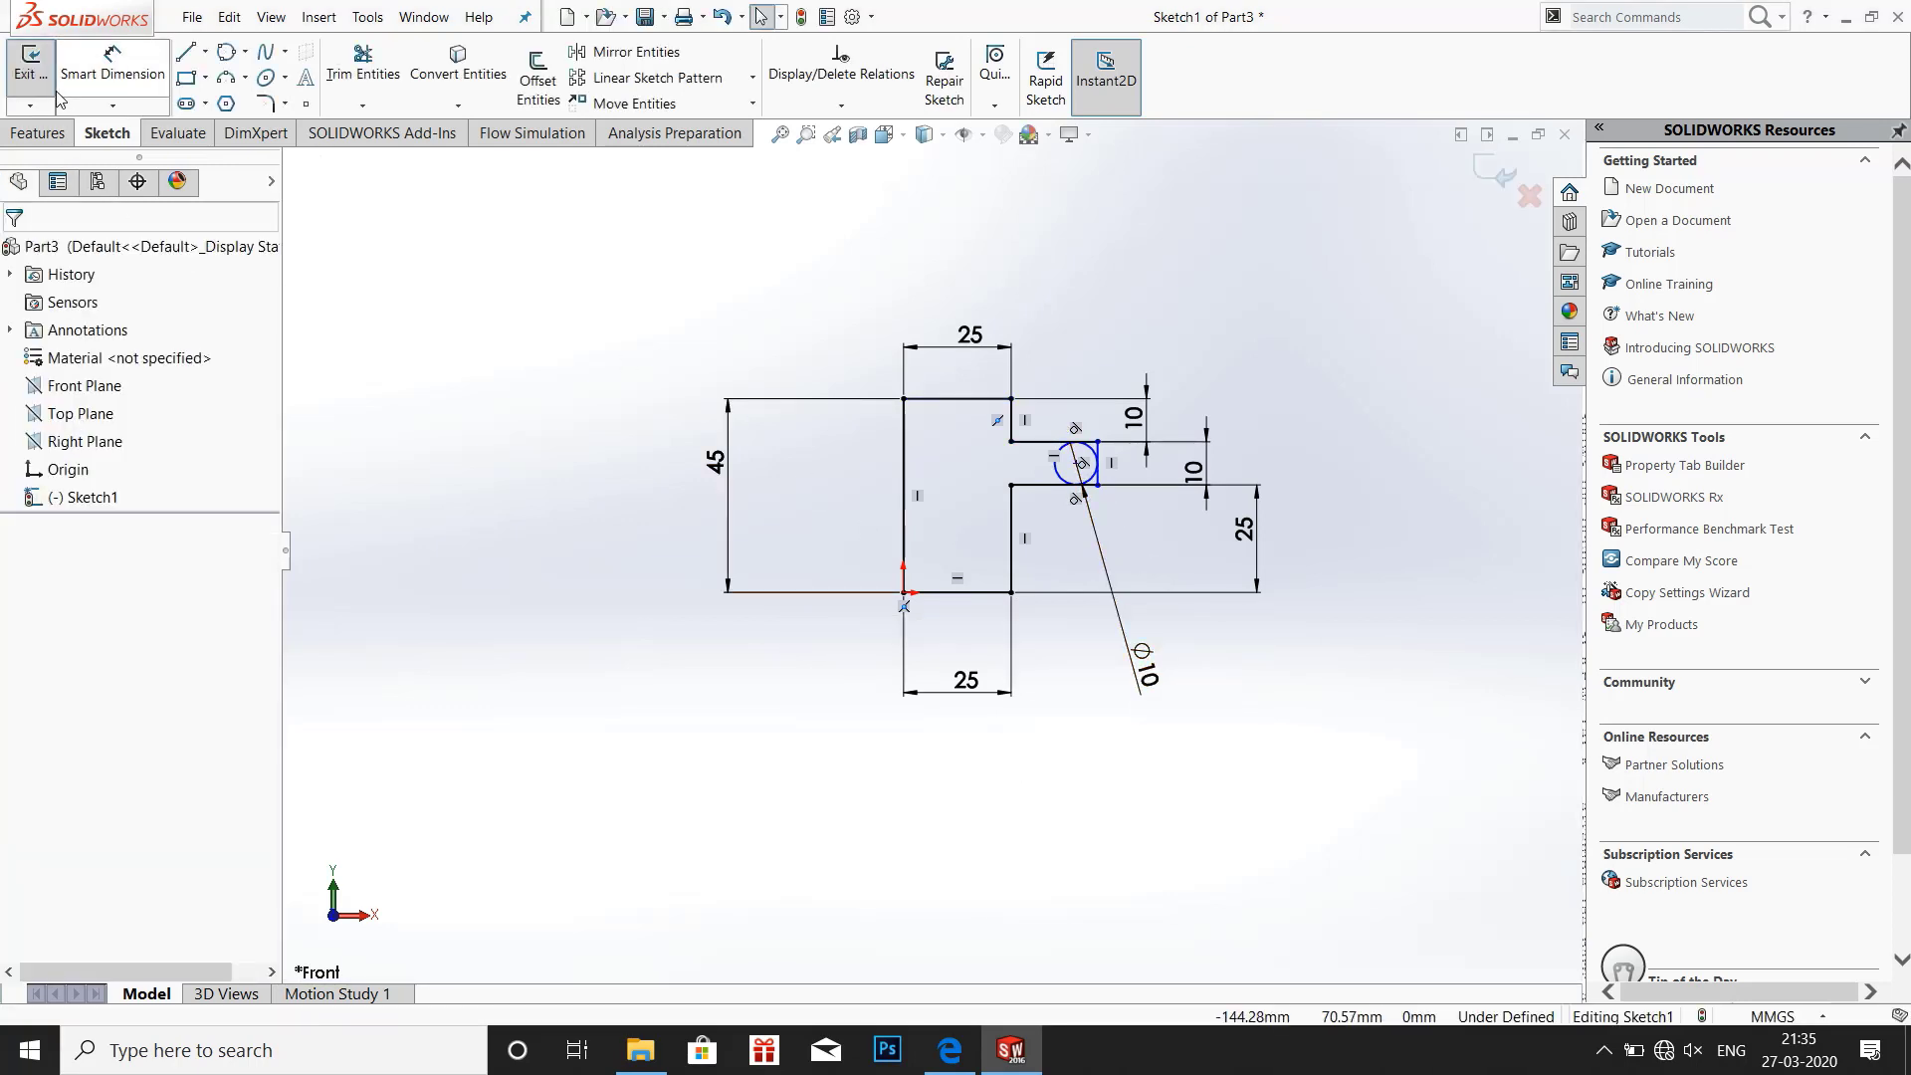
# Trim the flange's square corners, outer vertical edge and the circle's inner half to leave a rounded flange end
pyautogui.click(343, 77)
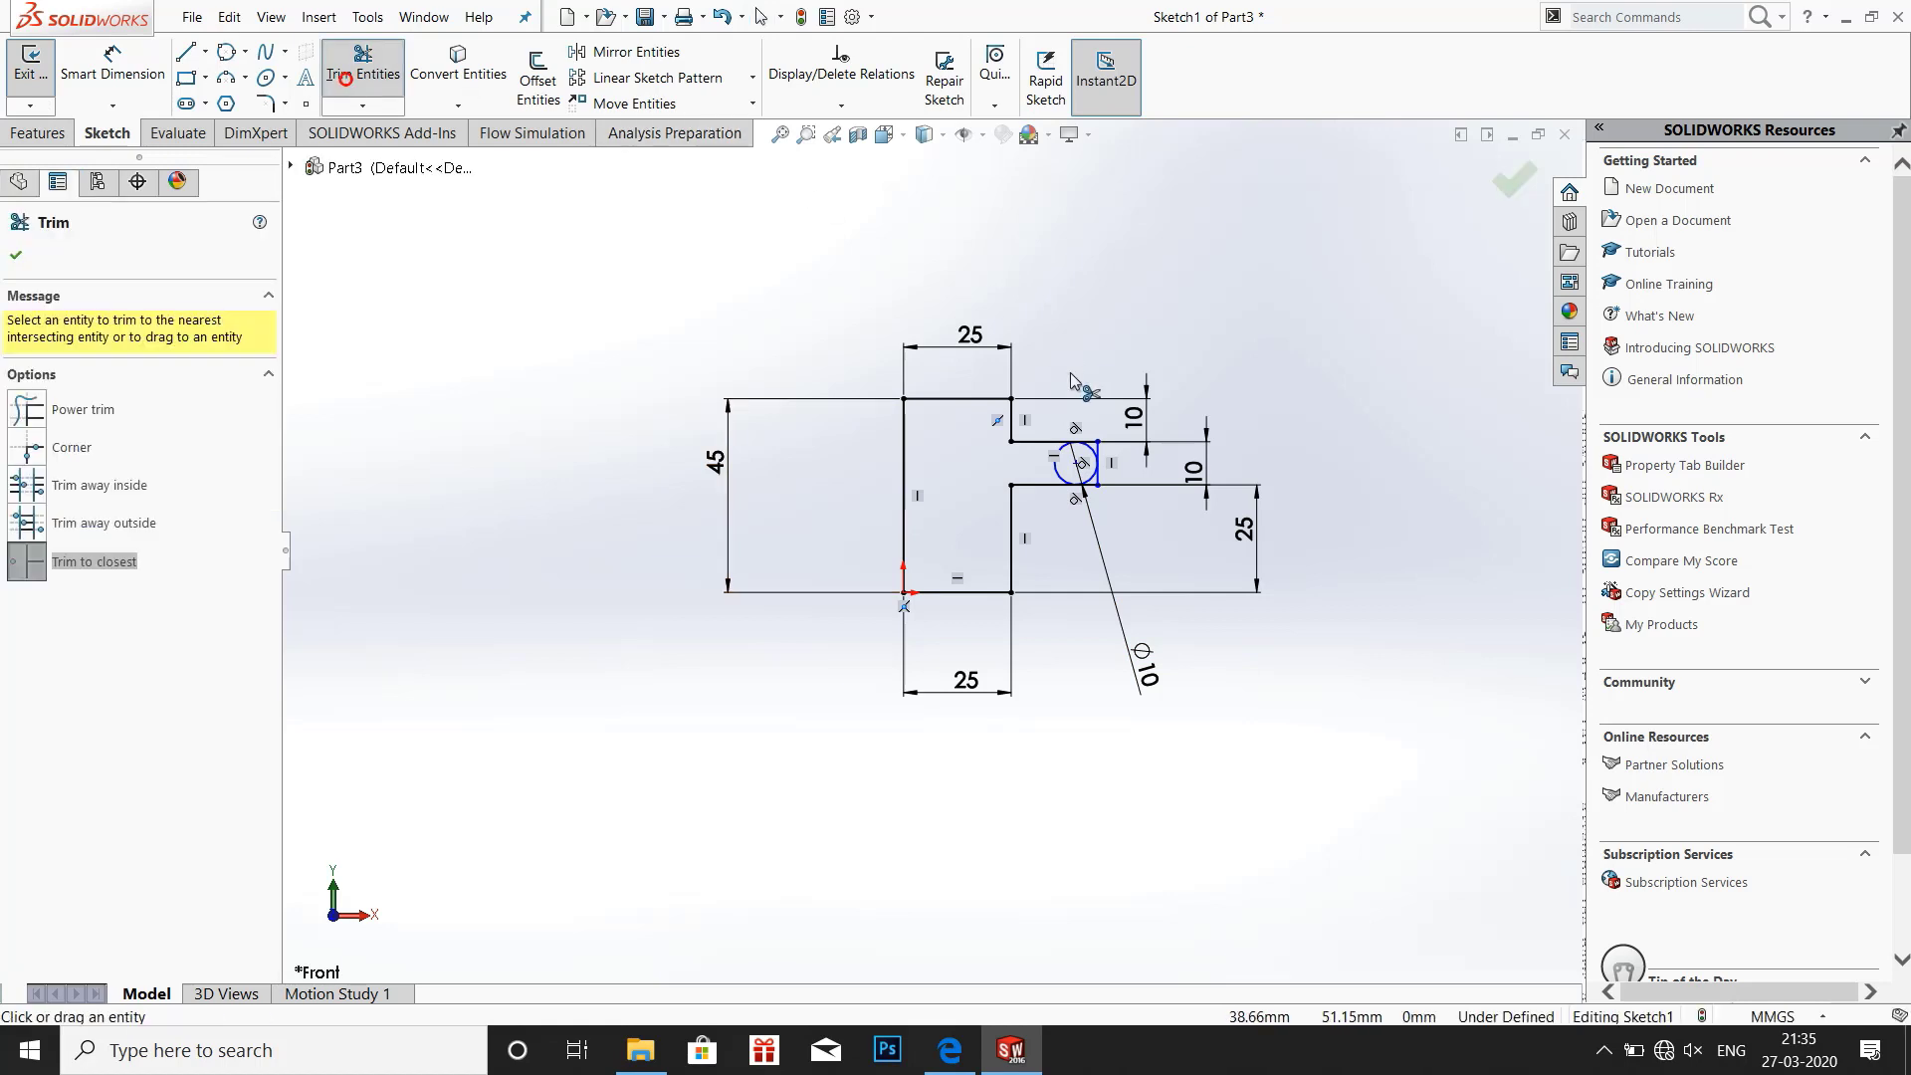
pyautogui.scroll(-3, 1085, 384)
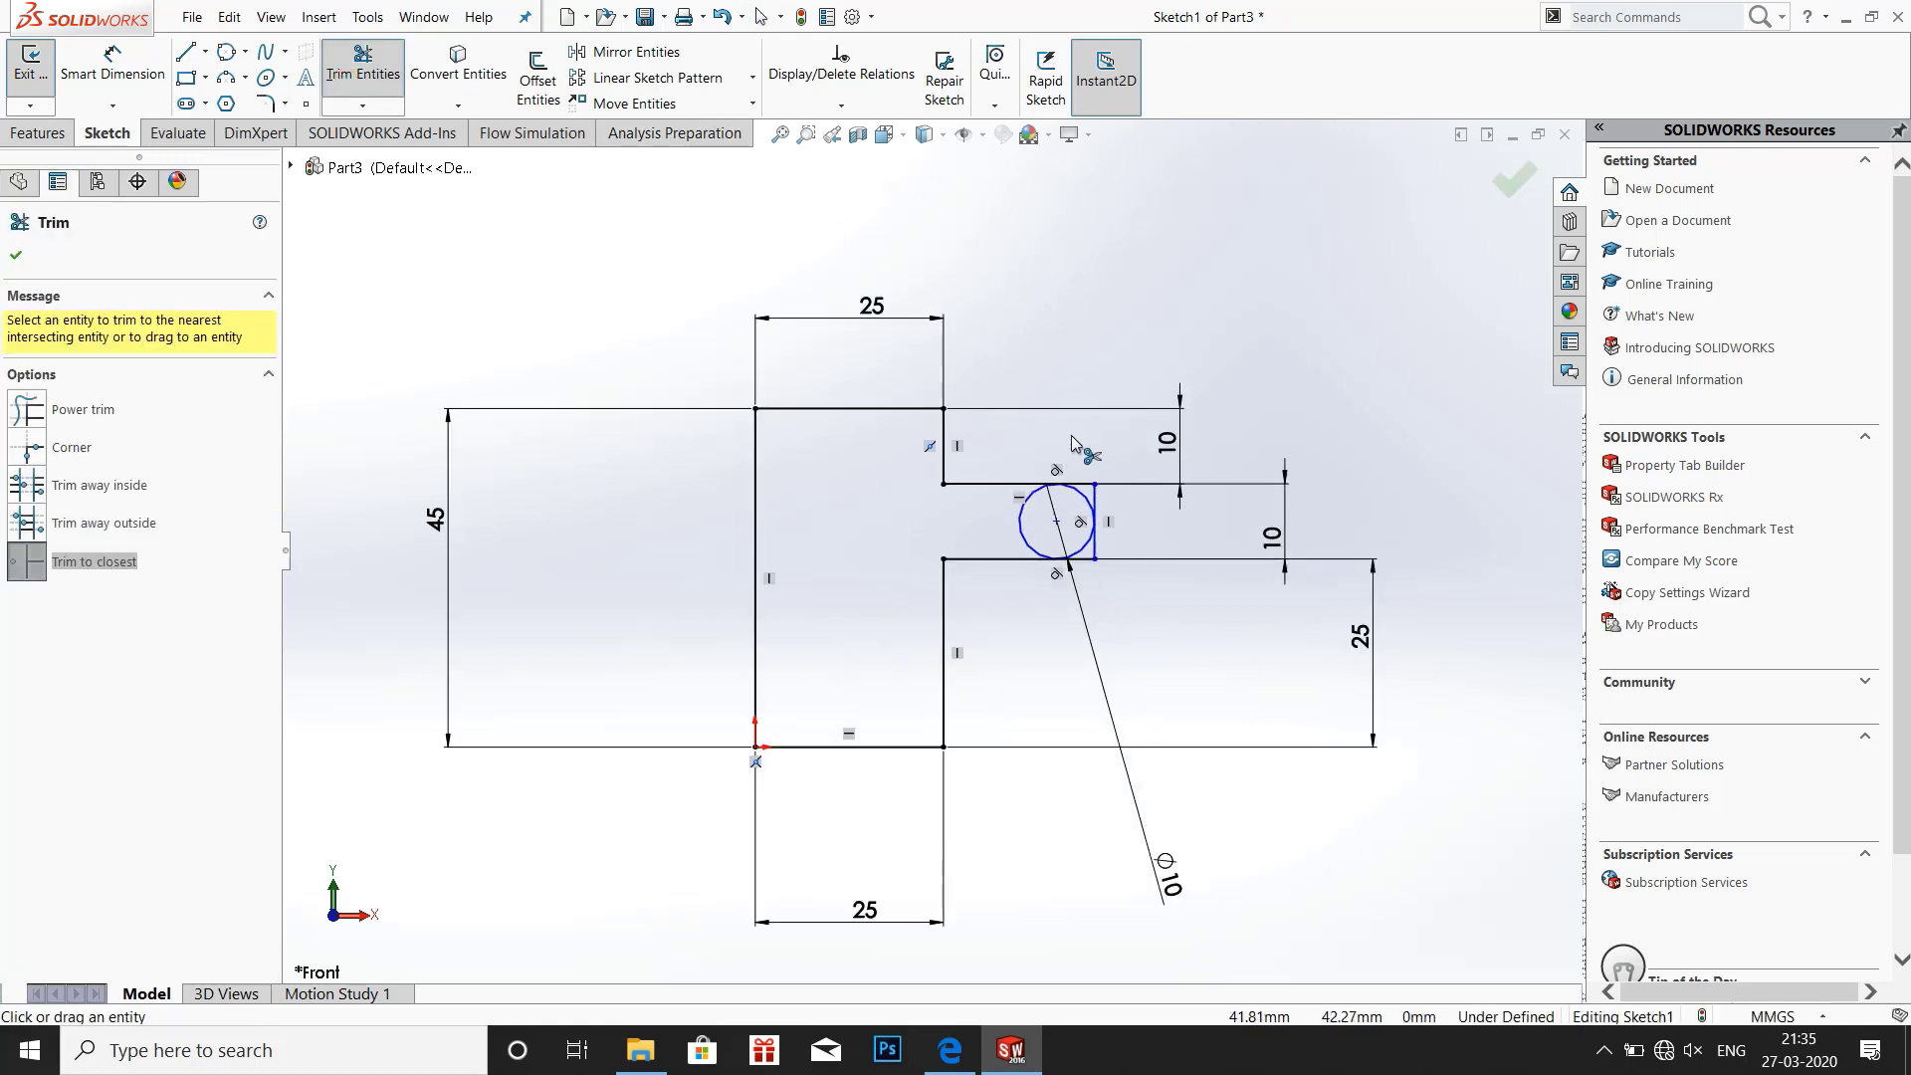
pyautogui.click(1081, 487)
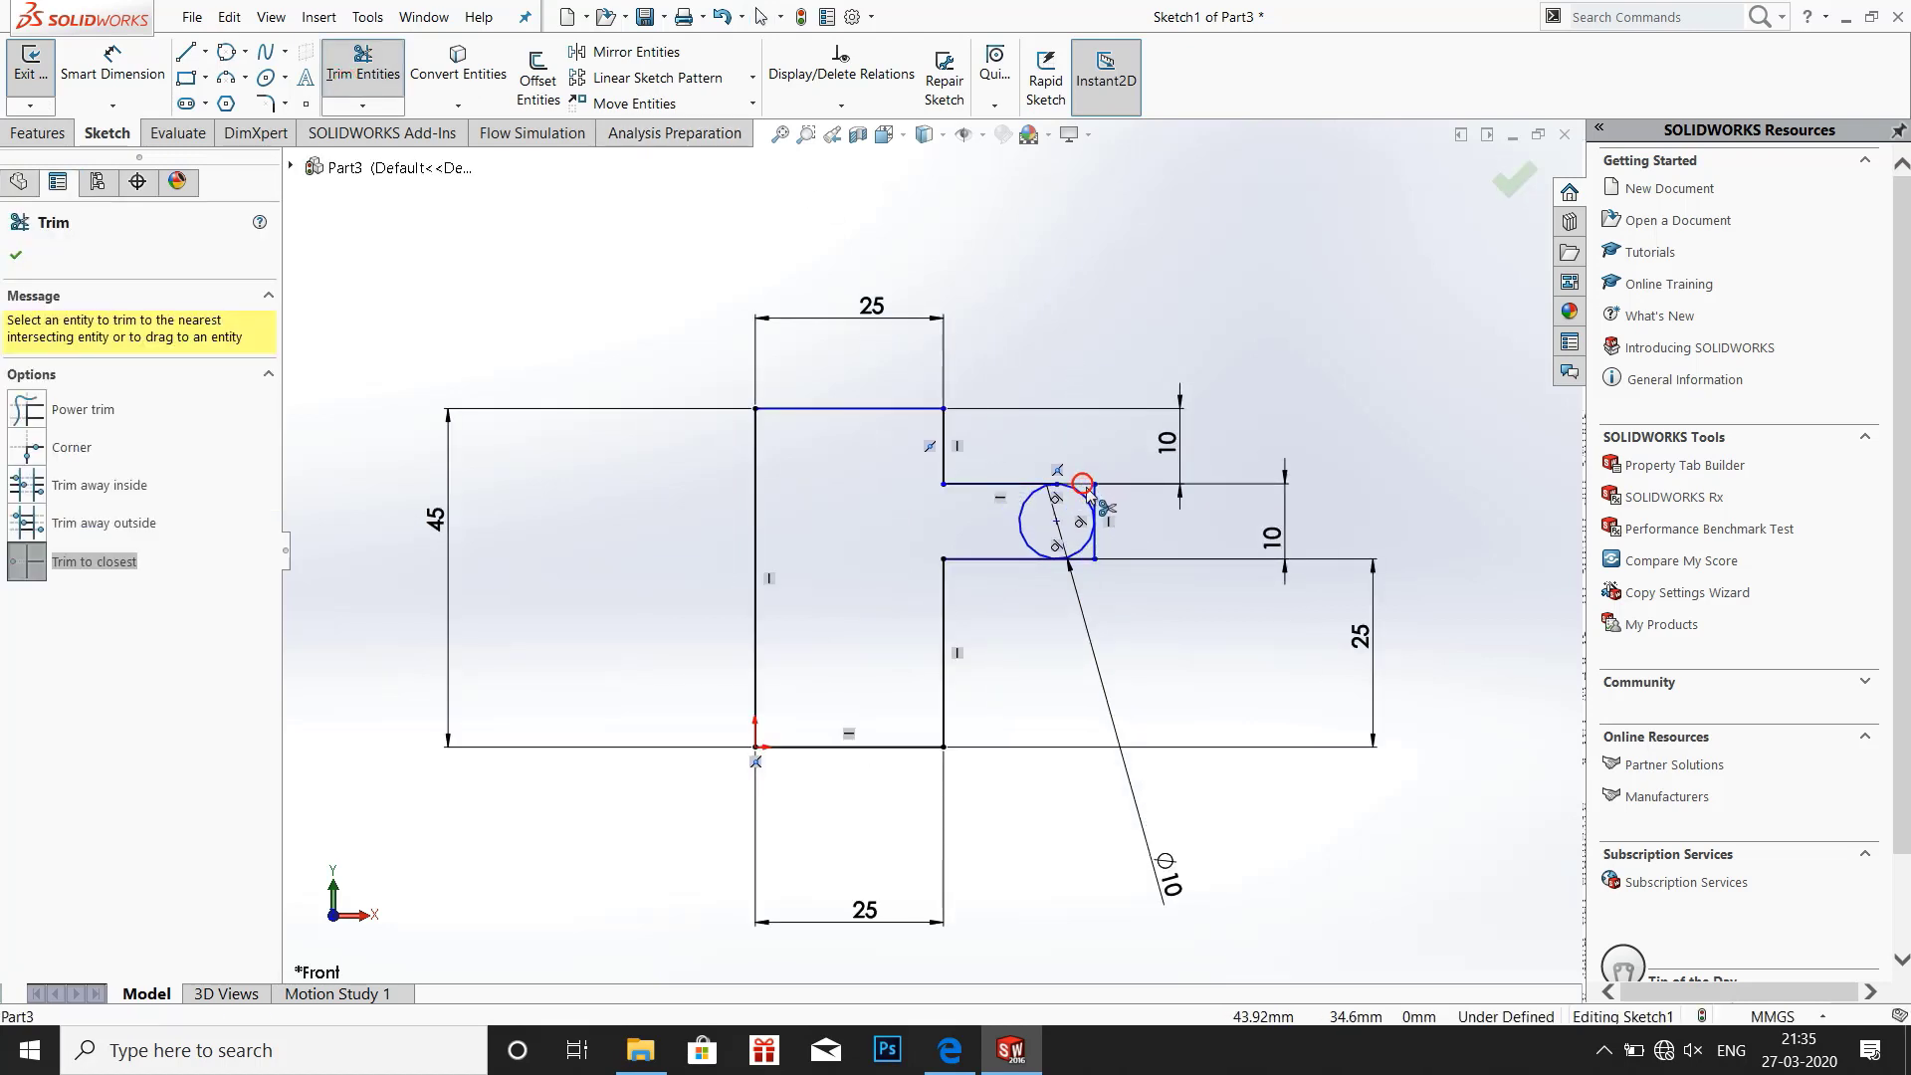
pyautogui.click(1094, 500)
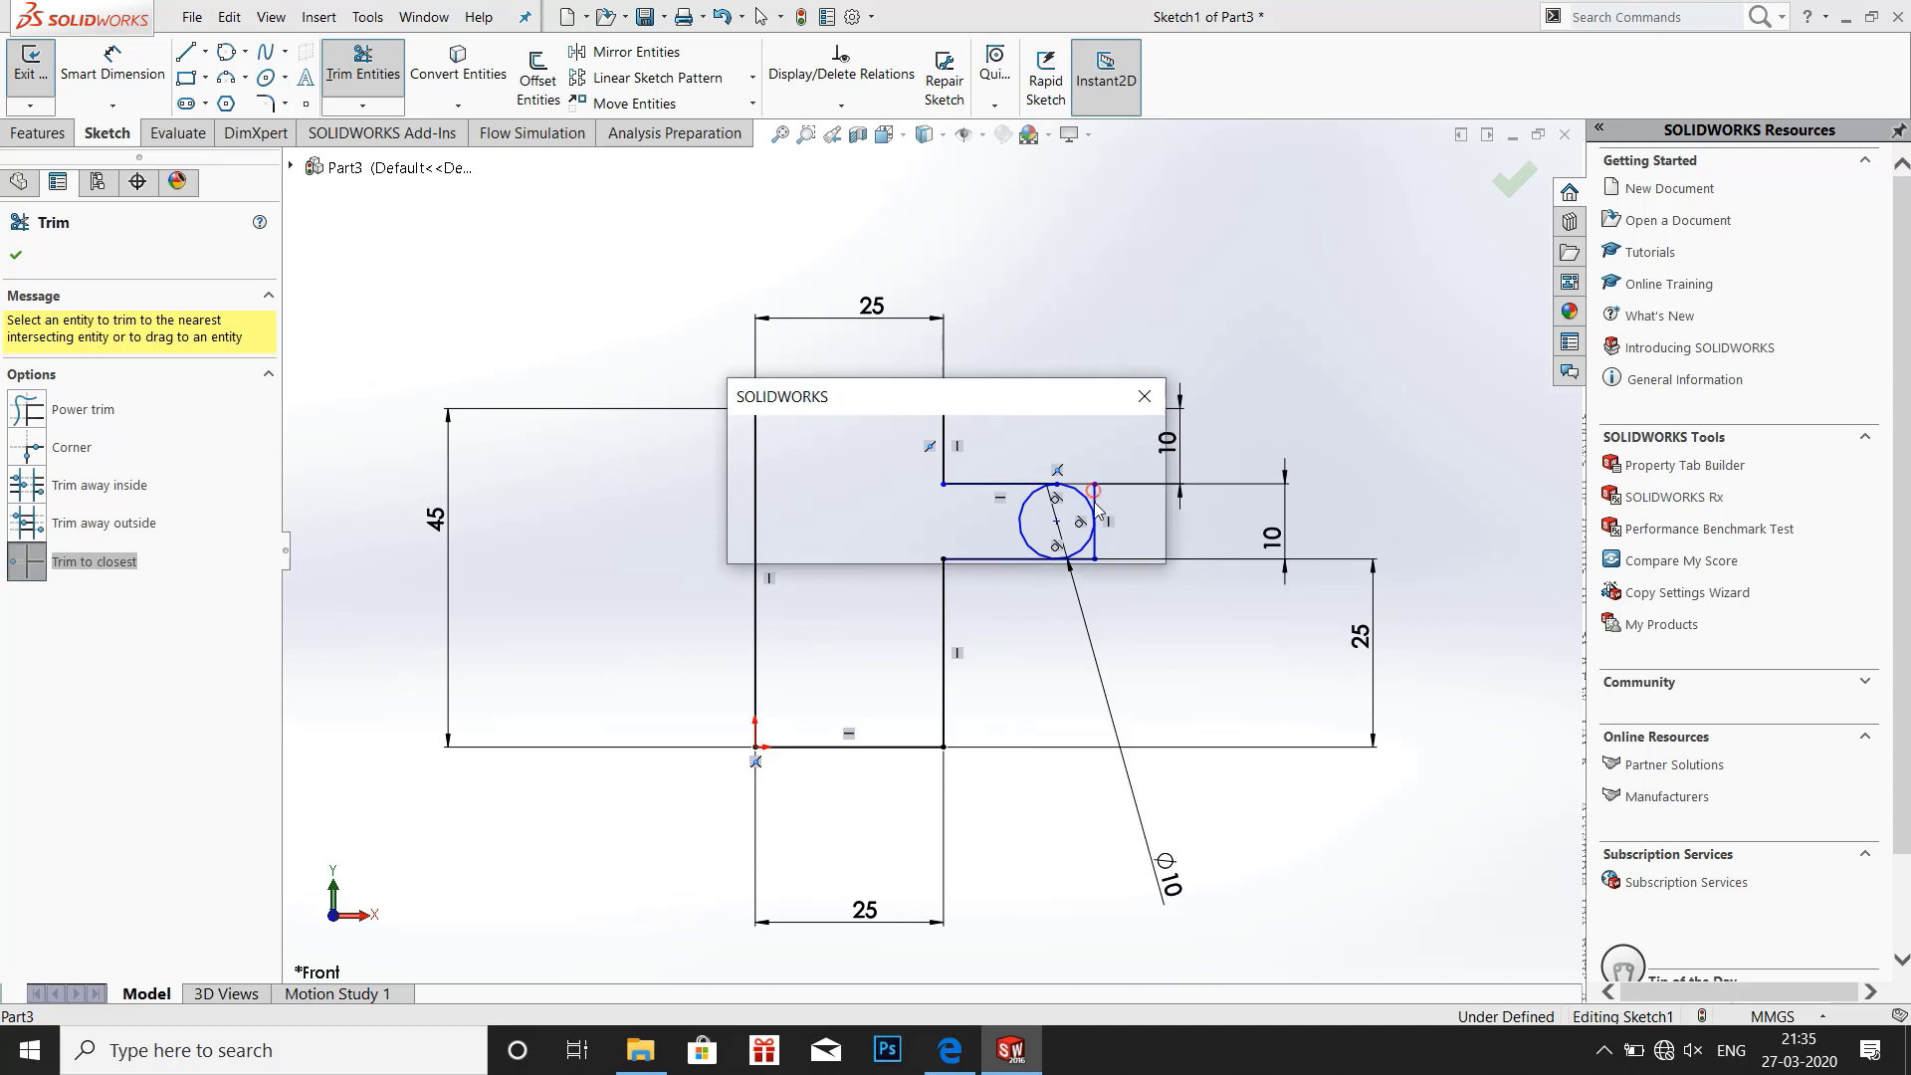
pyautogui.click(1145, 396)
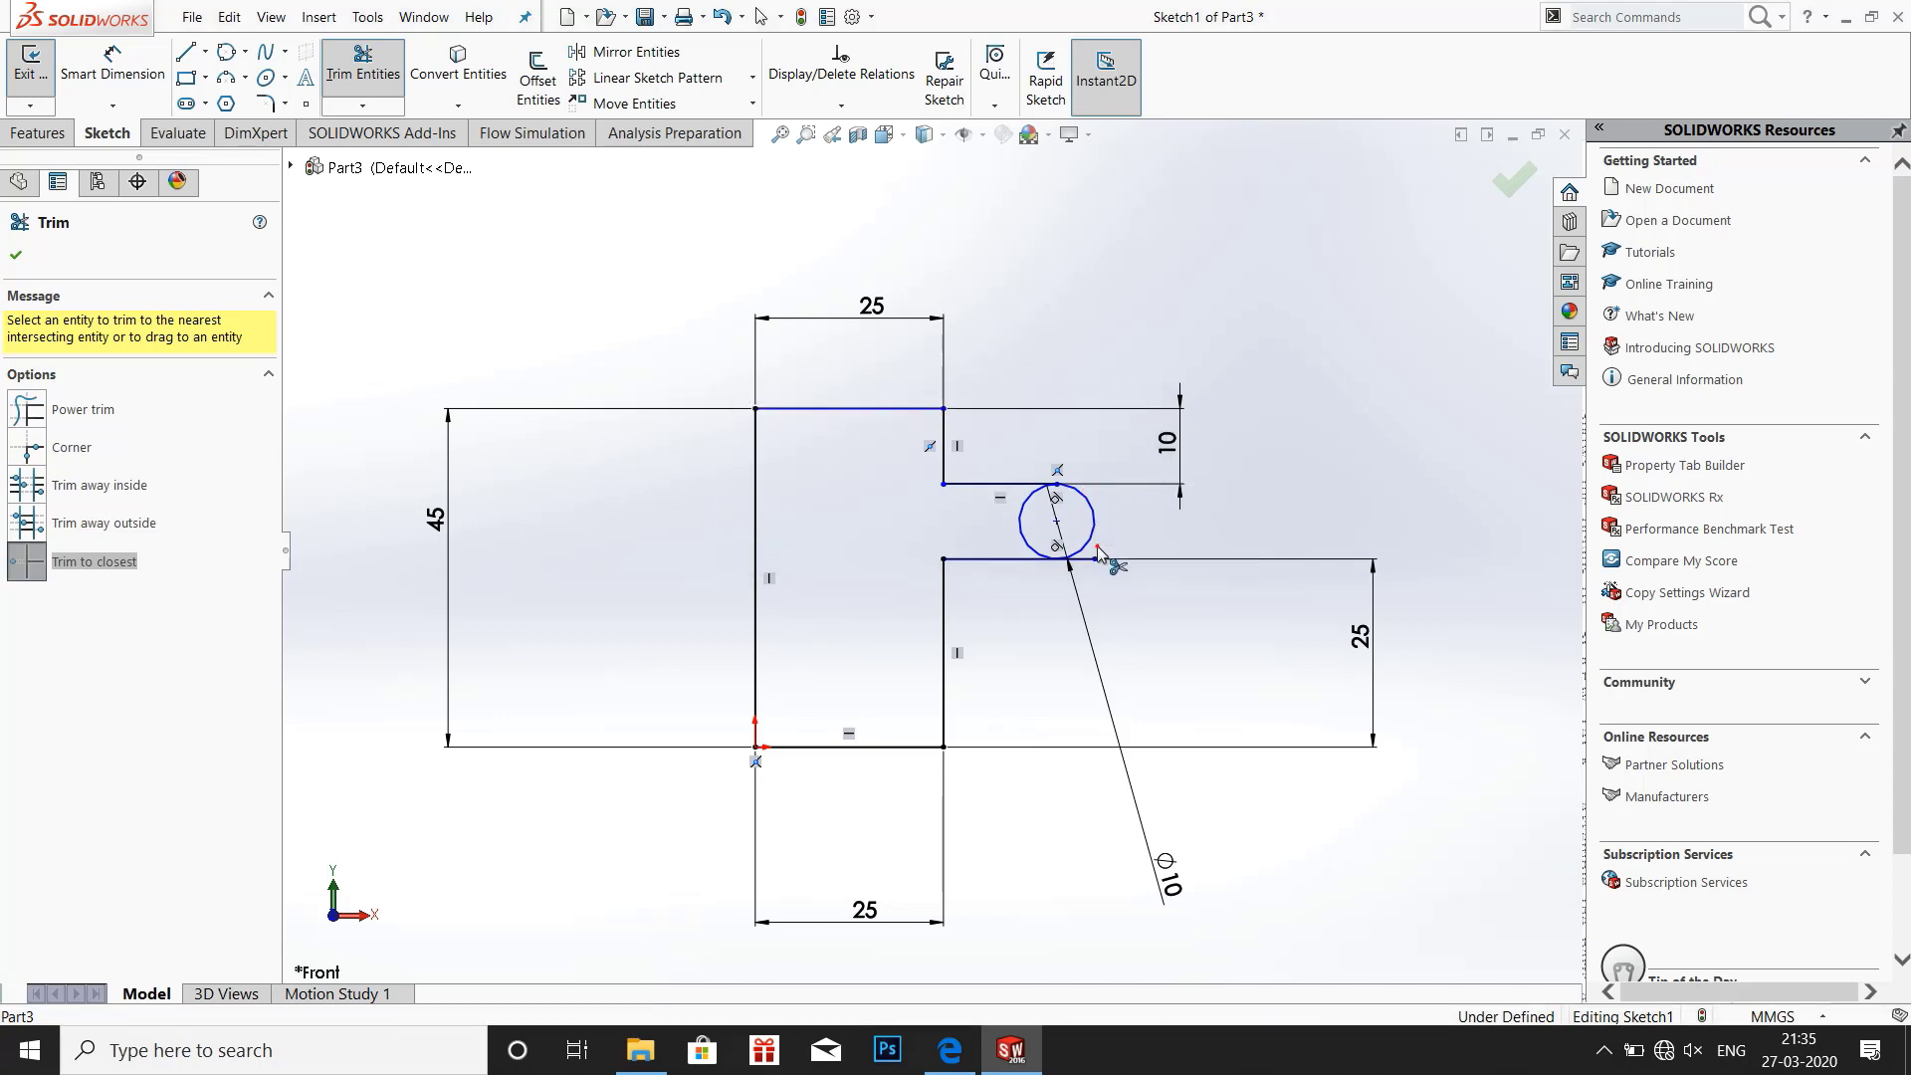
pyautogui.click(1094, 548)
pyautogui.click(1022, 522)
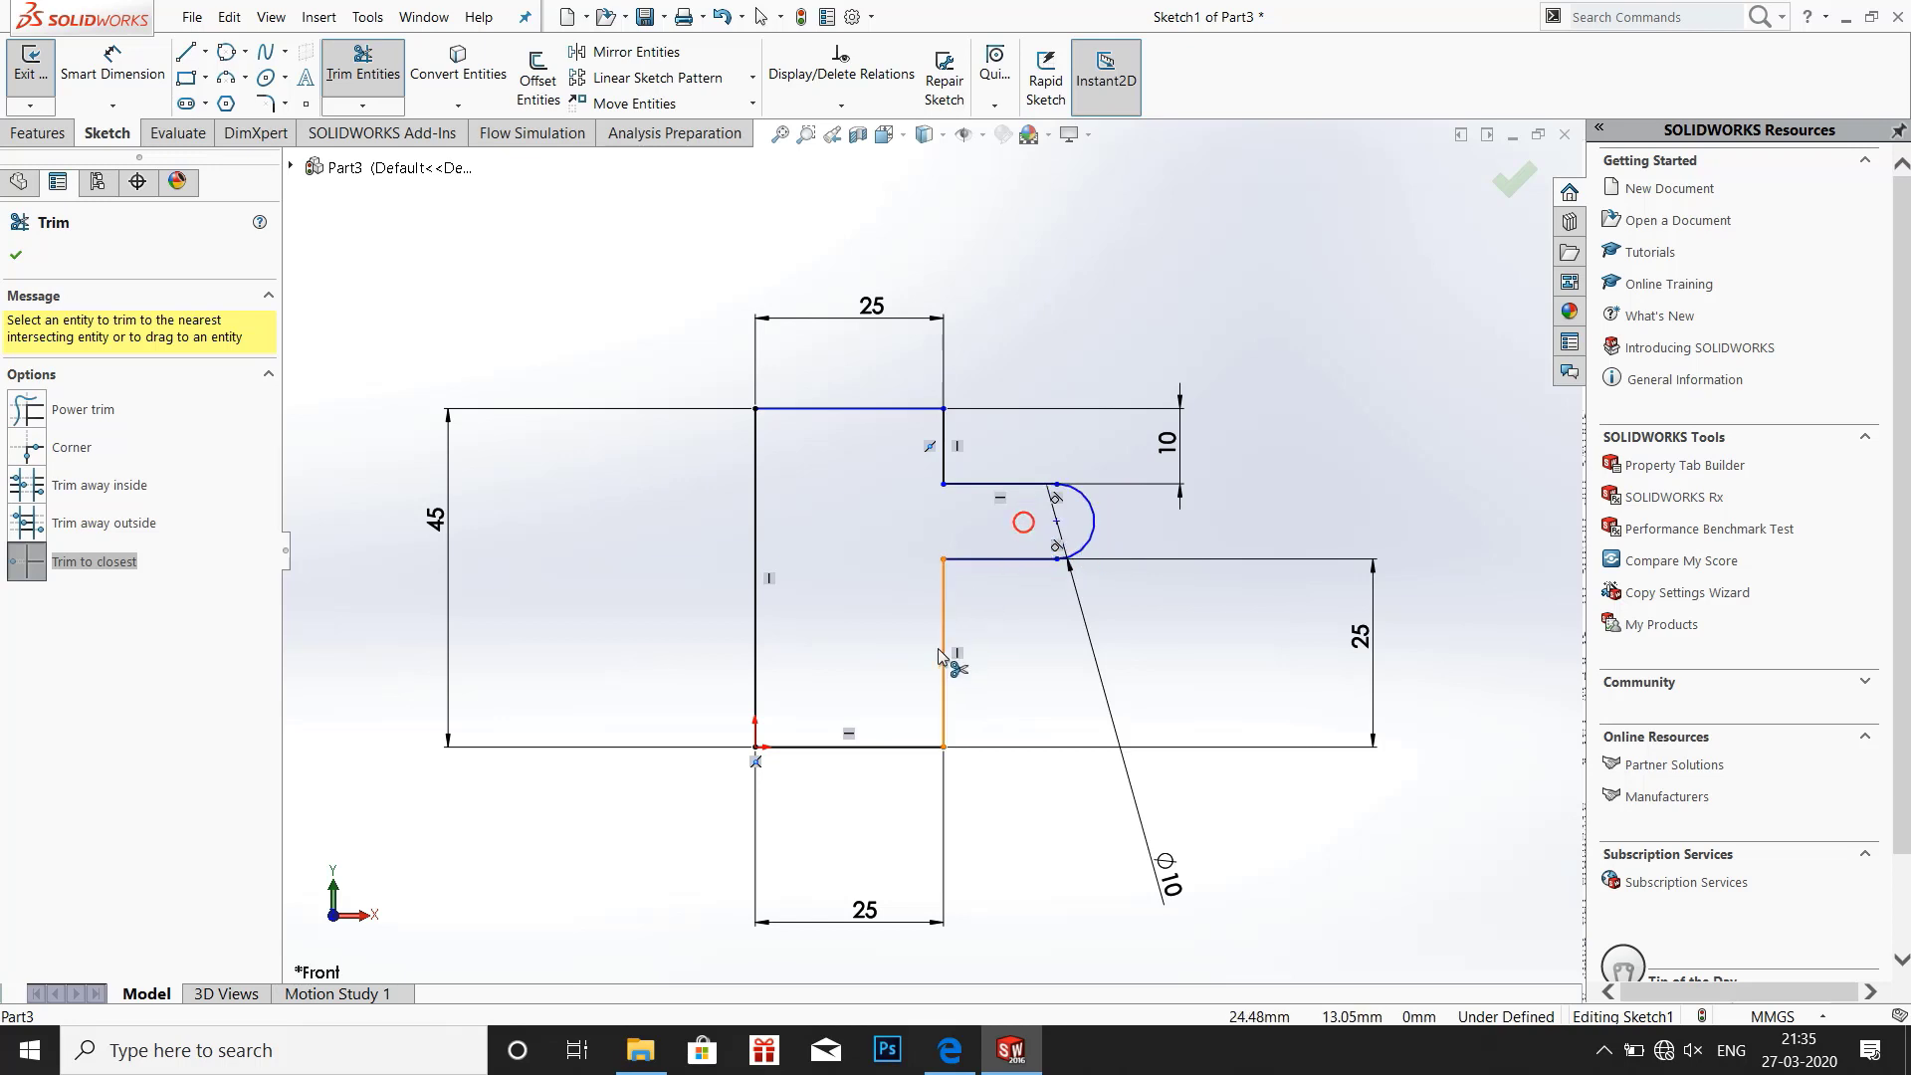
pyautogui.click(16, 254)
pyautogui.press('z')
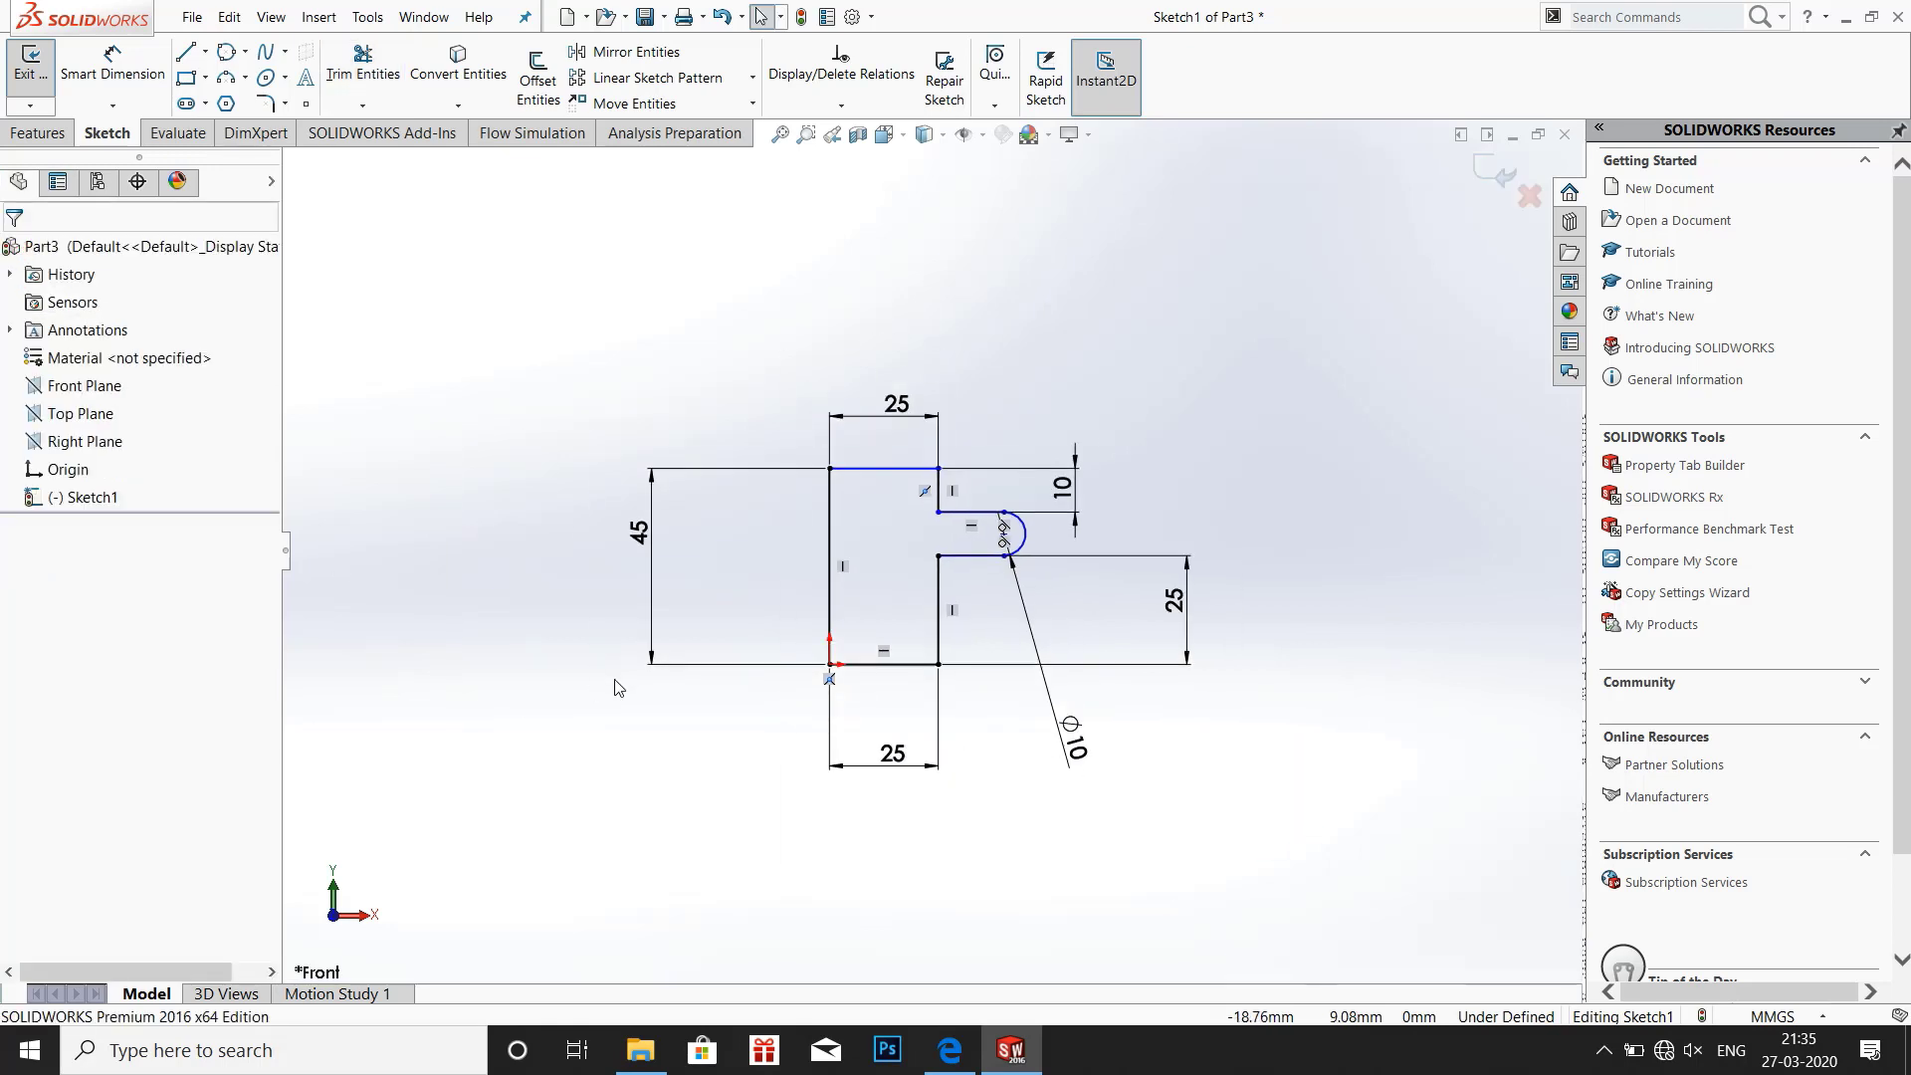
# Revolve the closed profile region 360° about its long left vertical edge to create the flanged body
pyautogui.click(37, 133)
pyautogui.click(111, 80)
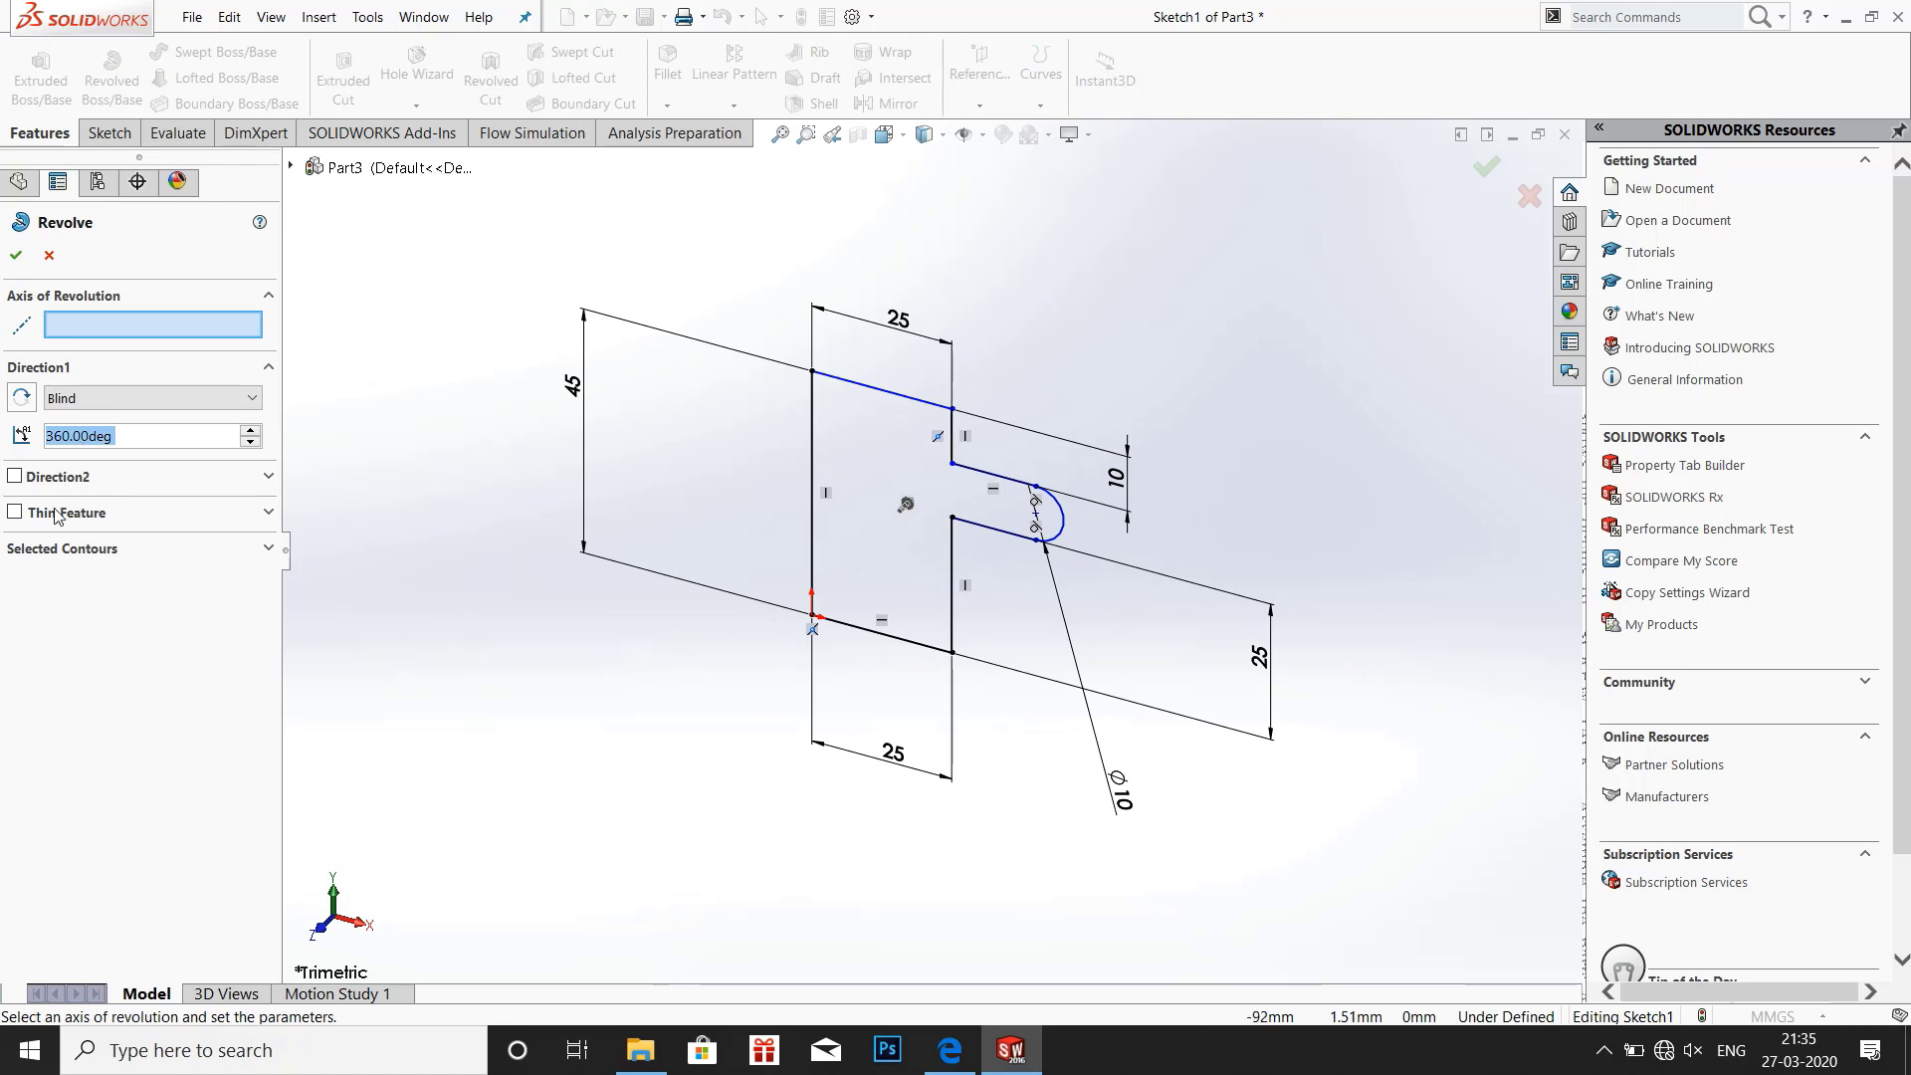
pyautogui.click(50, 552)
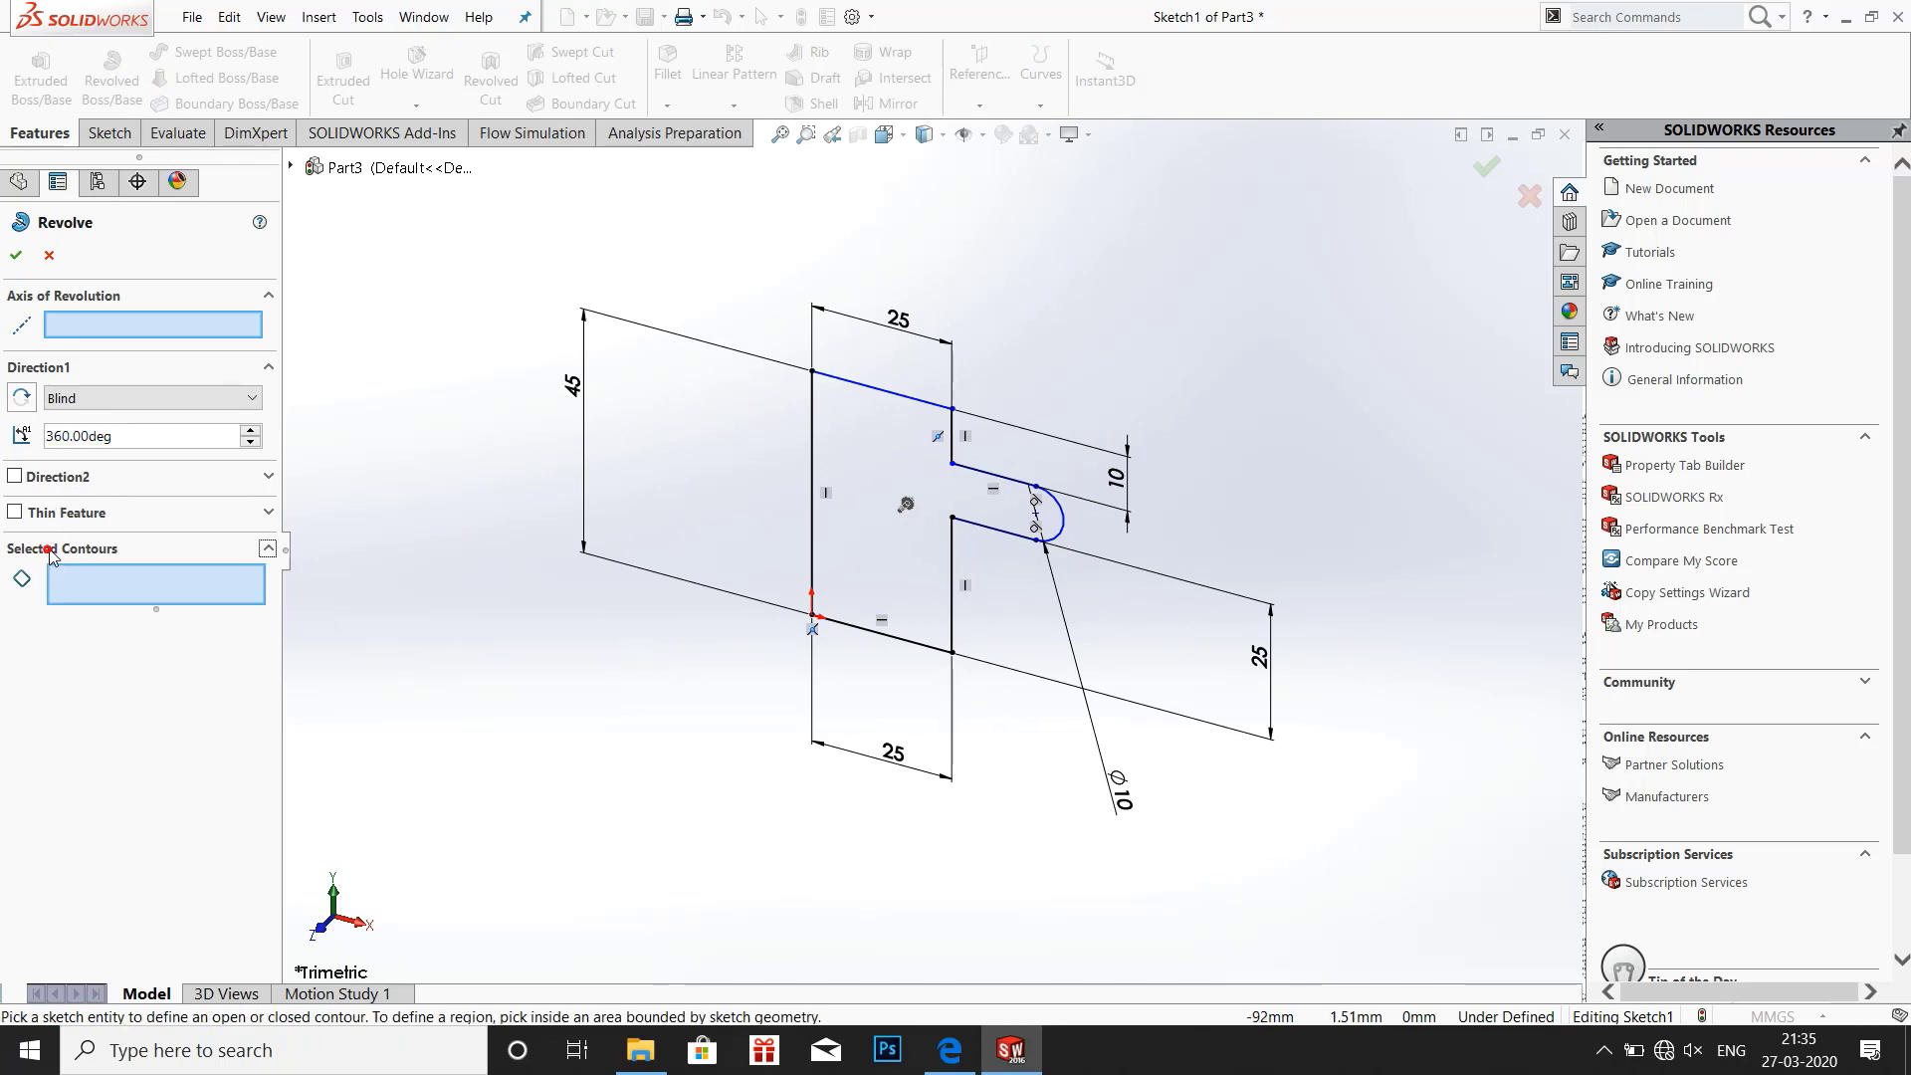
pyautogui.click(848, 522)
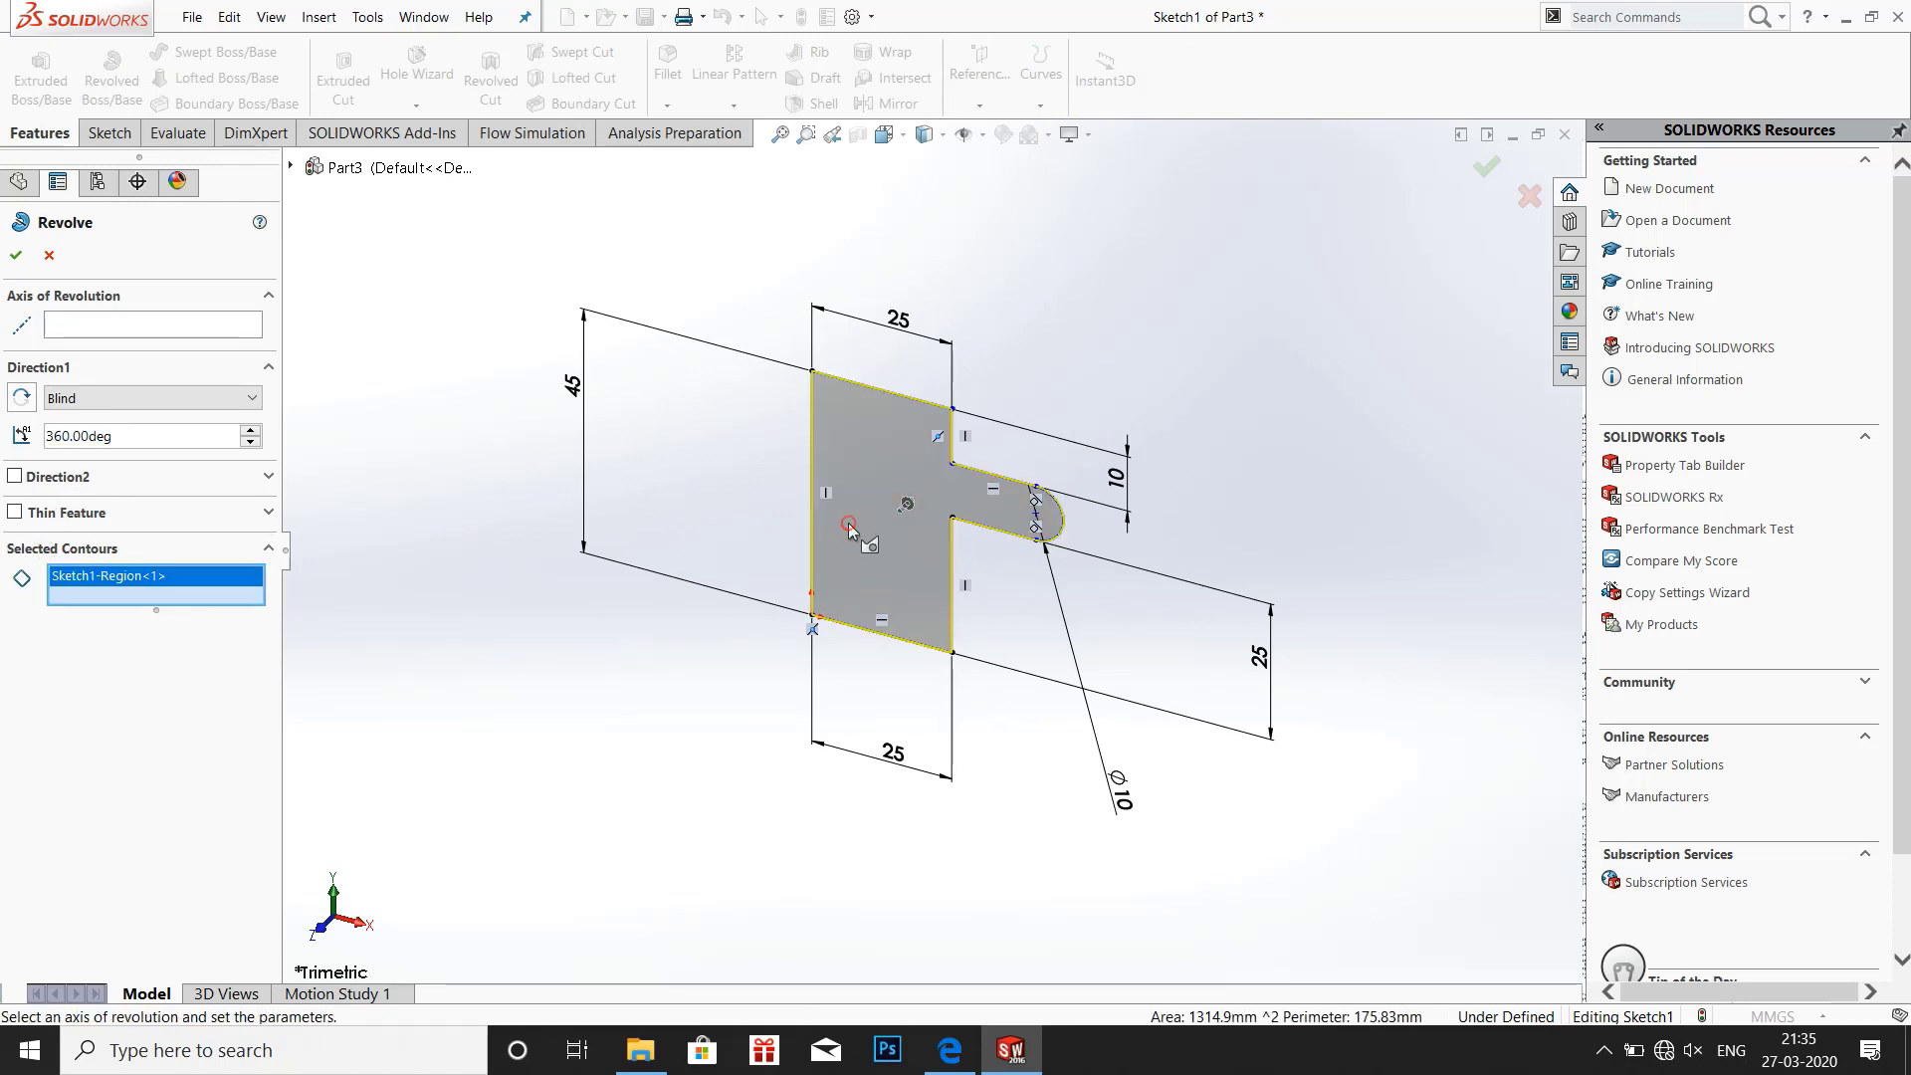
pyautogui.click(130, 327)
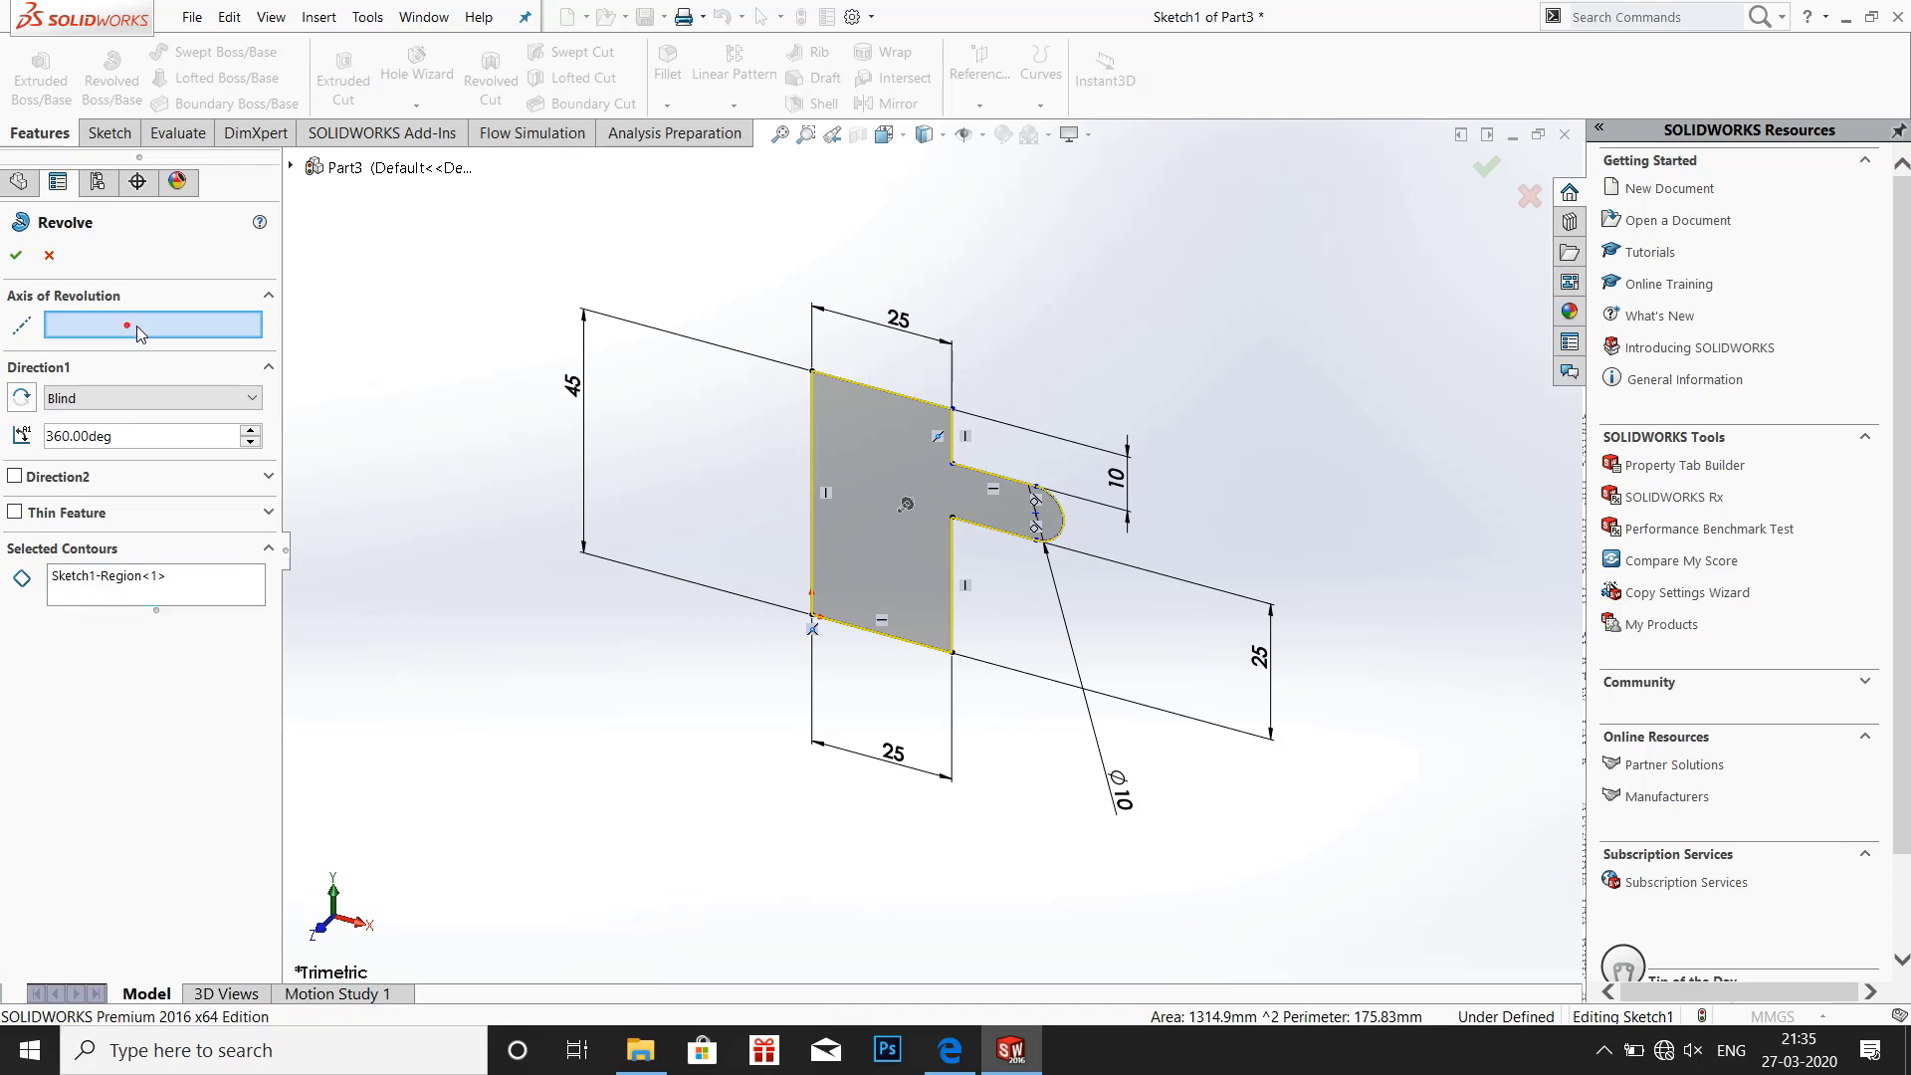
pyautogui.click(808, 493)
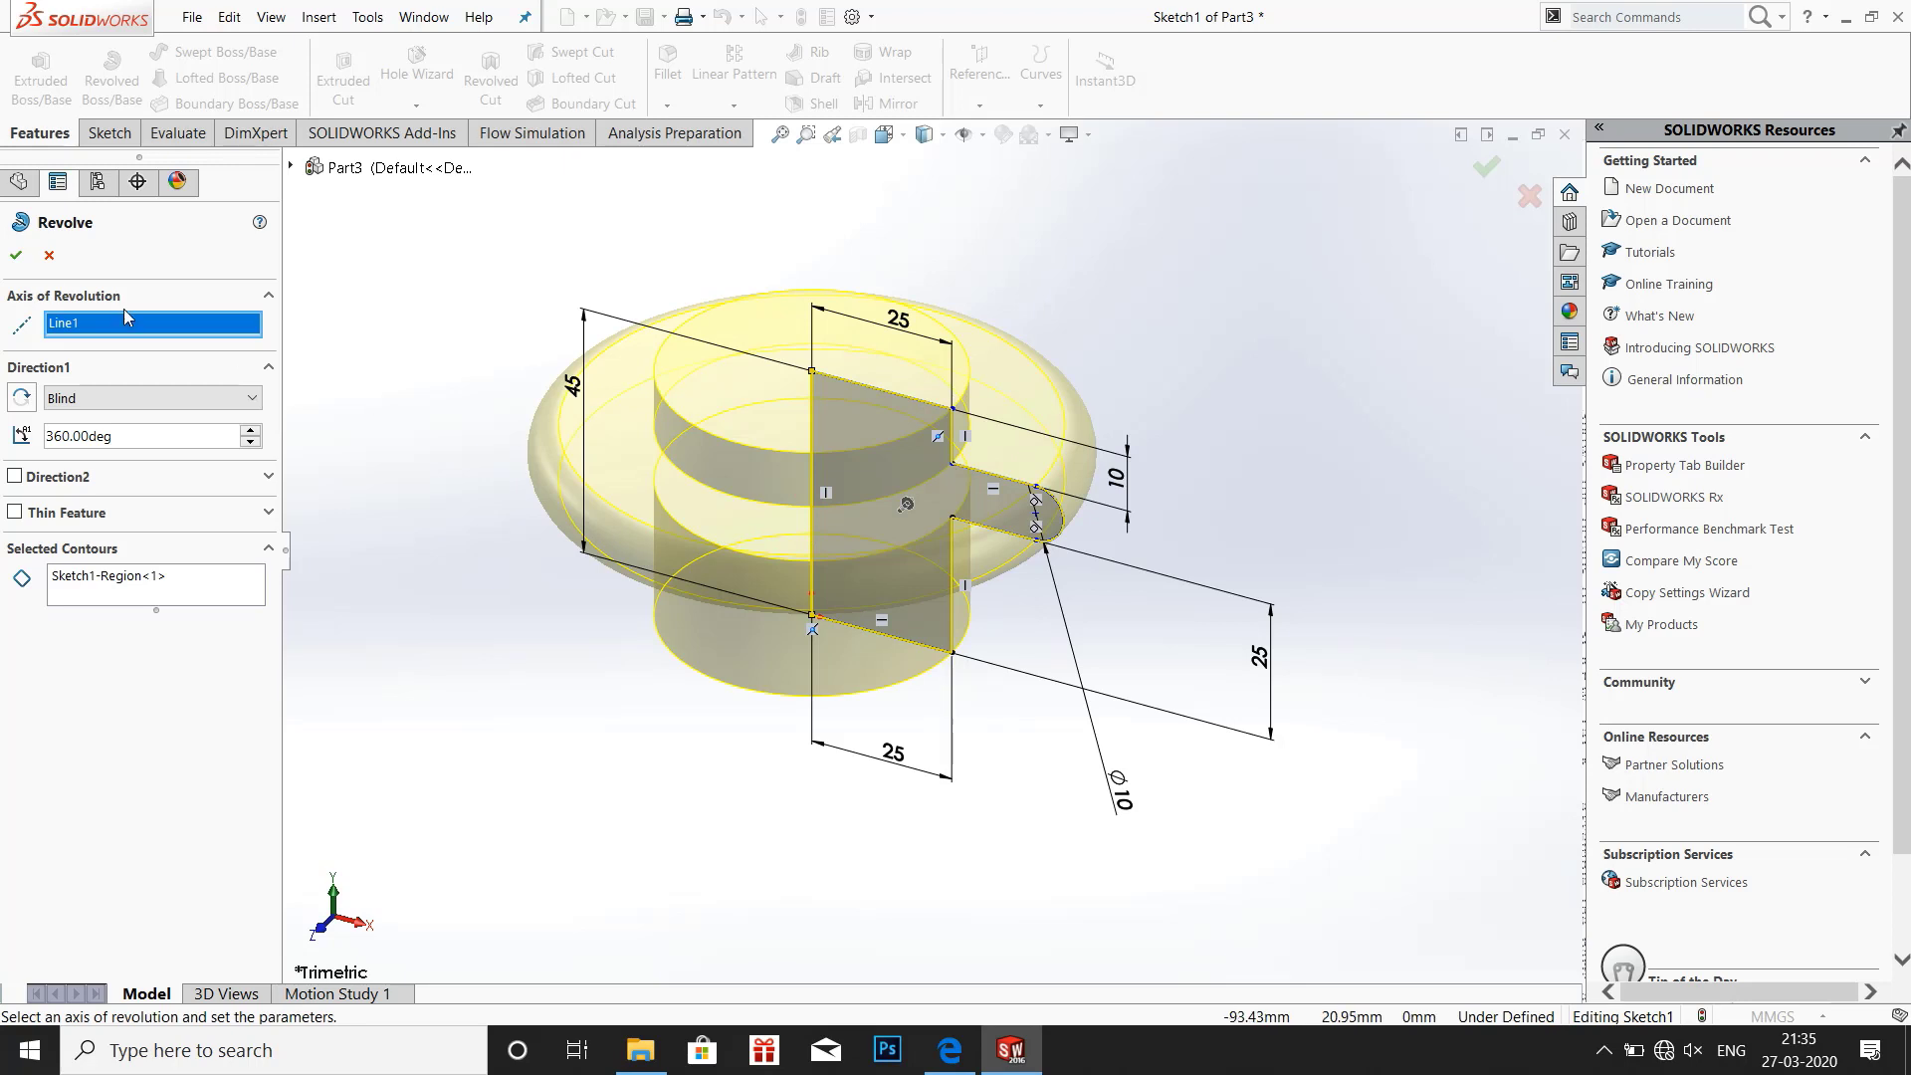
pyautogui.click(13, 257)
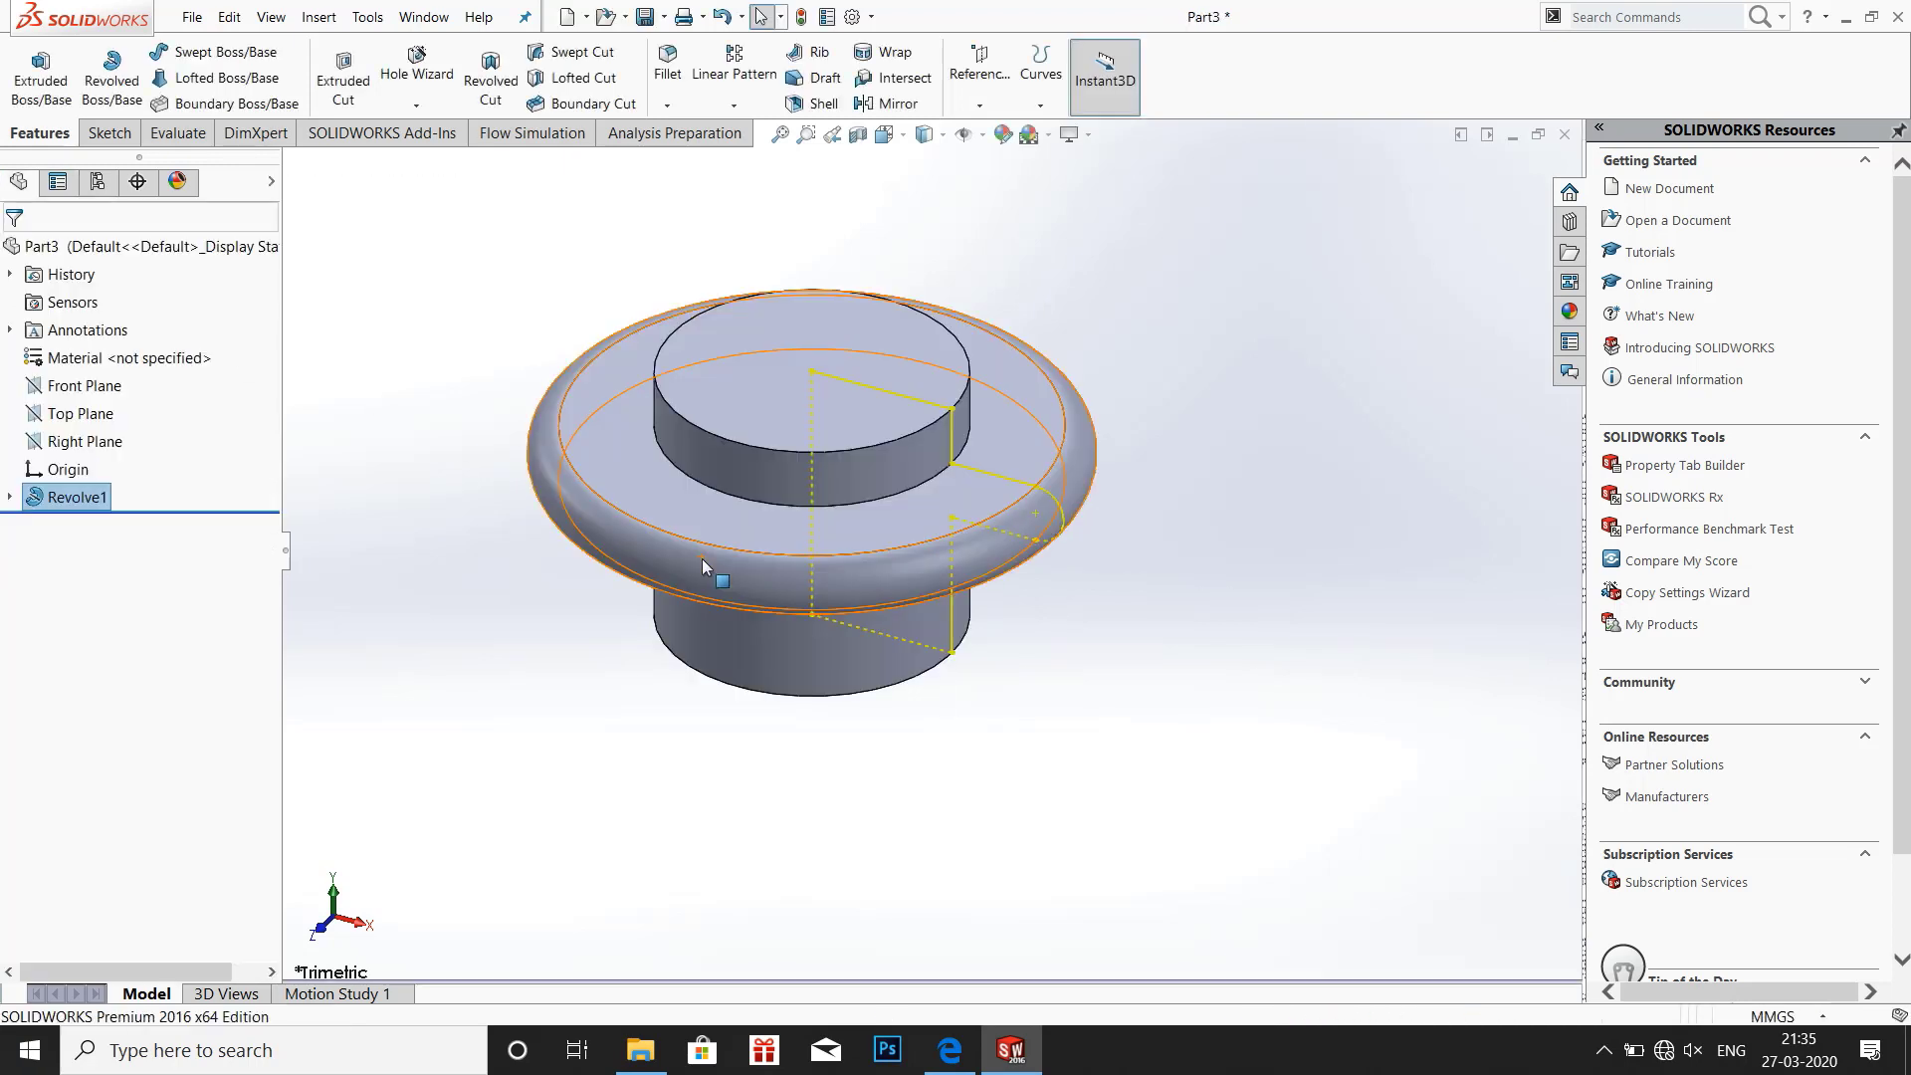
pyautogui.click(458, 640)
# Check the nut's central hole size in the PDF drawing and return to the SOLIDWORKS part
pyautogui.scroll(1, 619, 398)
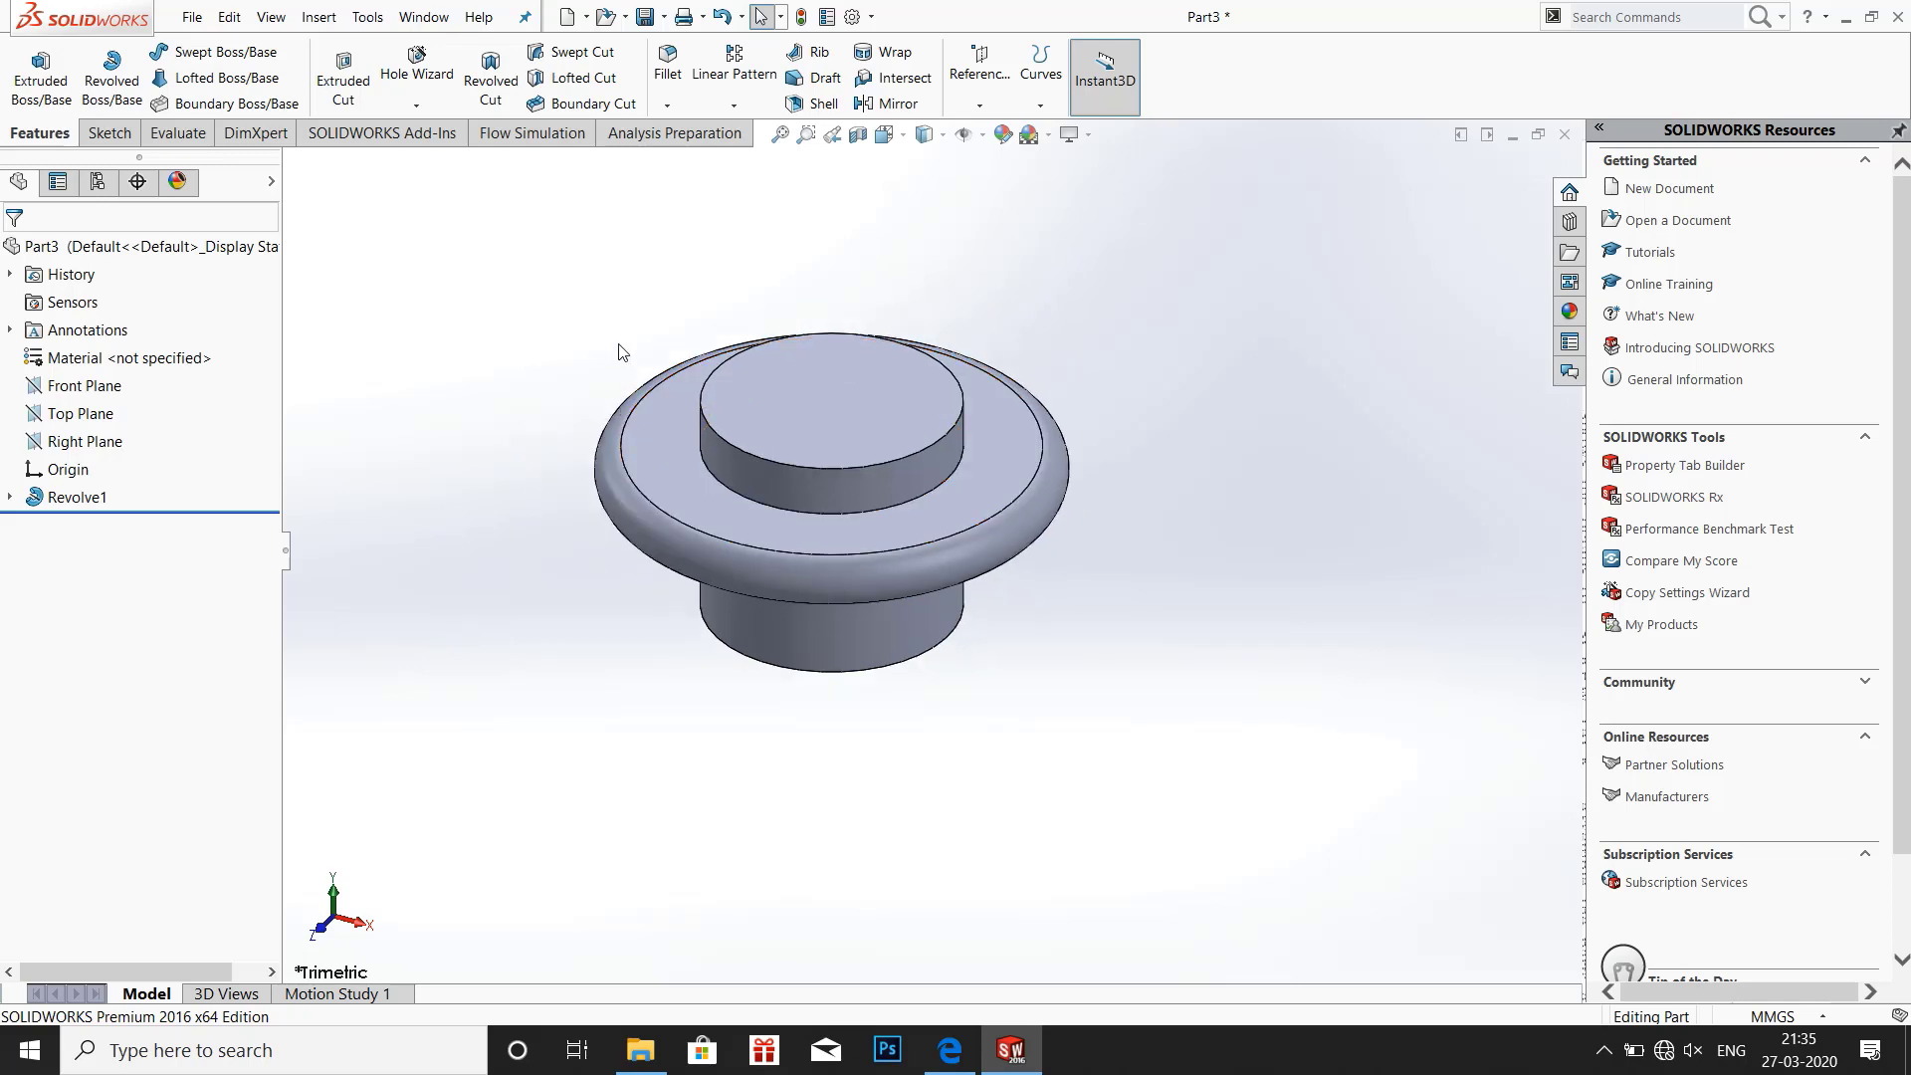
pyautogui.moveTo(618, 352); pyautogui.dragTo(603, 414, button='middle')
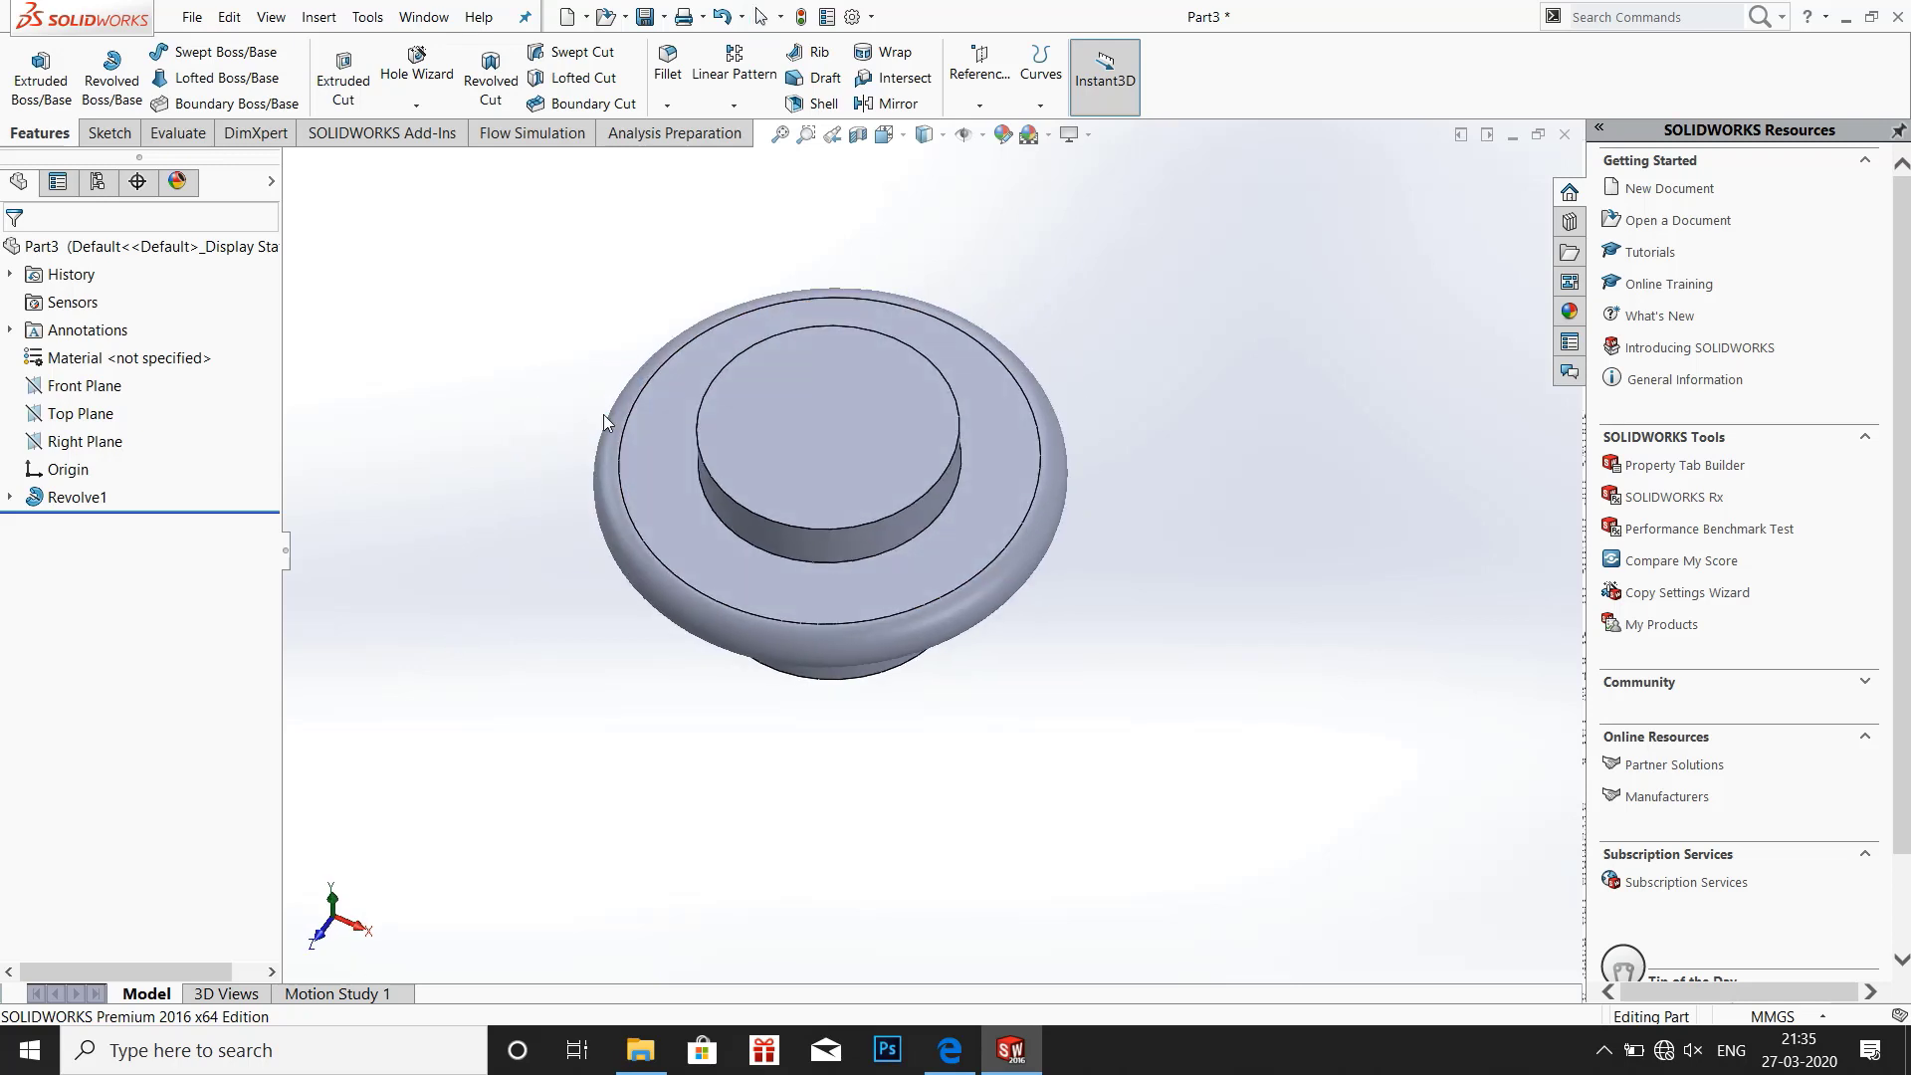
pyautogui.click(417, 113)
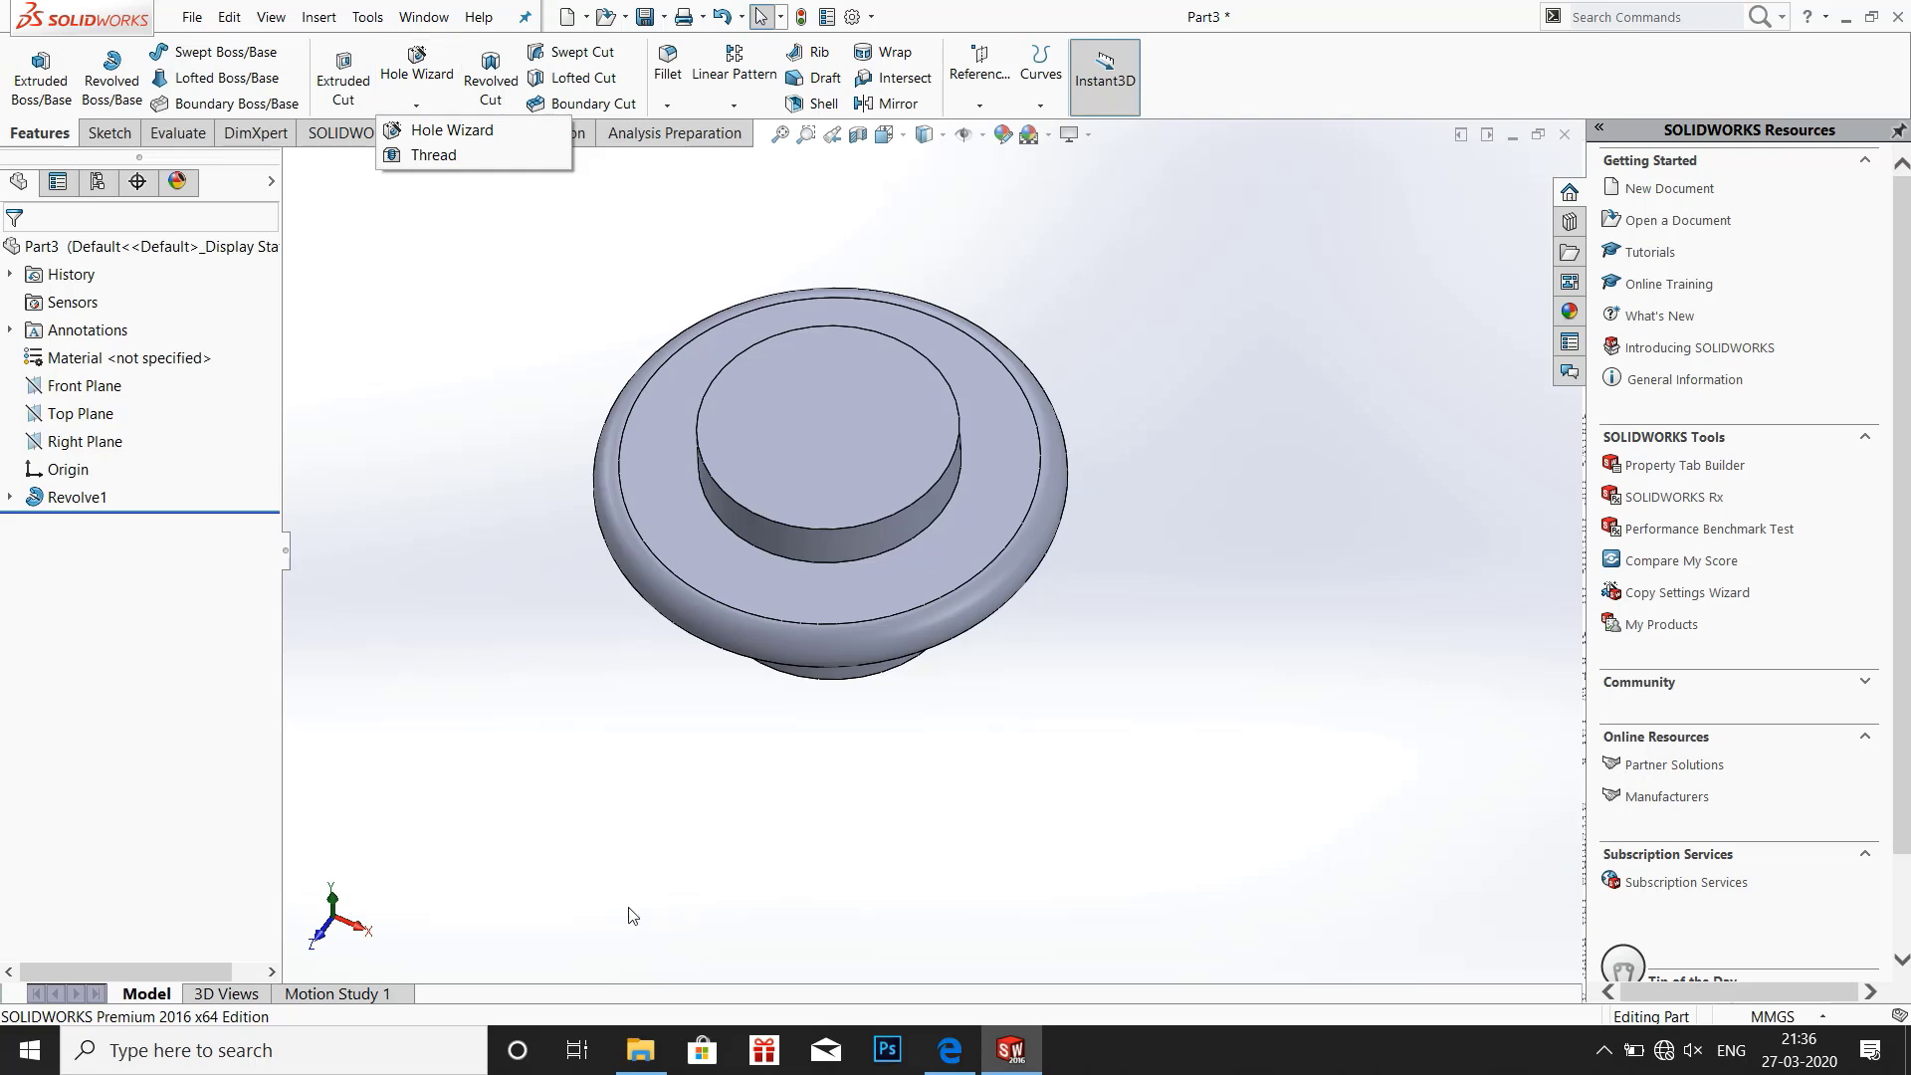
pyautogui.click(949, 1050)
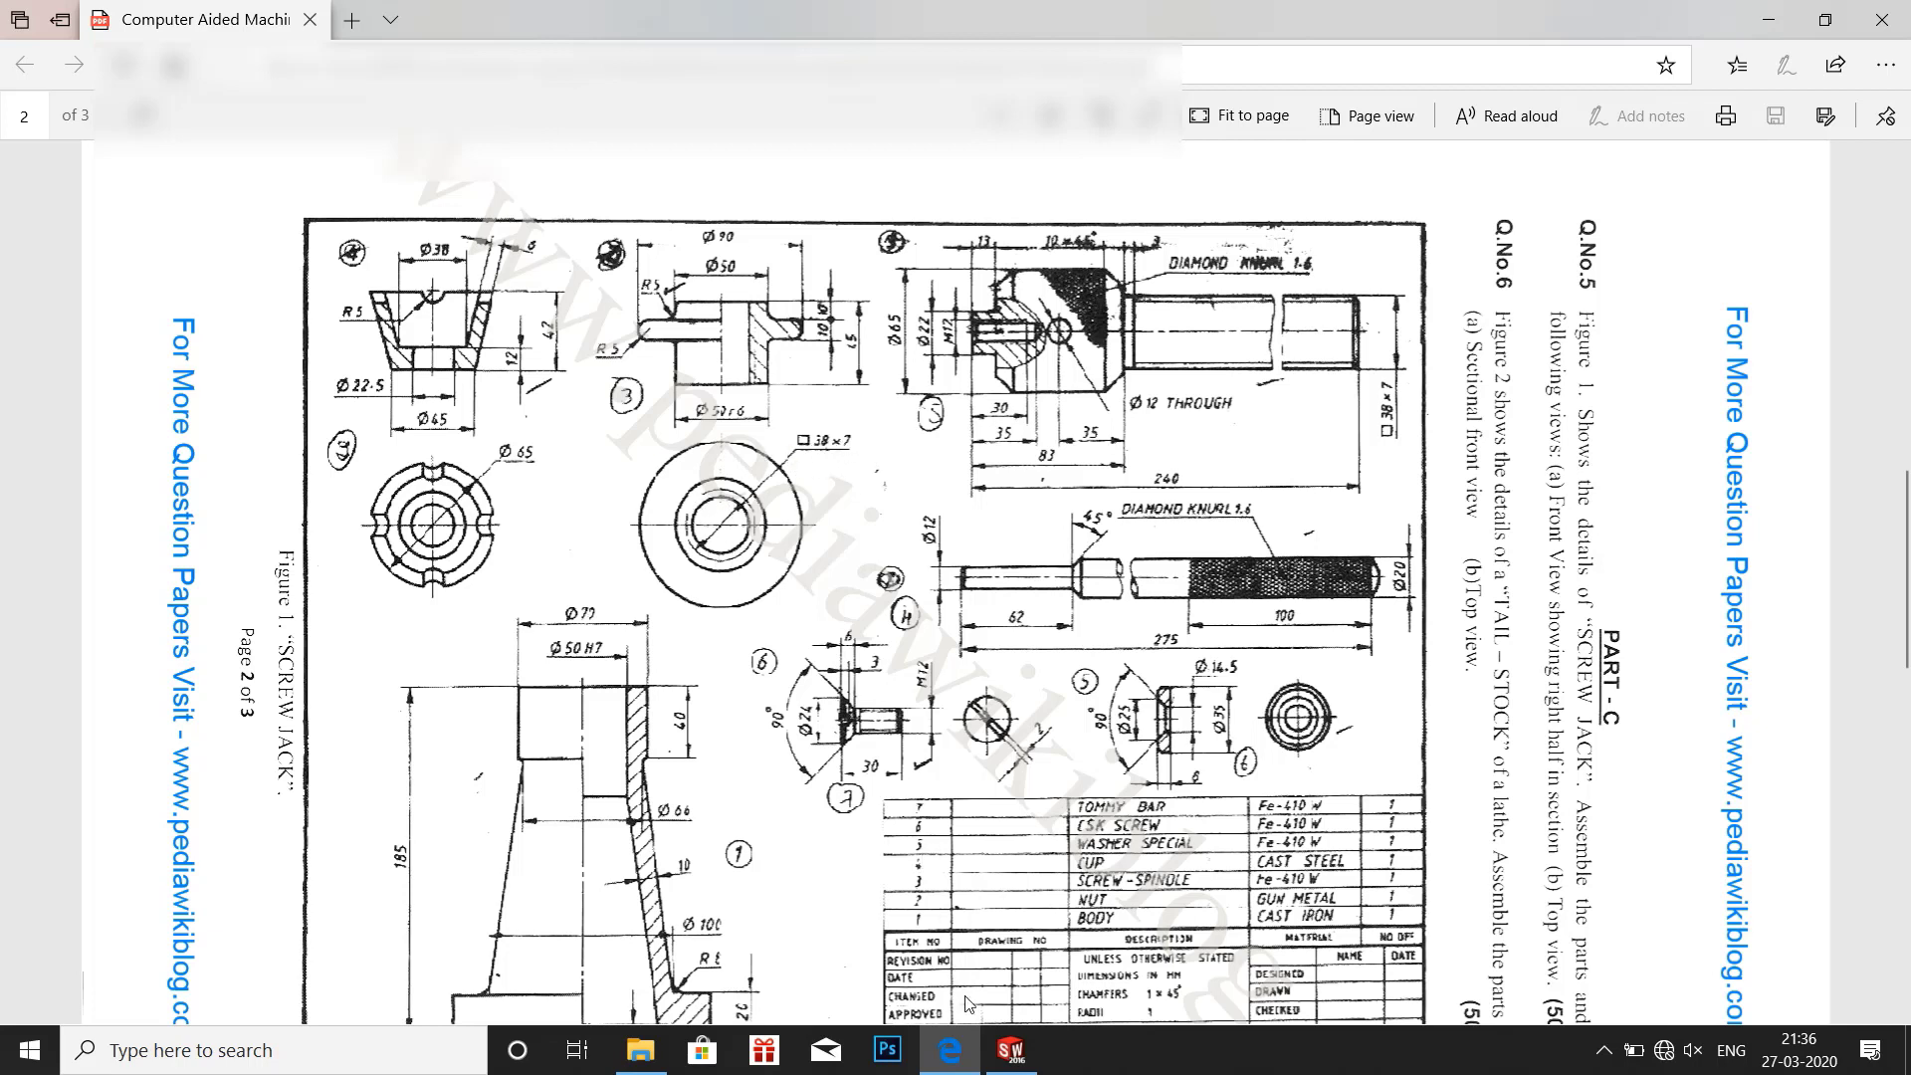
pyautogui.click(1000, 1061)
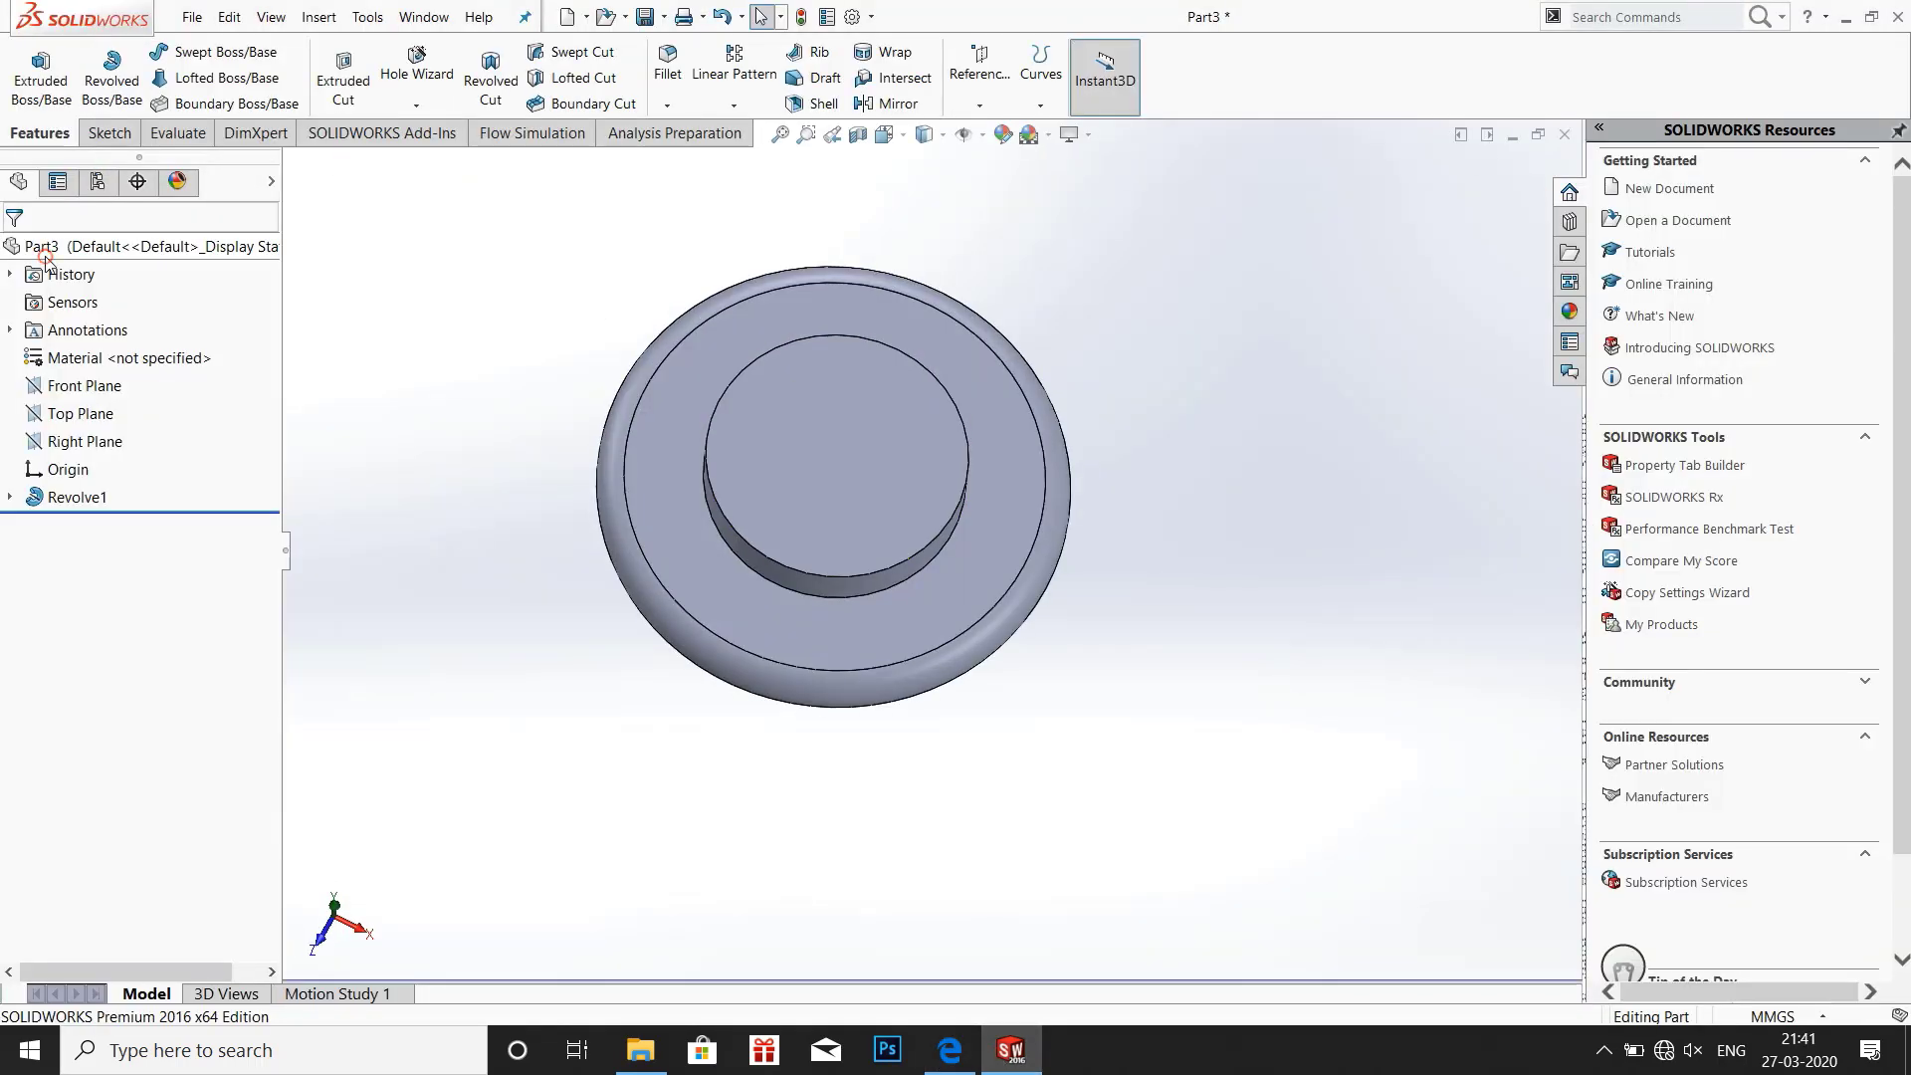
# Start a Hole Wizard slot and position it at the centre of the body's upper circular face
pyautogui.click(395, 68)
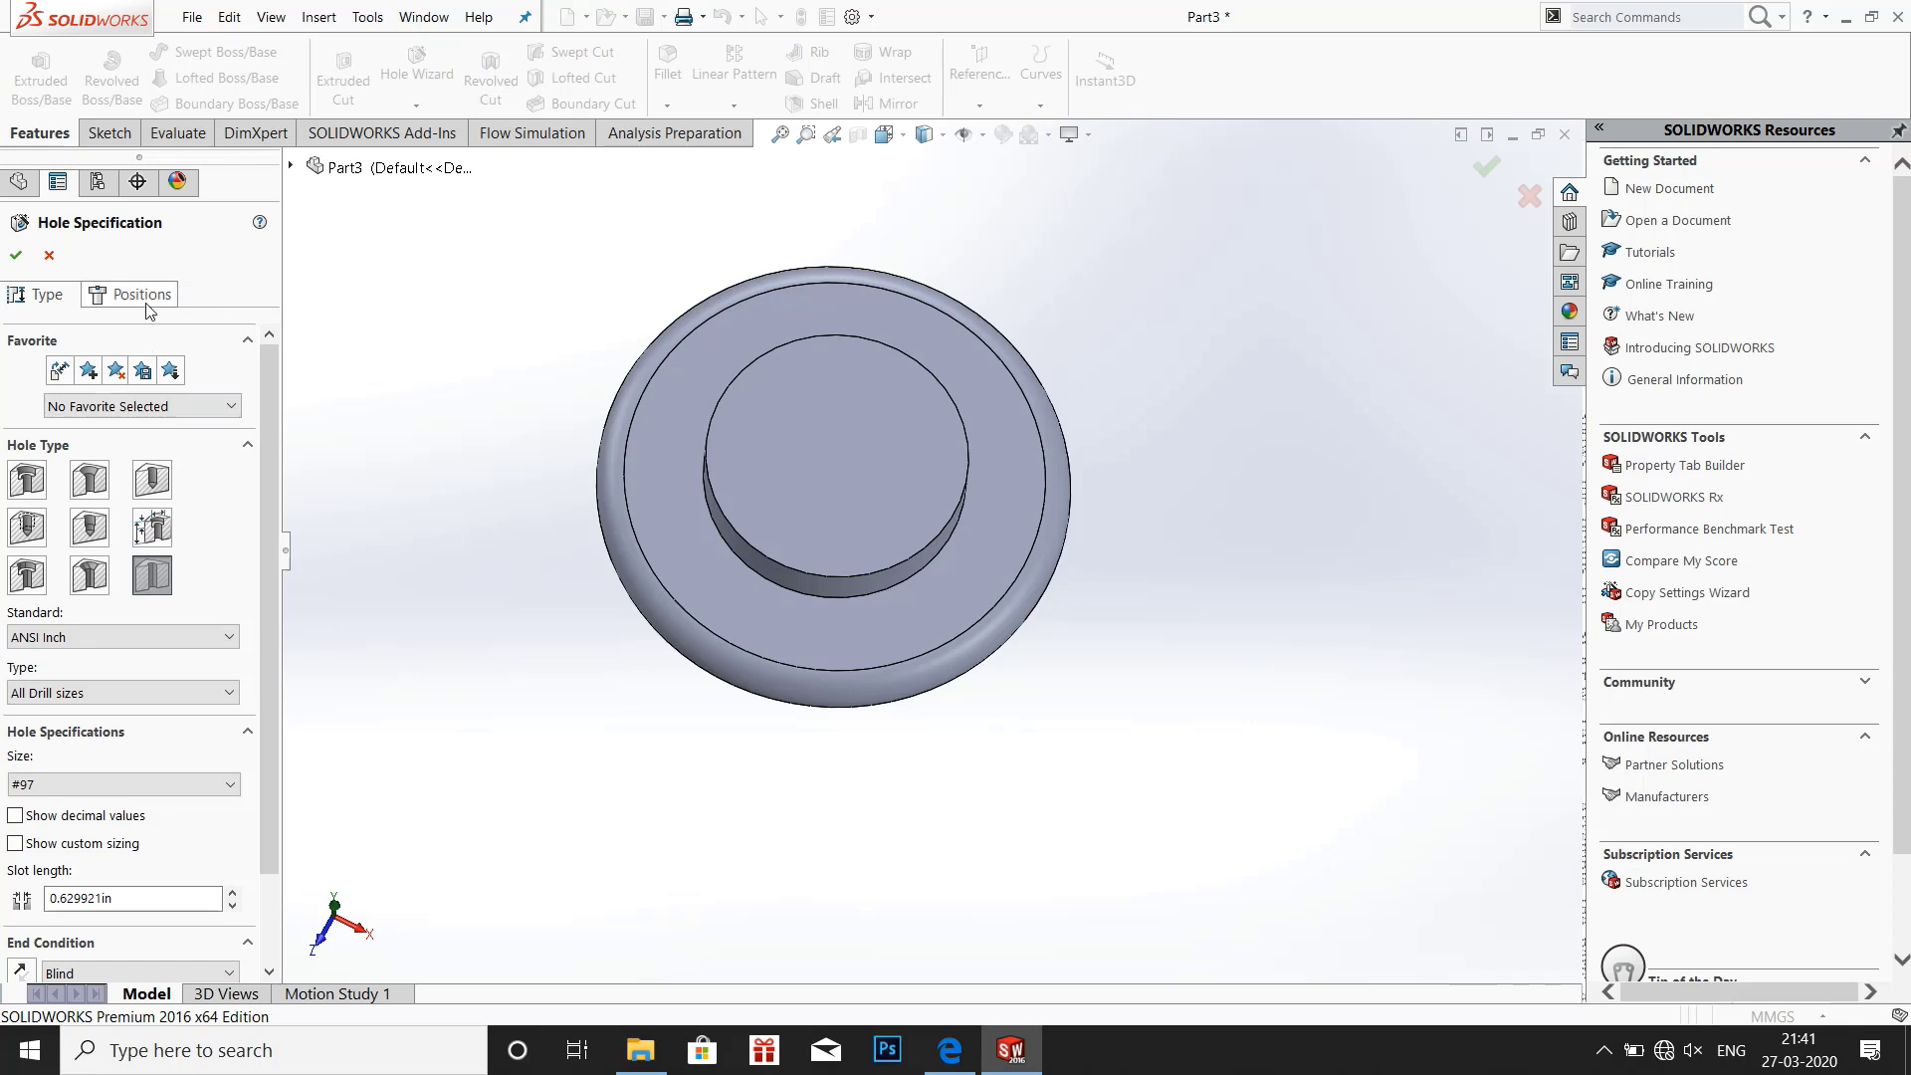
pyautogui.click(132, 294)
pyautogui.click(775, 482)
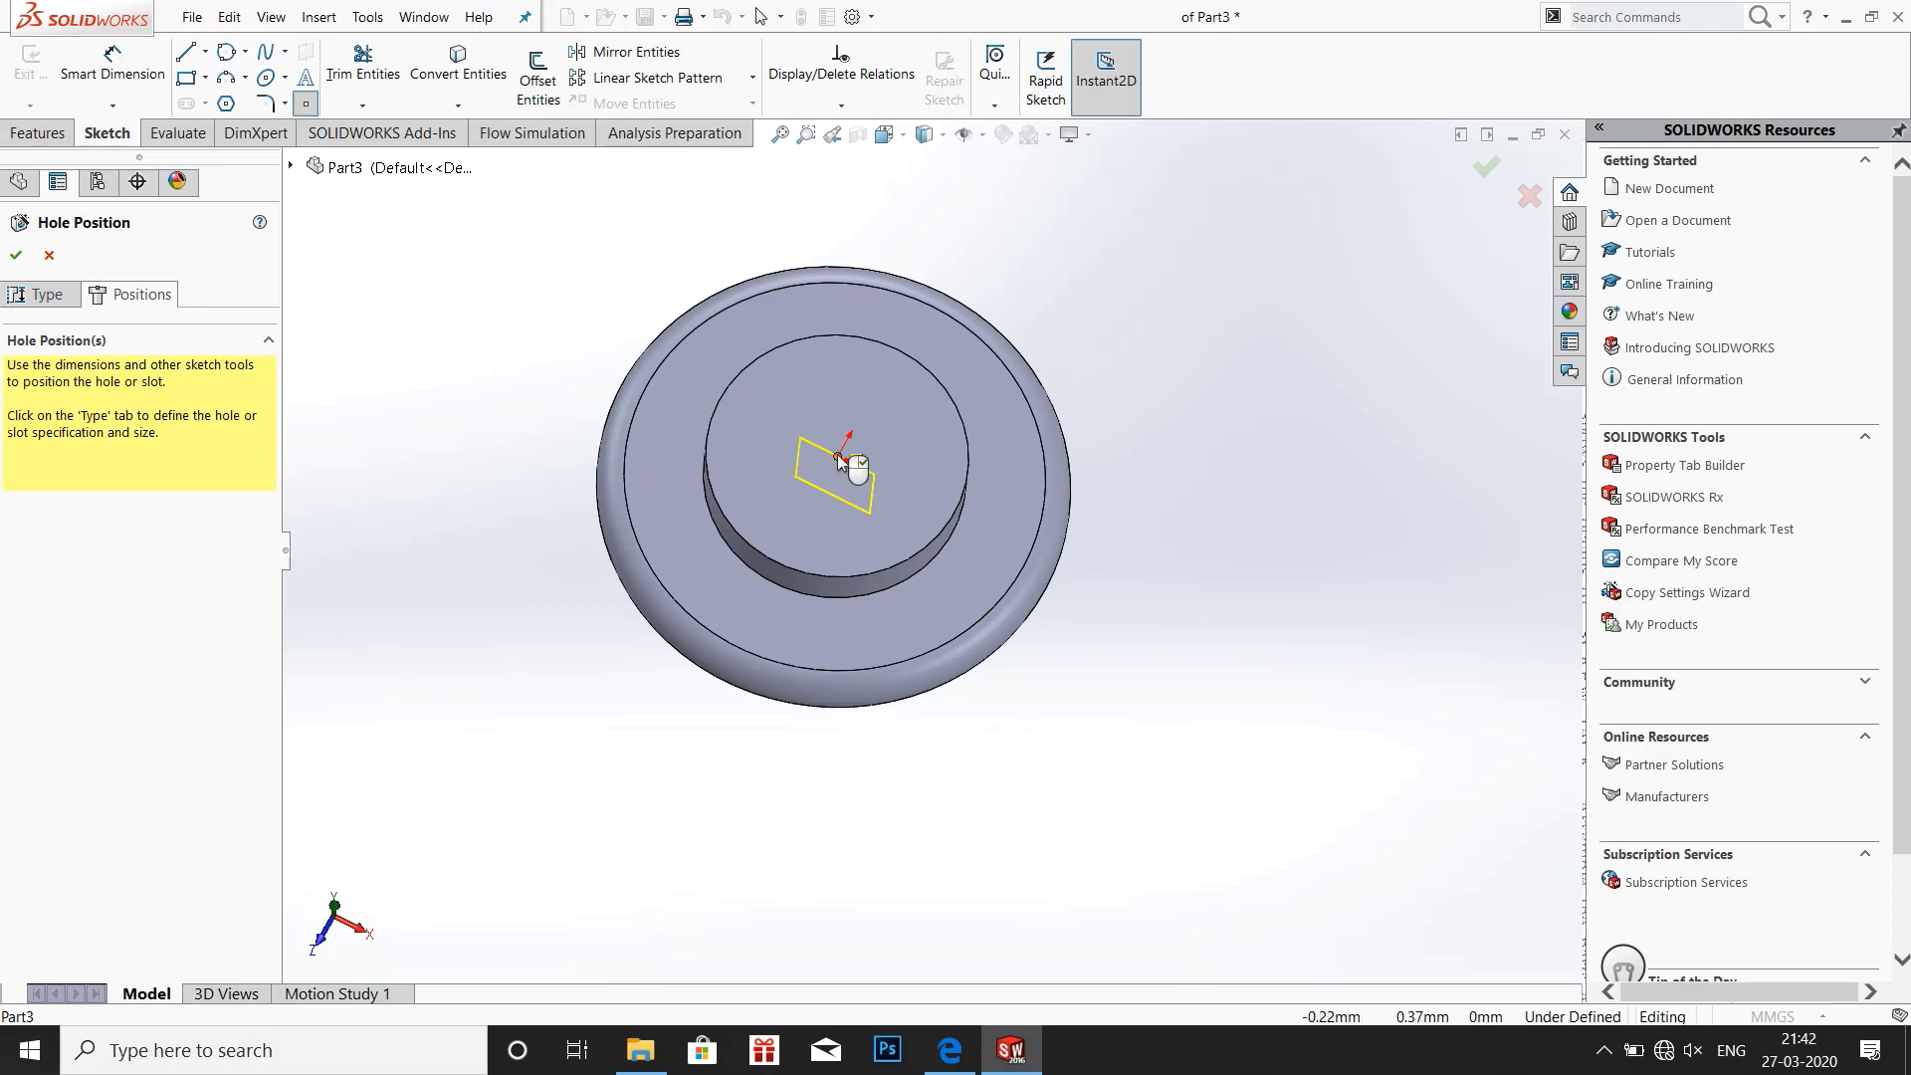
pyautogui.click(22, 297)
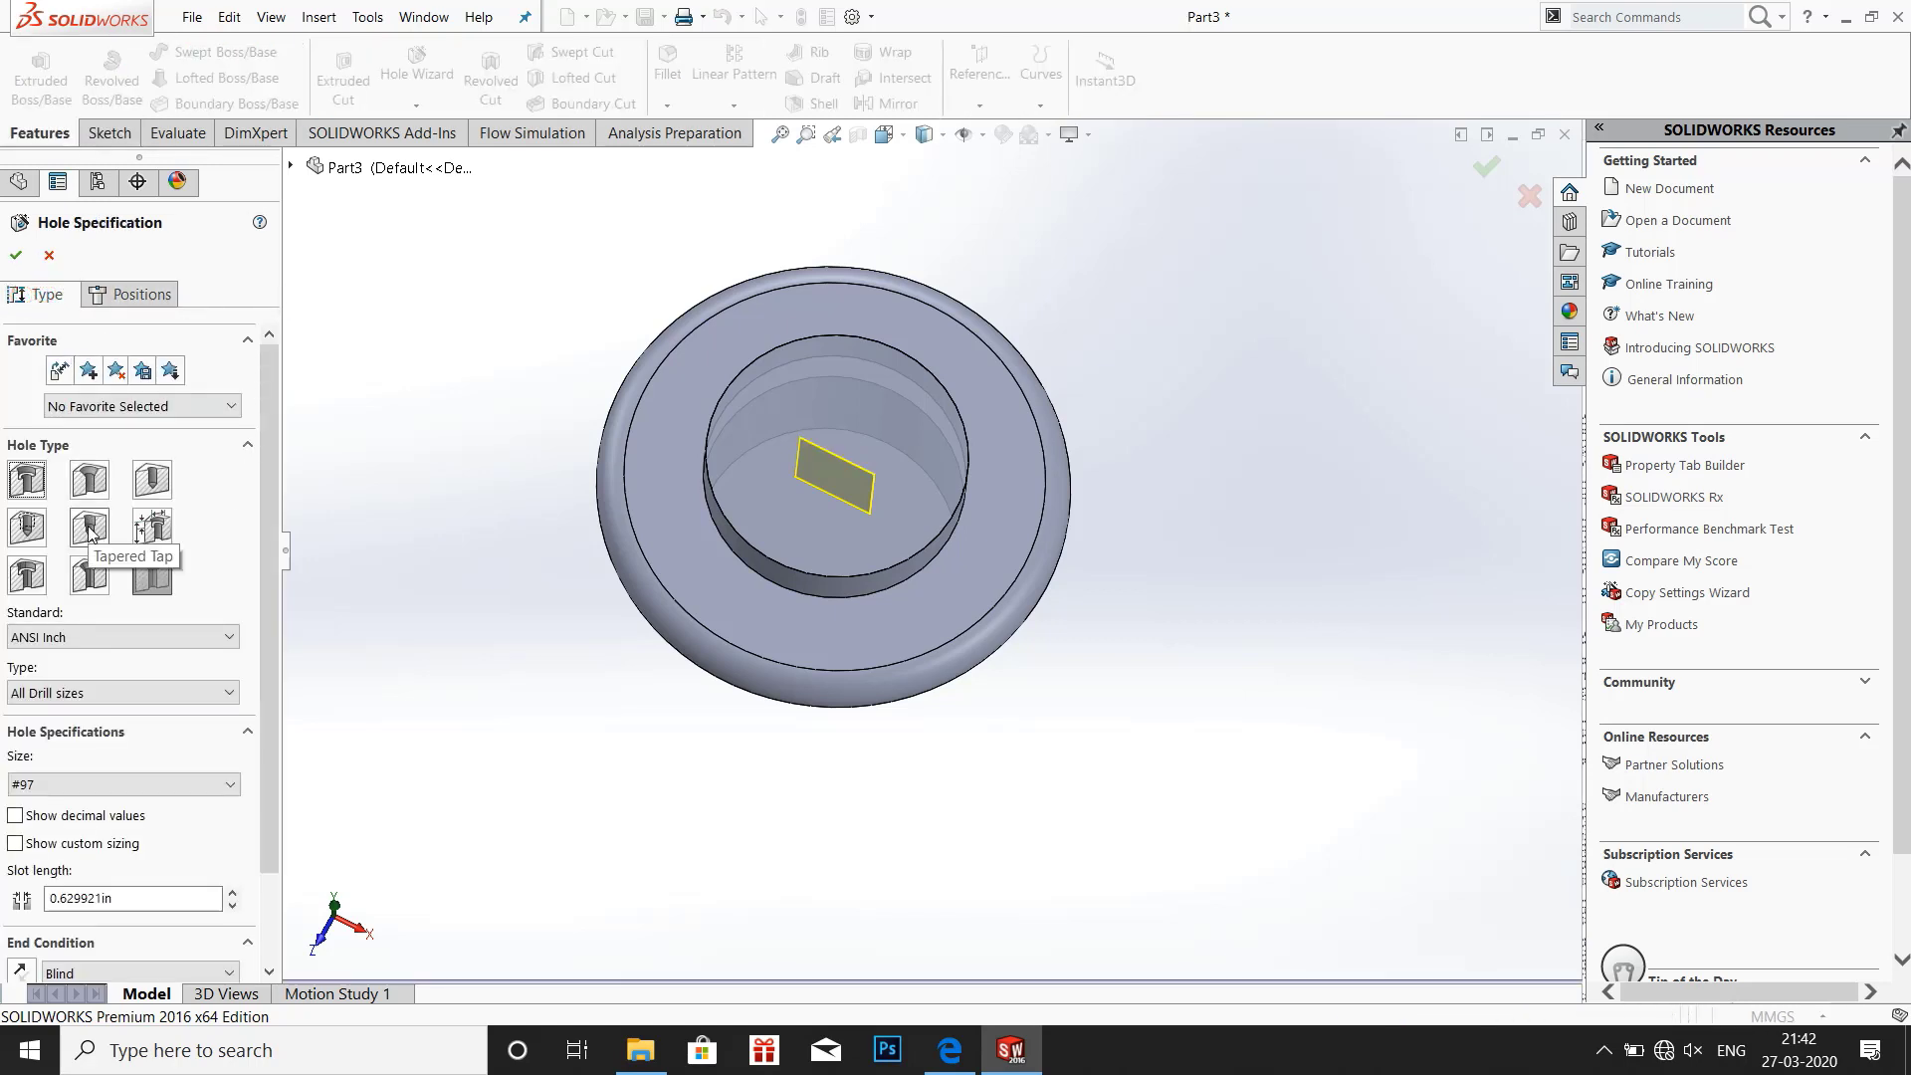
# Keep the plain slot hole type and set its standard to ANSI Metric
pyautogui.scroll(-2, 89, 531)
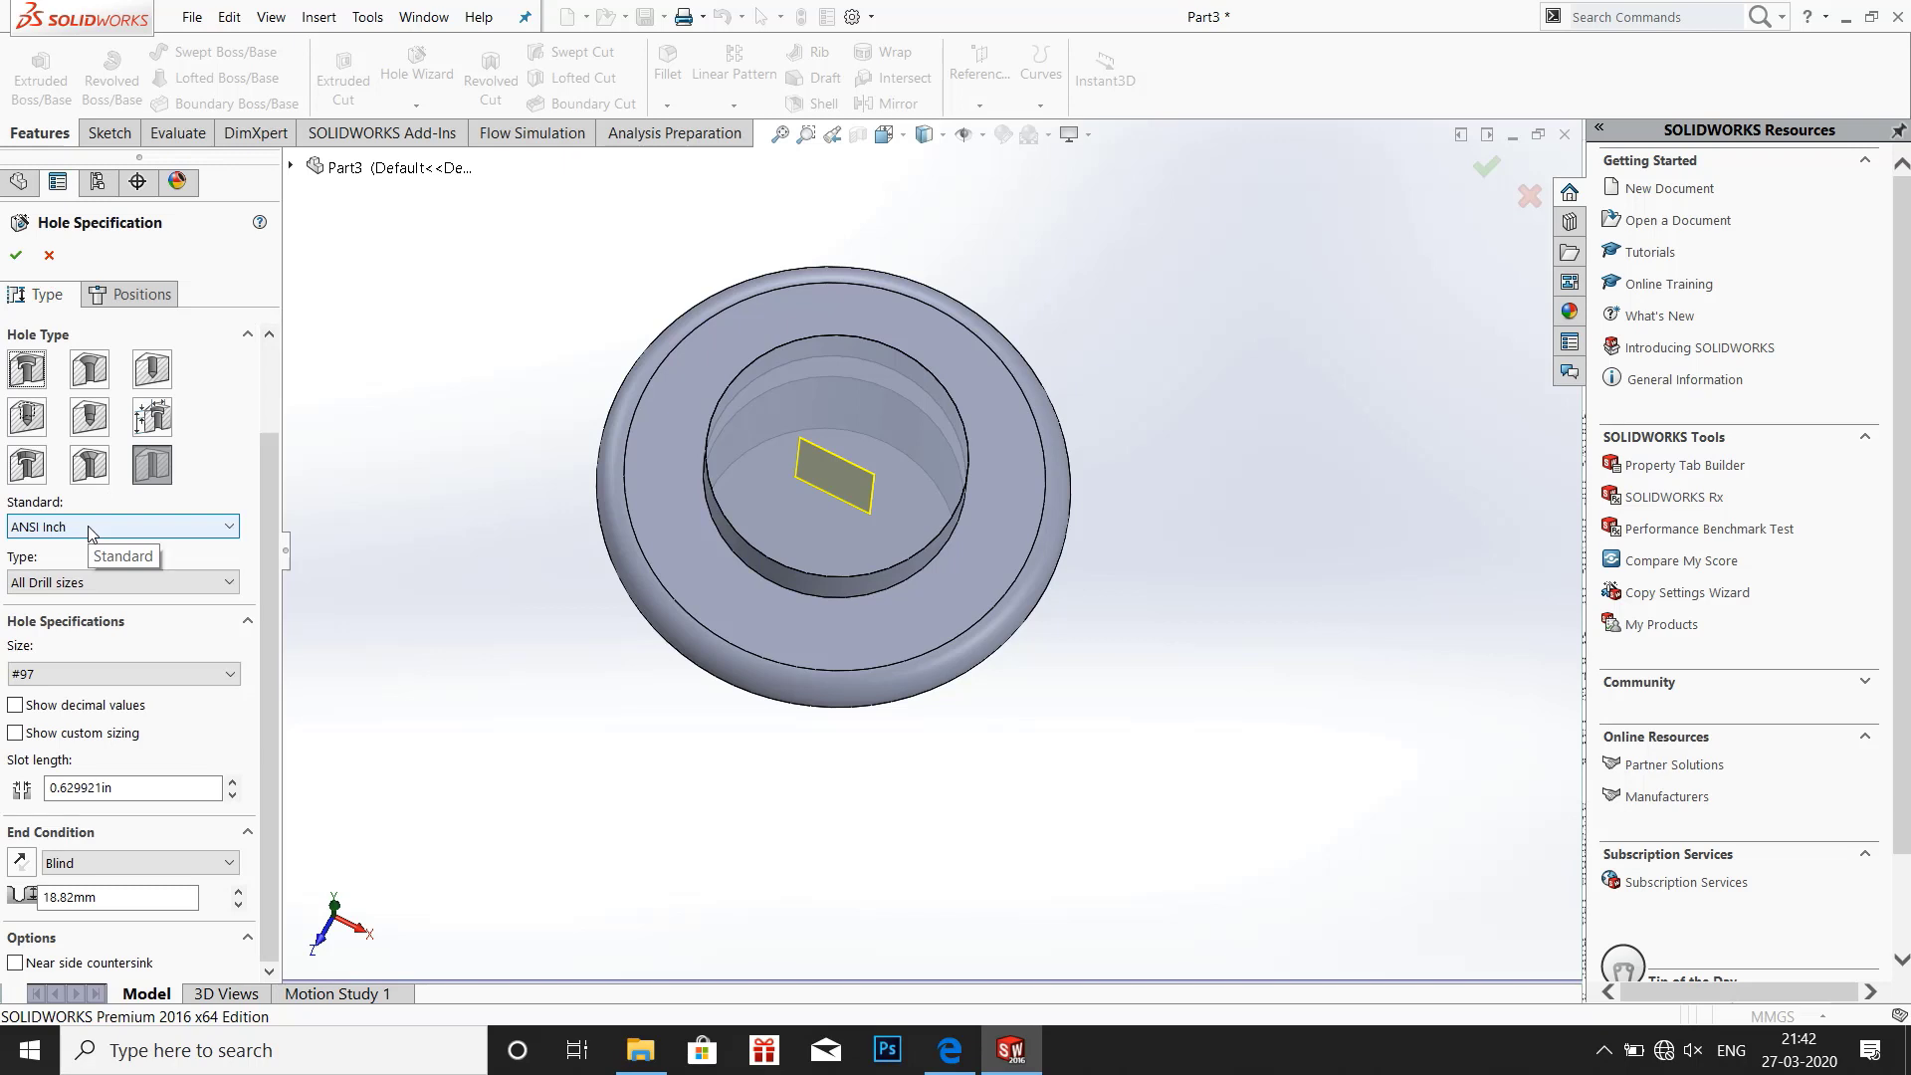
pyautogui.click(152, 465)
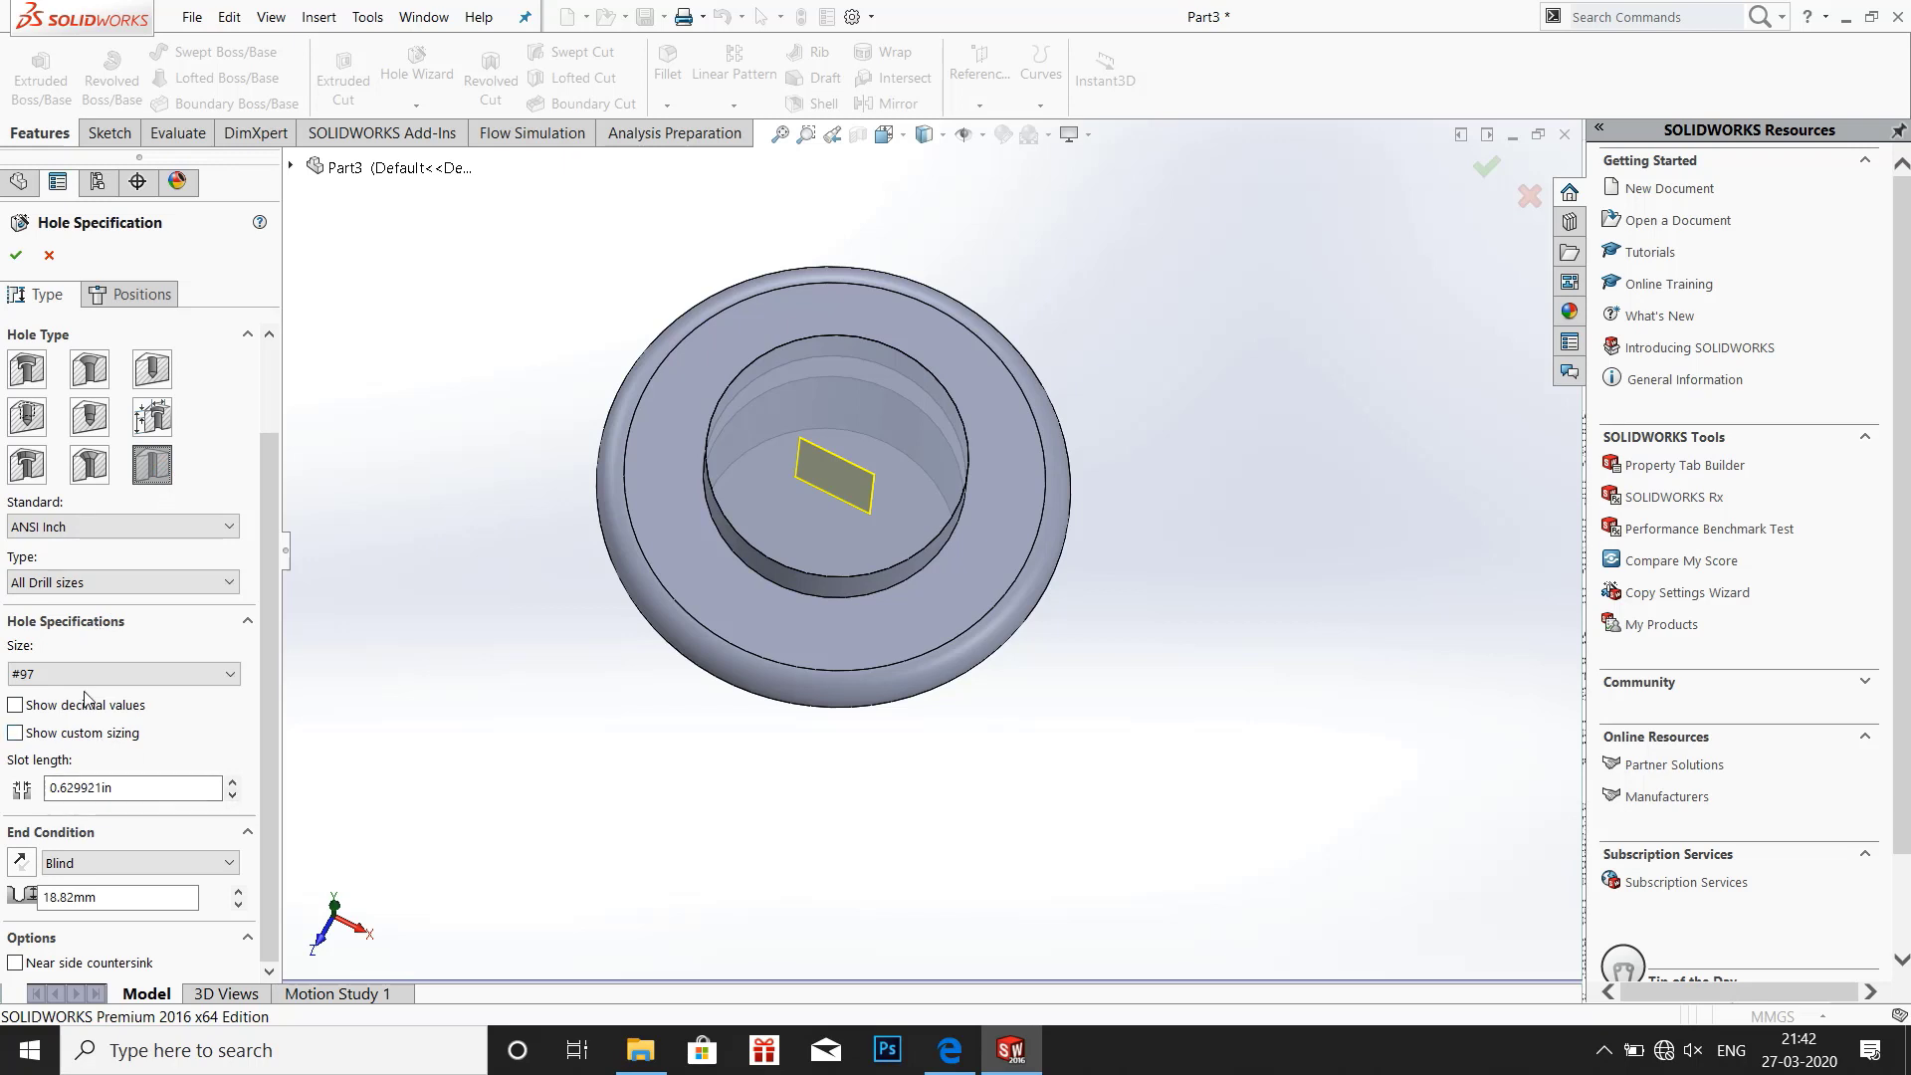
pyautogui.click(165, 676)
pyautogui.scroll(-10, 119, 759)
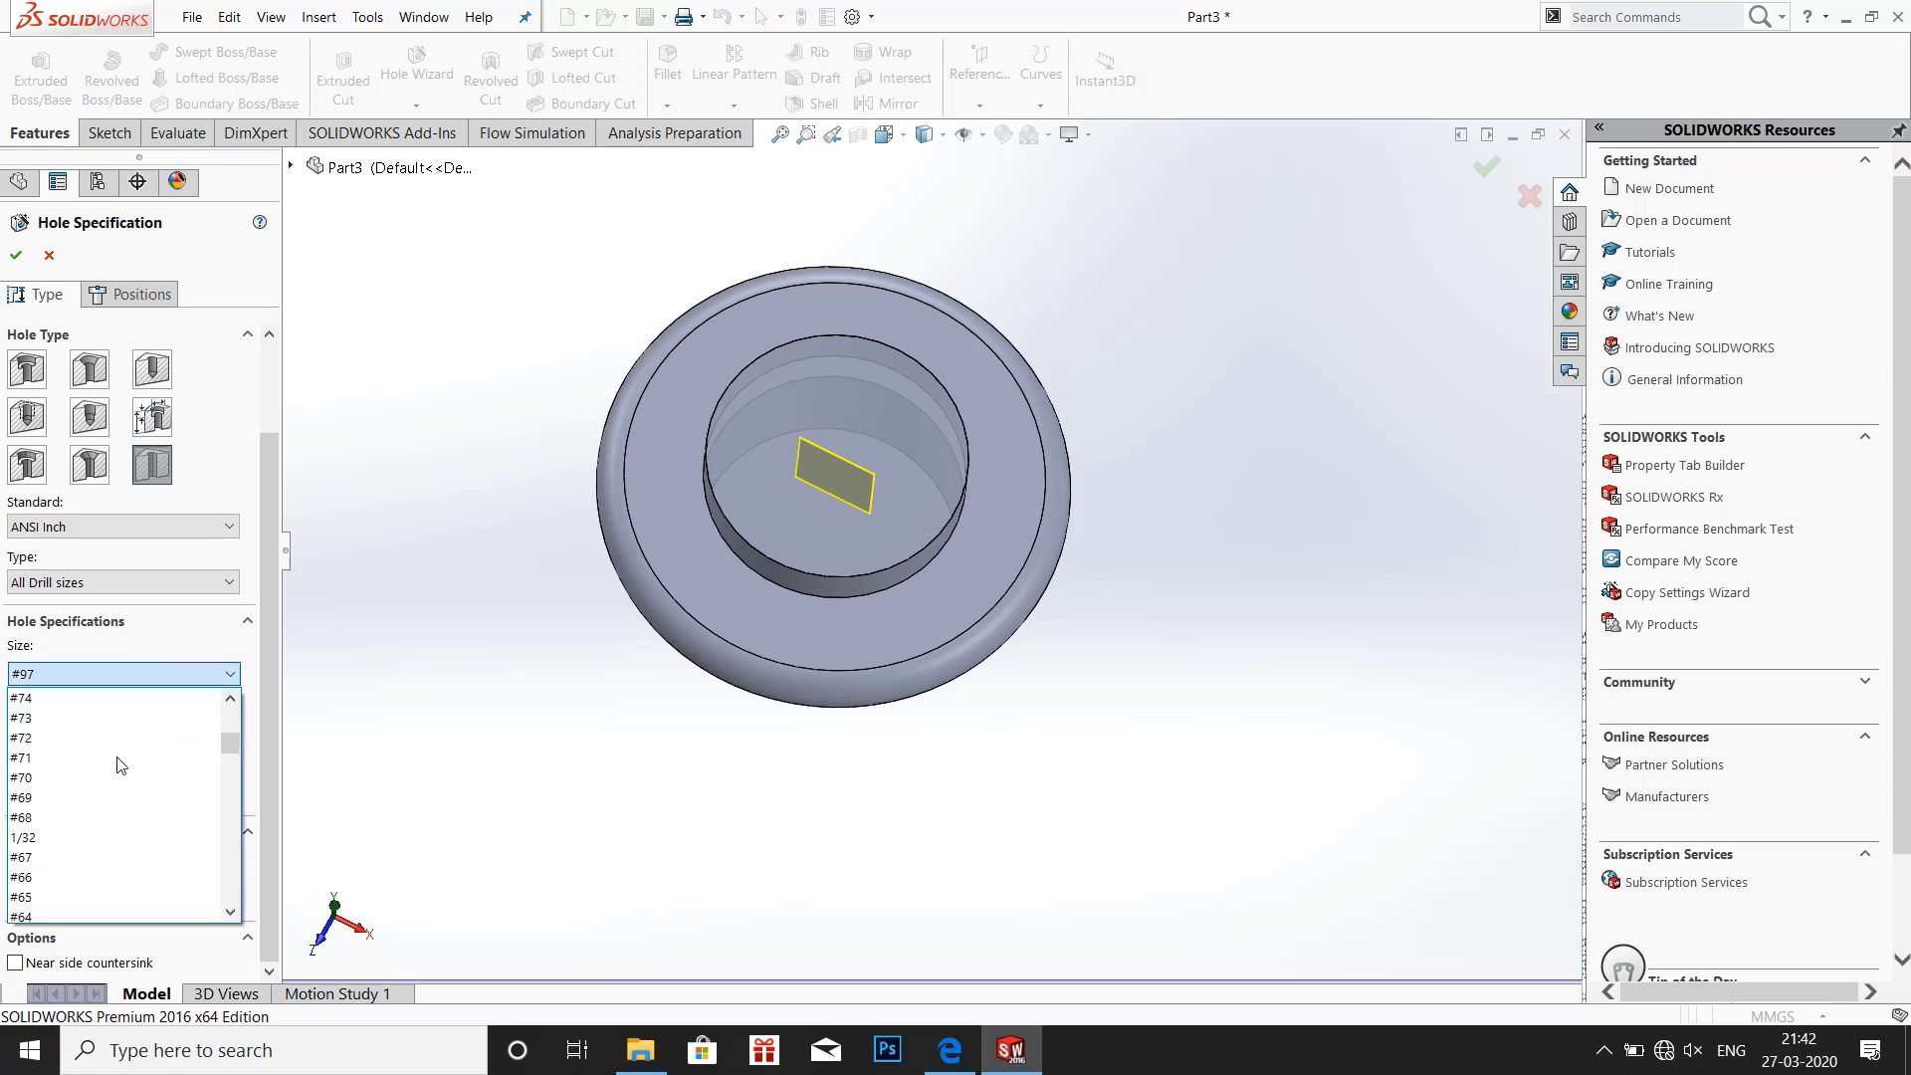
pyautogui.click(142, 511)
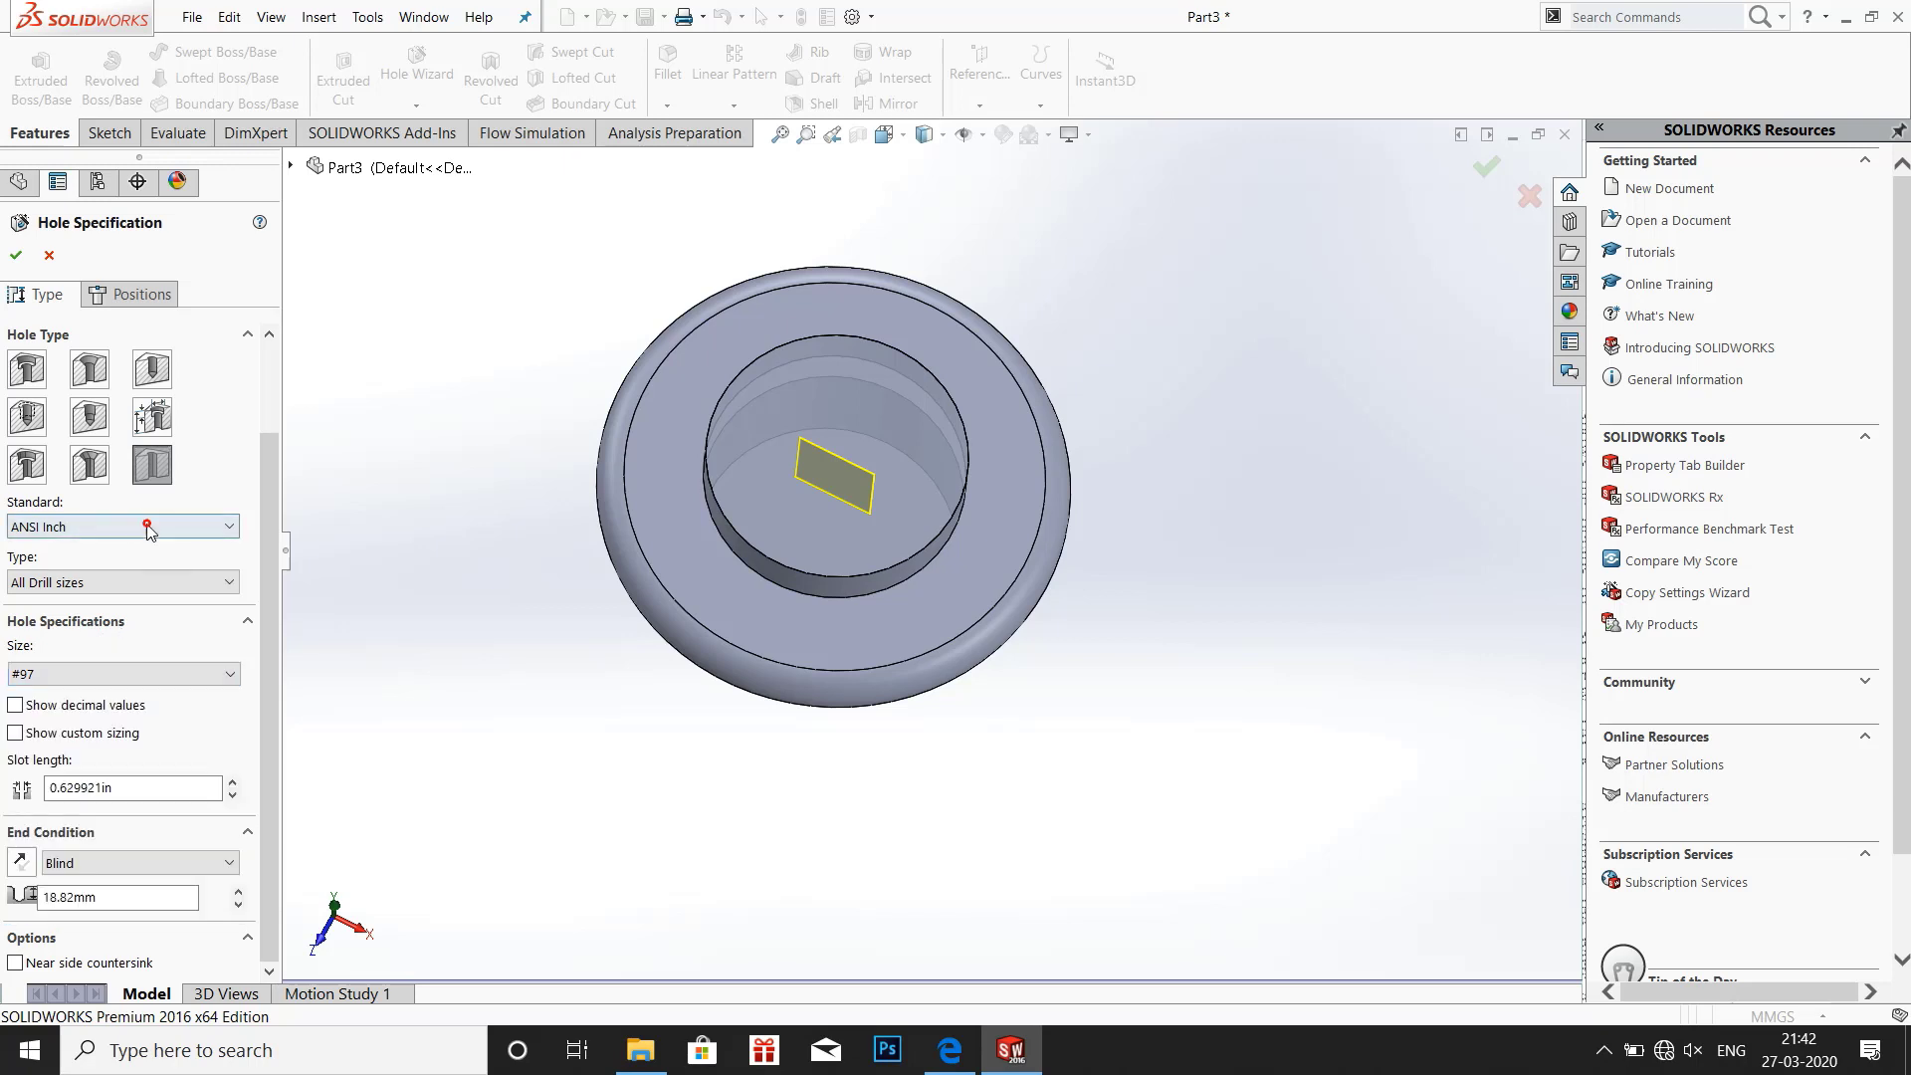
pyautogui.click(146, 523)
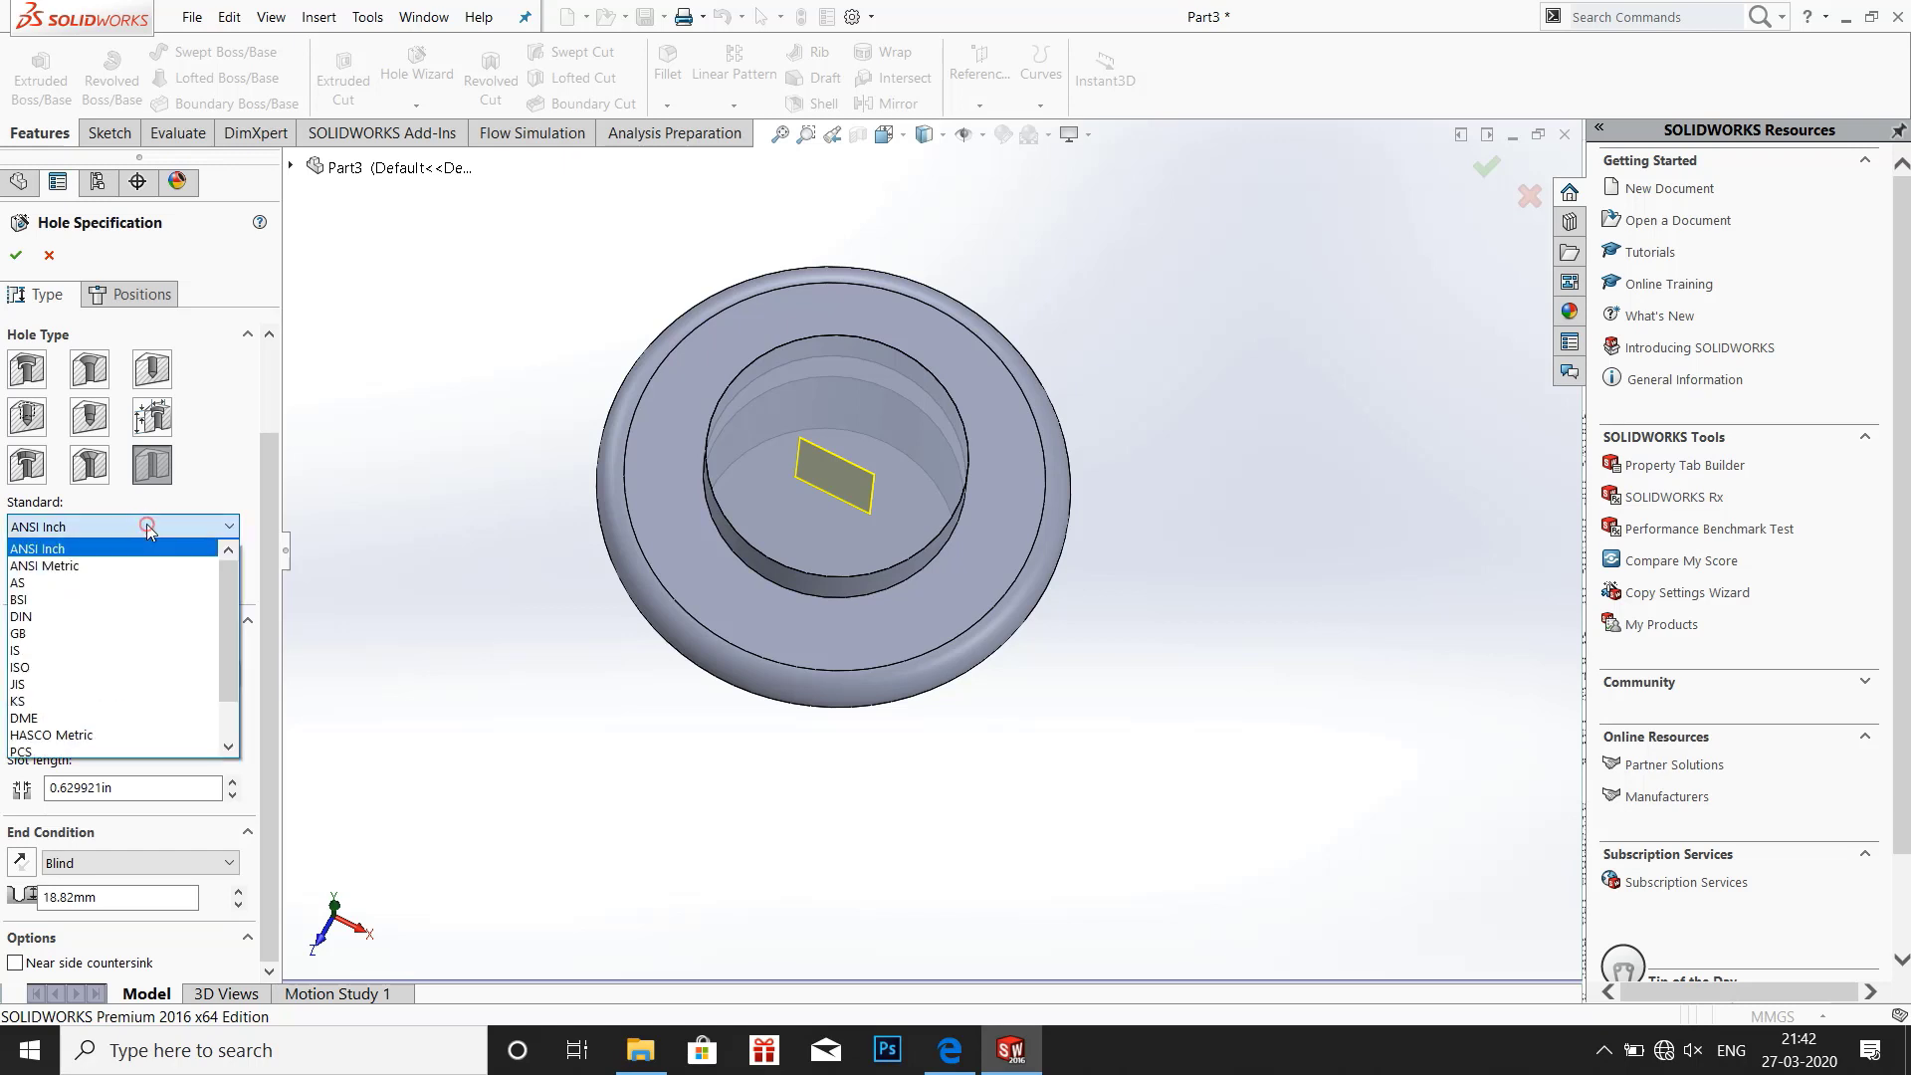
pyautogui.click(62, 565)
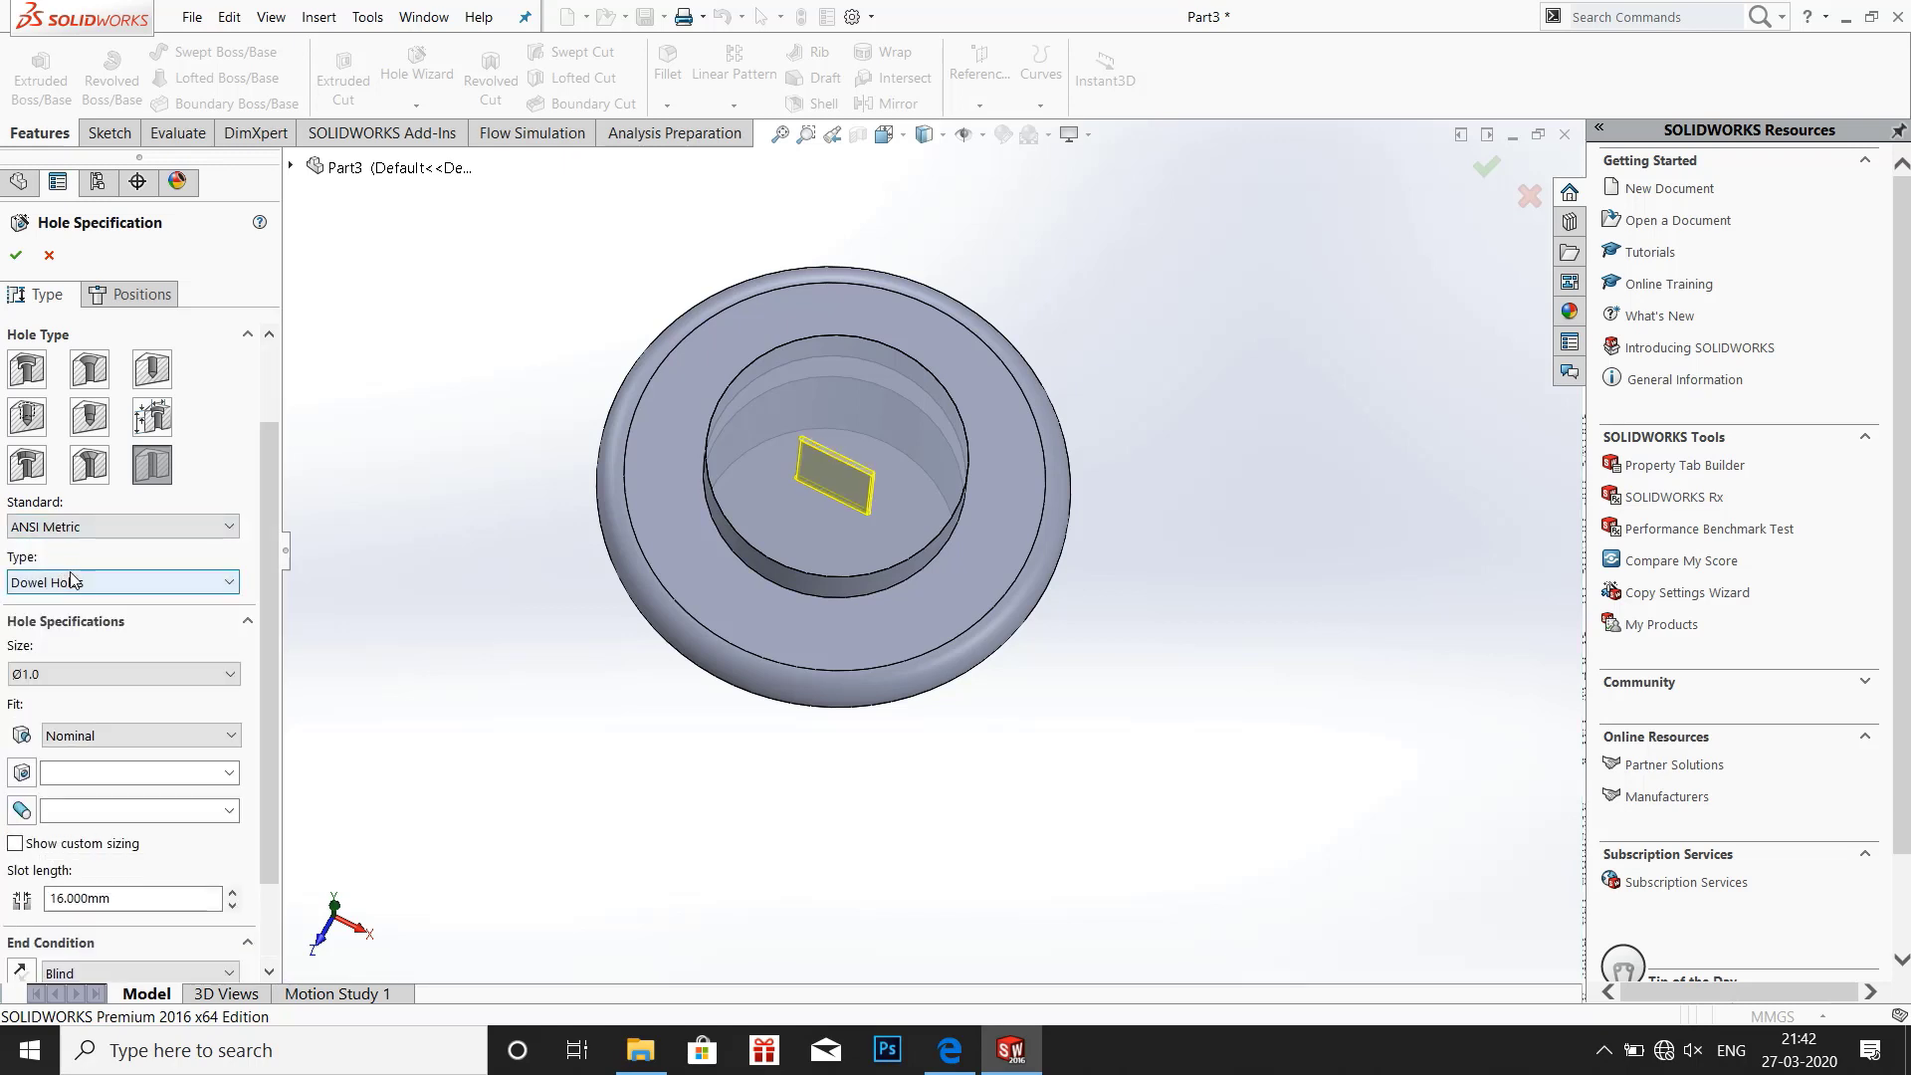
# Review the dowel hole sizes and fits, and set the slot's end condition to Through All
pyautogui.click(123, 680)
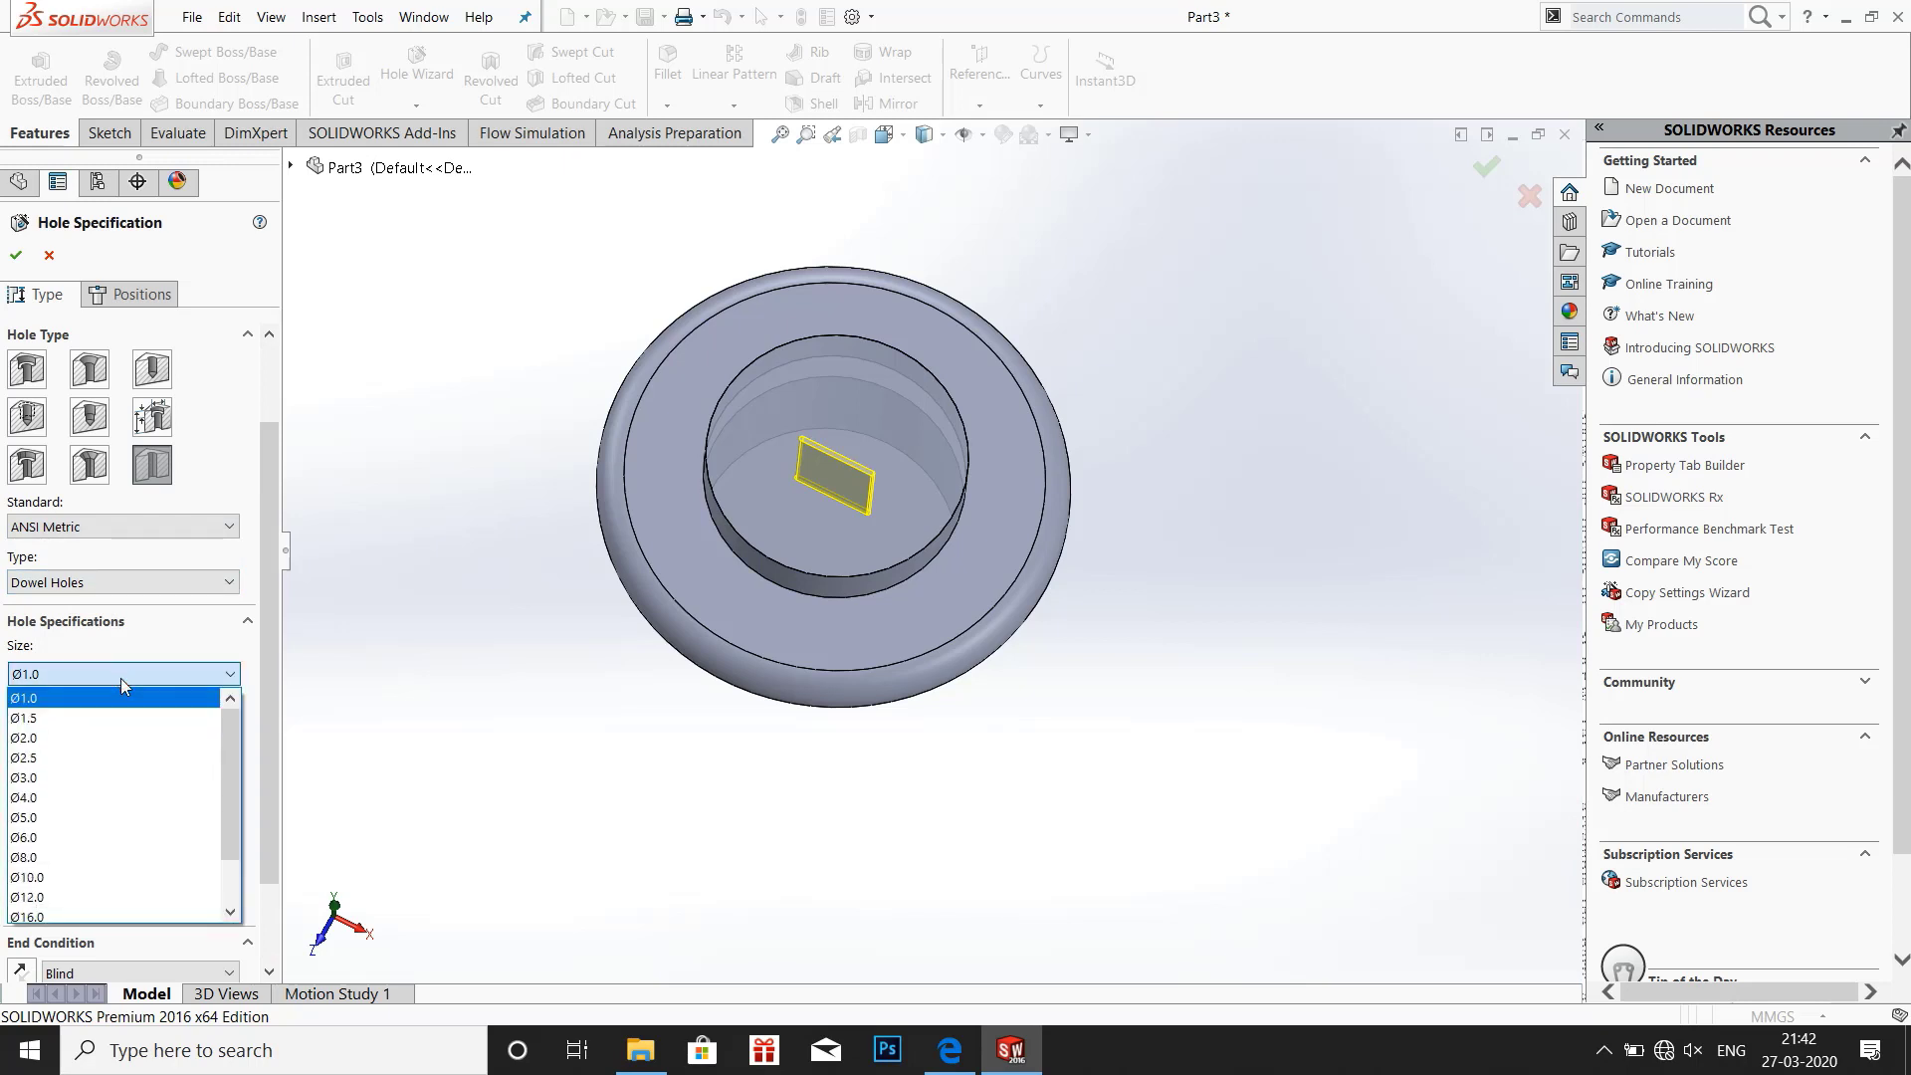
pyautogui.scroll(-1, 40, 775)
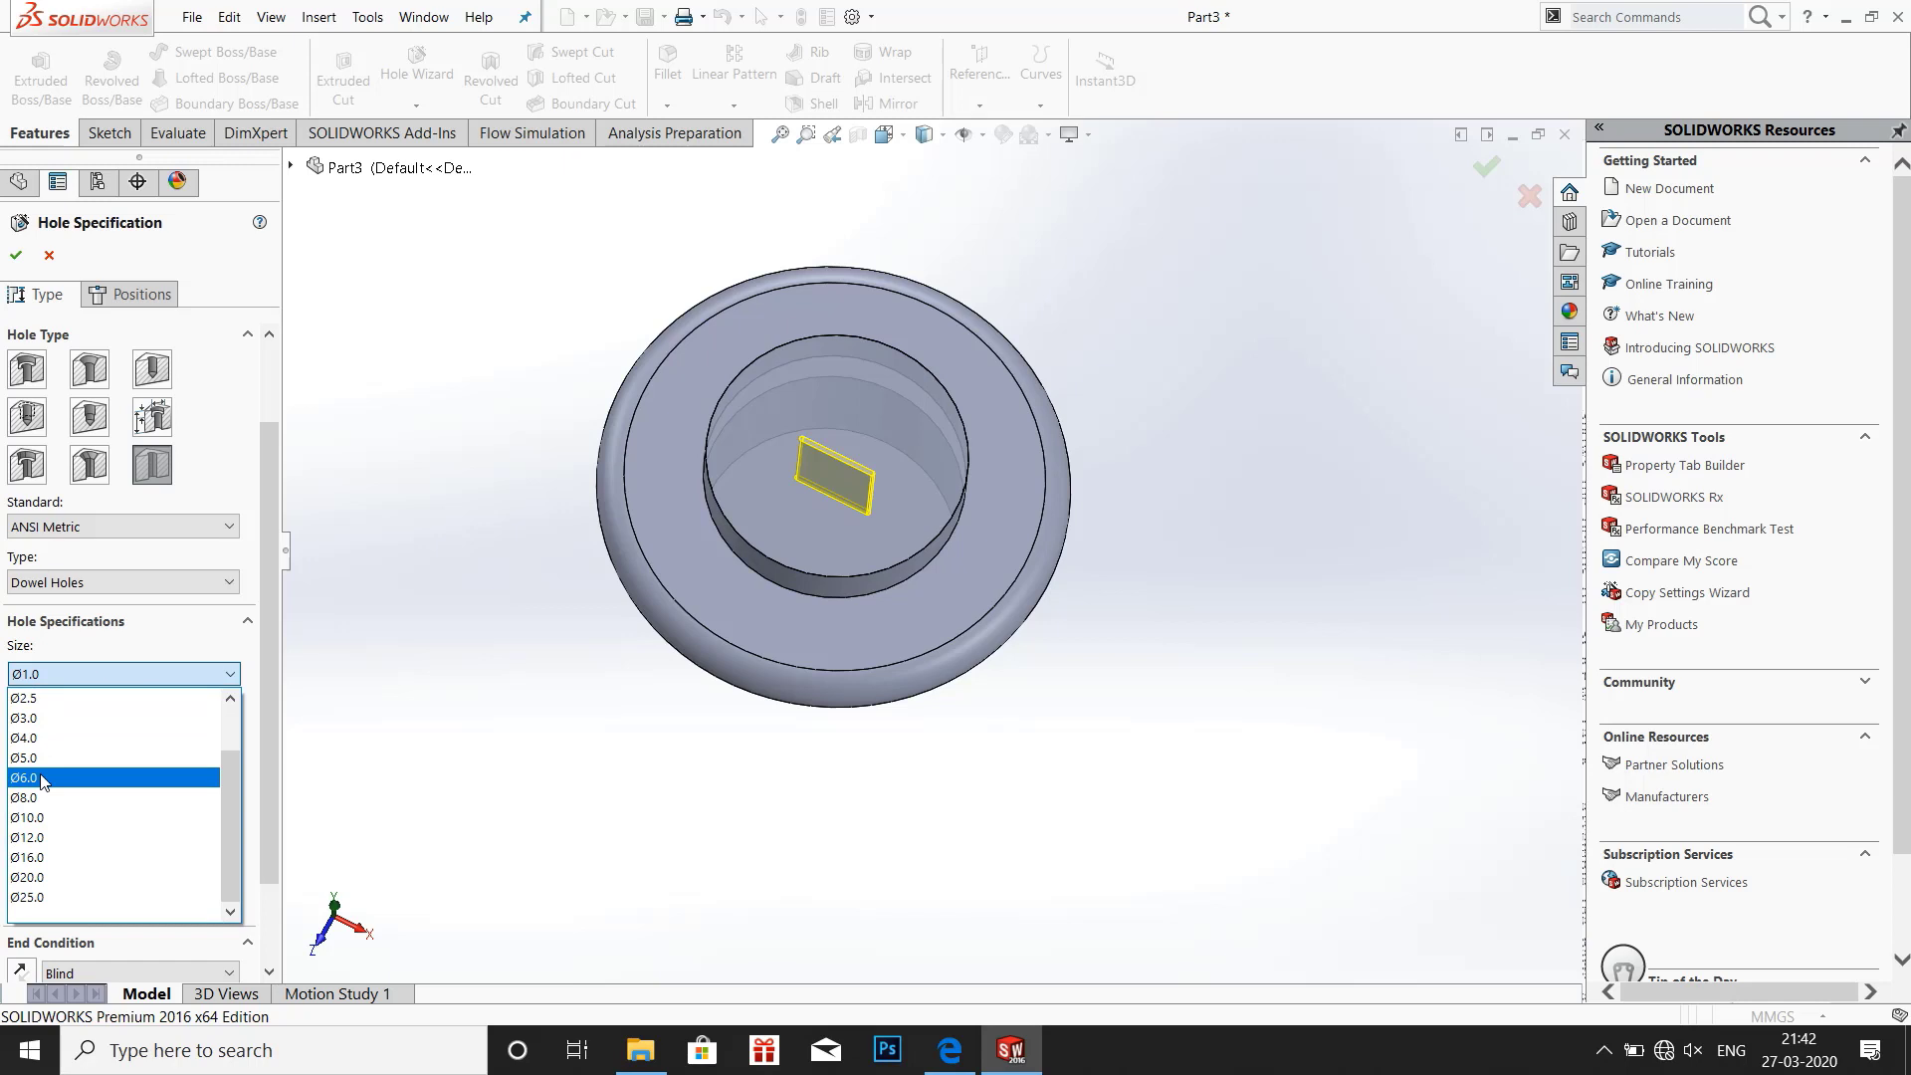
pyautogui.click(106, 673)
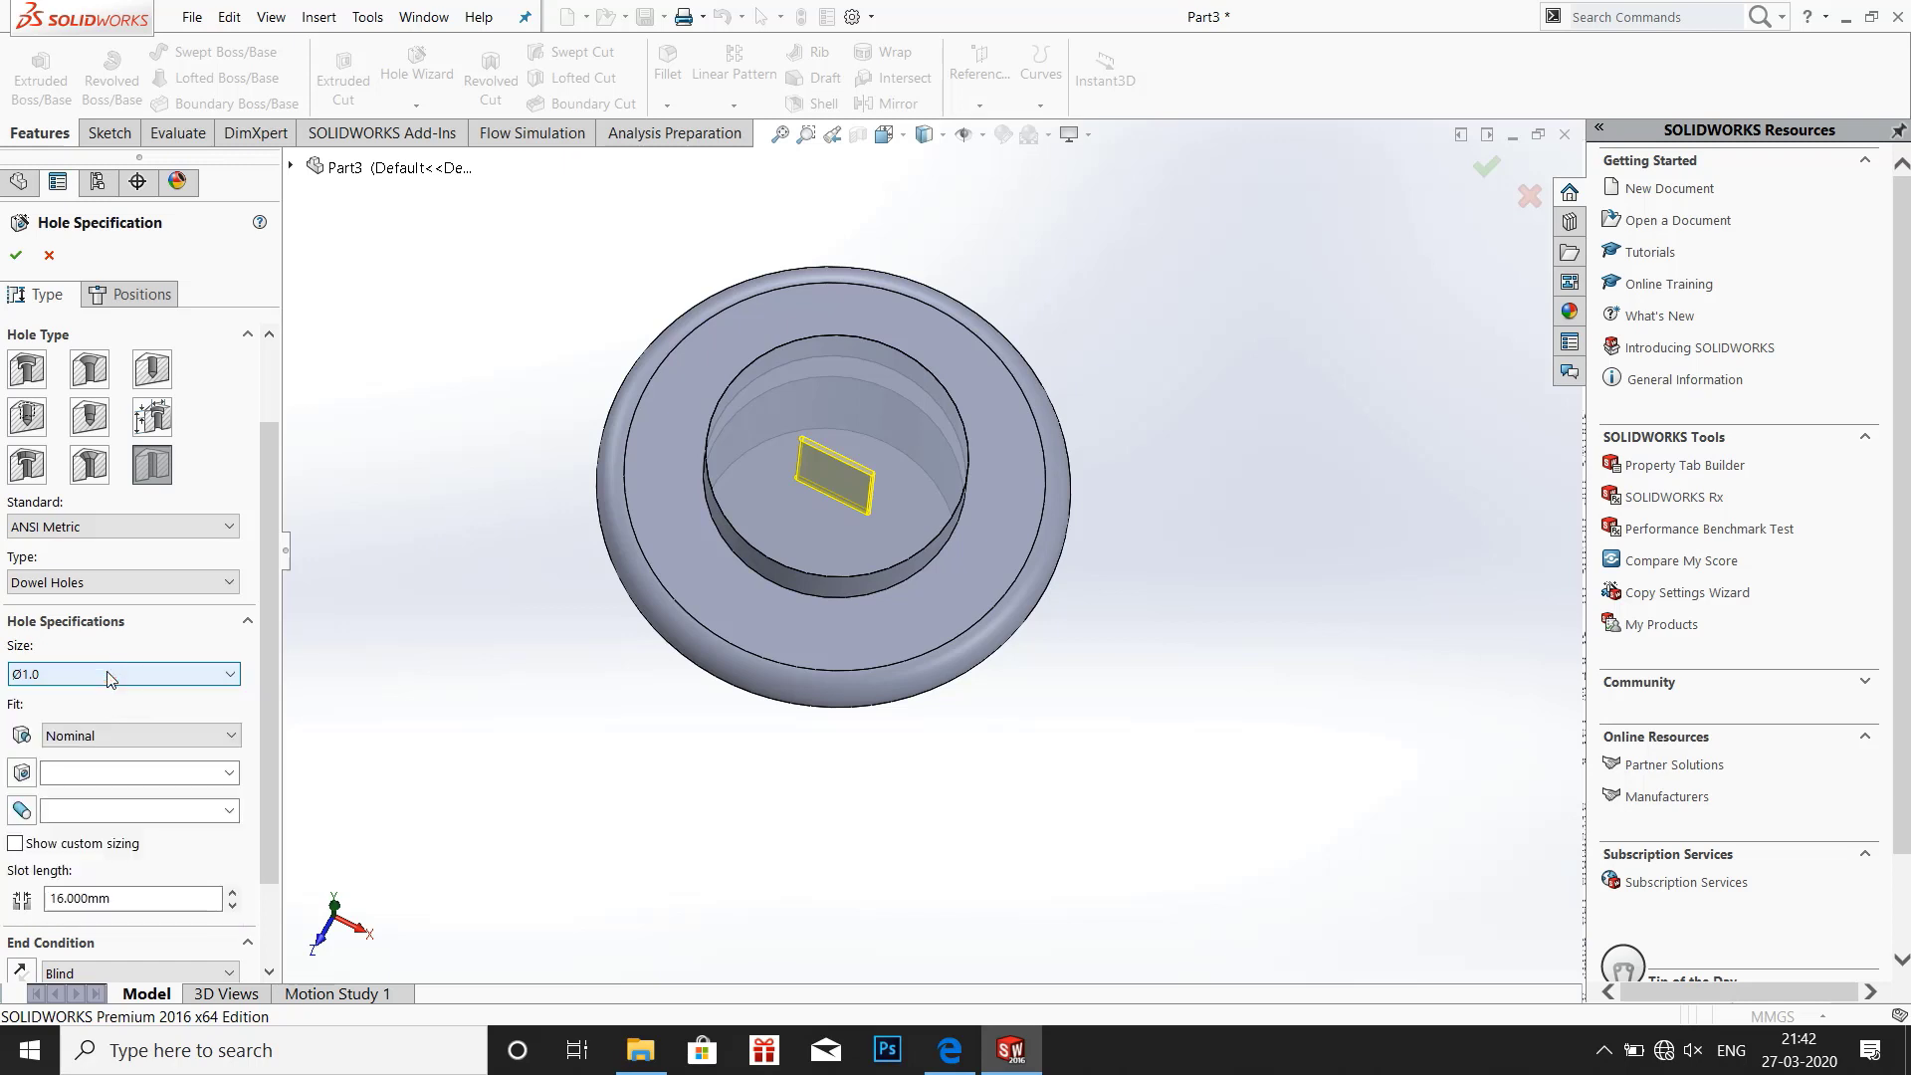
pyautogui.click(93, 736)
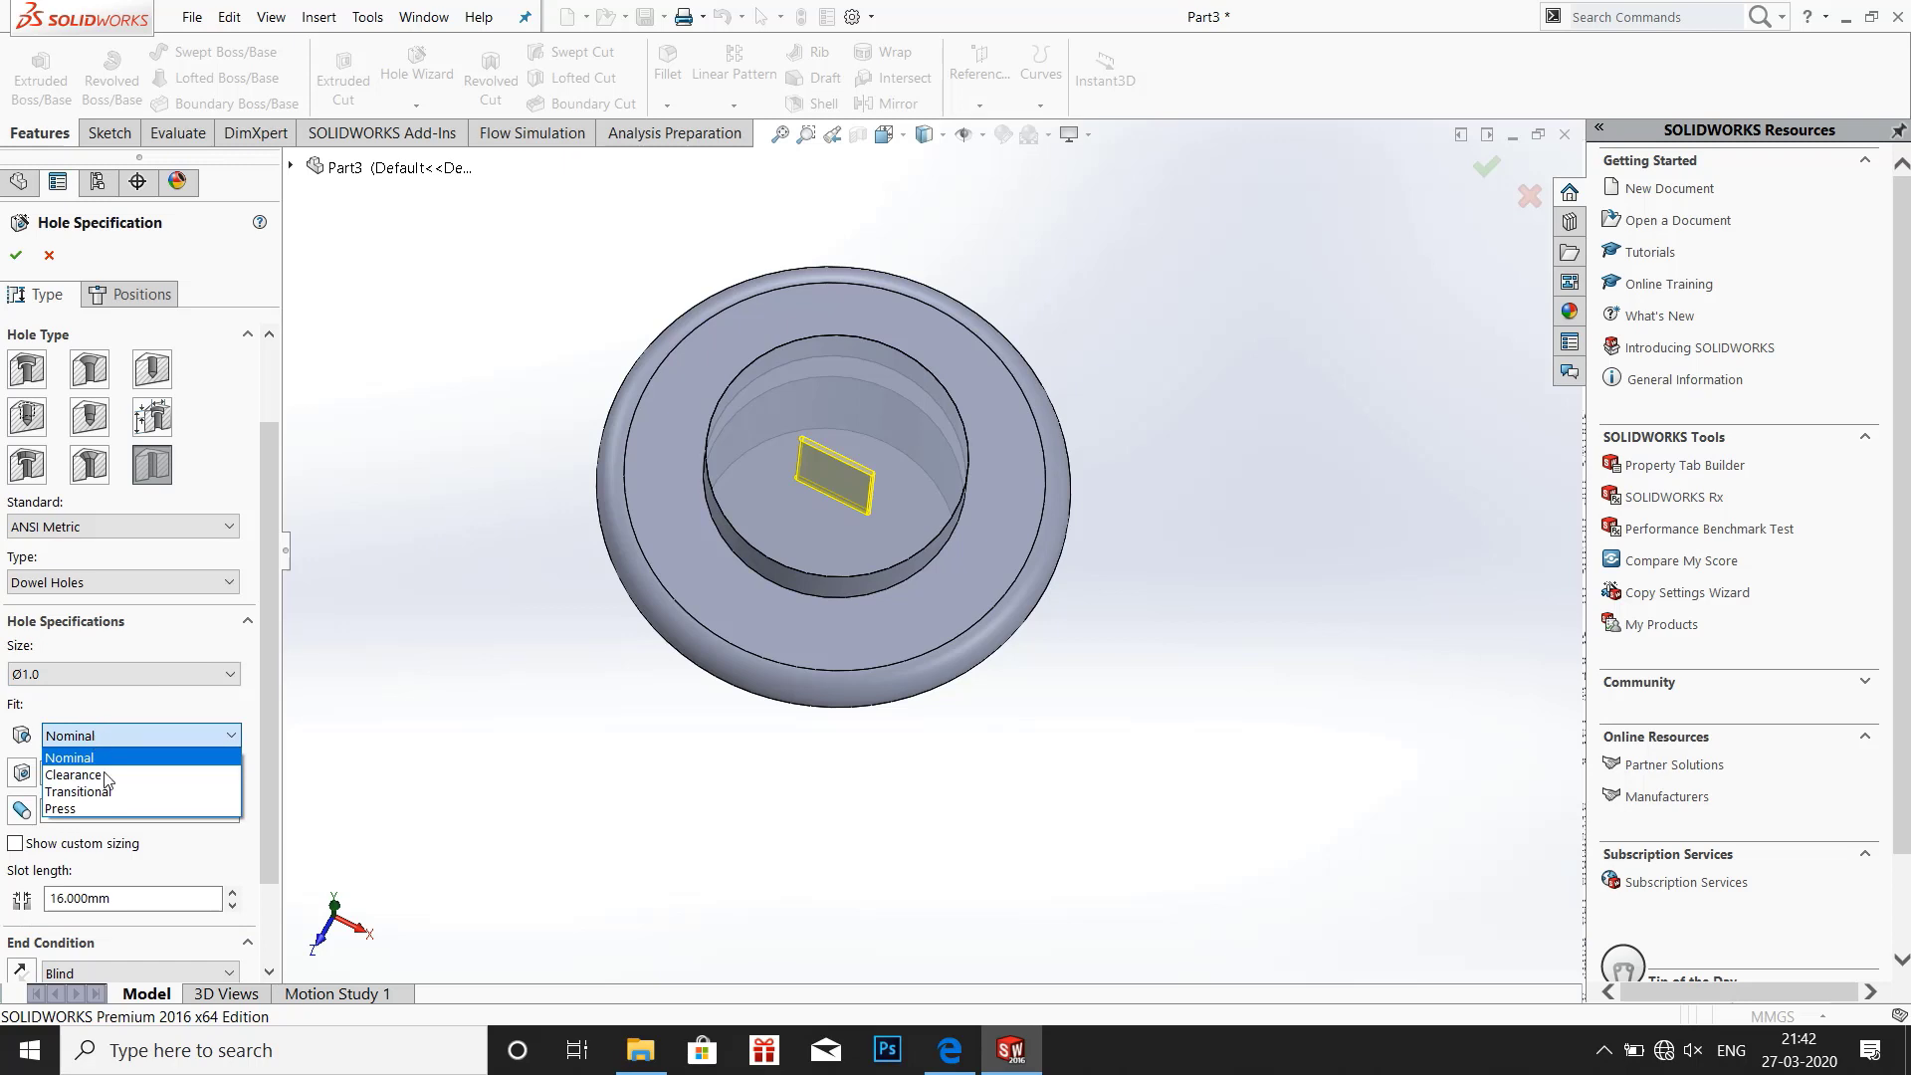
pyautogui.click(117, 859)
pyautogui.scroll(-3, 118, 859)
pyautogui.scroll(-1, 118, 866)
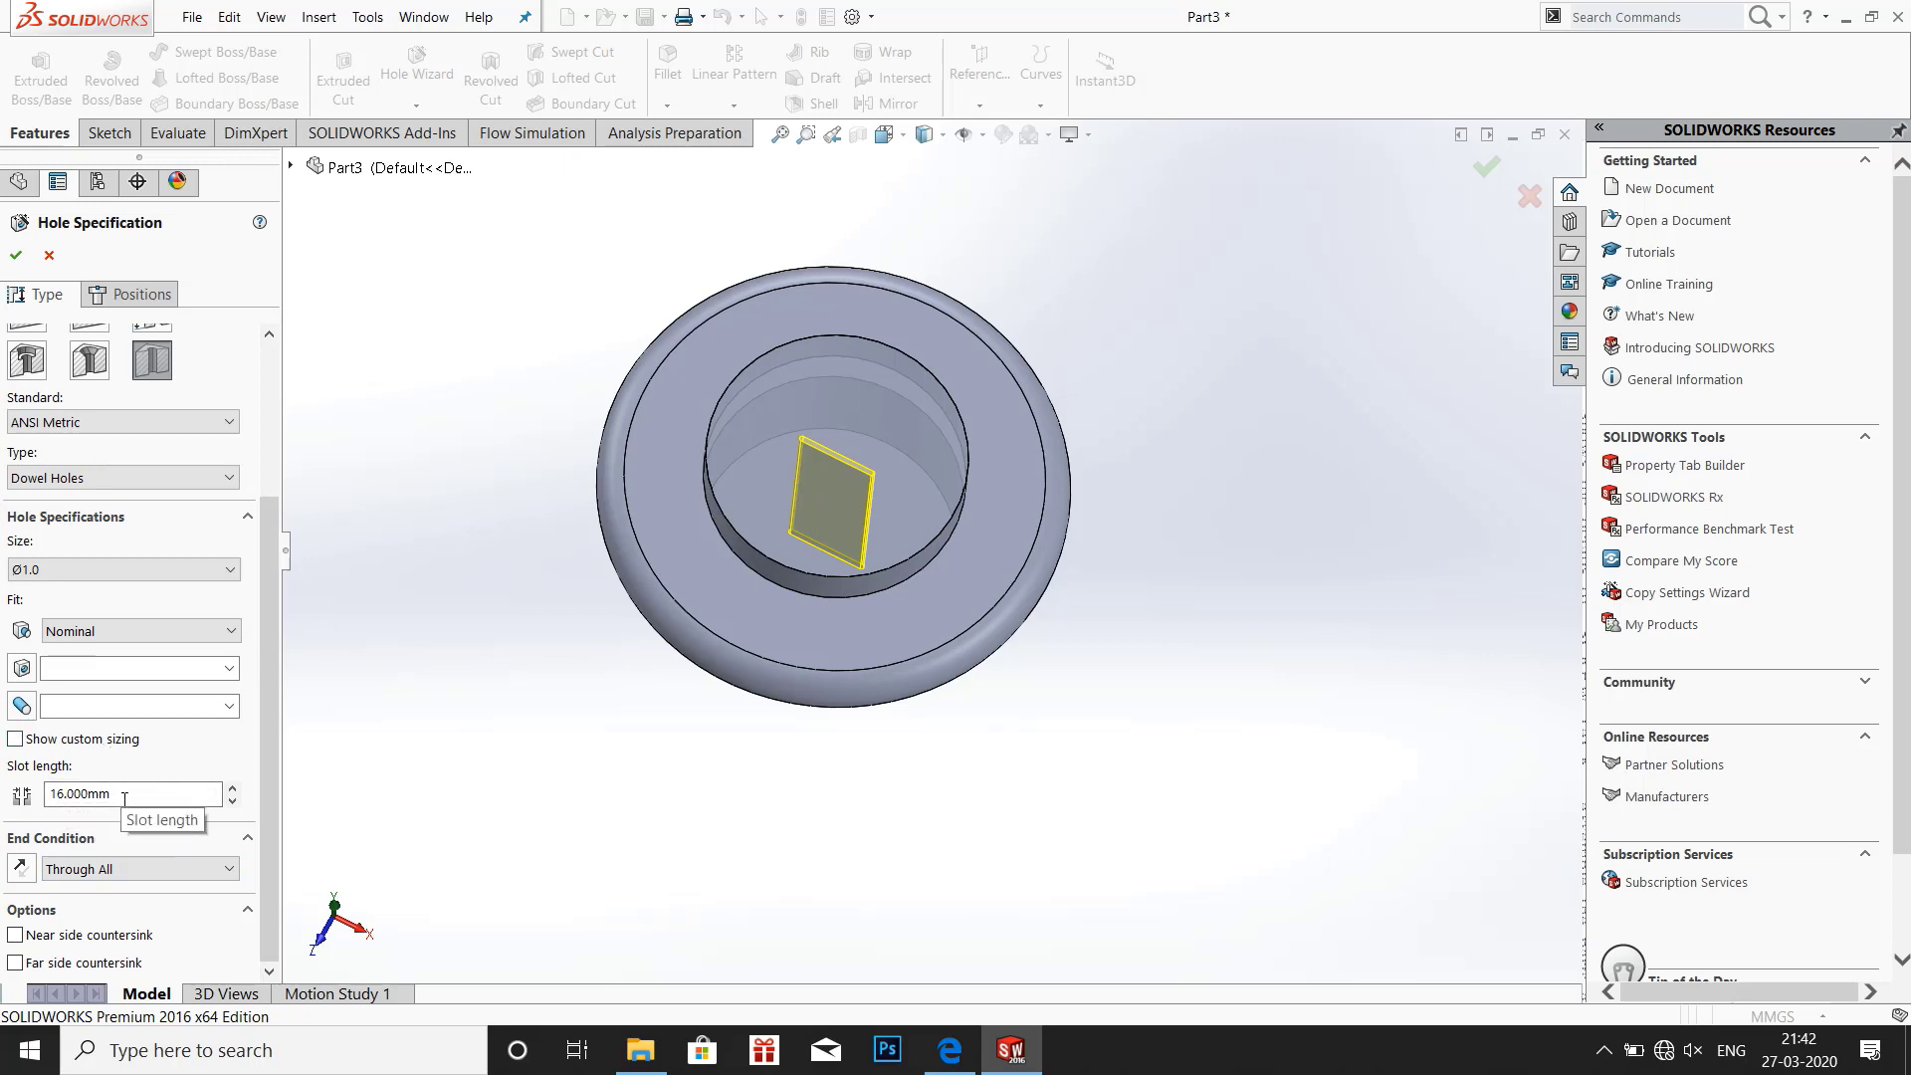
pyautogui.click(112, 874)
pyautogui.click(104, 908)
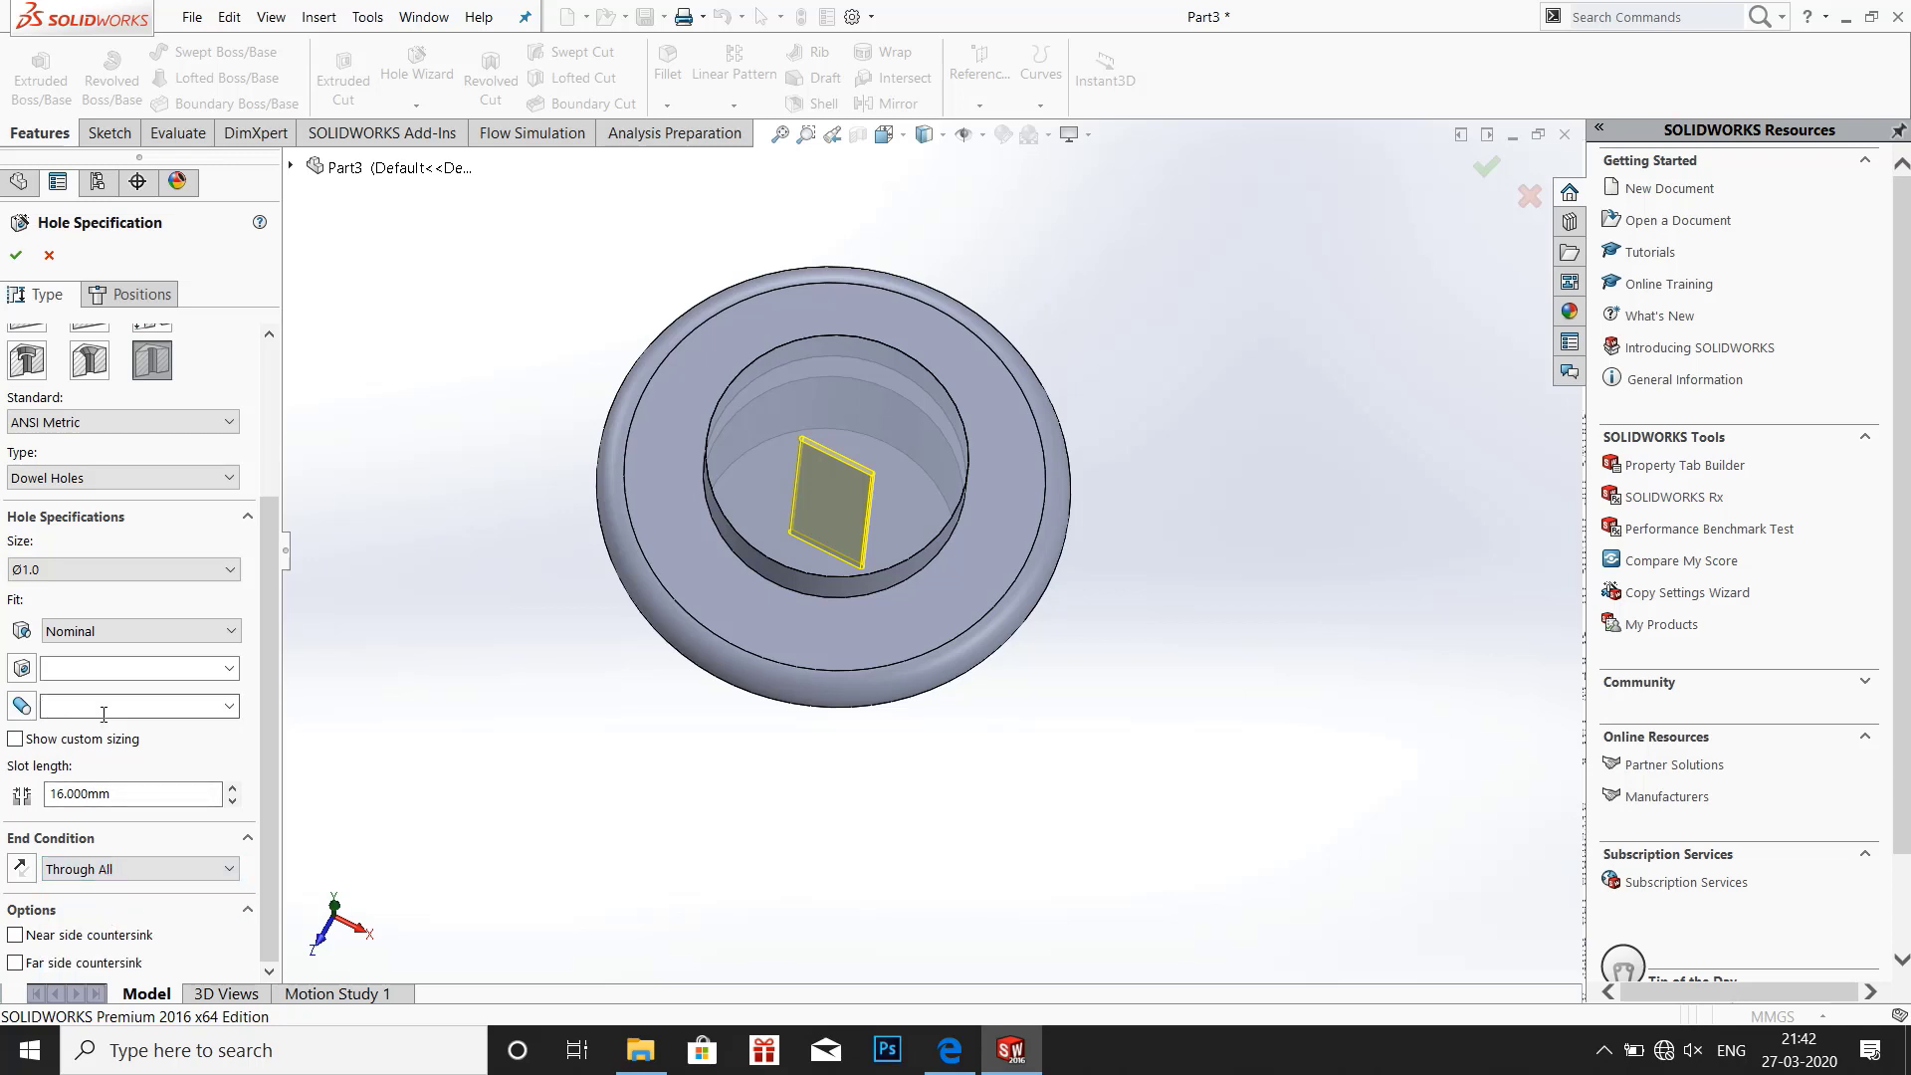
# Set the slot's type to Screw Clearances with size M39
pyautogui.click(232, 705)
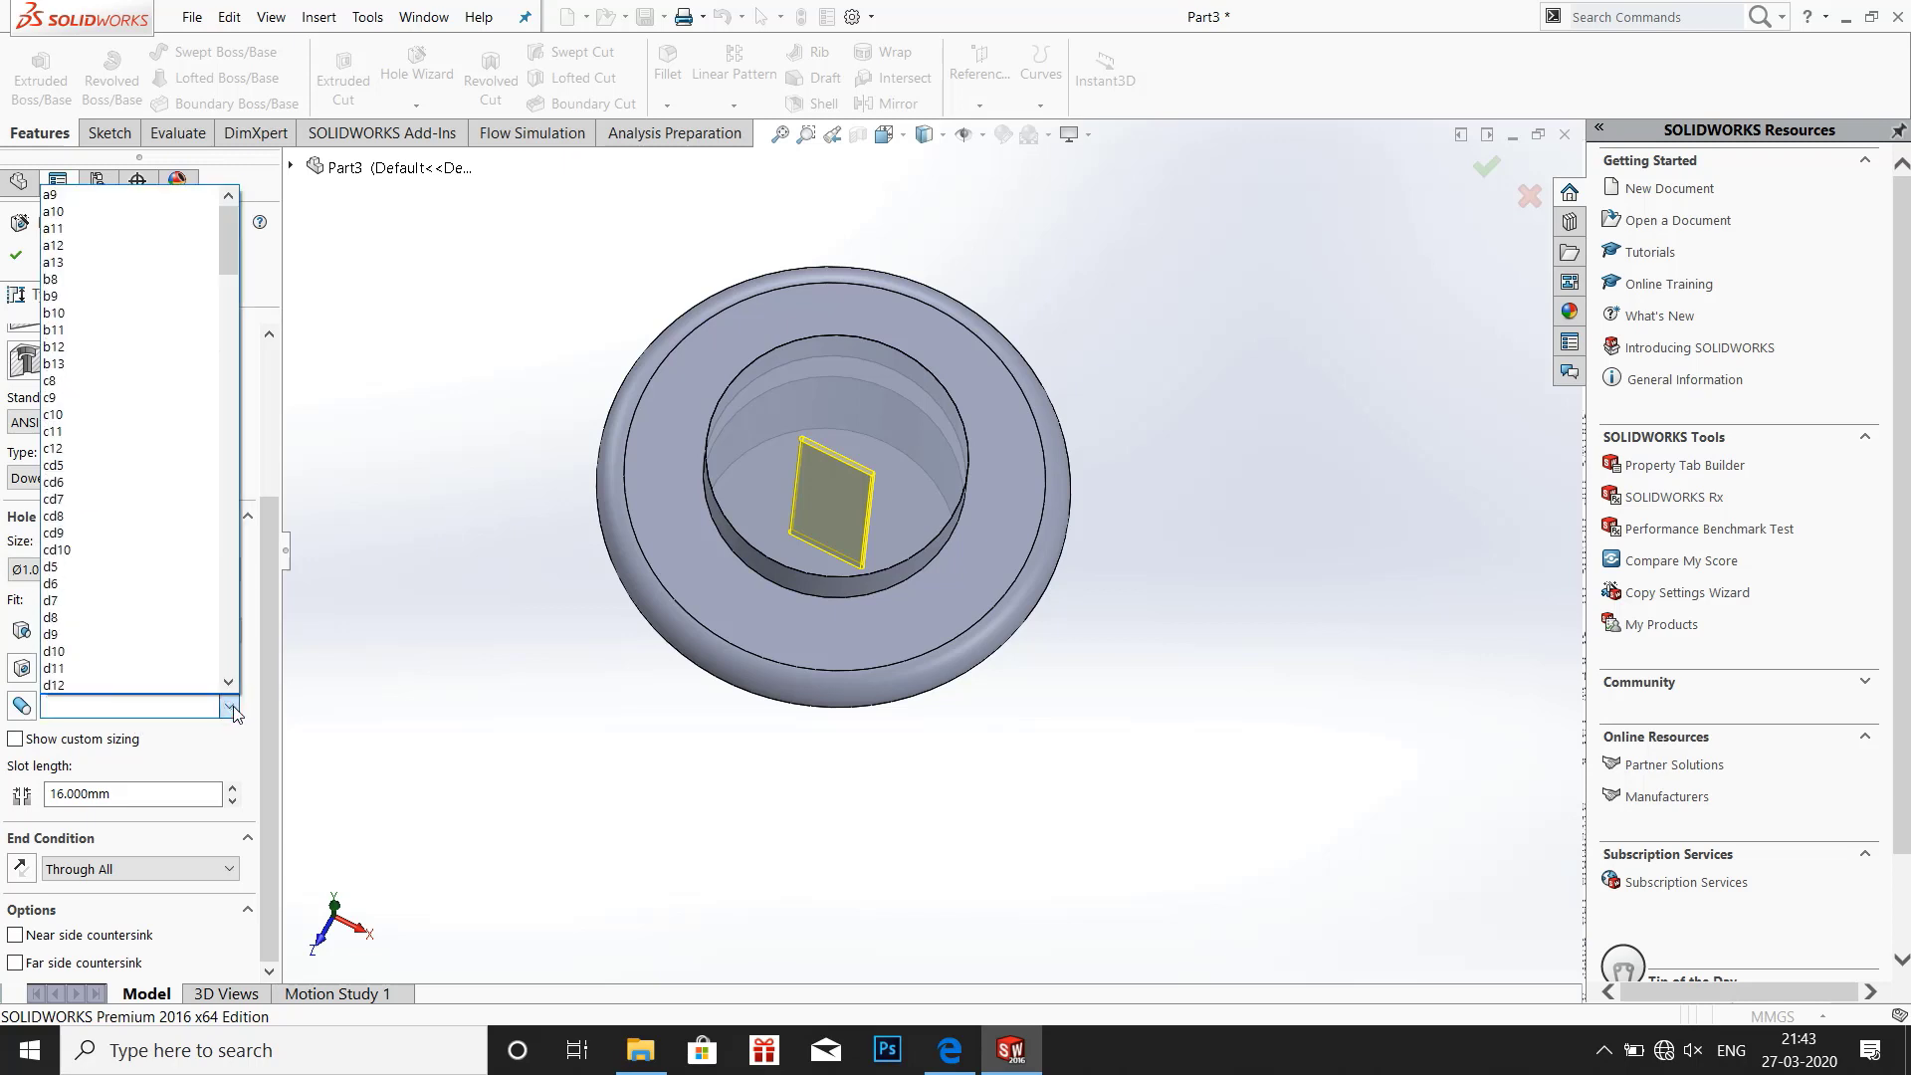
pyautogui.click(313, 570)
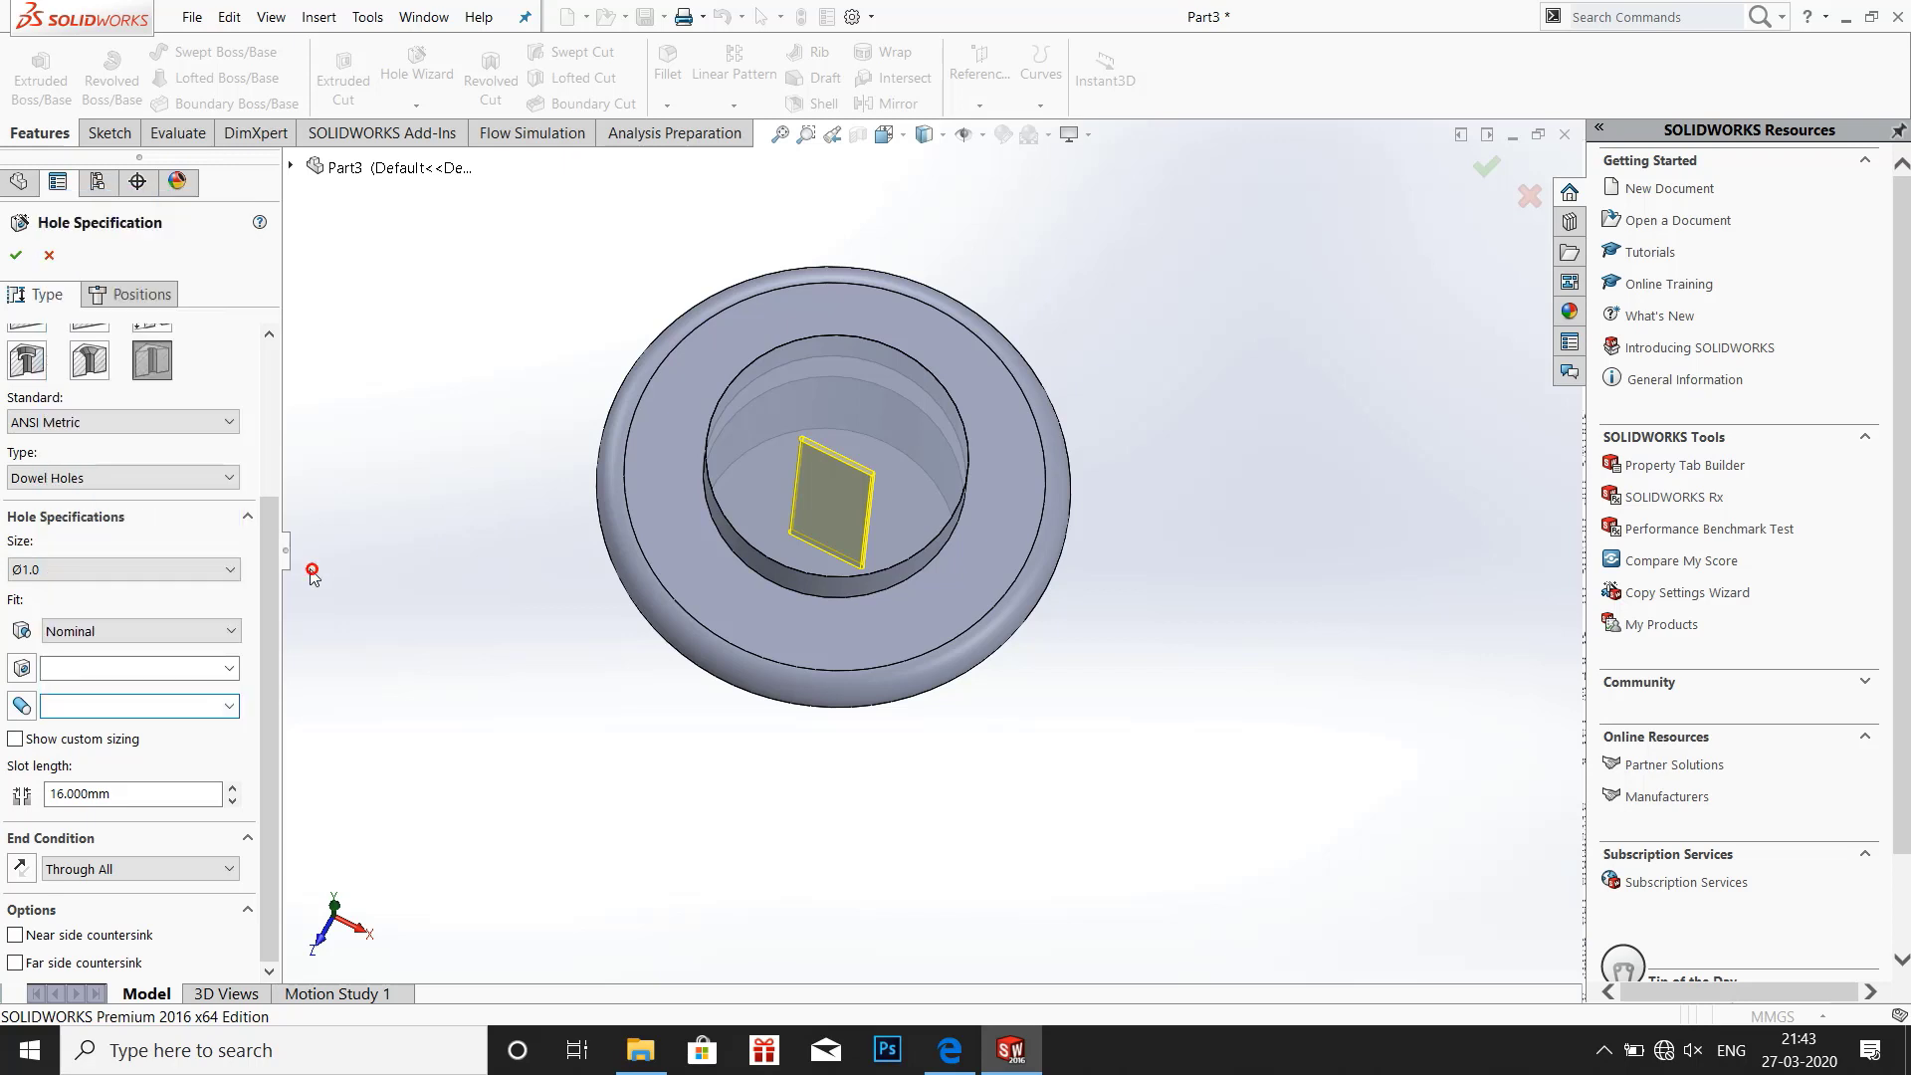
pyautogui.click(221, 480)
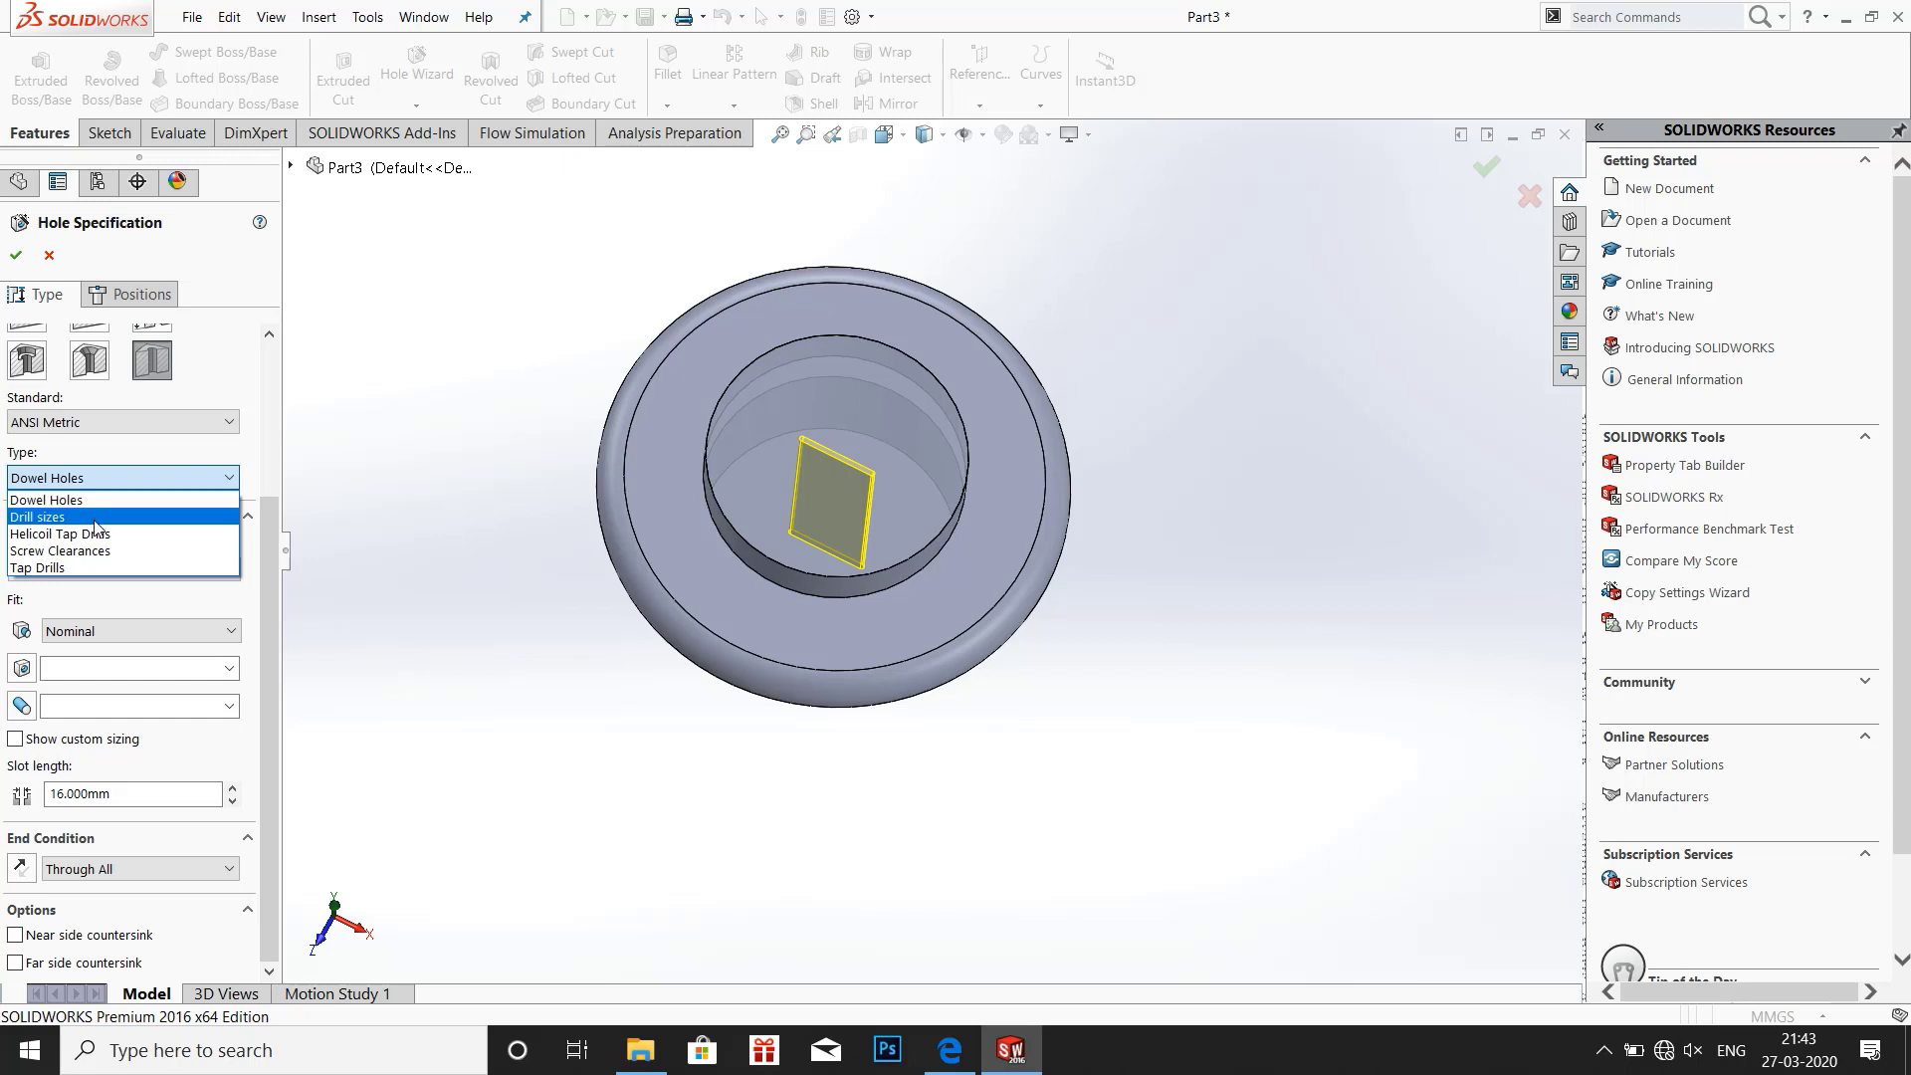
pyautogui.click(53, 551)
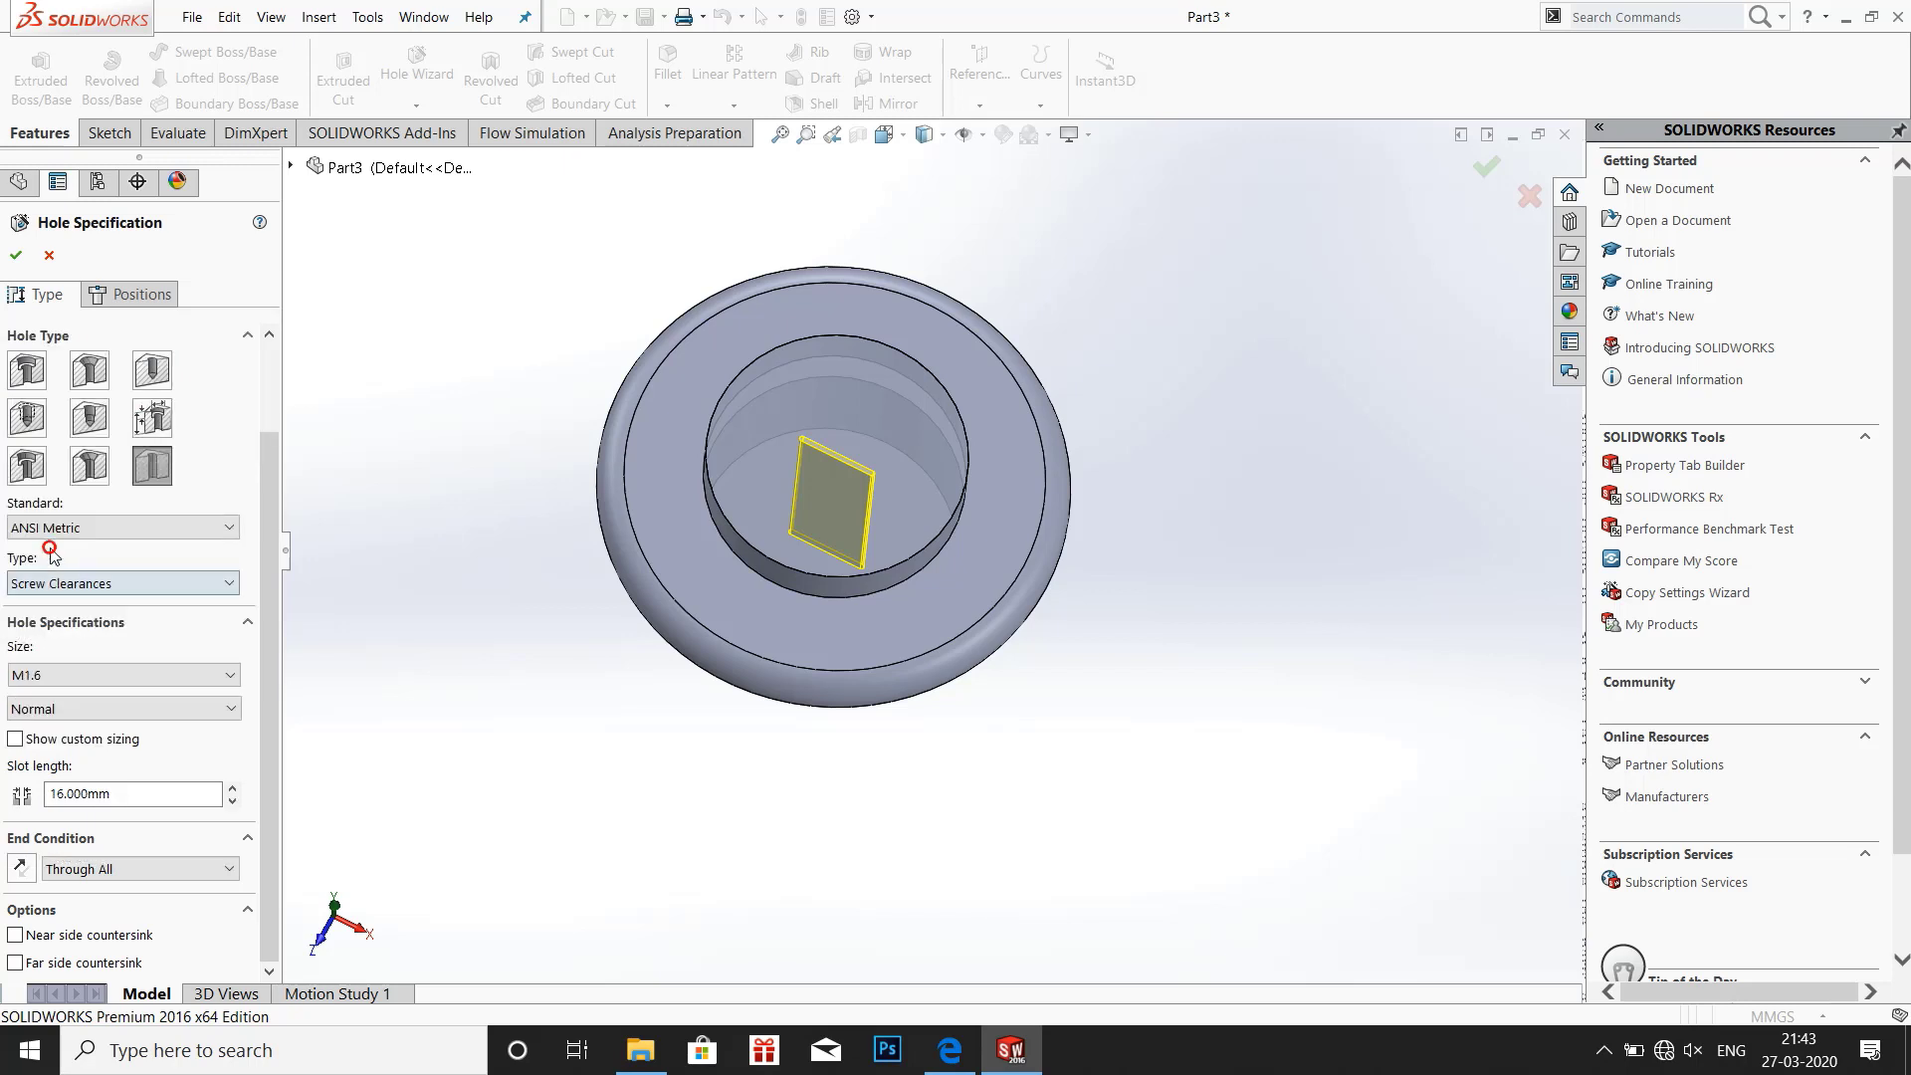
pyautogui.click(75, 679)
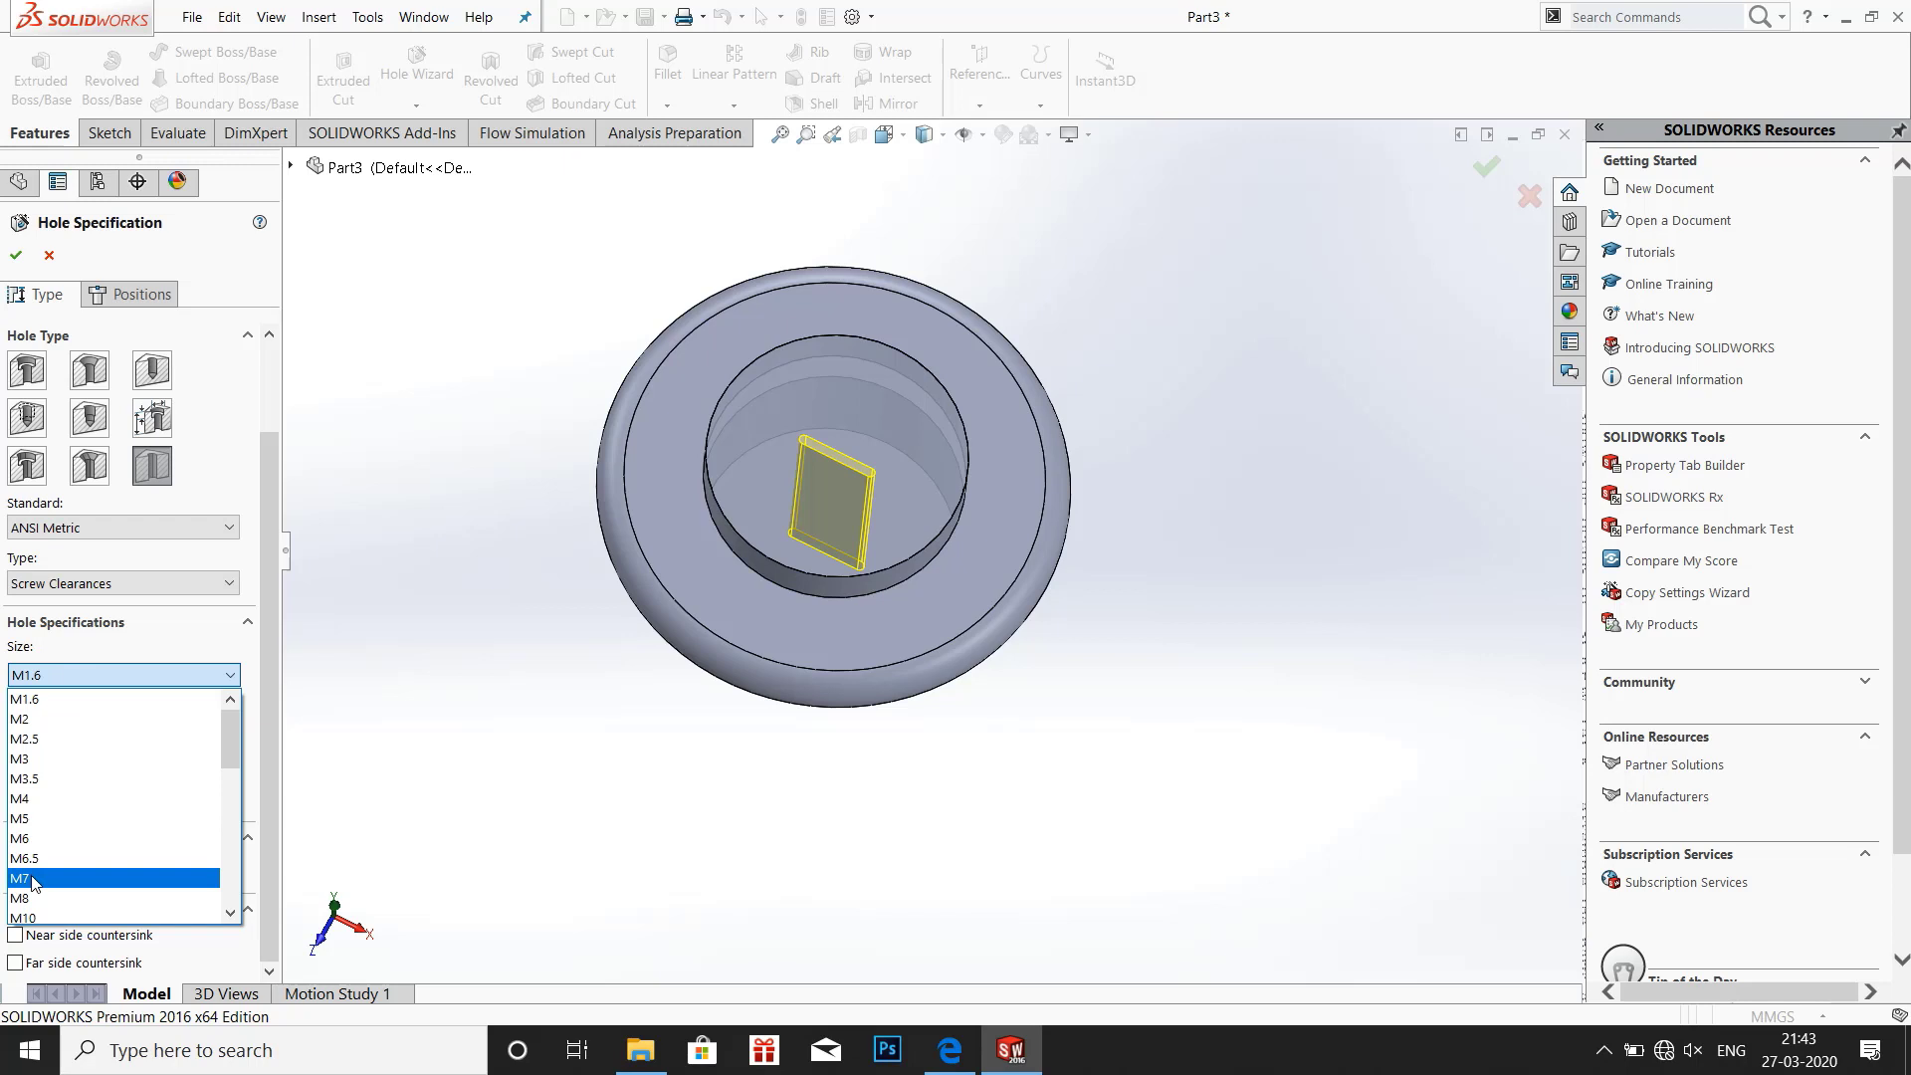
pyautogui.scroll(-4, 33, 881)
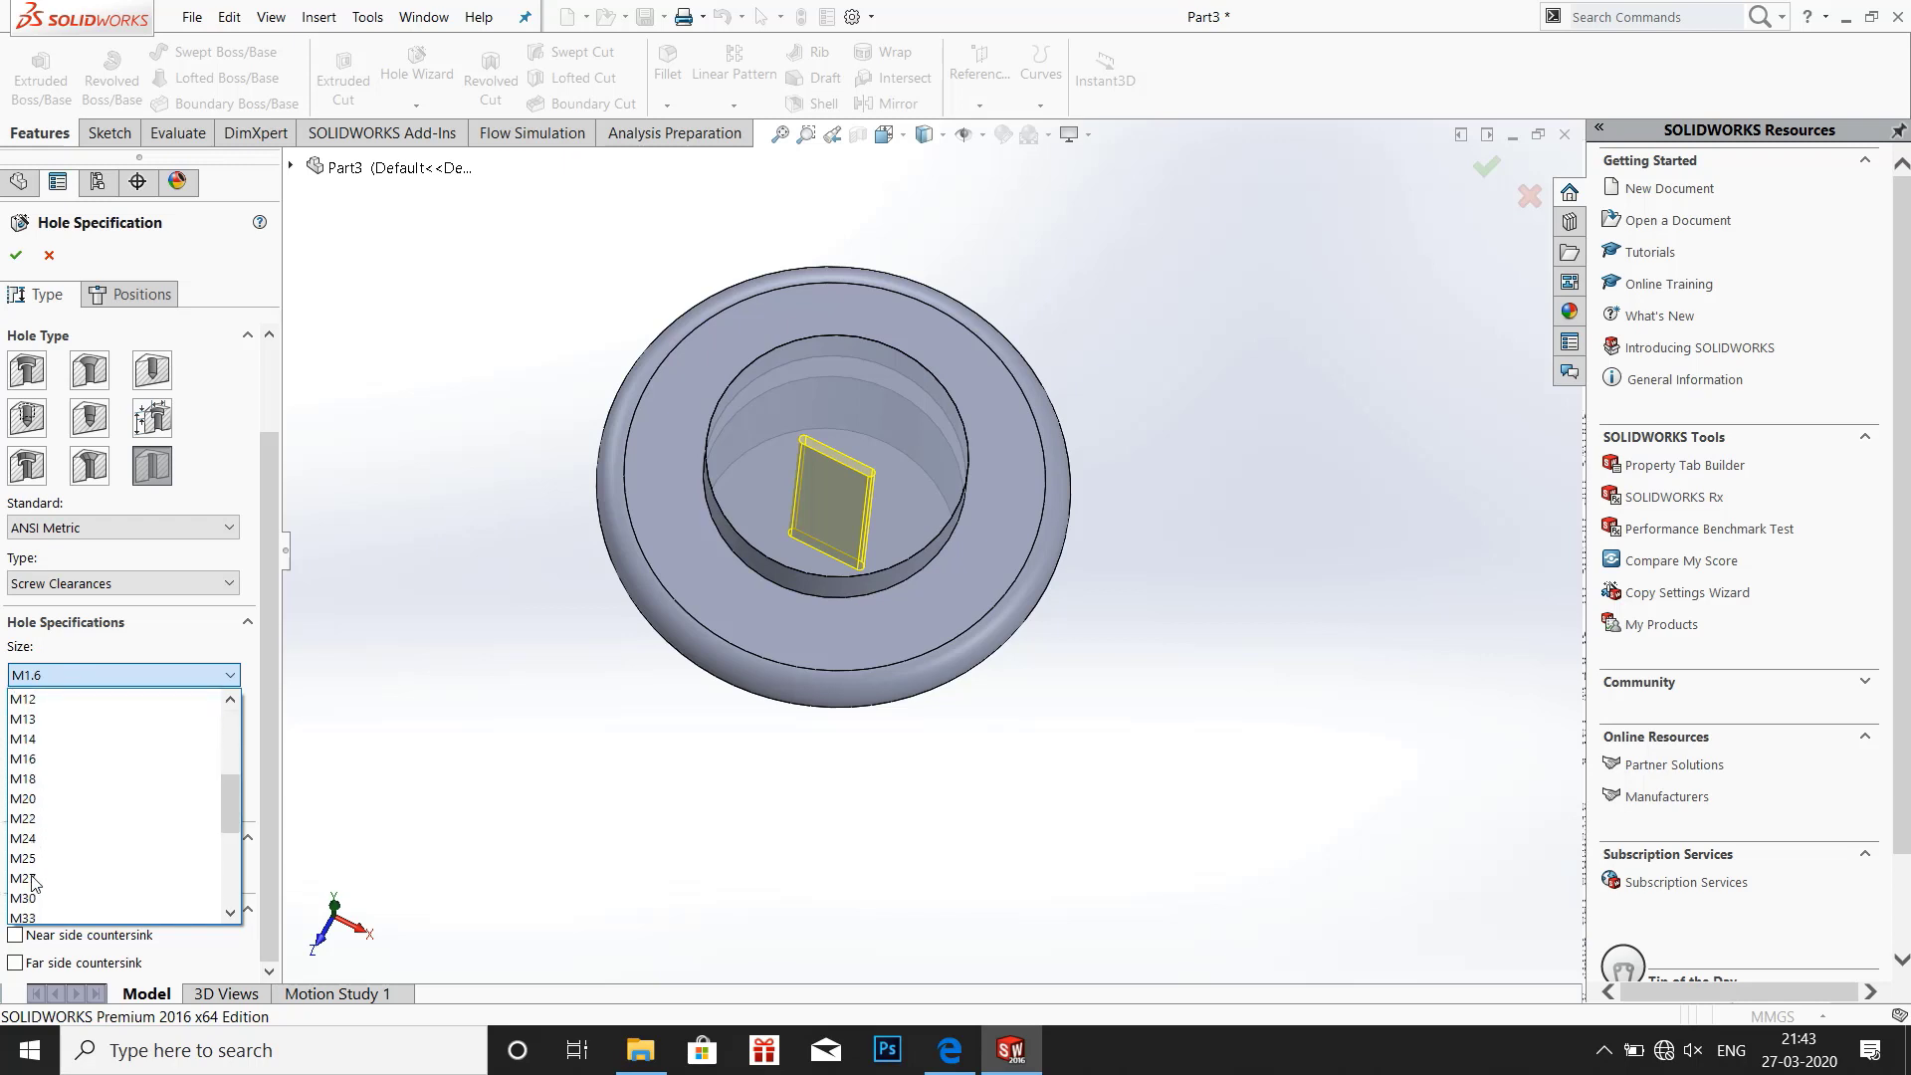
pyautogui.scroll(-1, 33, 881)
pyautogui.scroll(-3, 40, 894)
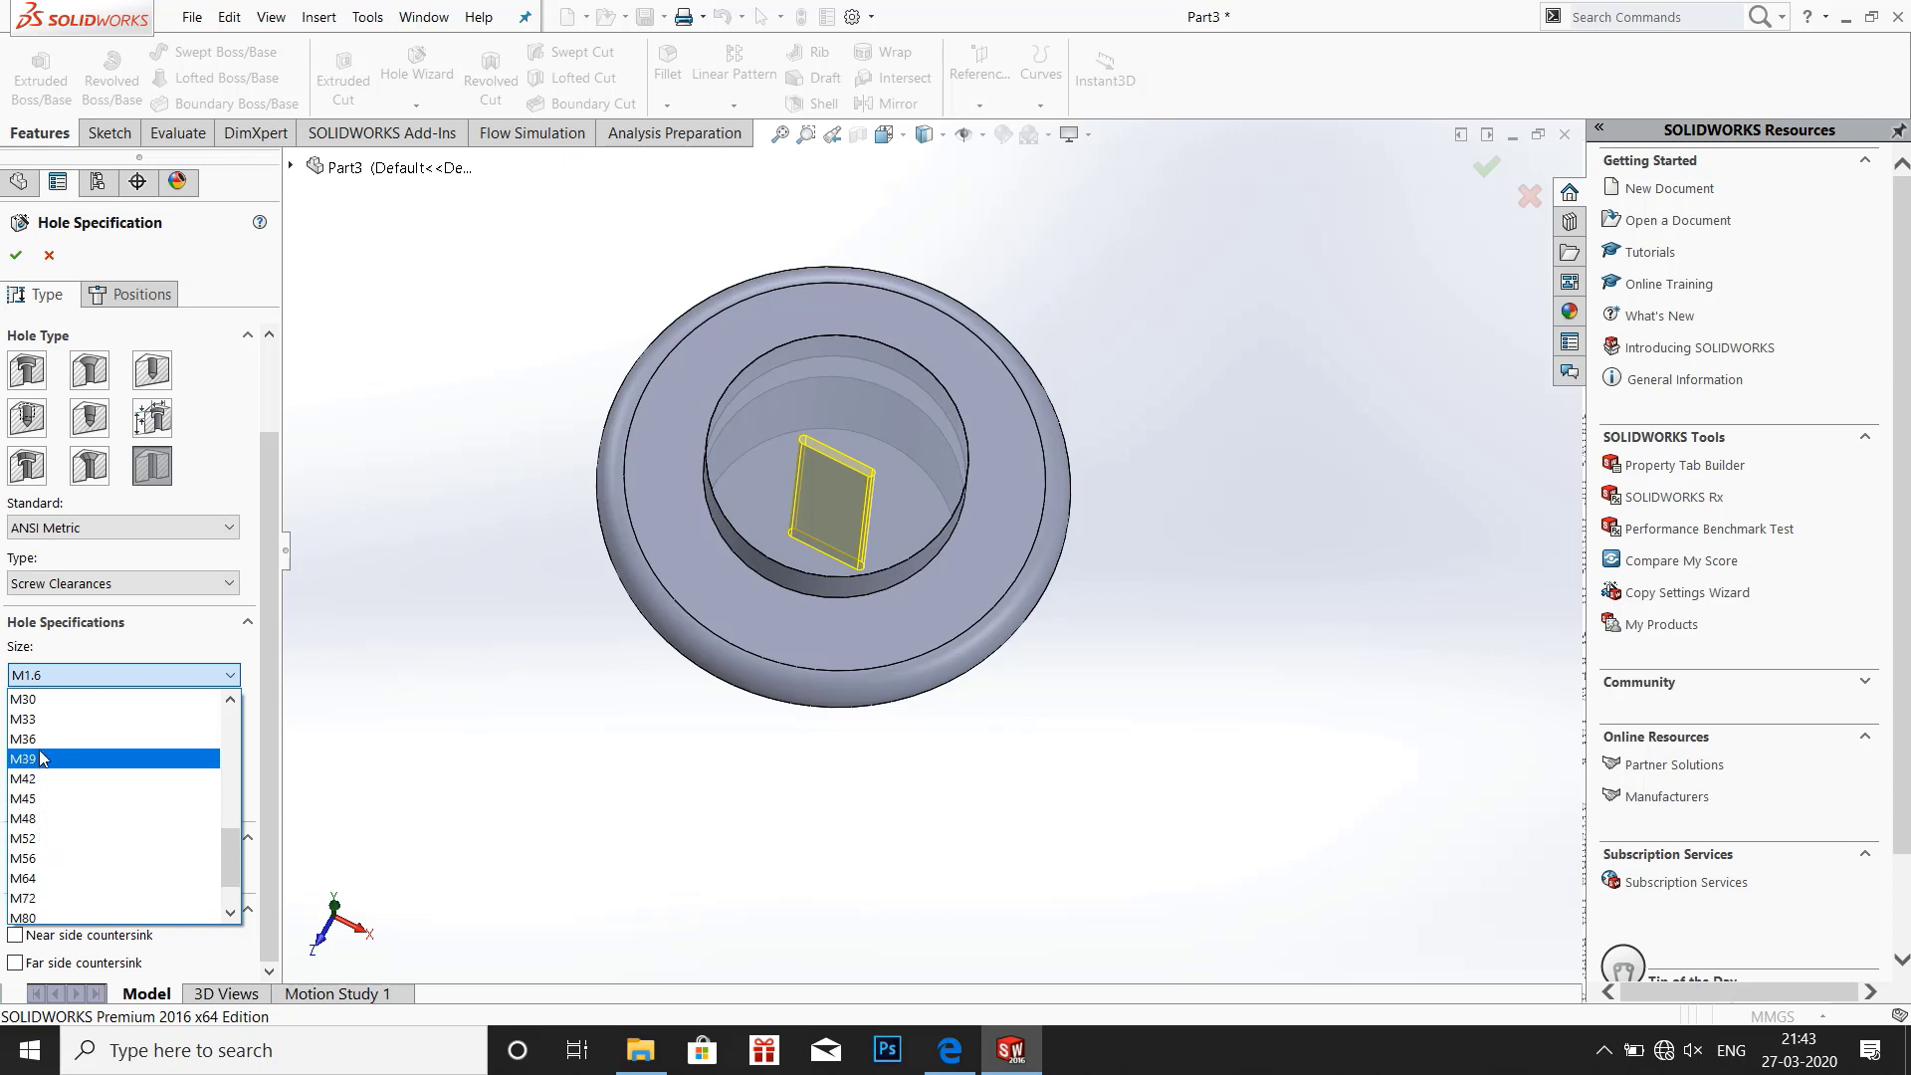
pyautogui.click(41, 758)
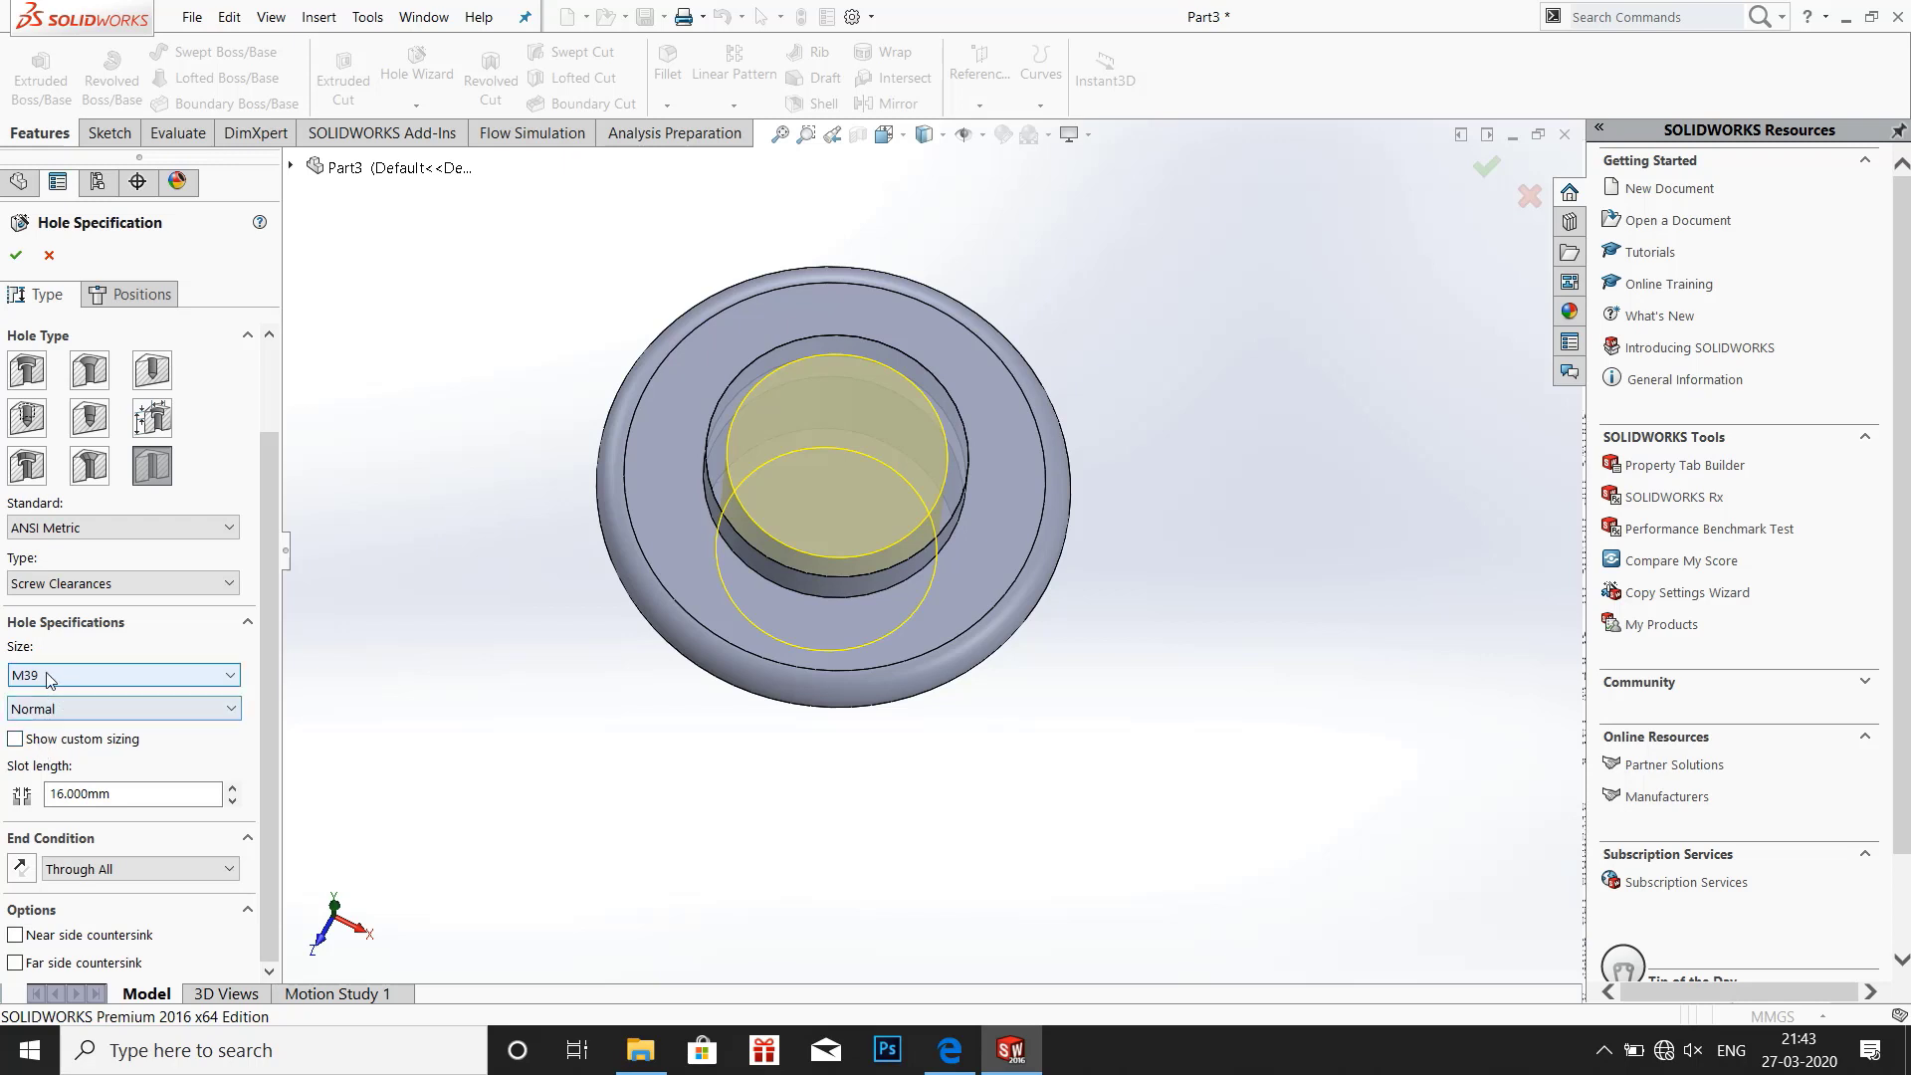
# Enable custom sizing for the slot and set the through hole diameter to 38 mm
pyautogui.click(14, 740)
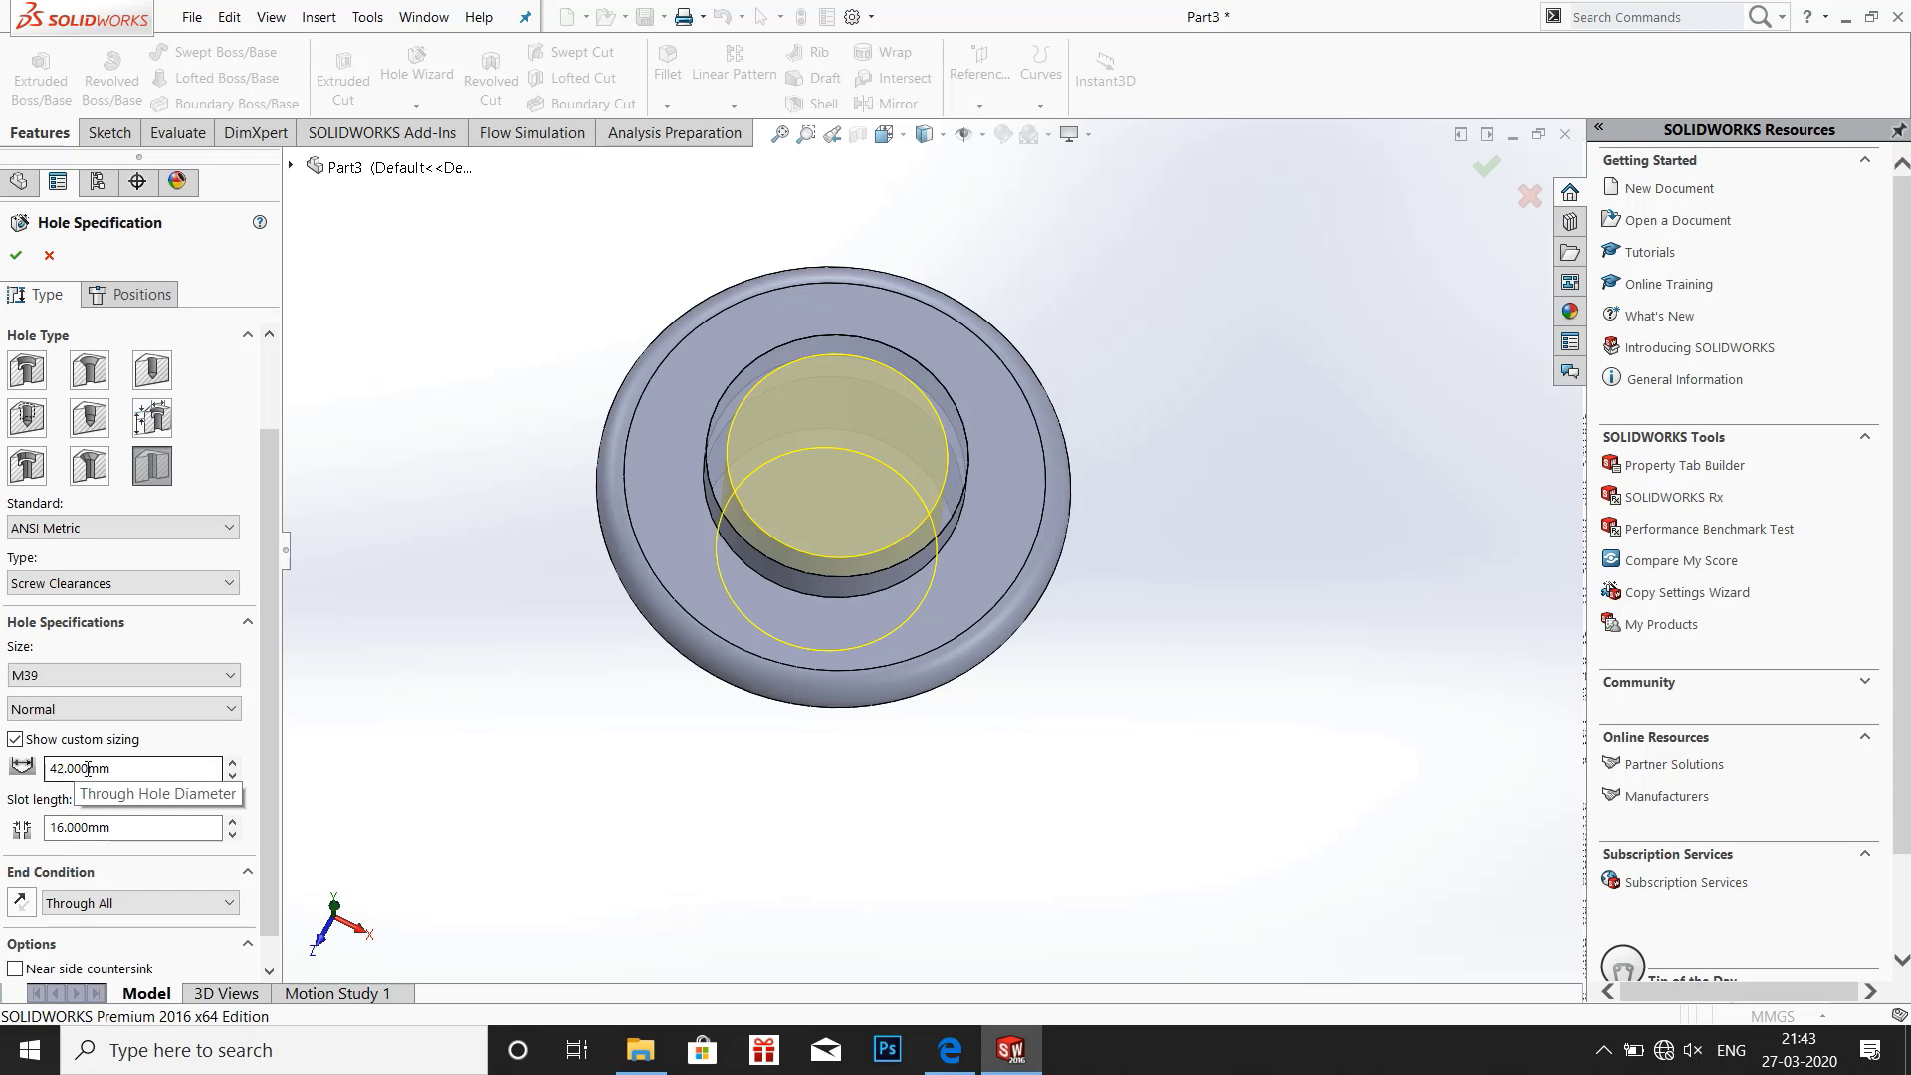
pyautogui.click(63, 769)
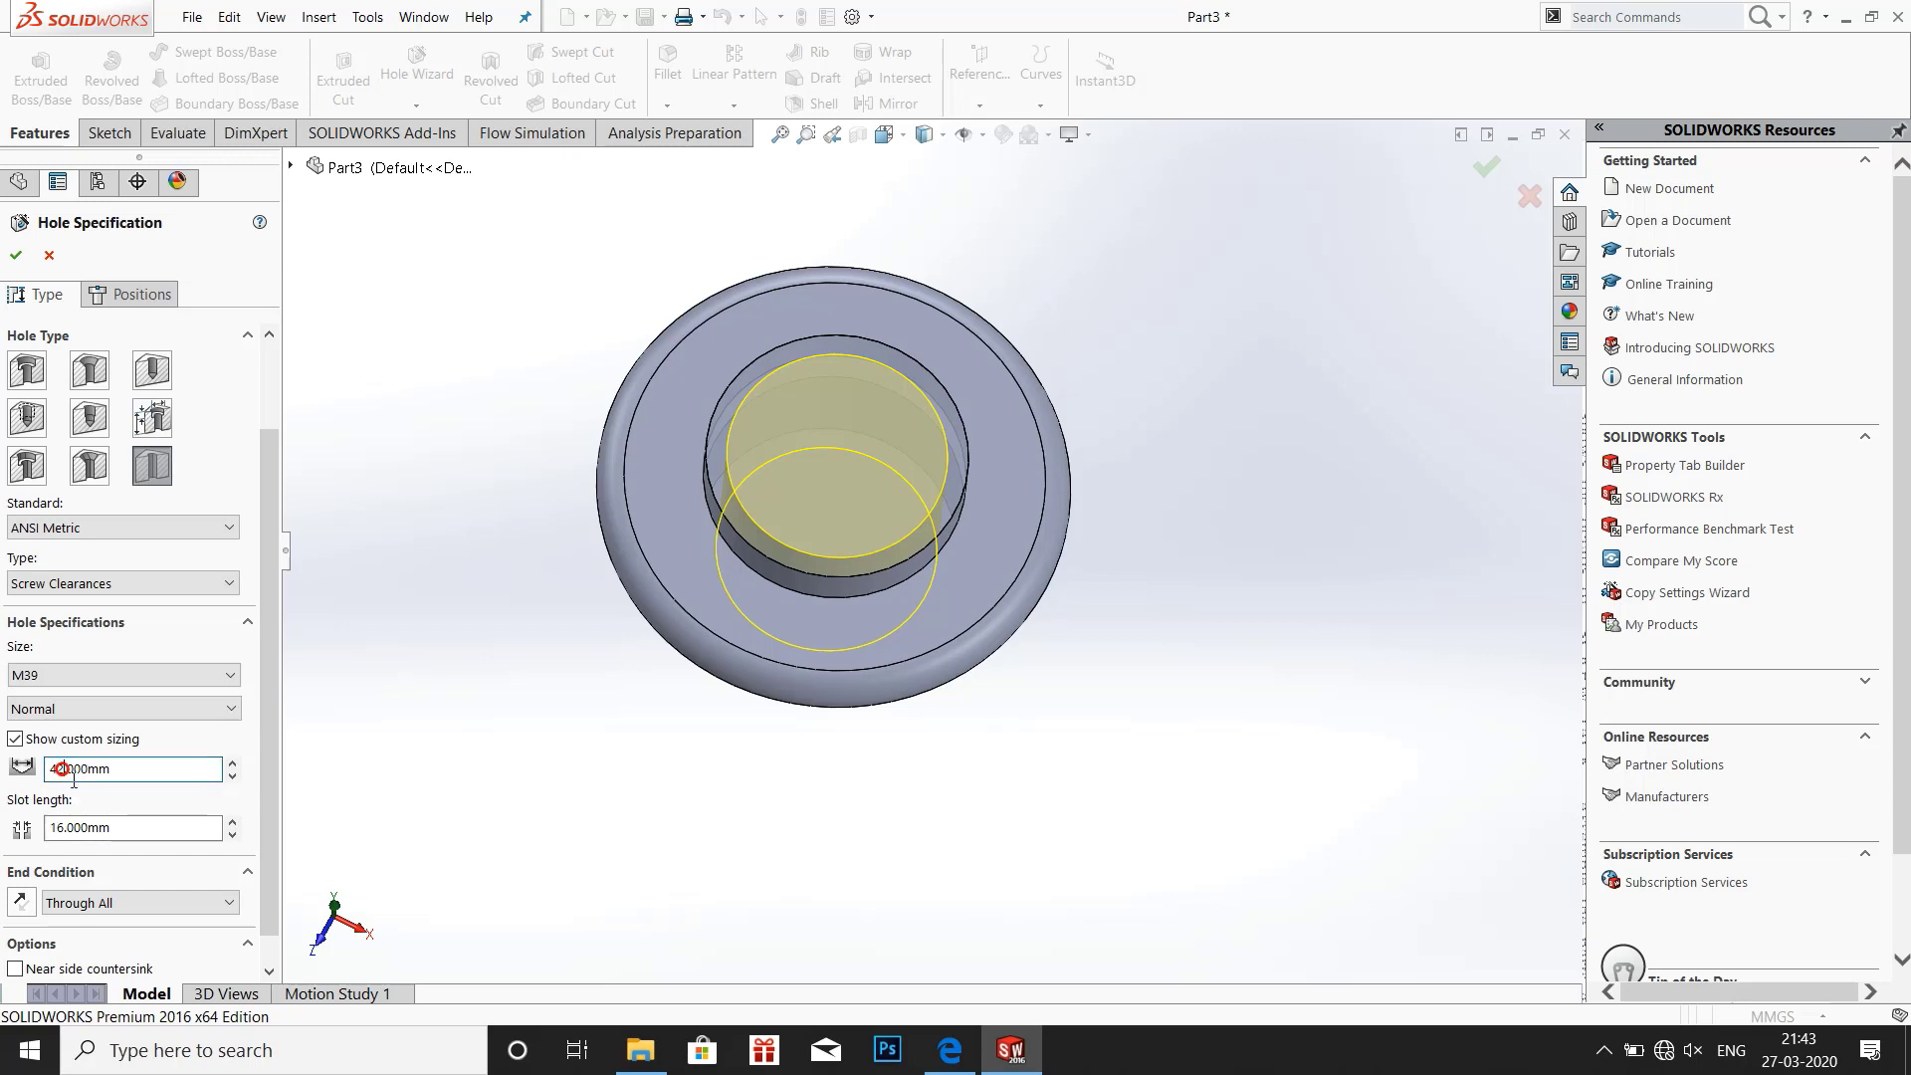
pyautogui.press('BackSpace')
pyautogui.press('BackSpace')
pyautogui.write('38')
pyautogui.click(111, 677)
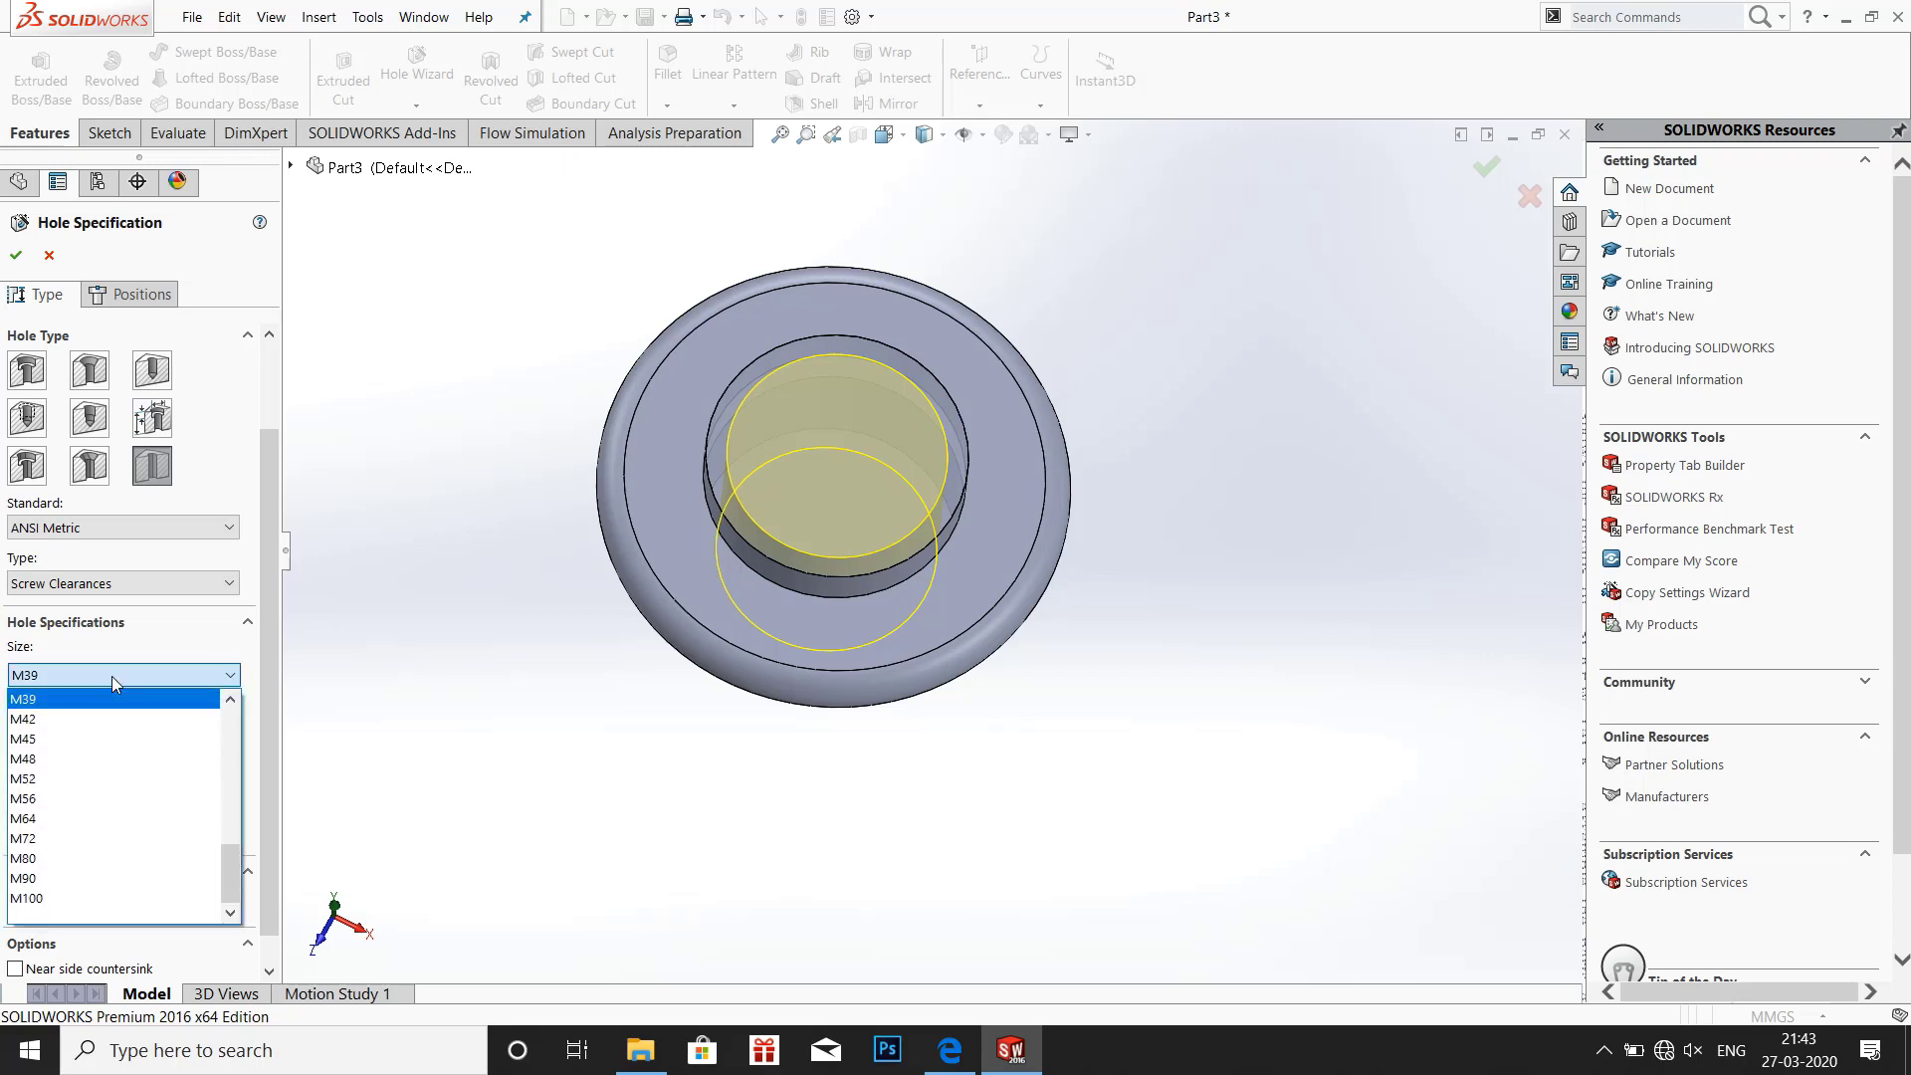
pyautogui.click(112, 677)
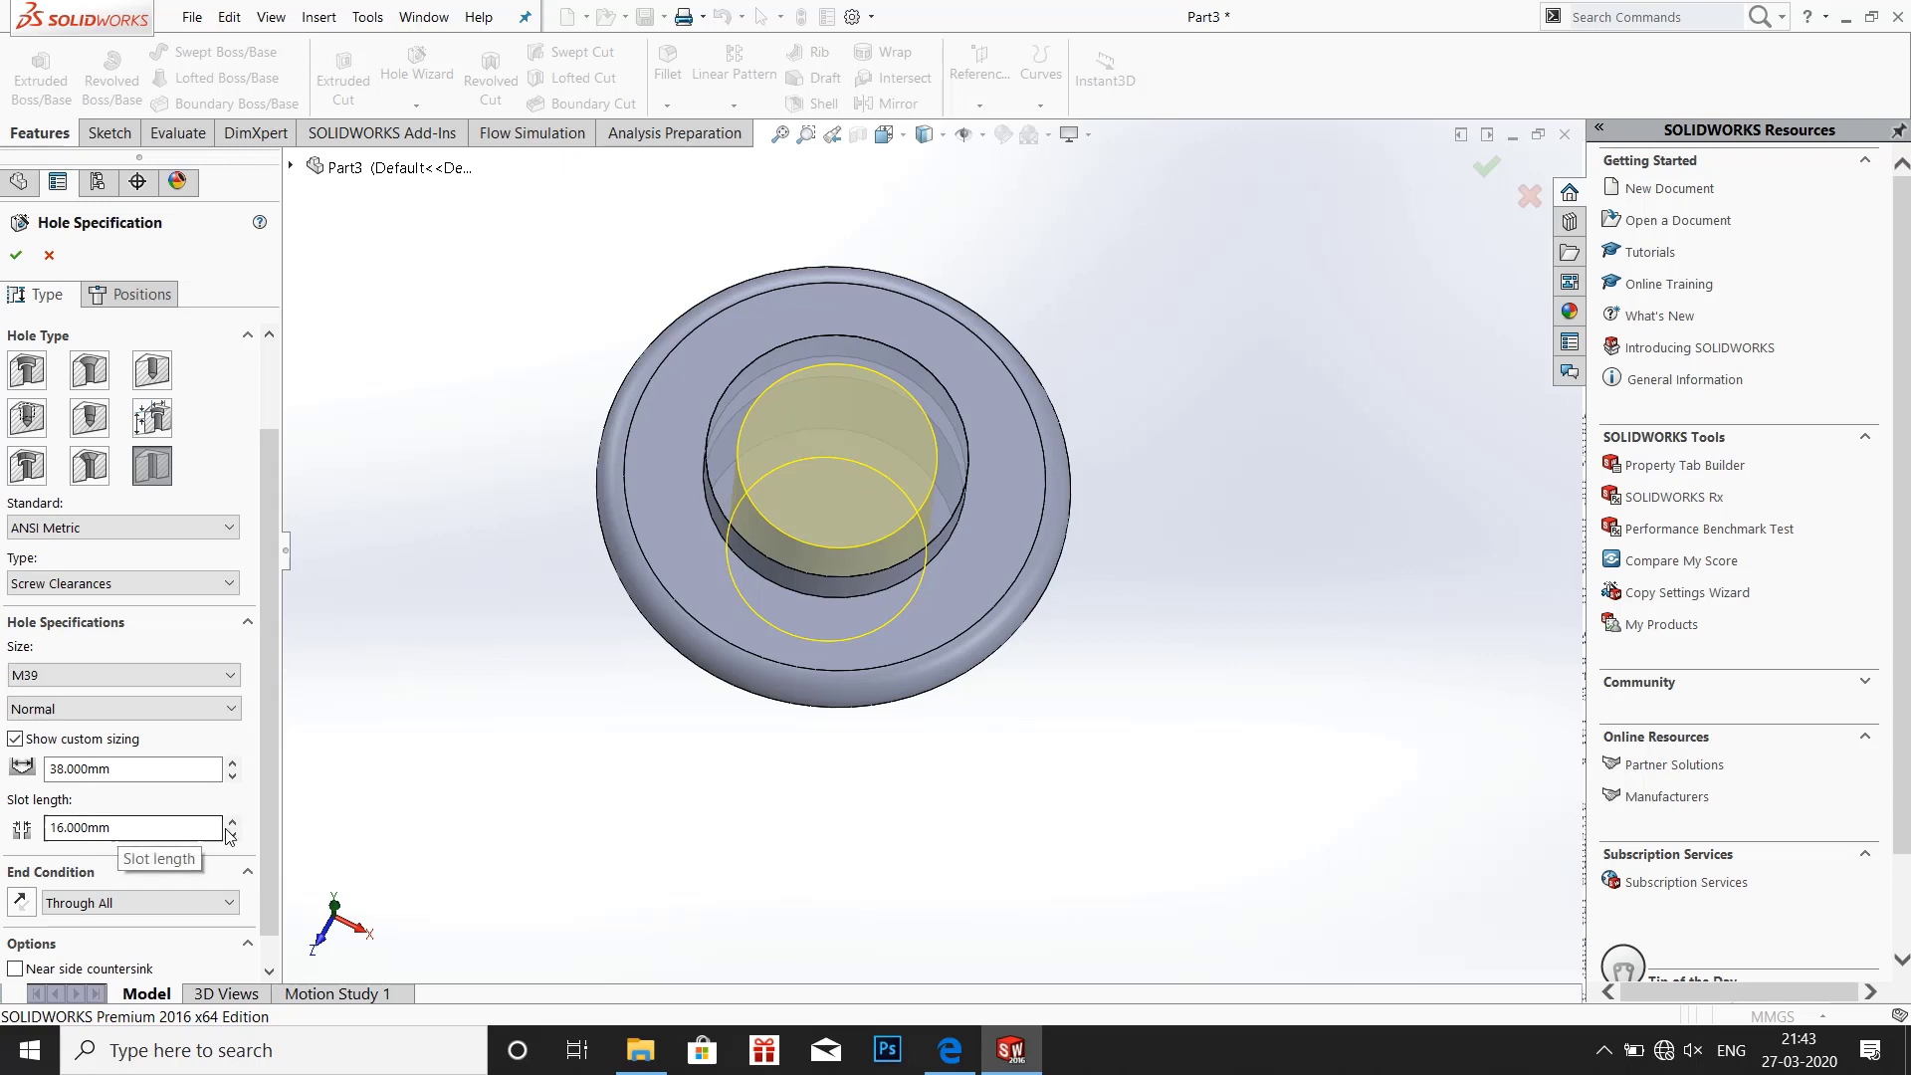
# Set the slot length to 26 mm and create the slot through the body
pyautogui.moveTo(664, 760); pyautogui.dragTo(704, 534, button='middle')
pyautogui.scroll(-1, 40, 946)
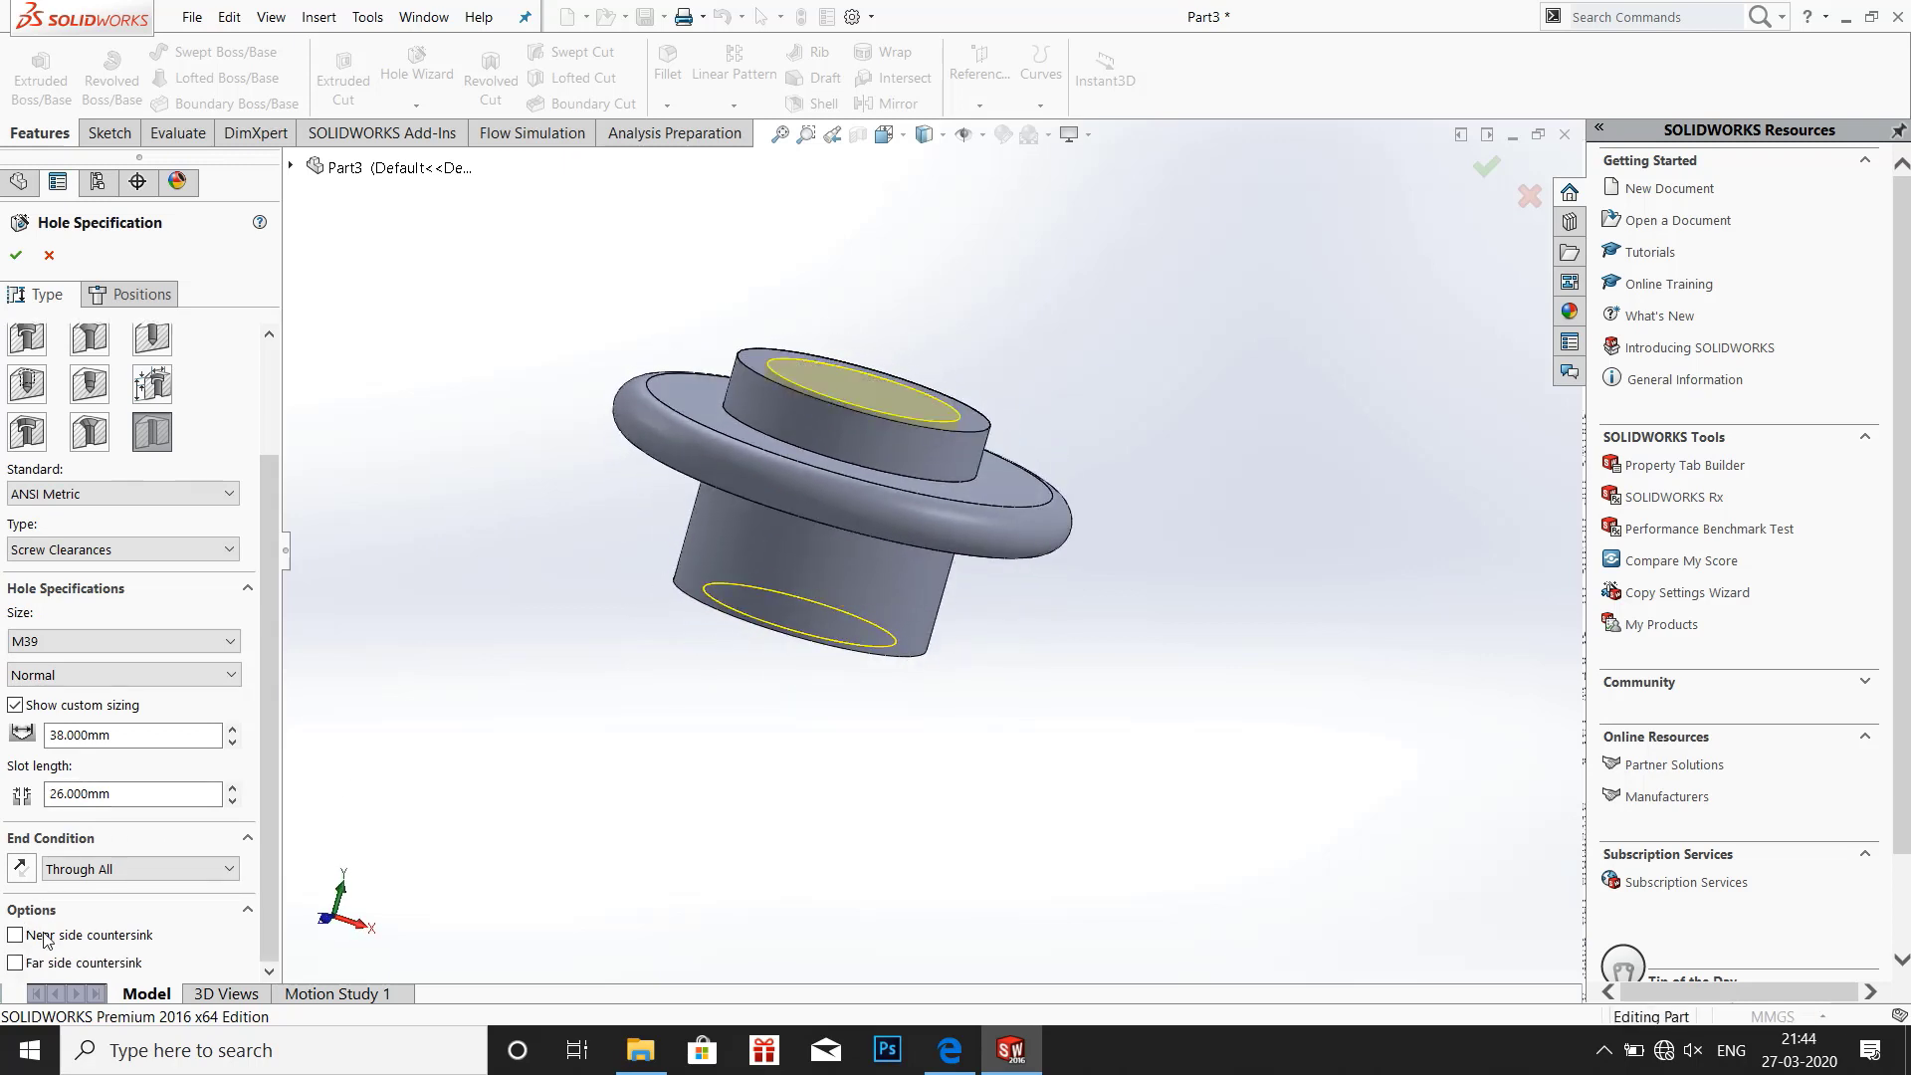
pyautogui.scroll(4, 48, 737)
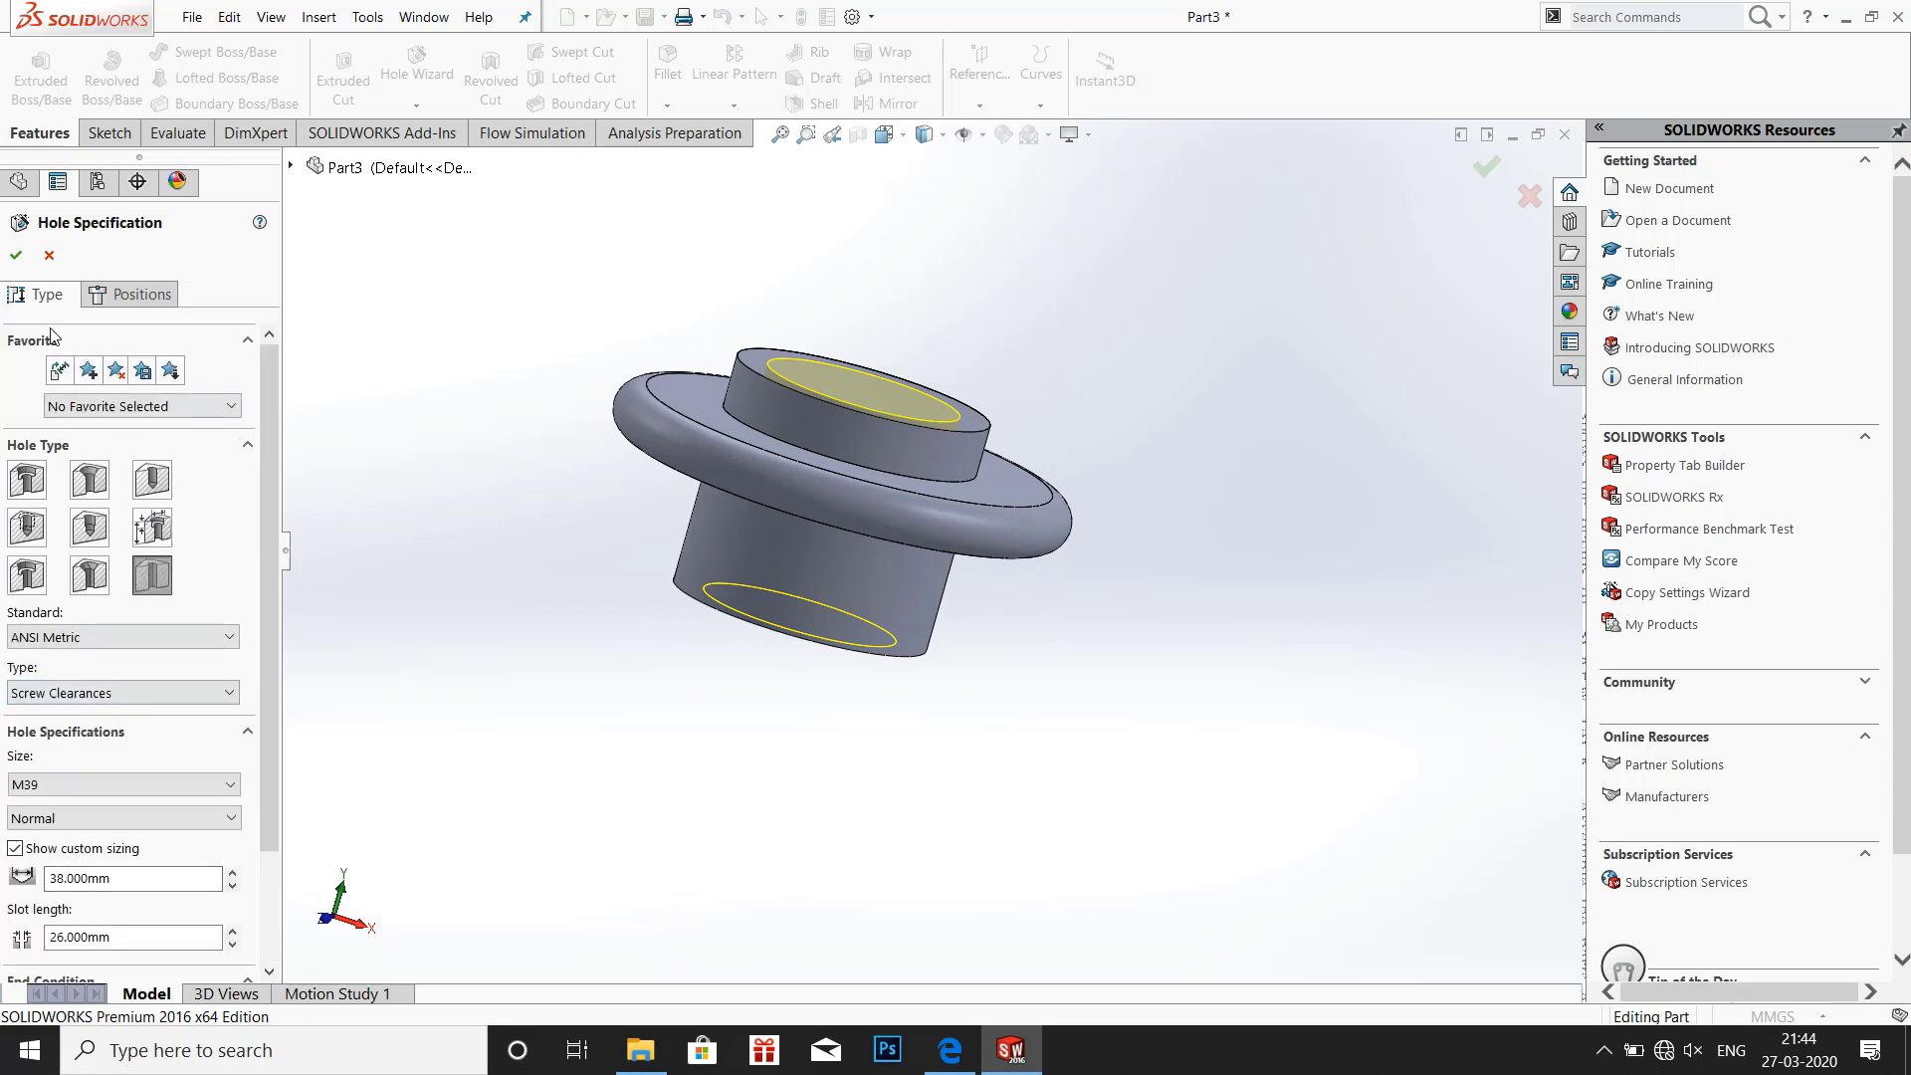
pyautogui.click(16, 255)
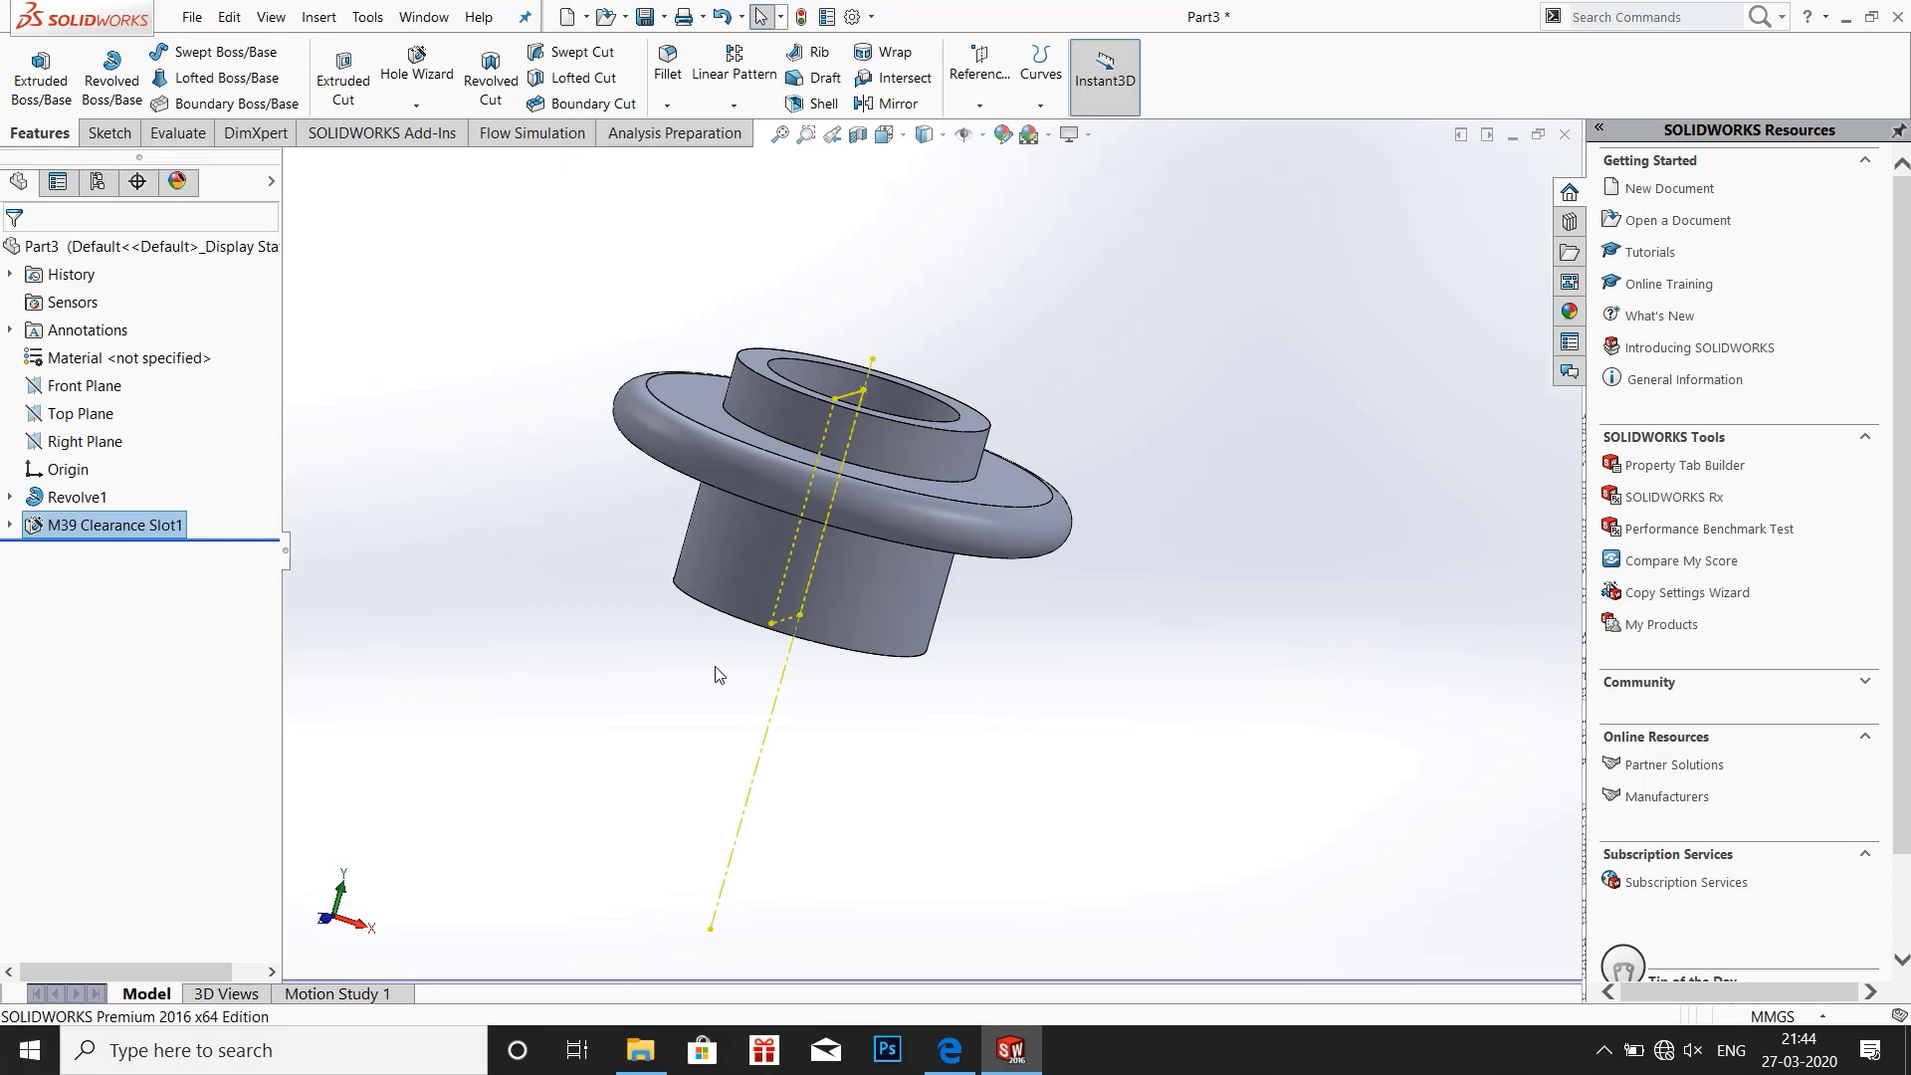
# Start a Thread feature on the circular edge of the central hole at the short hub's end face
pyautogui.moveTo(717, 669); pyautogui.dragTo(674, 836, button='middle')
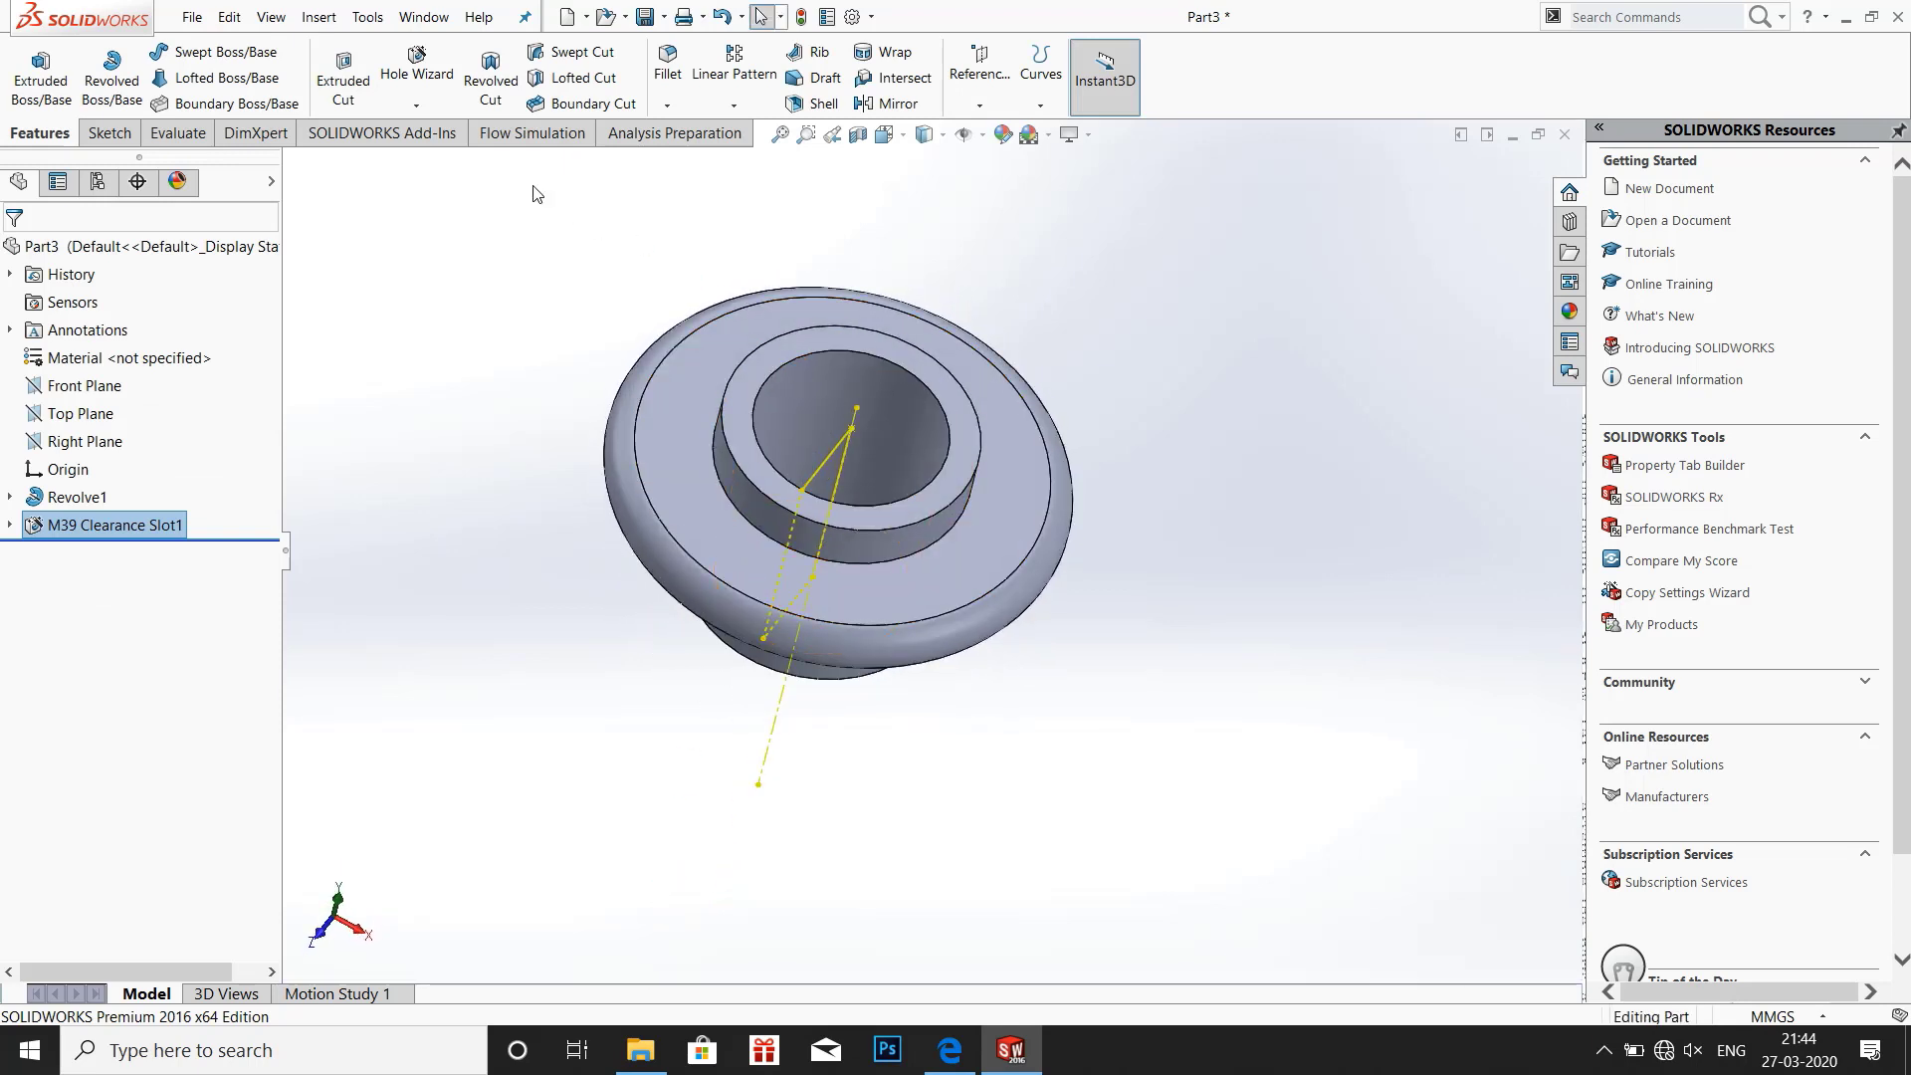
pyautogui.click(417, 107)
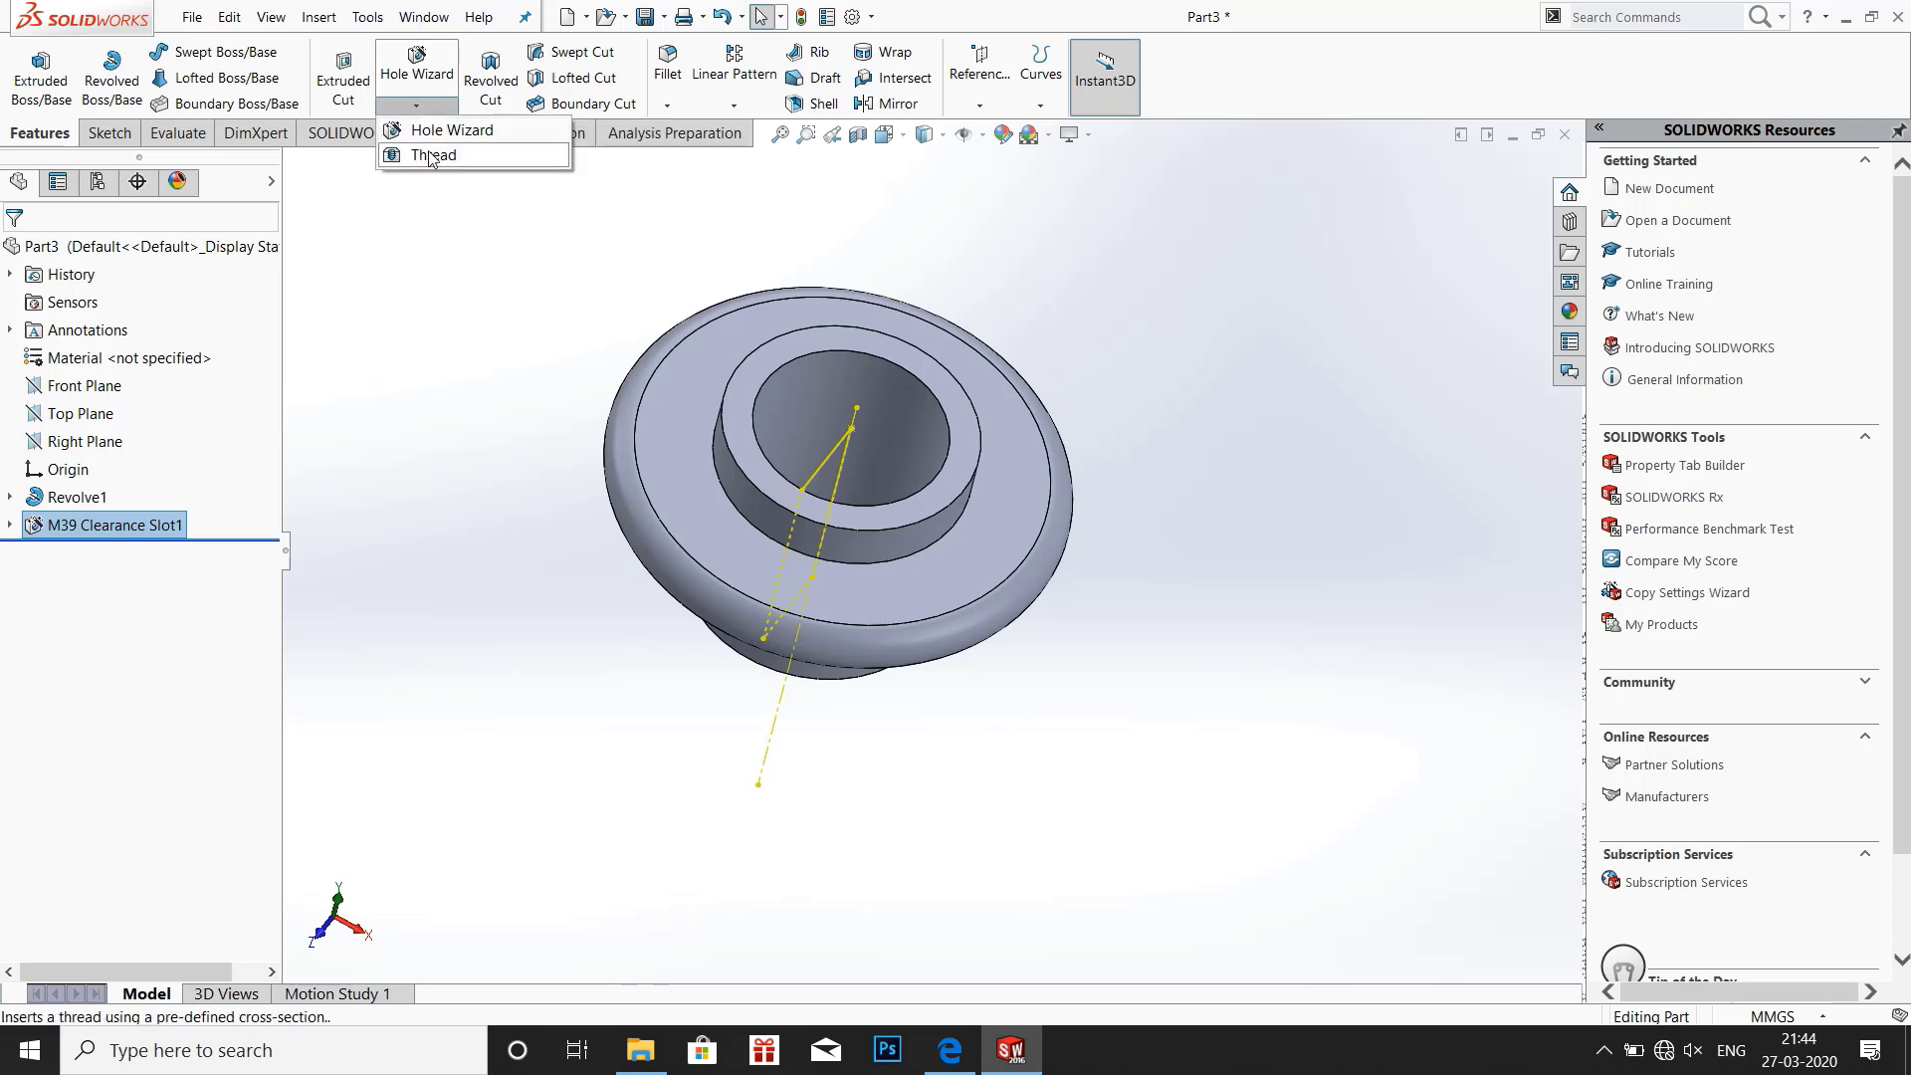
pyautogui.click(430, 155)
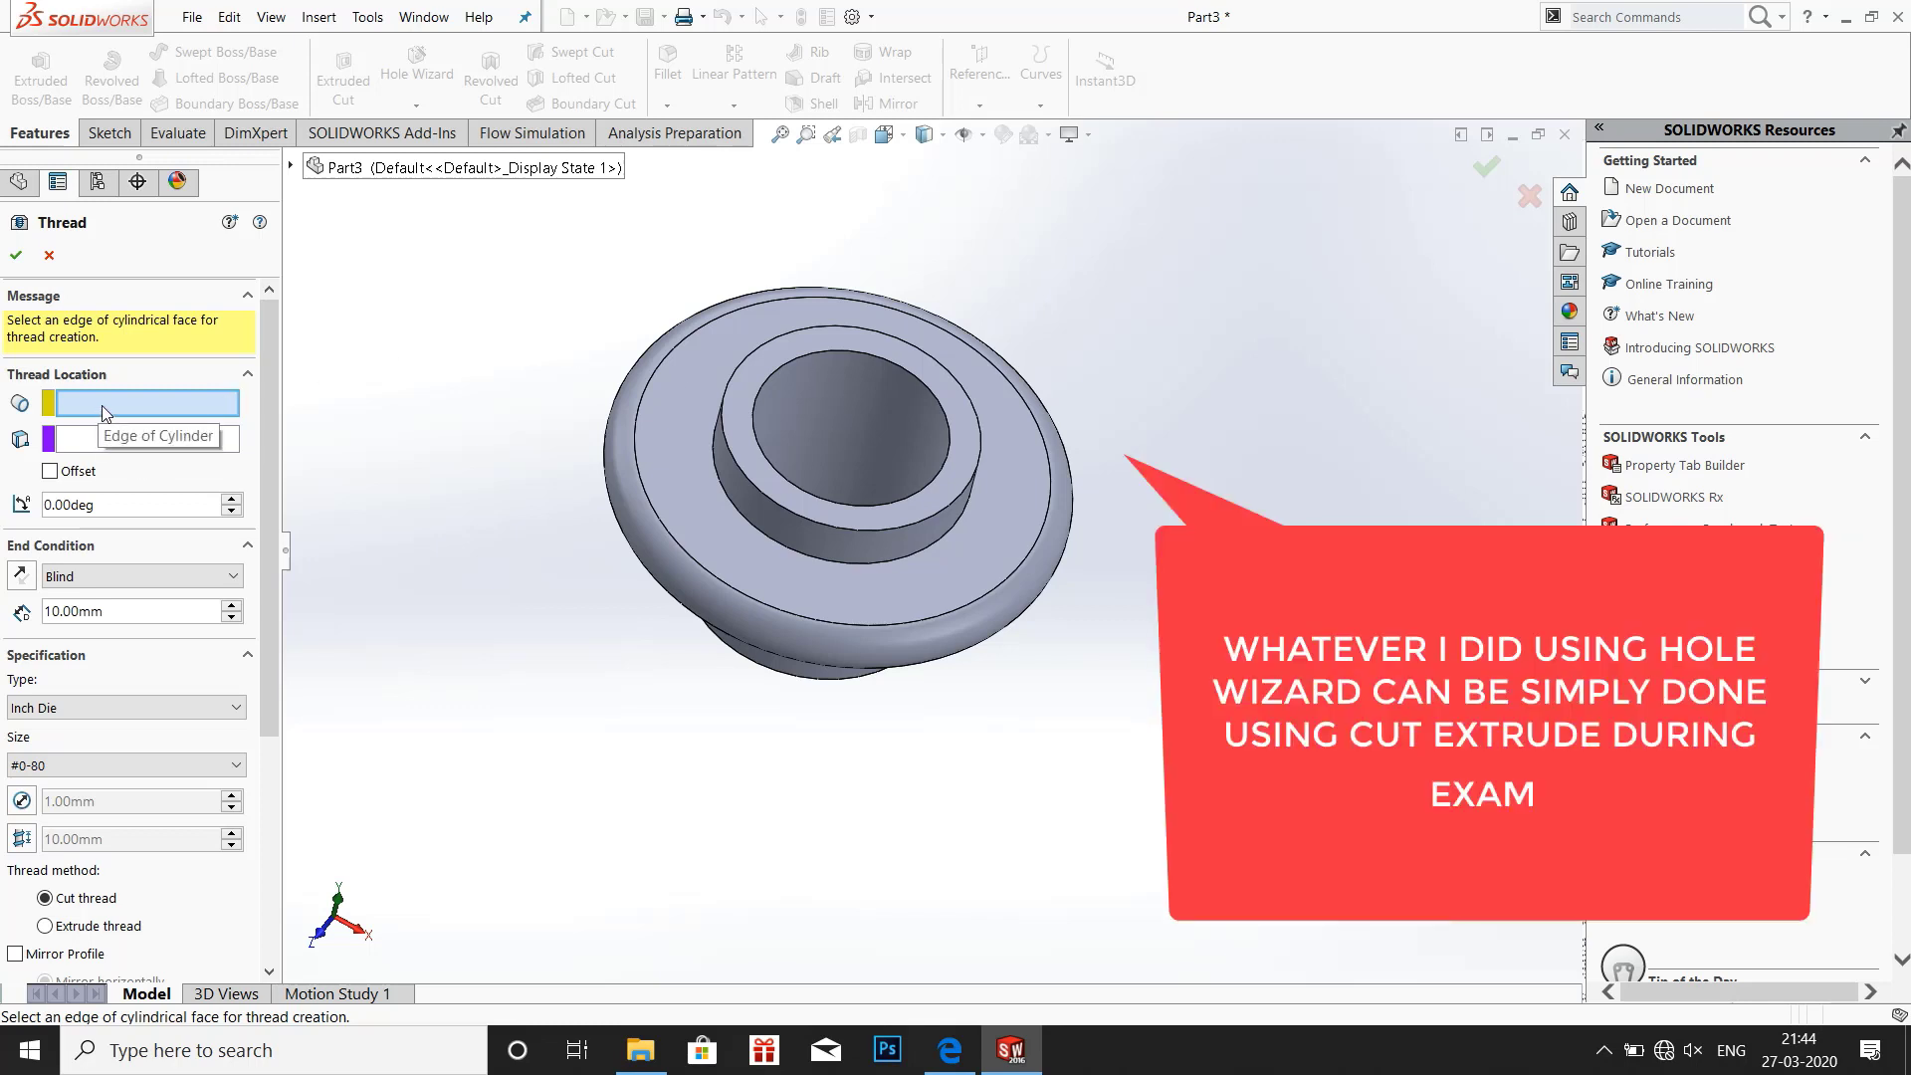
pyautogui.click(871, 356)
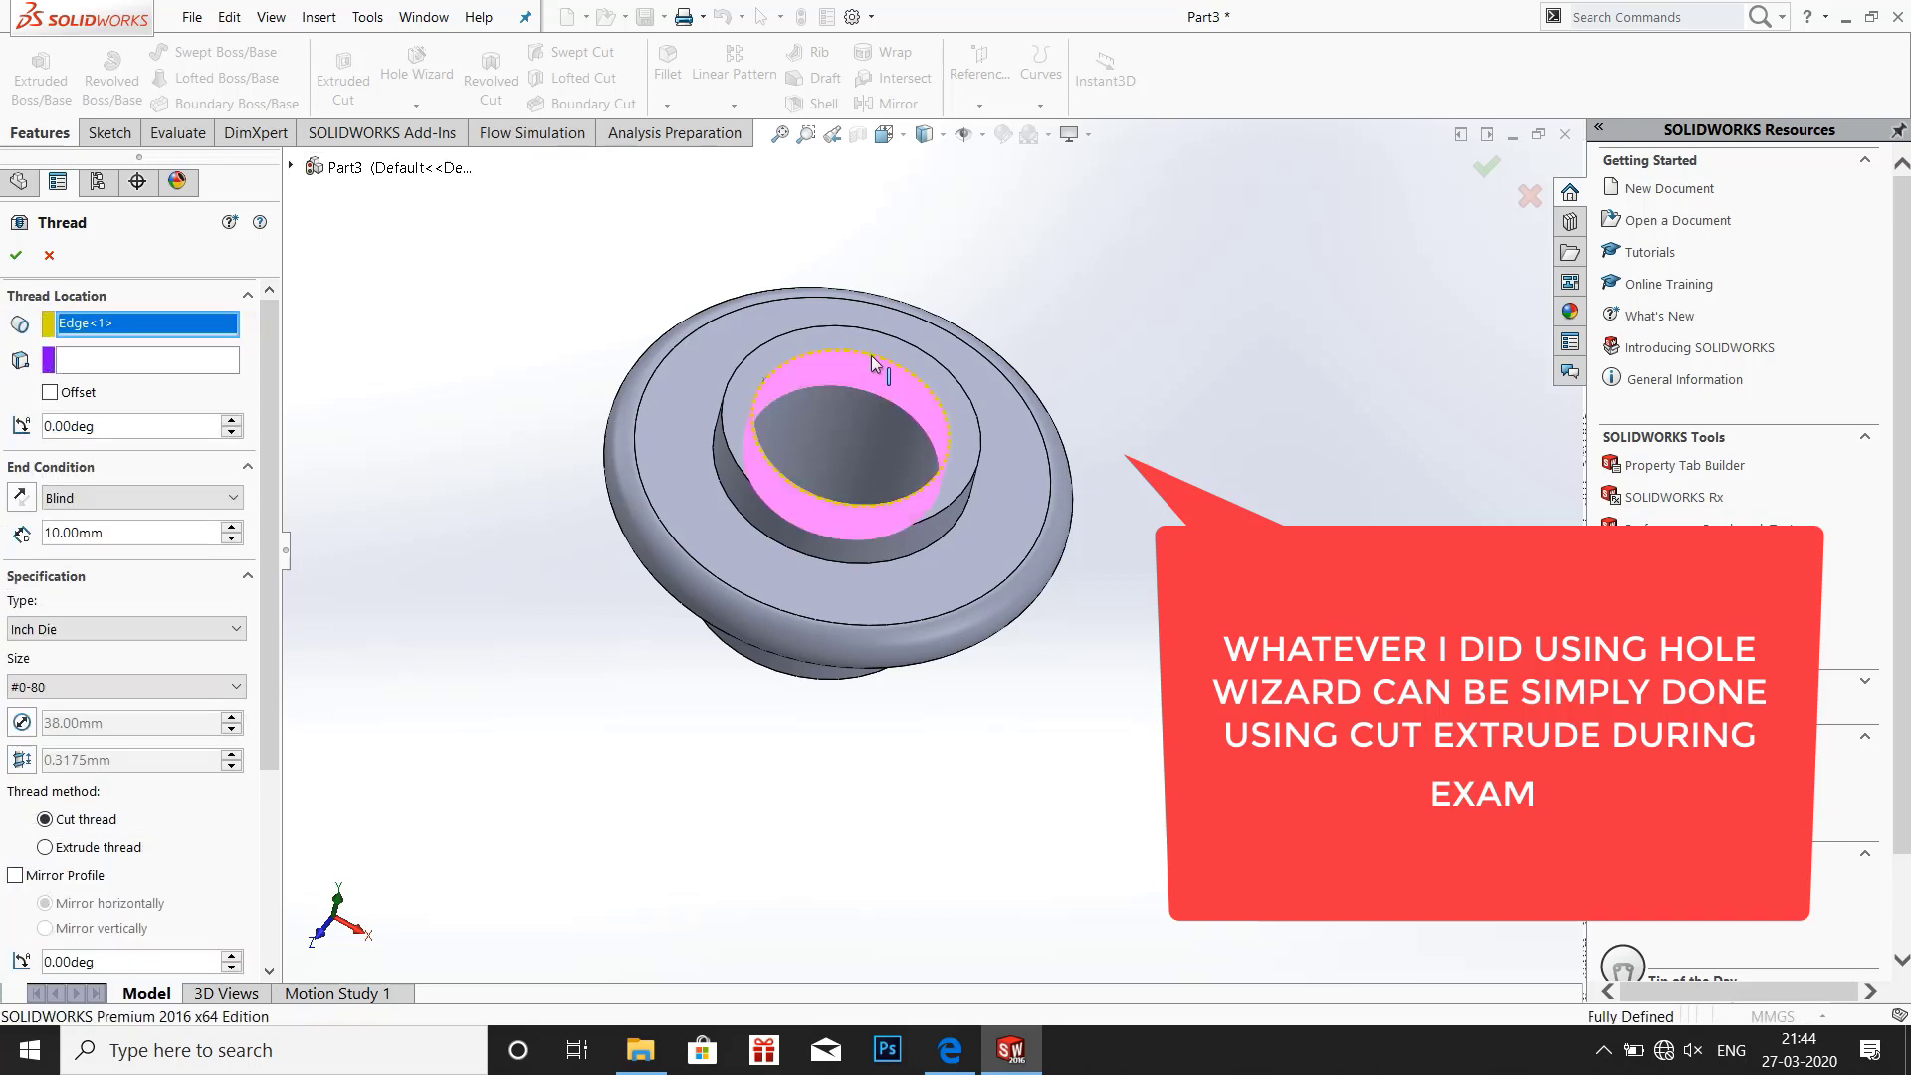
pyautogui.moveTo(709, 652)
pyautogui.mouseDown(button='middle')
pyautogui.moveTo(744, 546)
pyautogui.moveTo(736, 632)
pyautogui.mouseUp(button='middle')
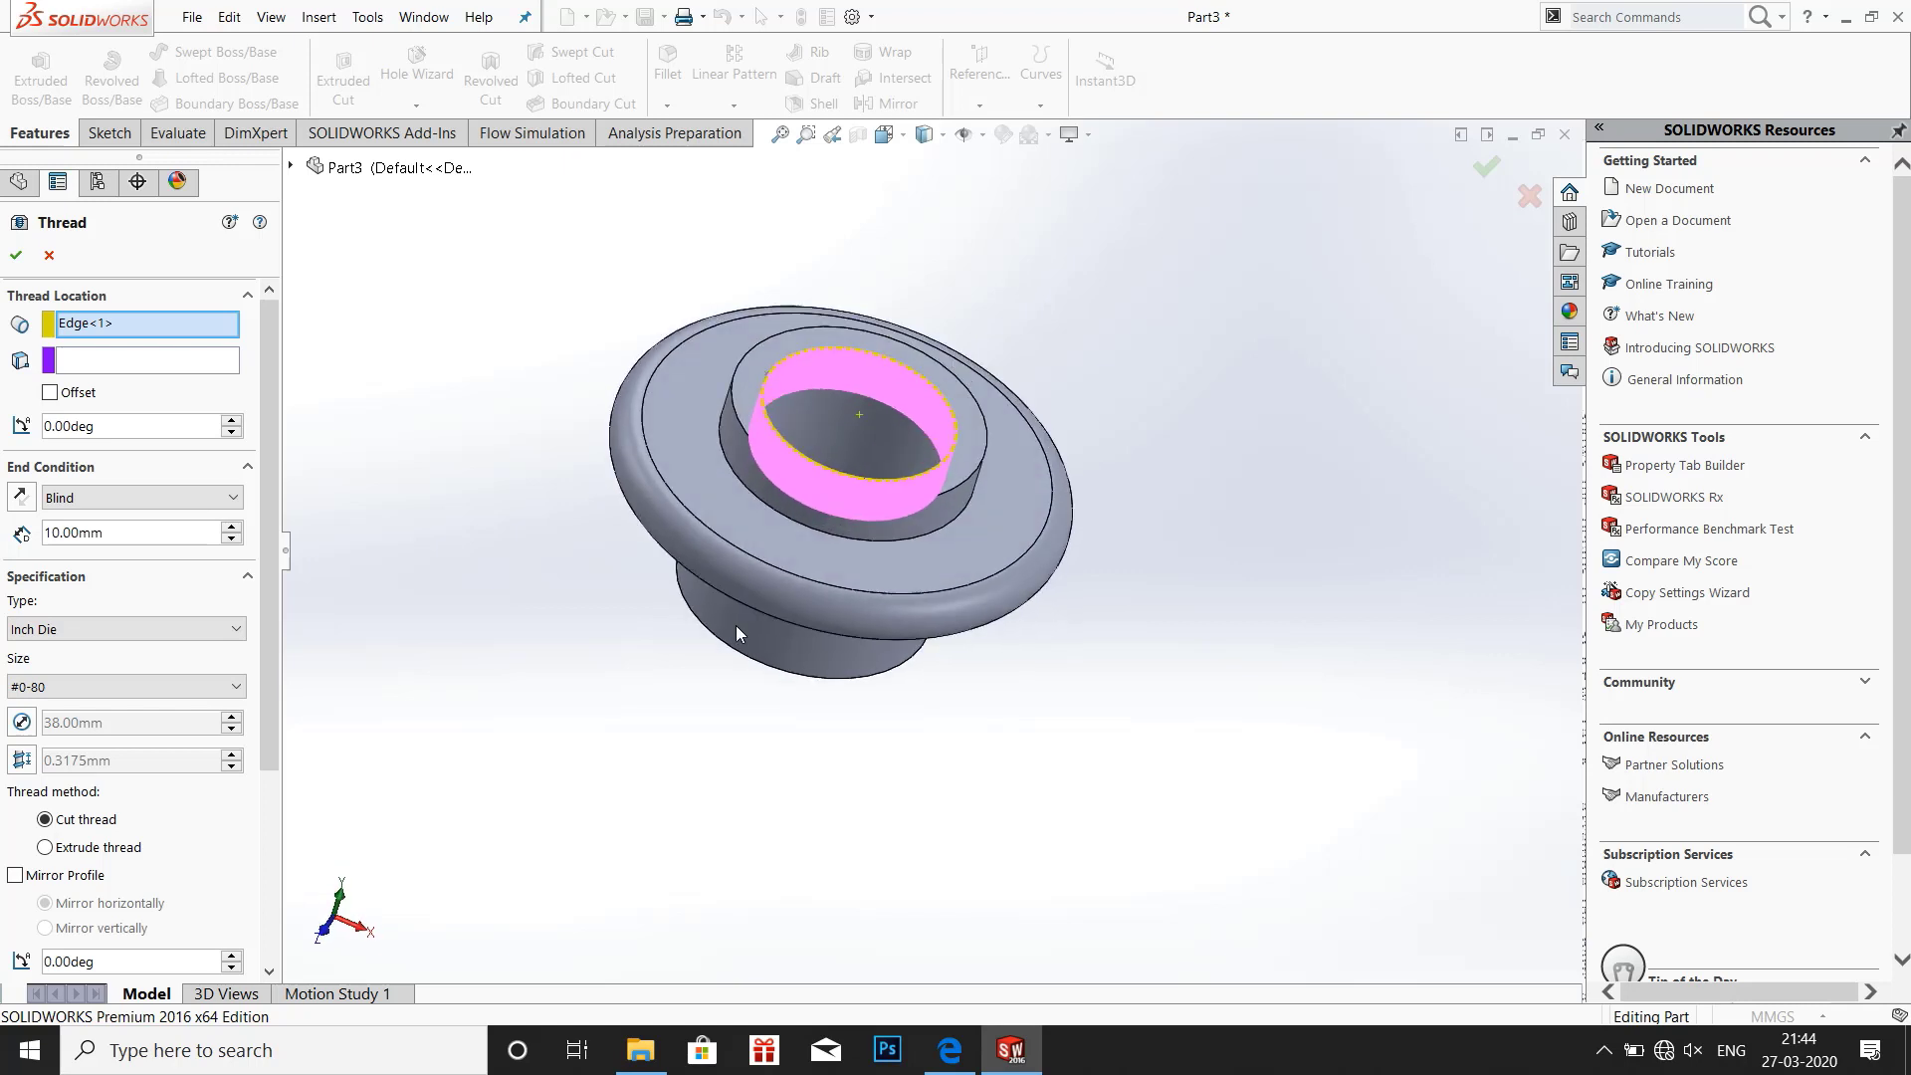
# Try to end the thread with Up To Selection at the end of the longer hub, and go back to Blind
pyautogui.click(208, 496)
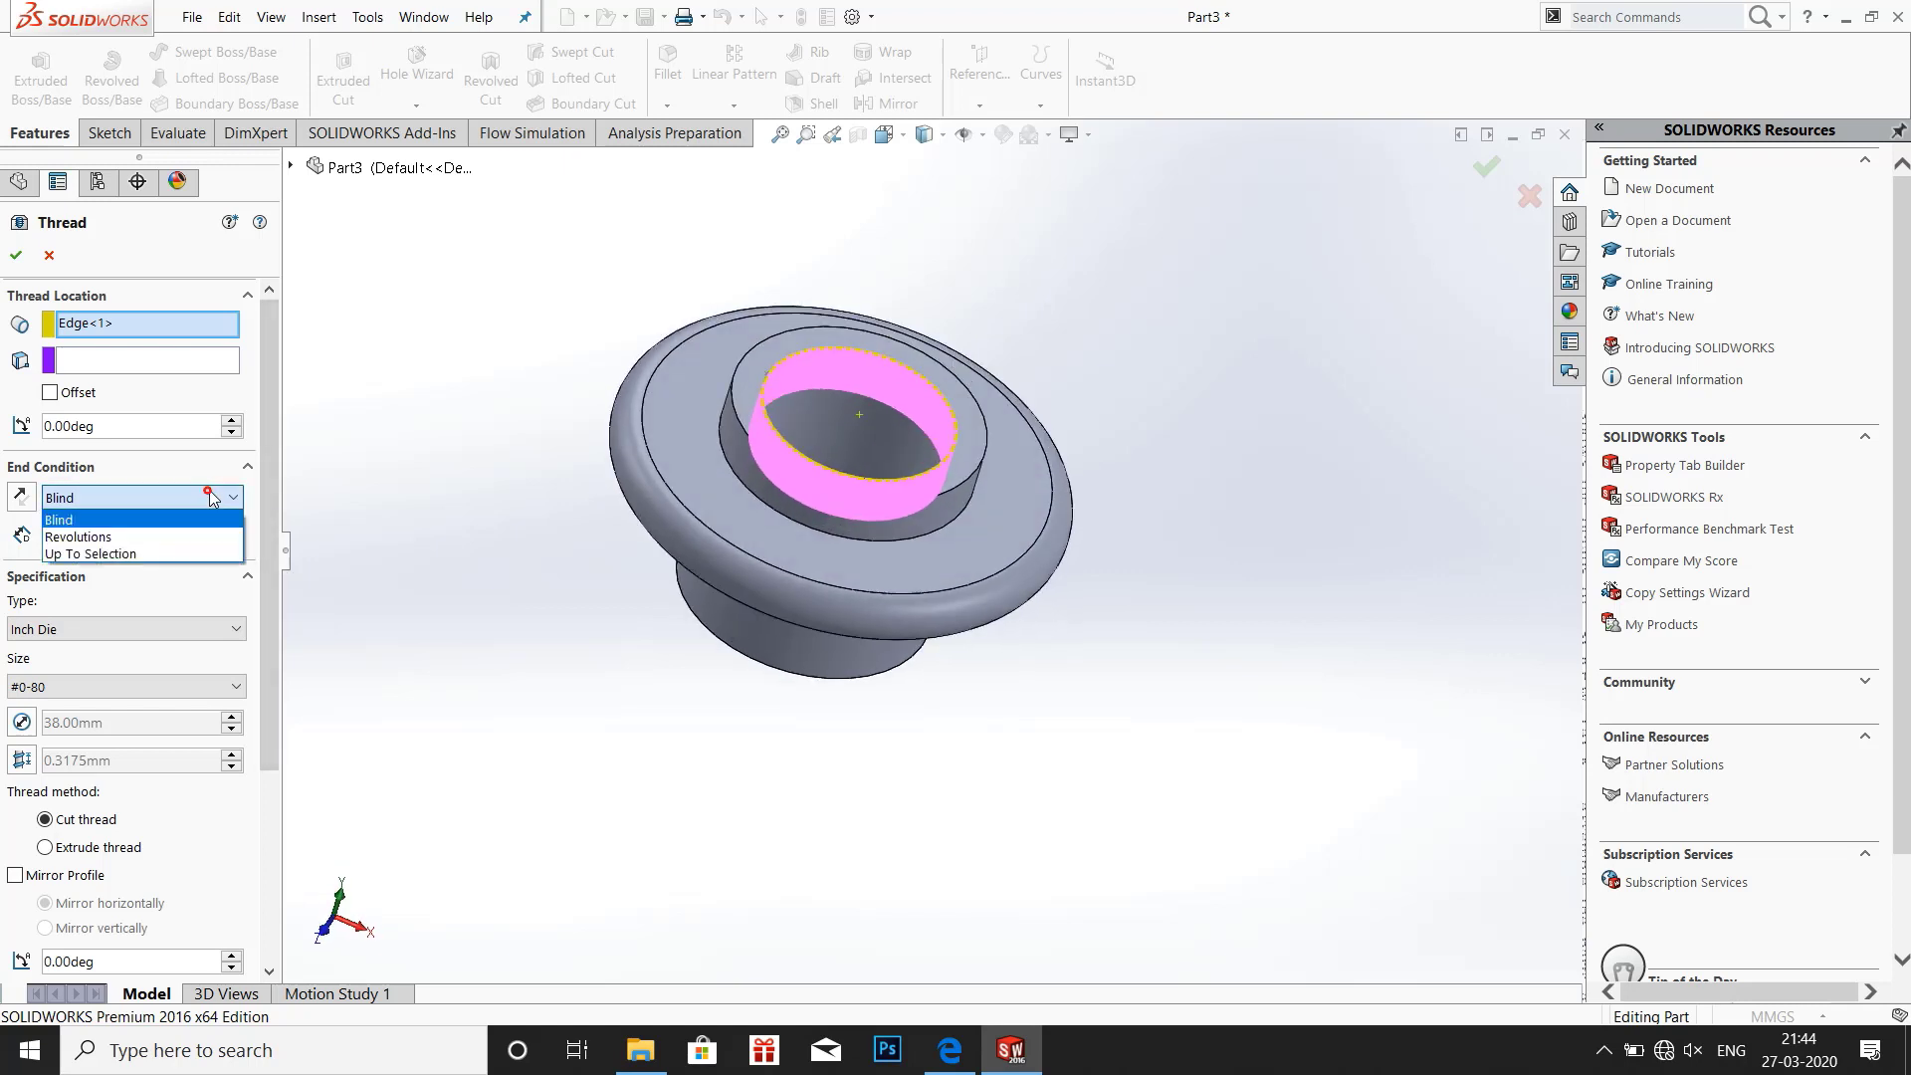
pyautogui.click(157, 555)
pyautogui.moveTo(696, 478); pyautogui.dragTo(733, 634, button='middle')
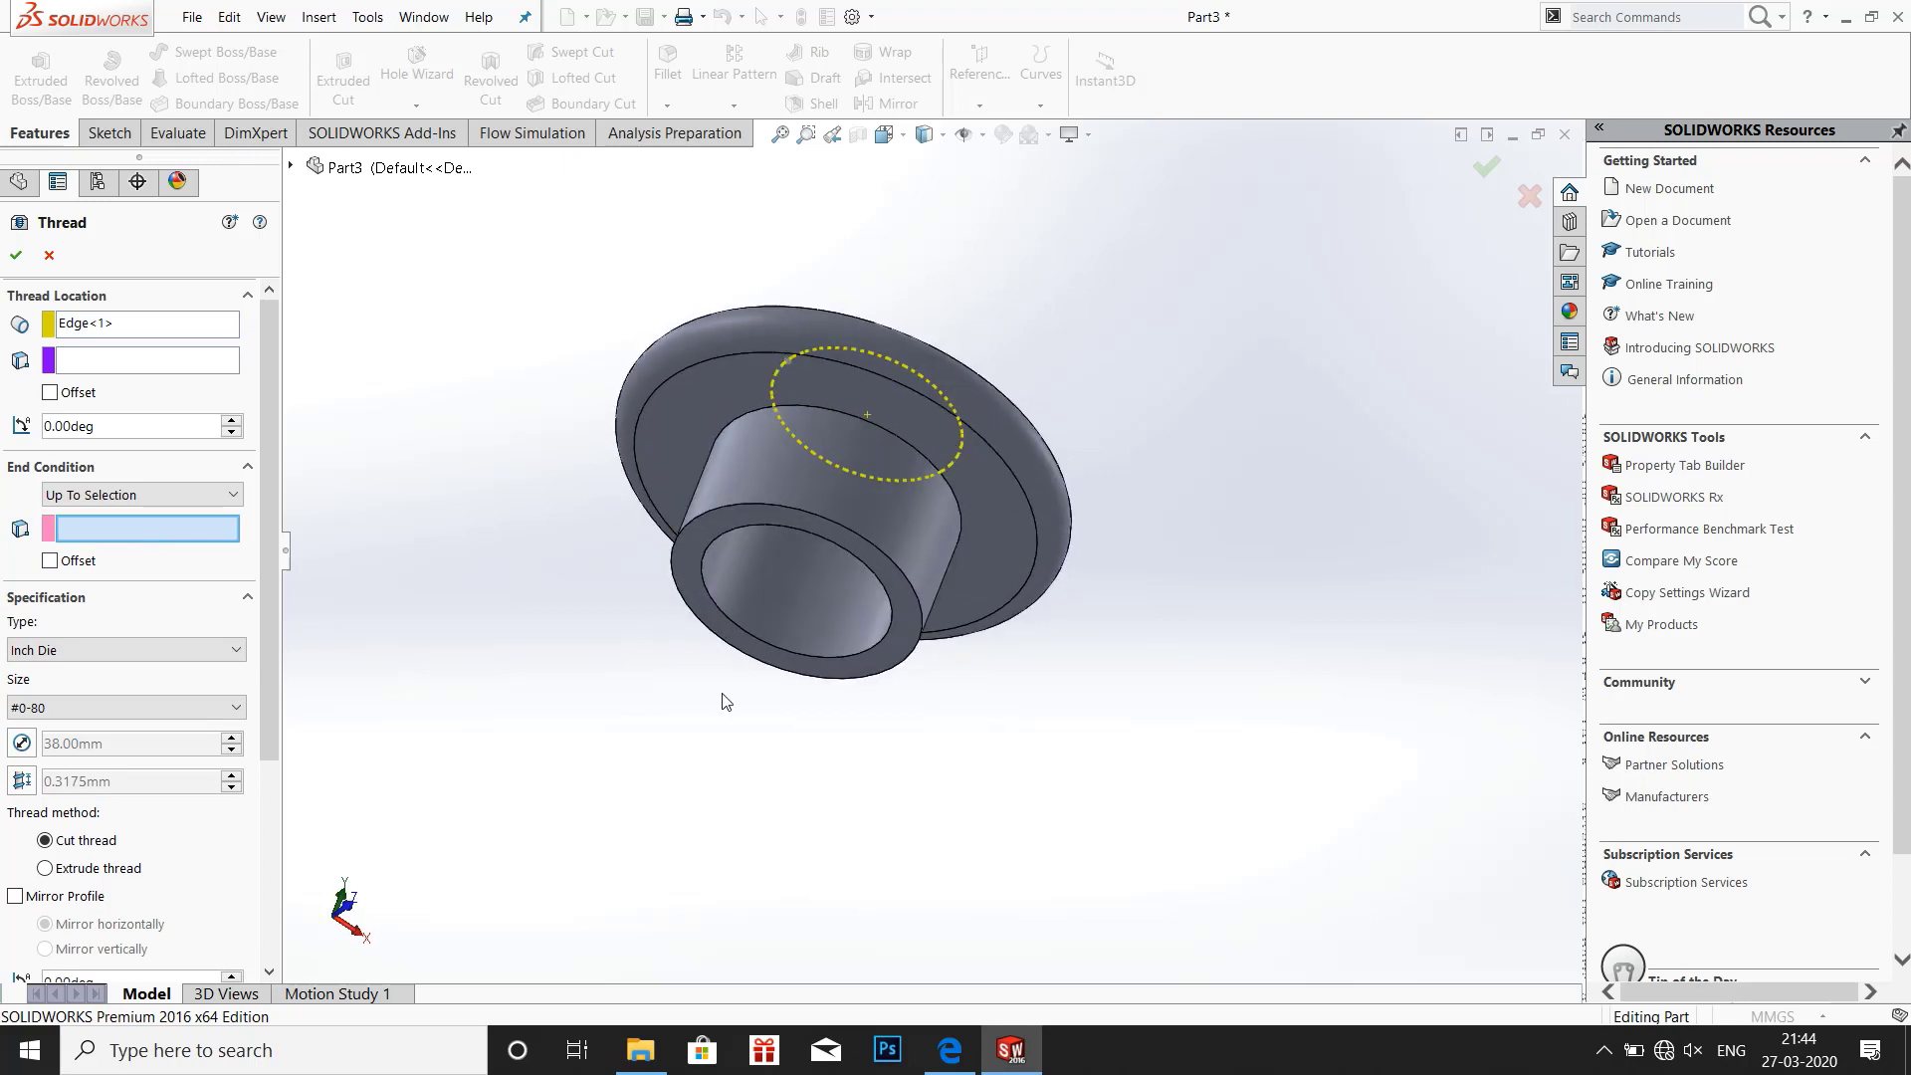
pyautogui.click(733, 624)
pyautogui.moveTo(683, 703); pyautogui.dragTo(661, 737, button='middle')
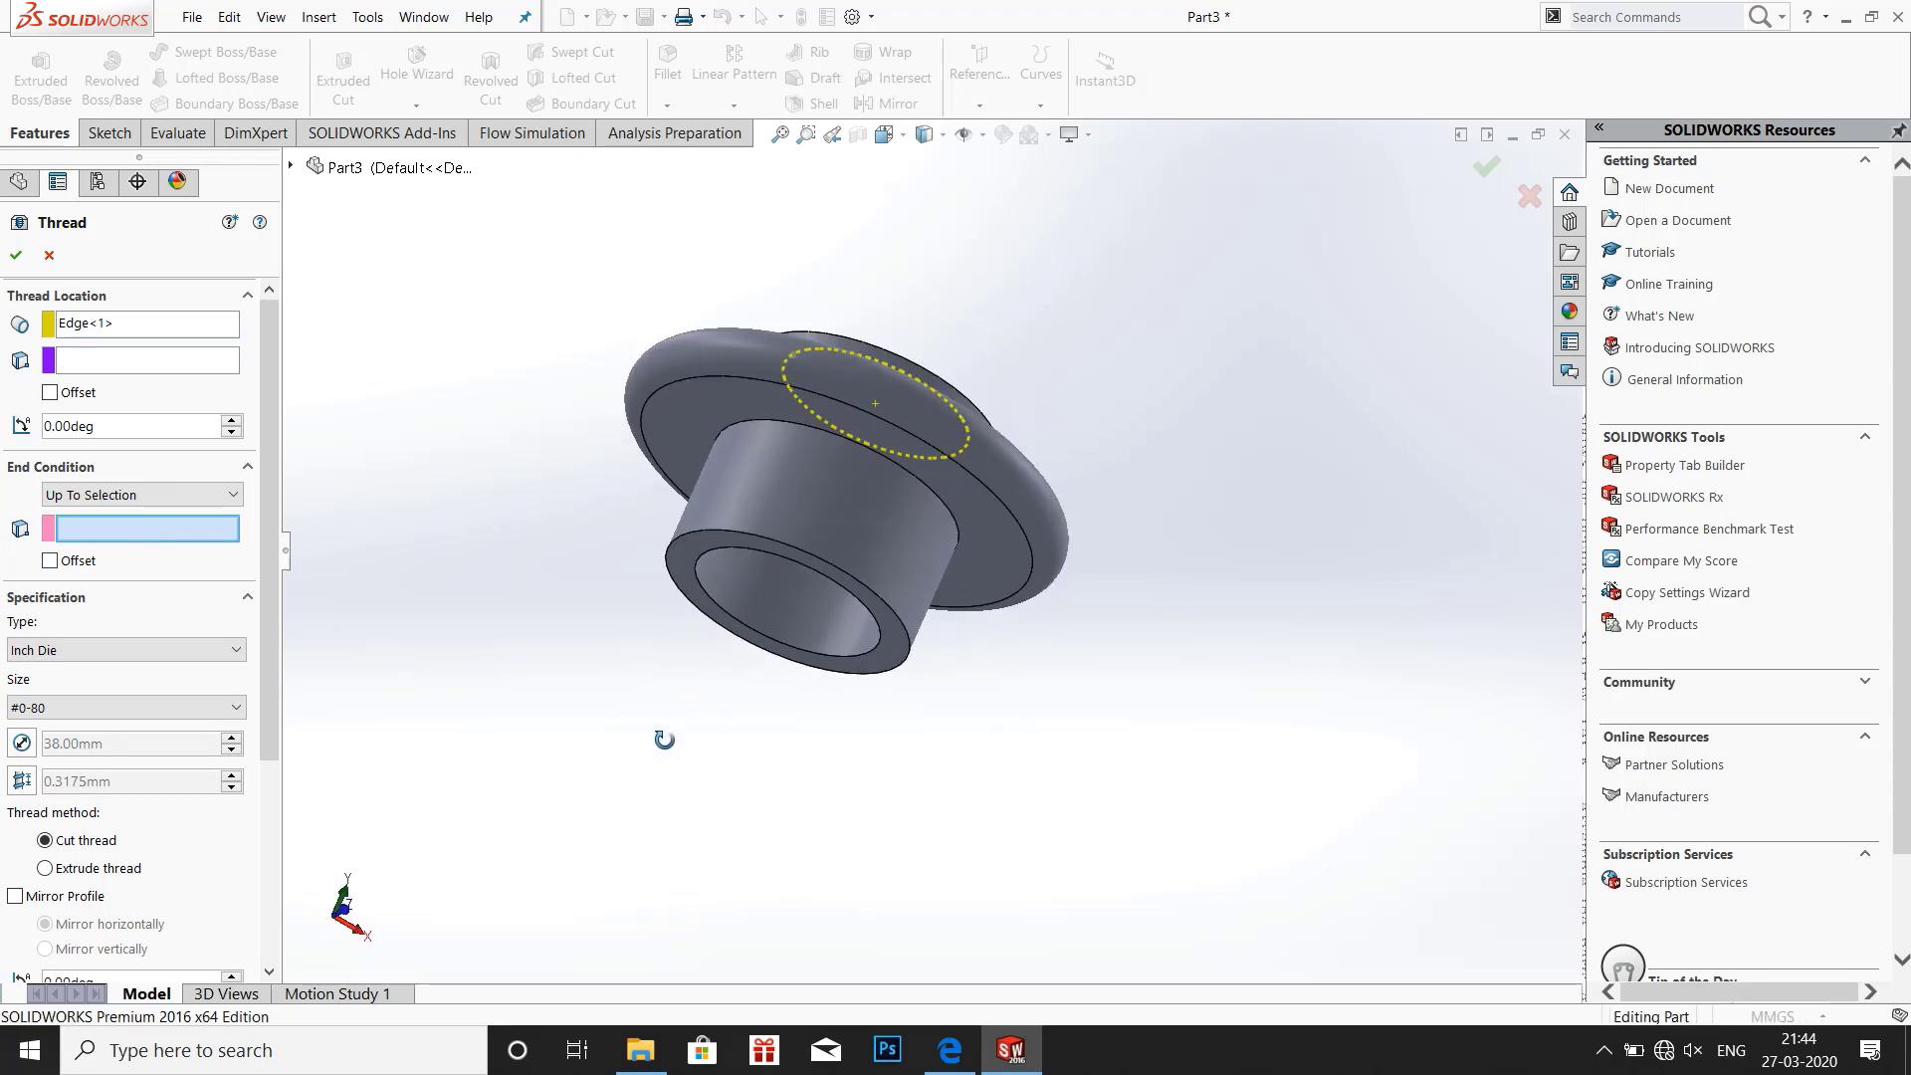
pyautogui.click(731, 625)
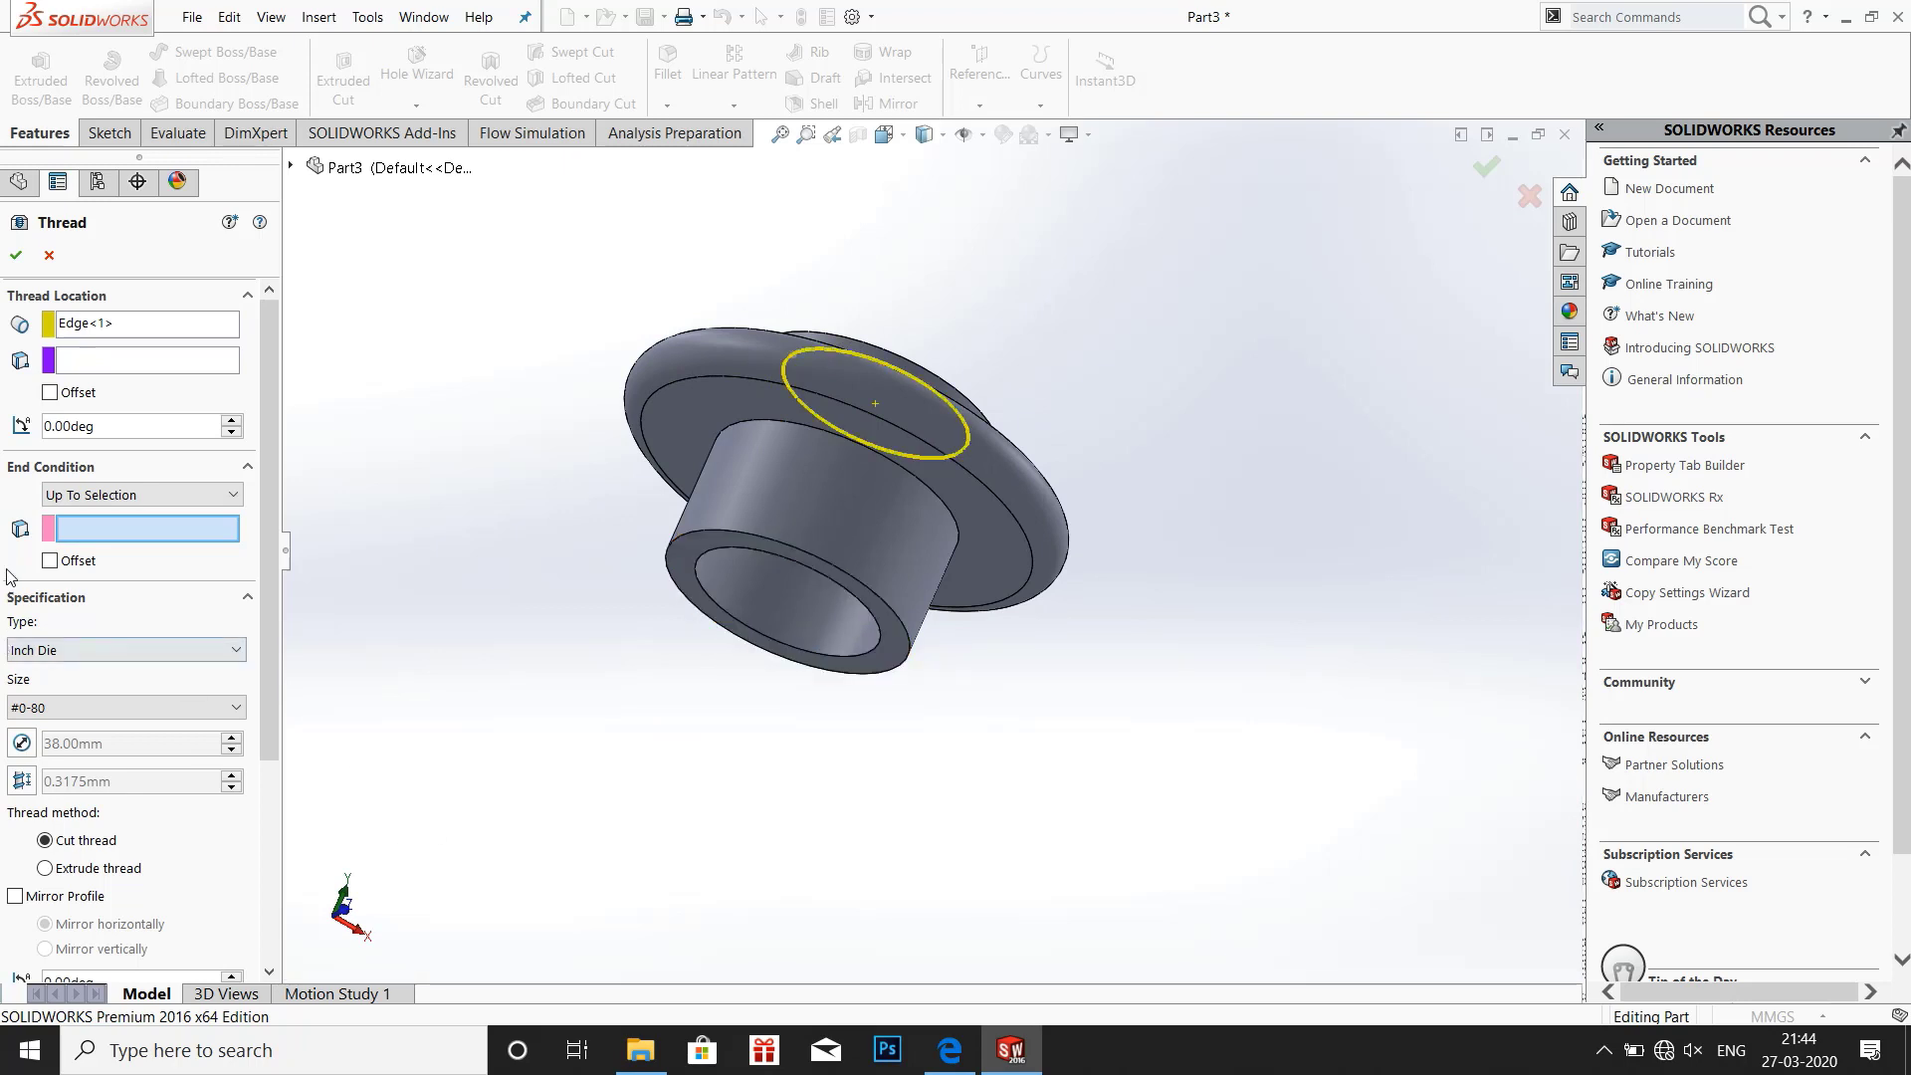
pyautogui.click(116, 497)
pyautogui.click(116, 517)
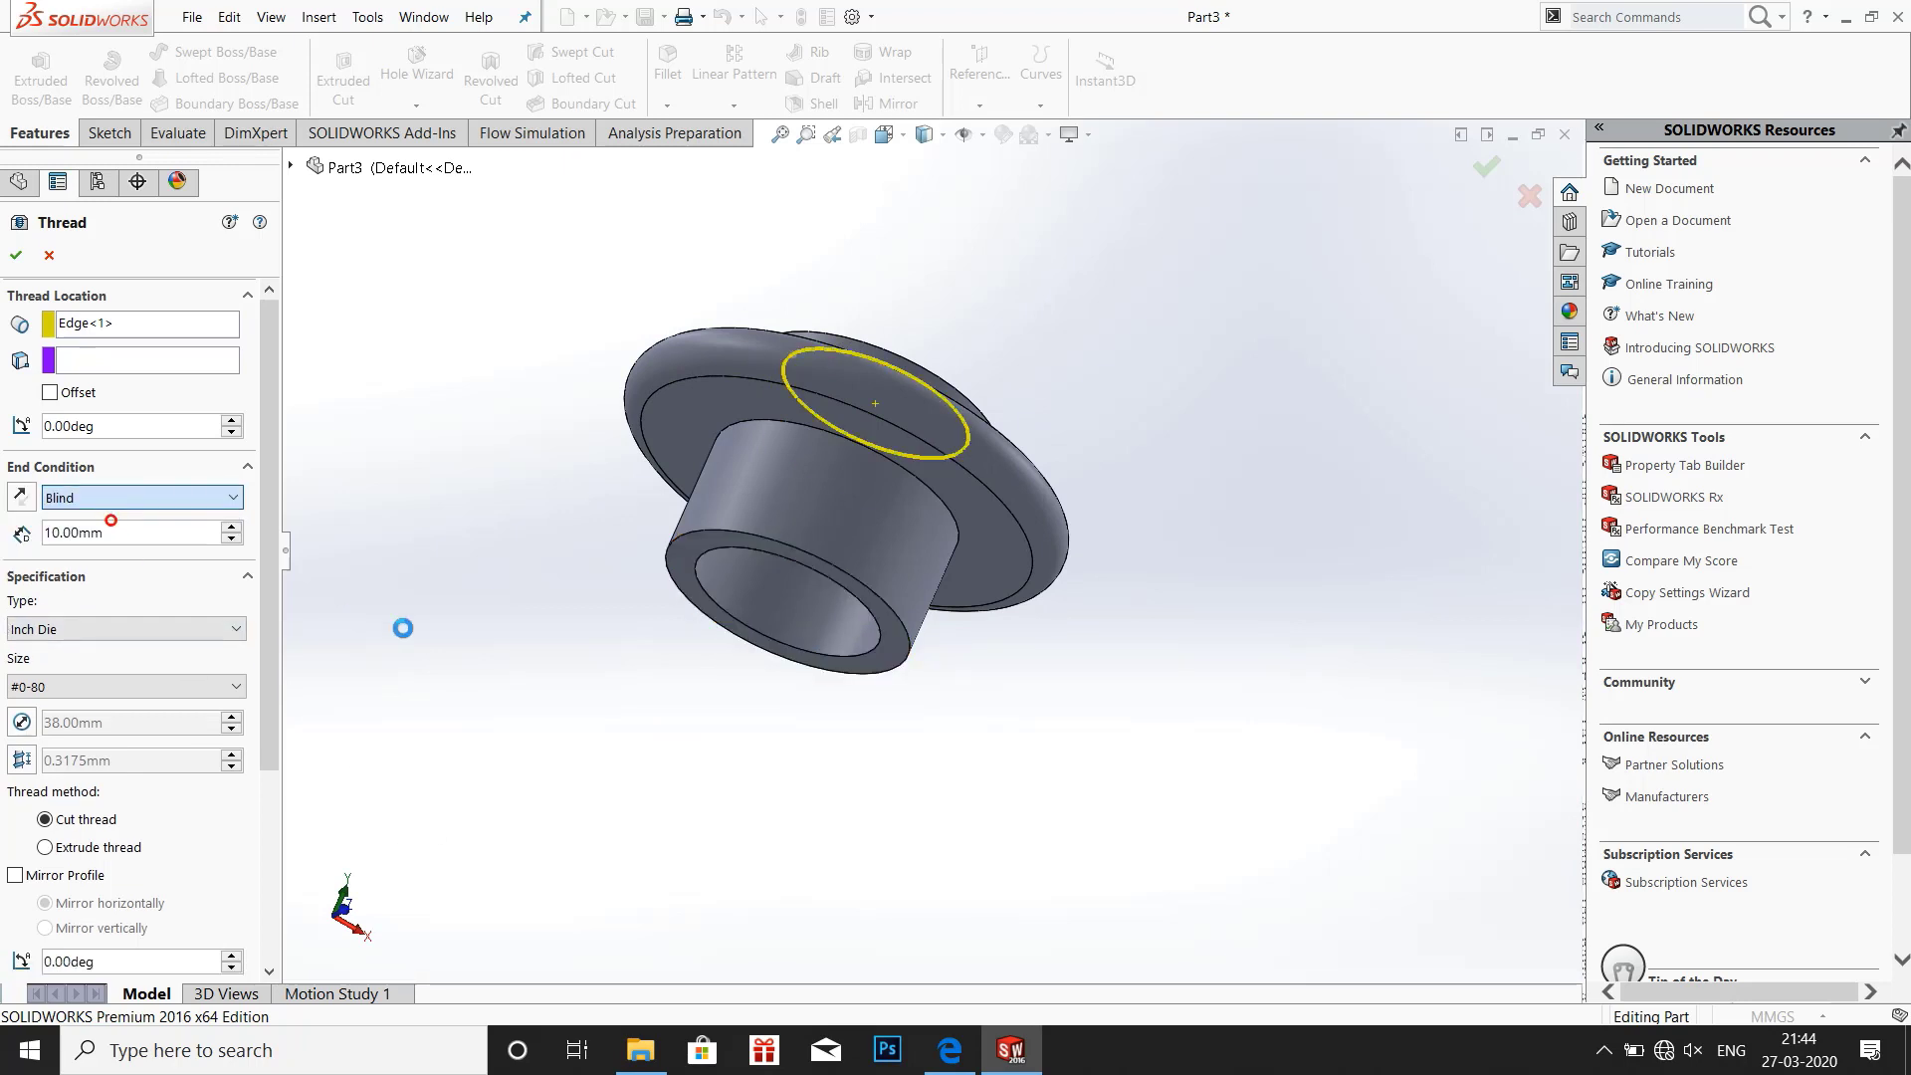
# Set the thread's blind depth to 45 mm and its type to Metric Tap
pyautogui.moveTo(397, 627); pyautogui.dragTo(406, 746, button='middle')
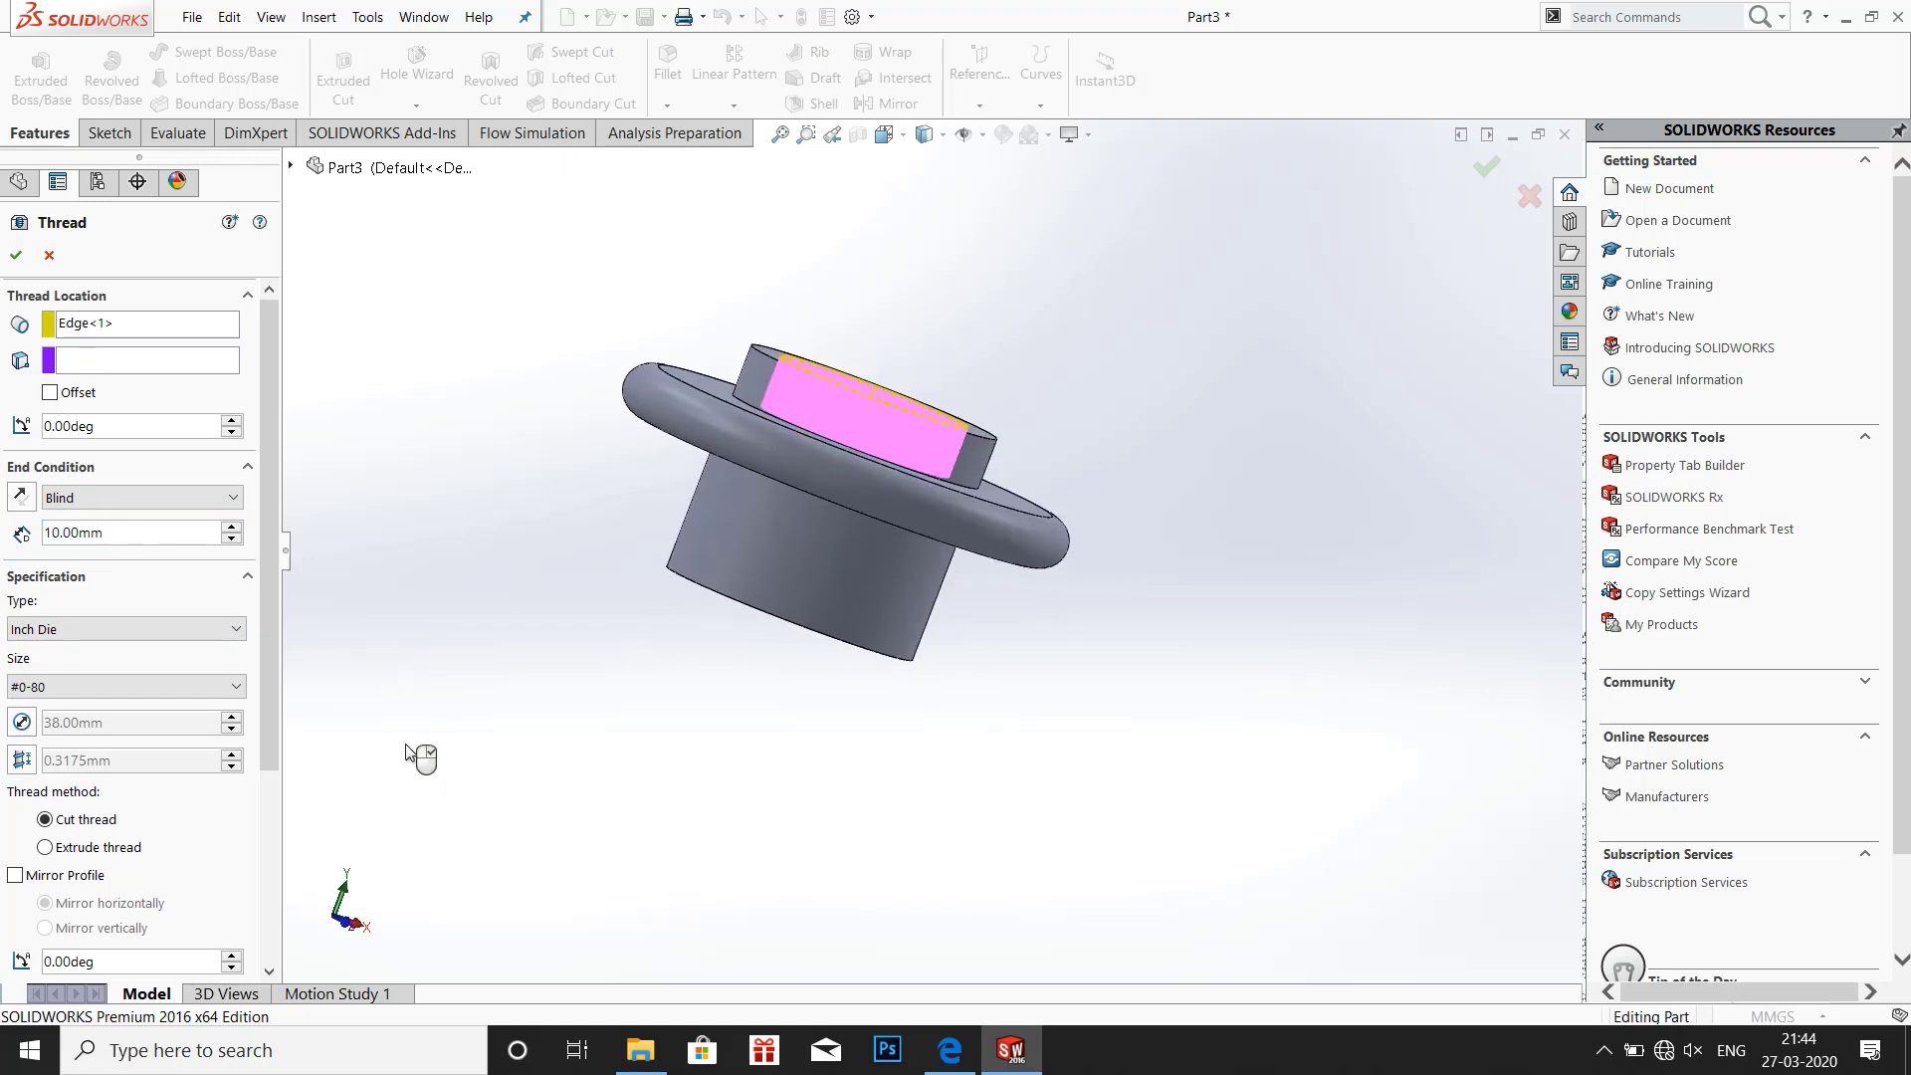
pyautogui.click(232, 528)
pyautogui.click(232, 527)
pyautogui.click(232, 527)
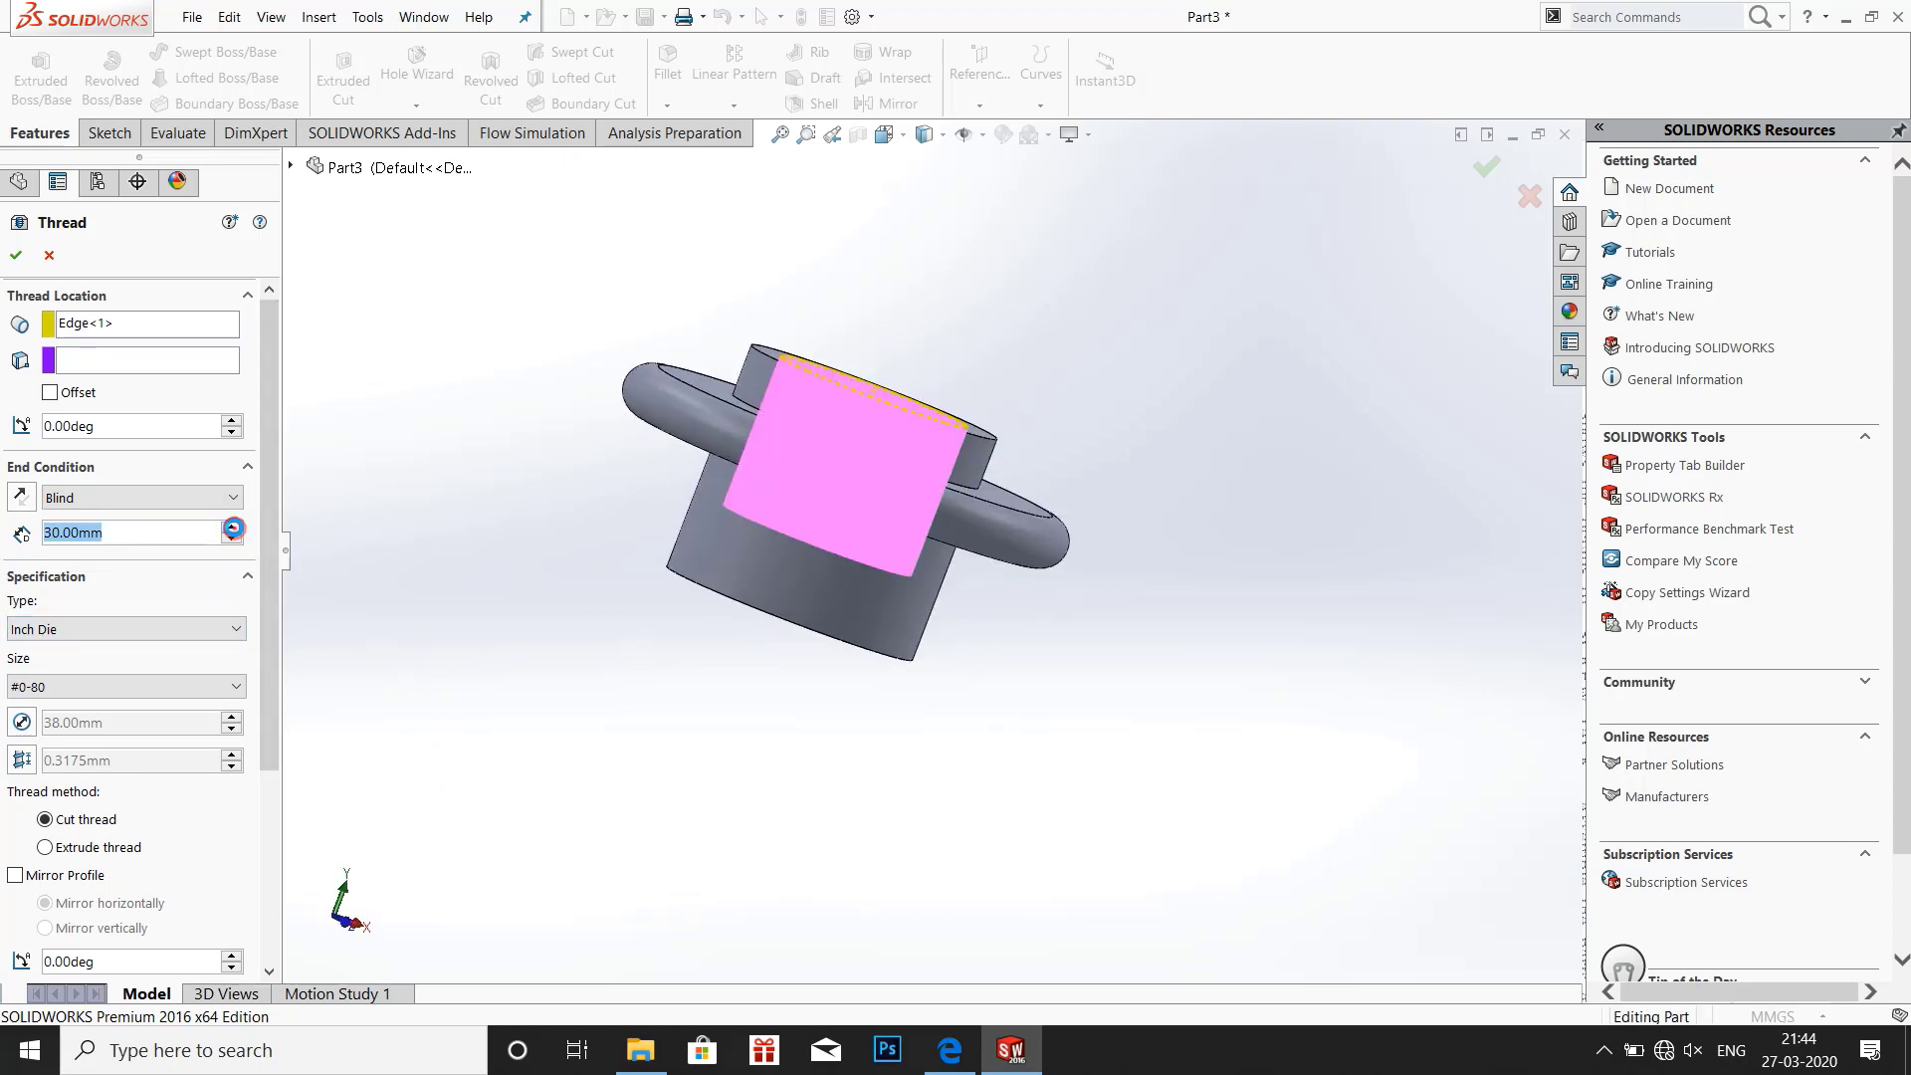
pyautogui.click(232, 528)
pyautogui.click(231, 526)
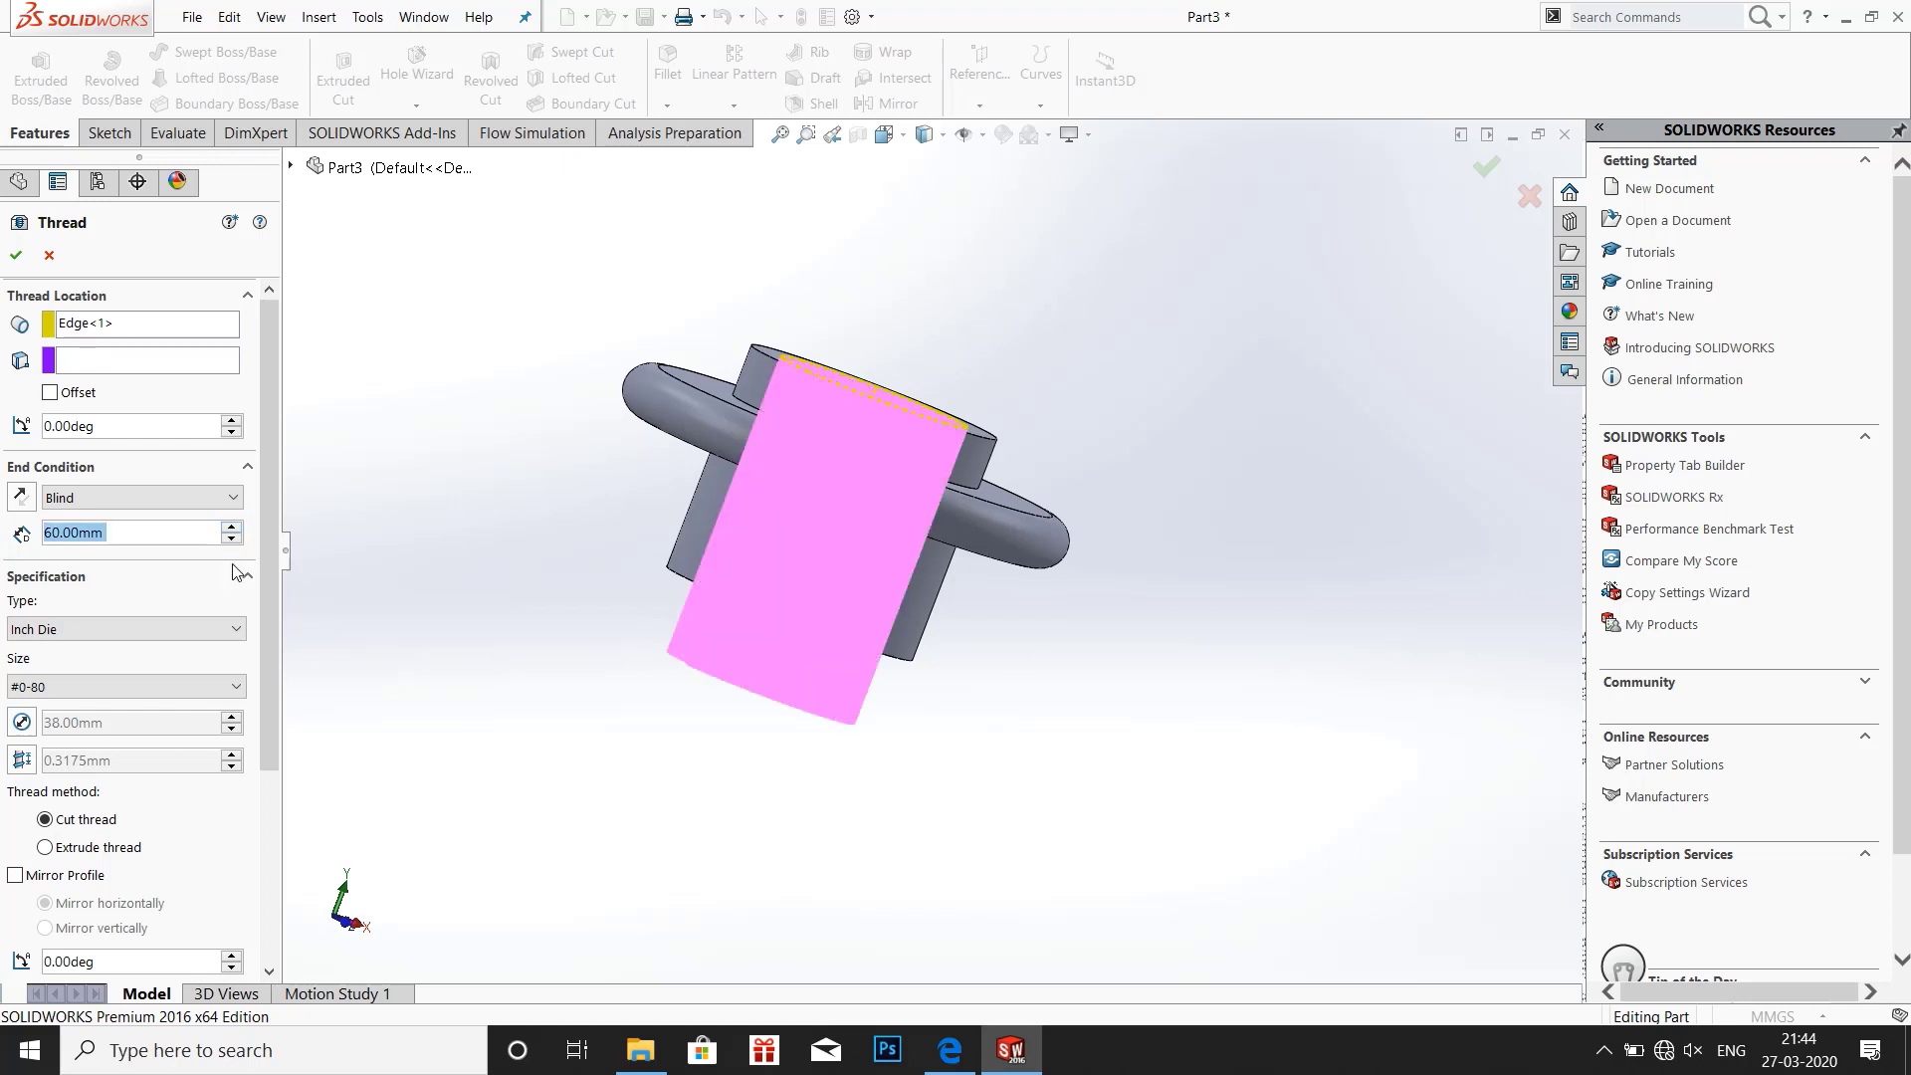
pyautogui.click(54, 530)
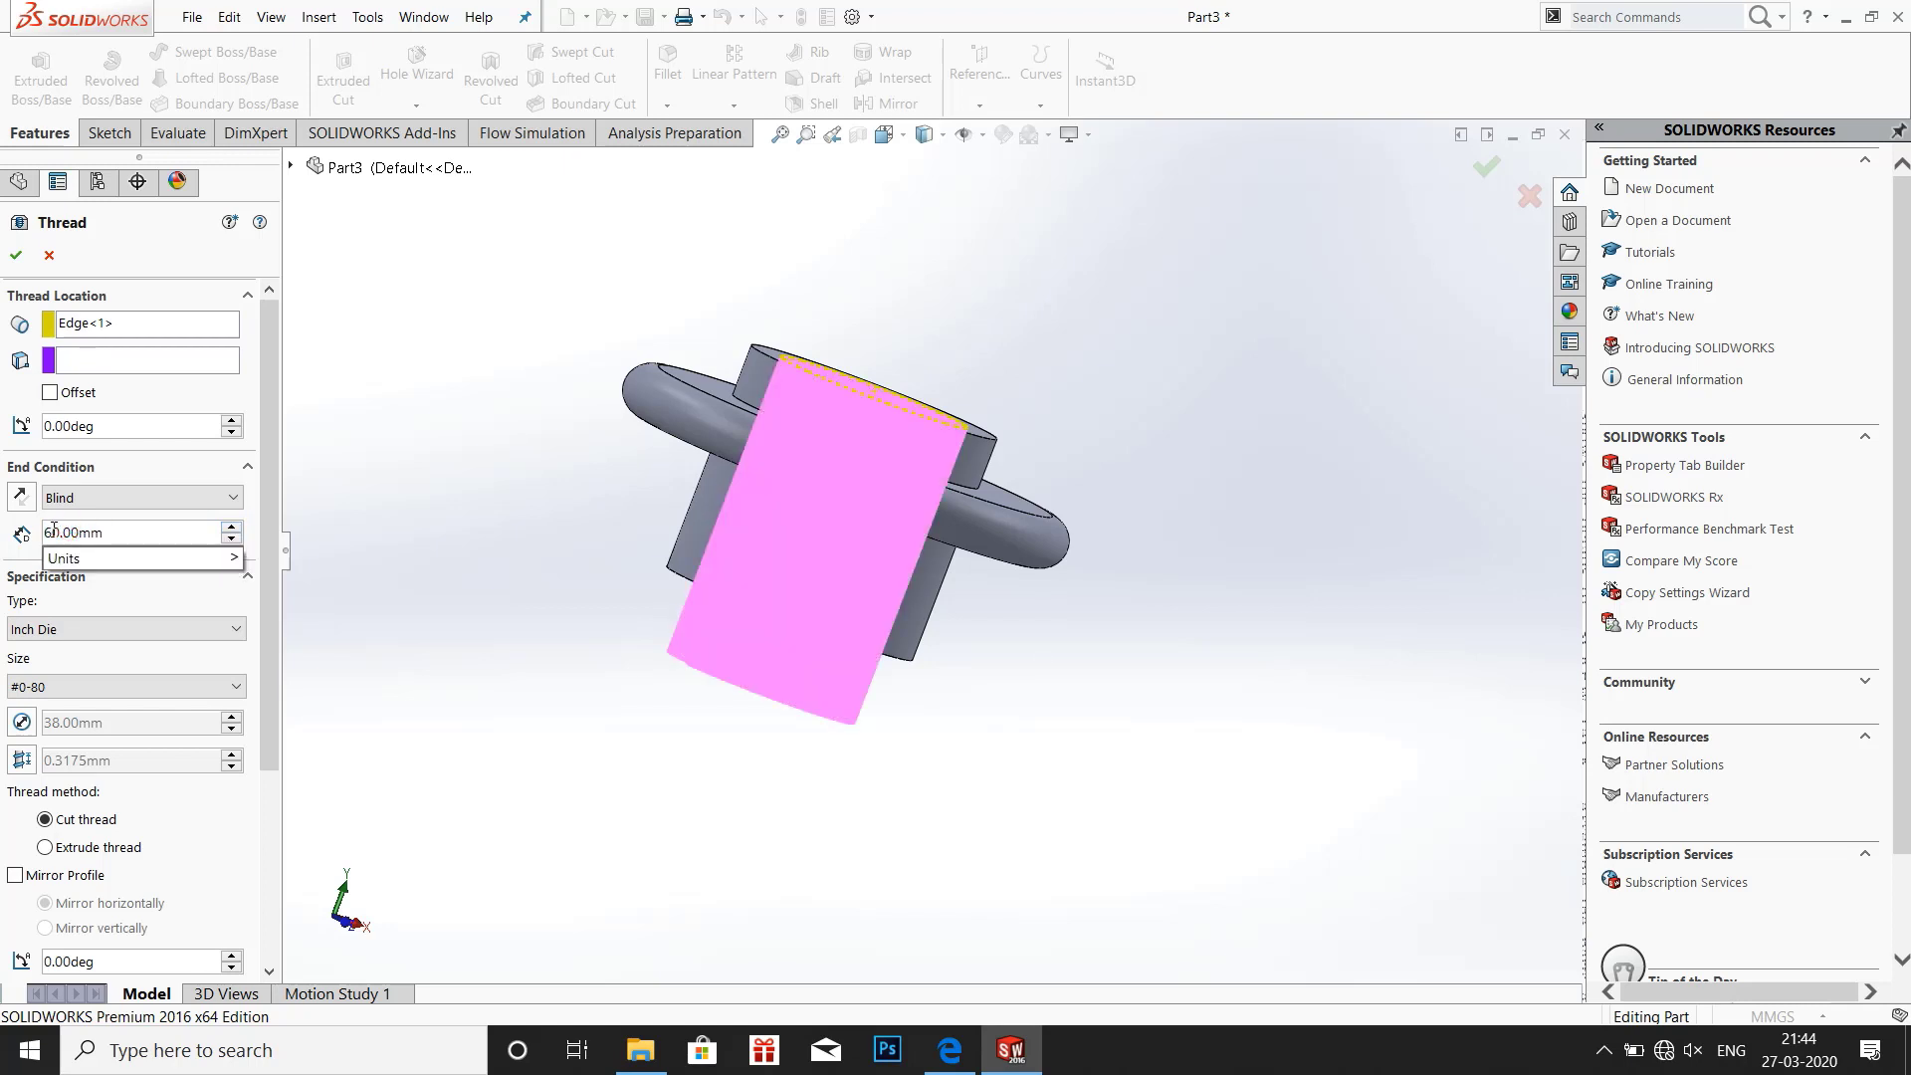
pyautogui.click(60, 535)
pyautogui.press('BackSpace')
pyautogui.press('BackSpace')
pyautogui.write('45')
pyautogui.click(496, 727)
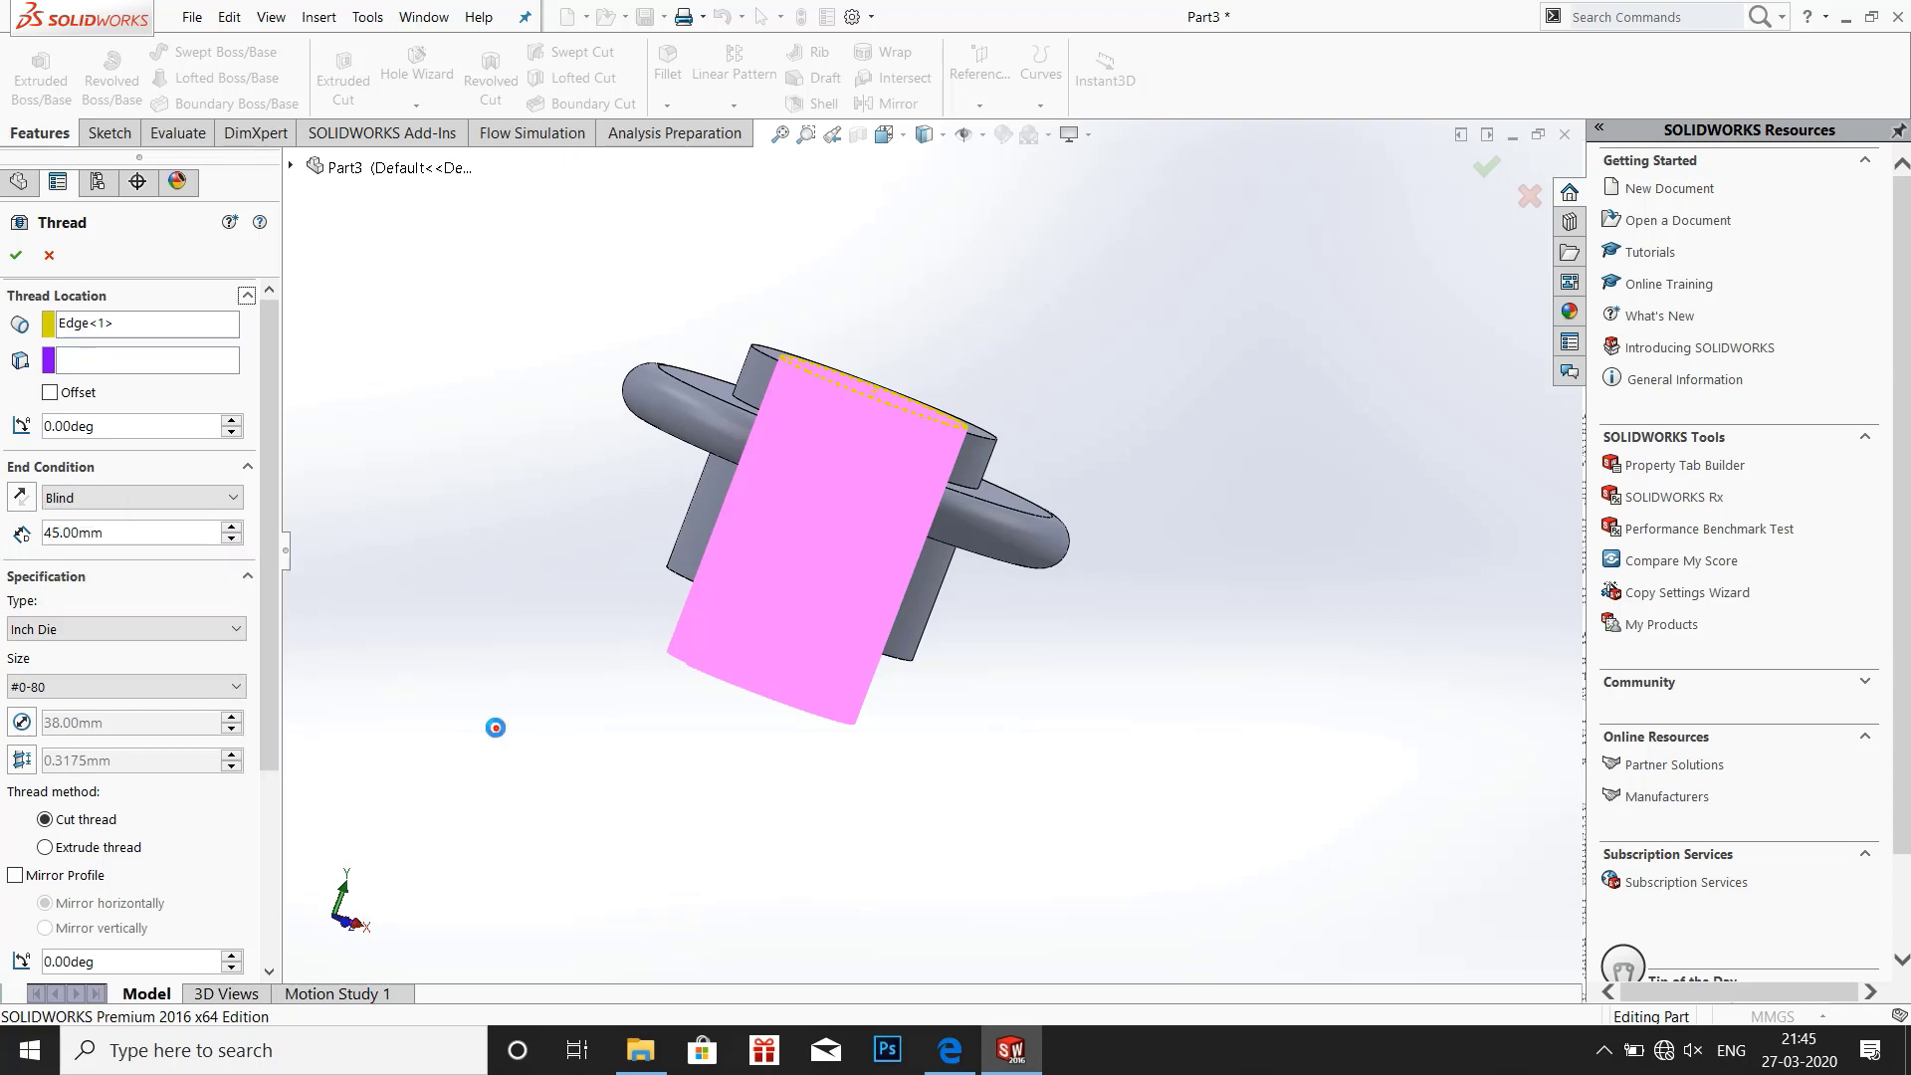
pyautogui.click(133, 633)
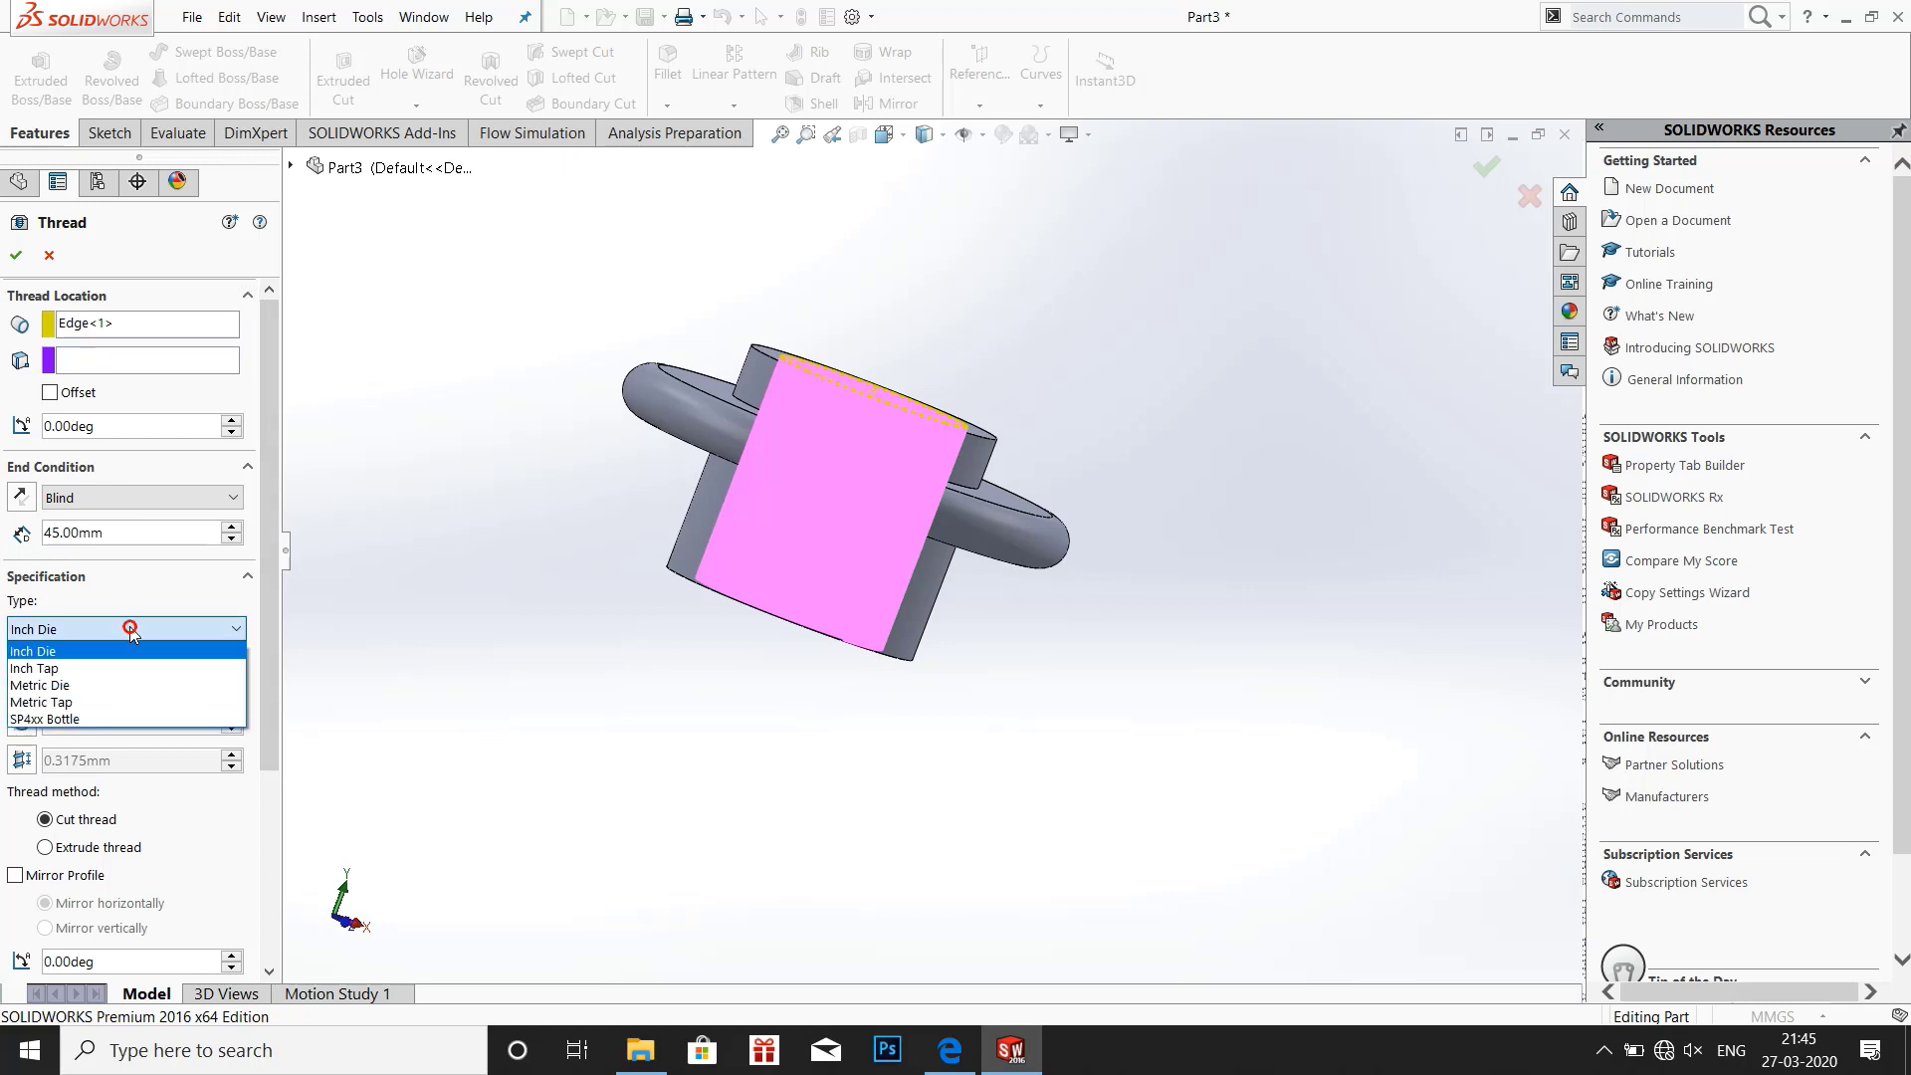
pyautogui.click(64, 702)
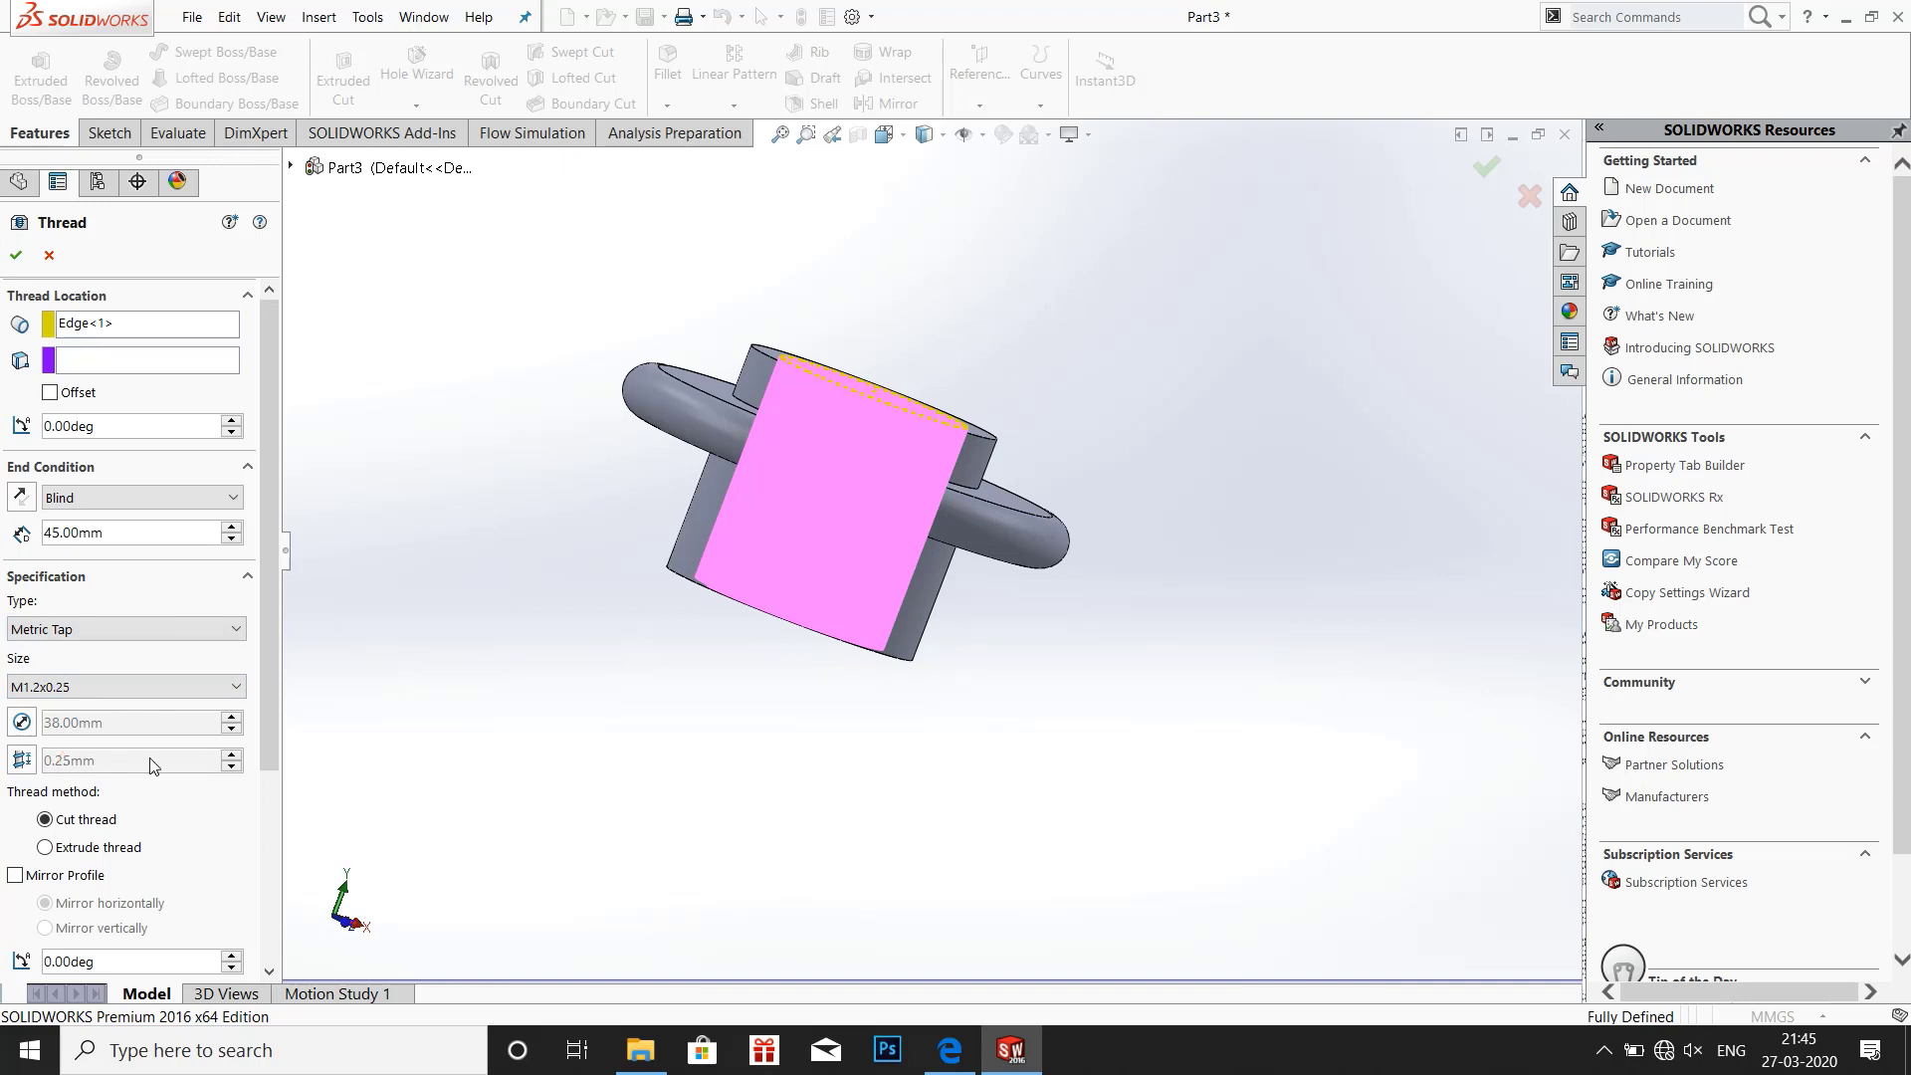
# Examine the available Metric Tap sizes for the thread
pyautogui.click(81, 687)
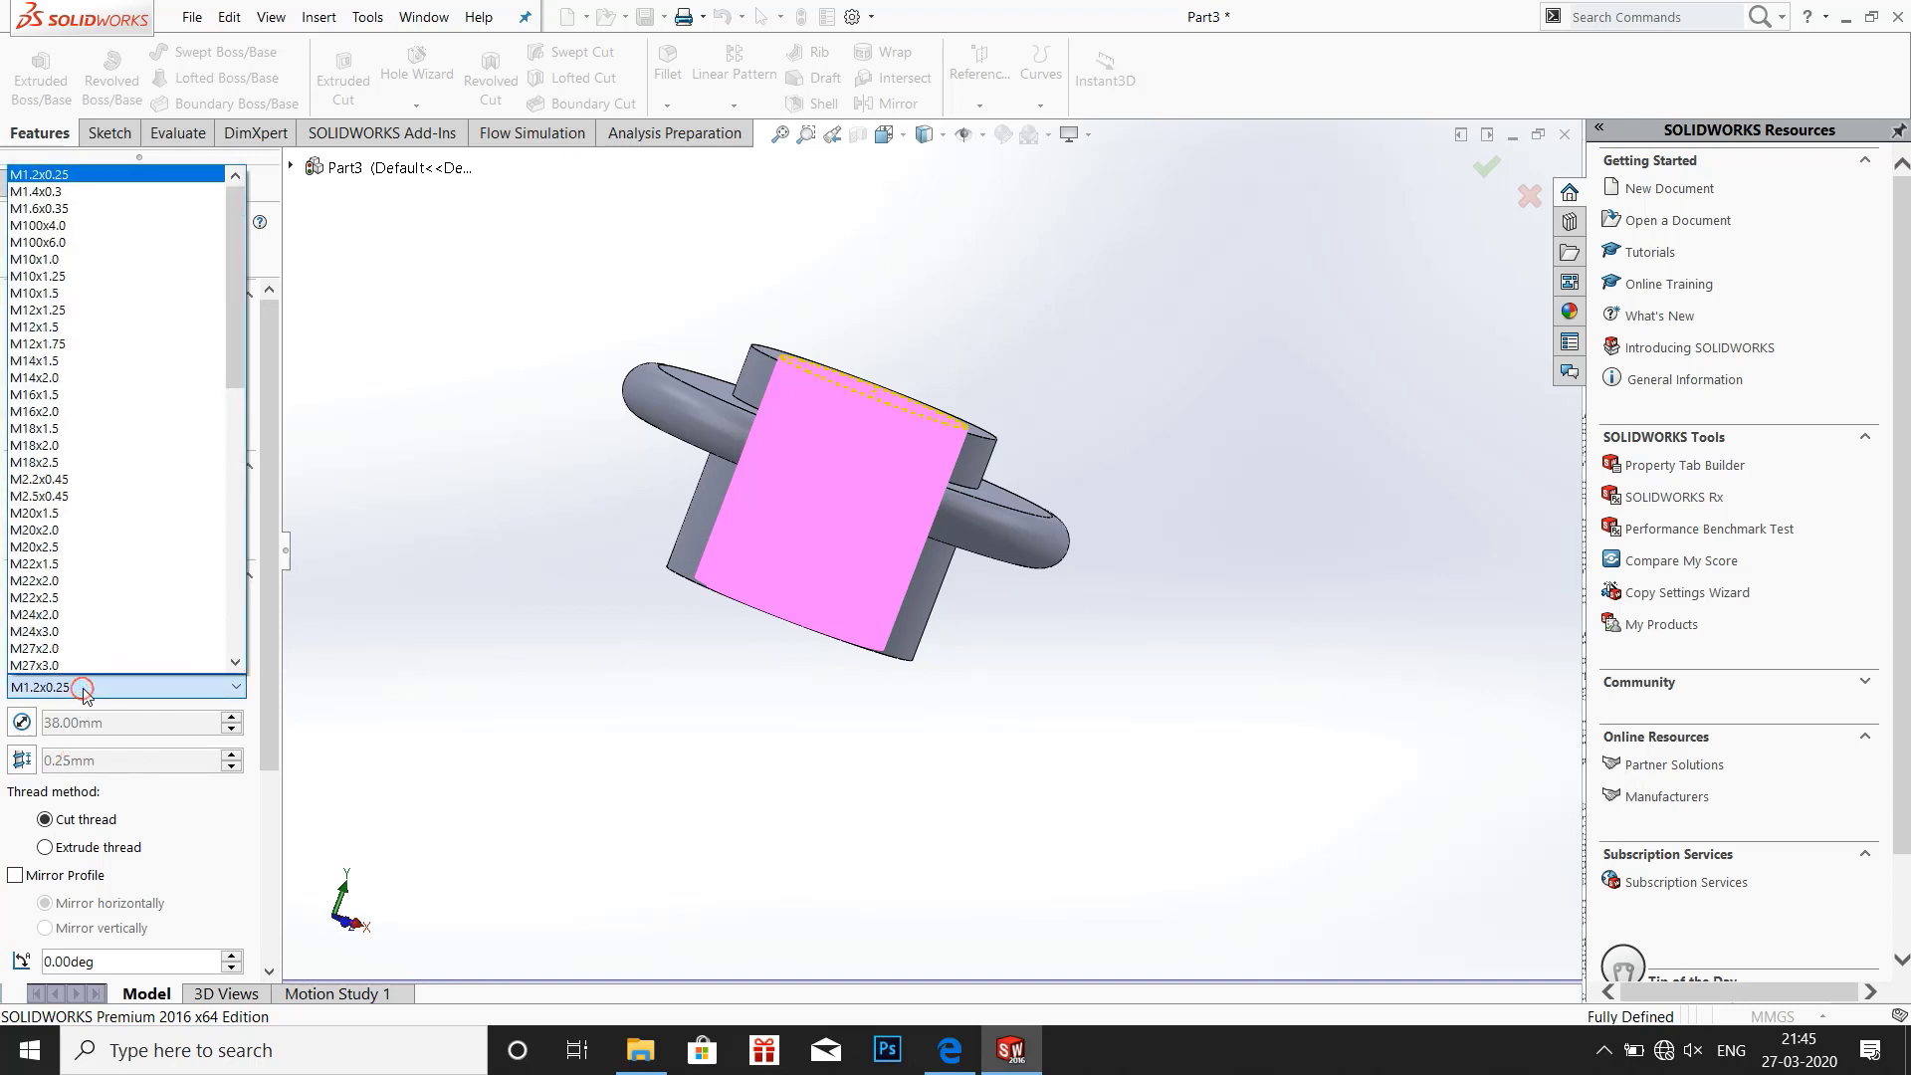
pyautogui.scroll(-3, 53, 660)
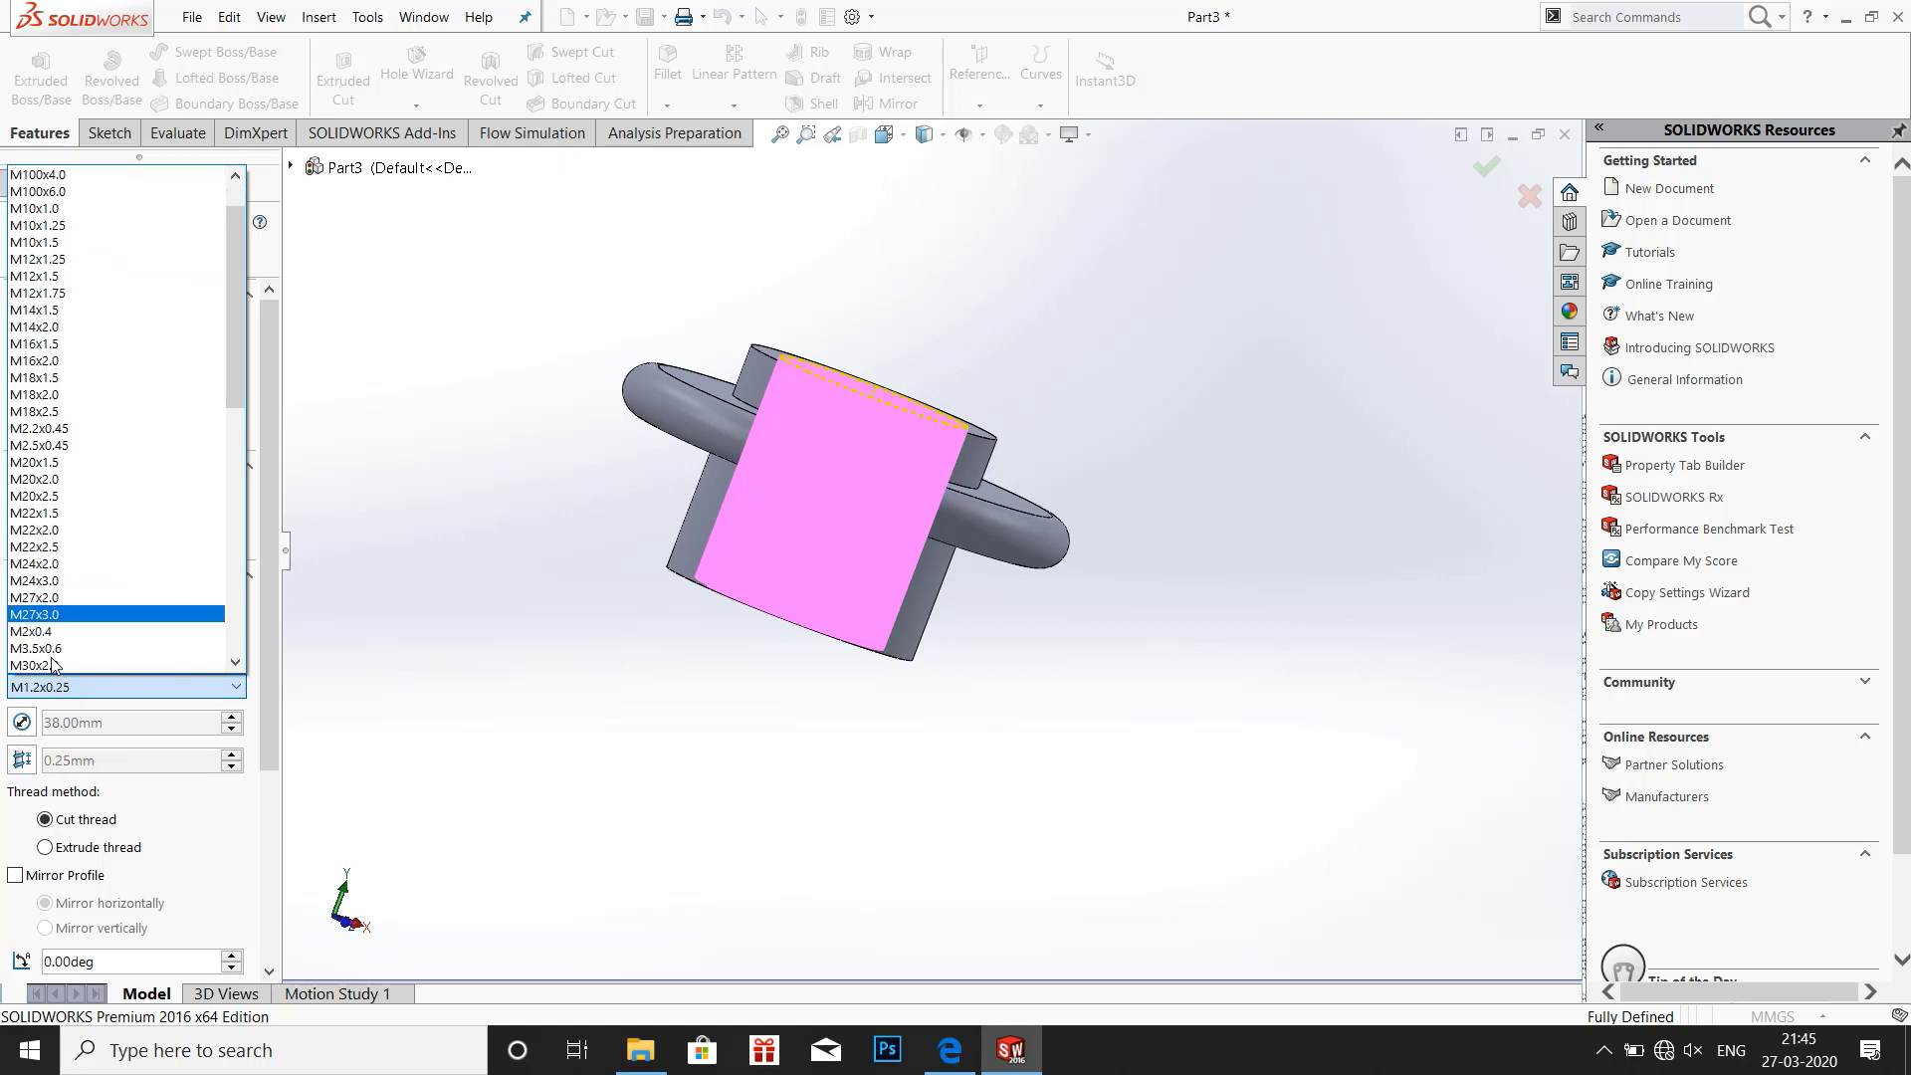
pyautogui.scroll(-1, 53, 665)
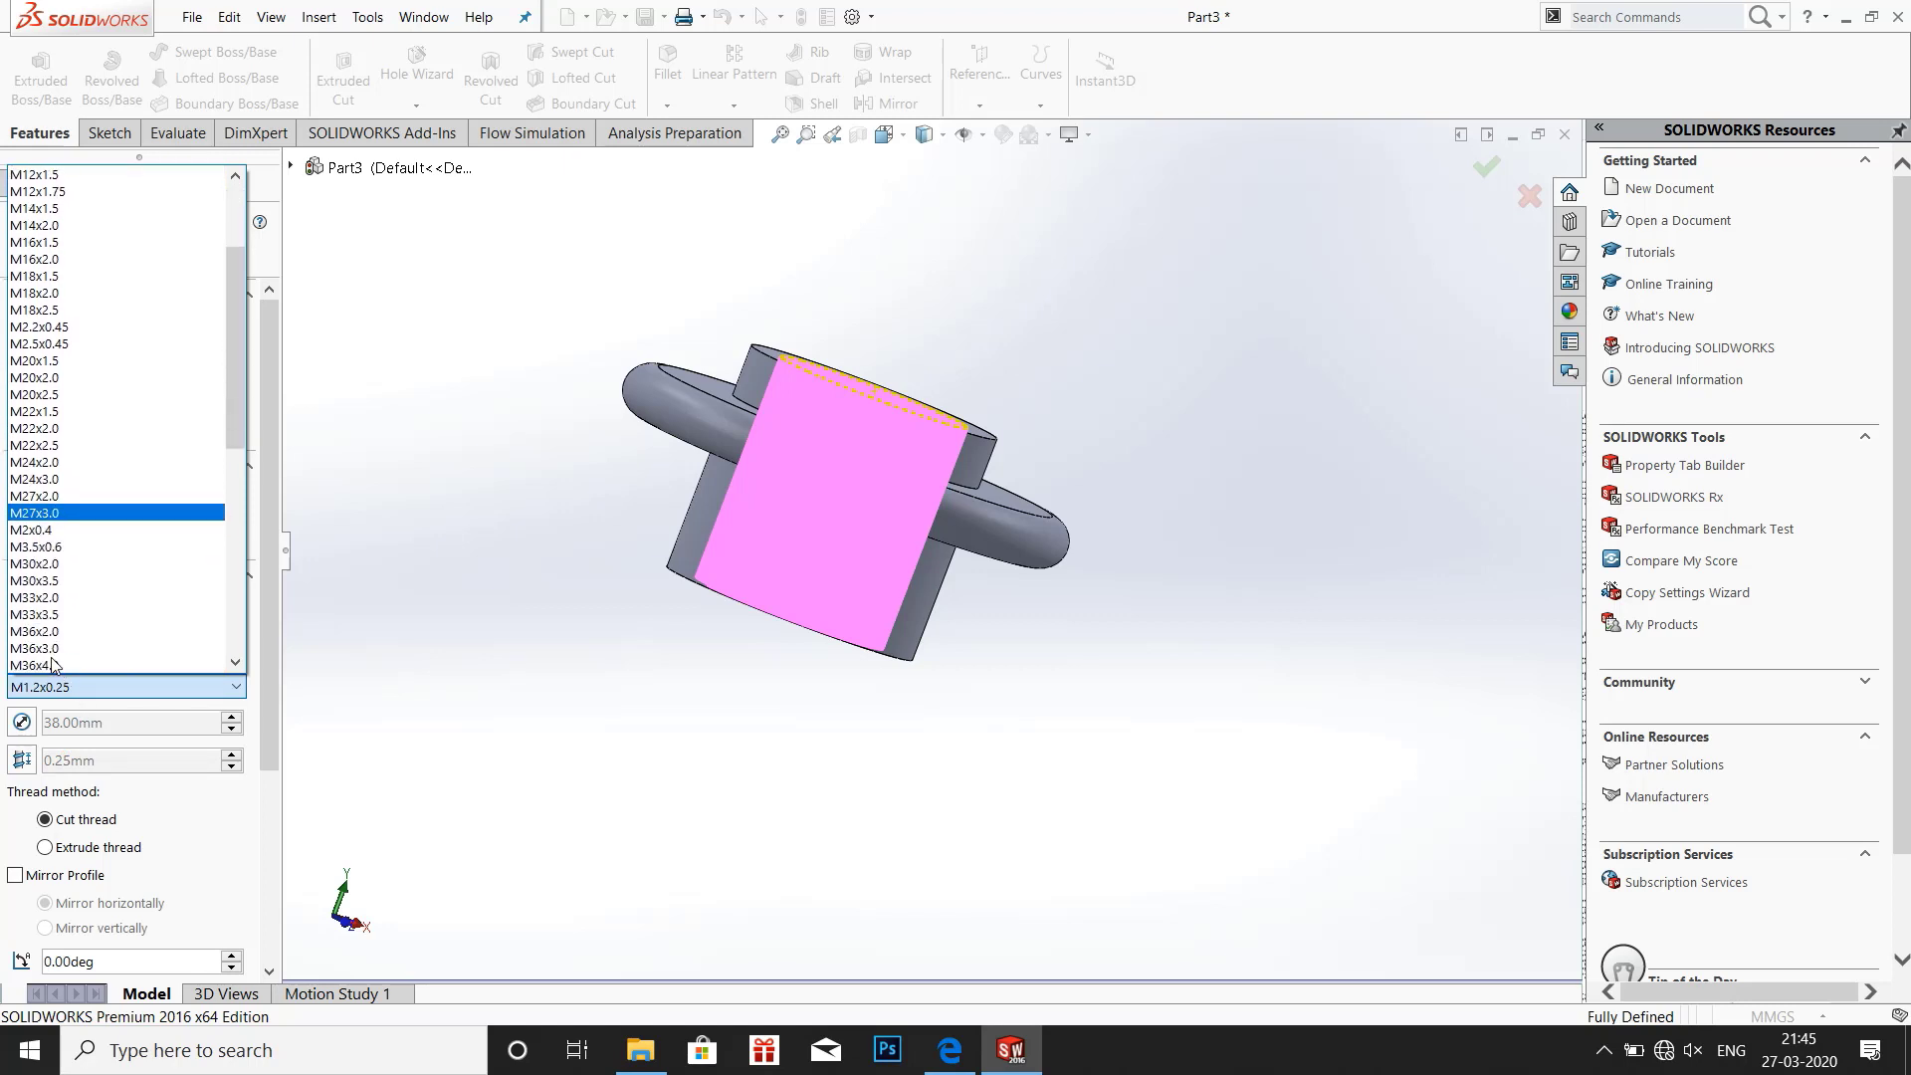
pyautogui.scroll(-1, 54, 665)
pyautogui.scroll(-2, 53, 637)
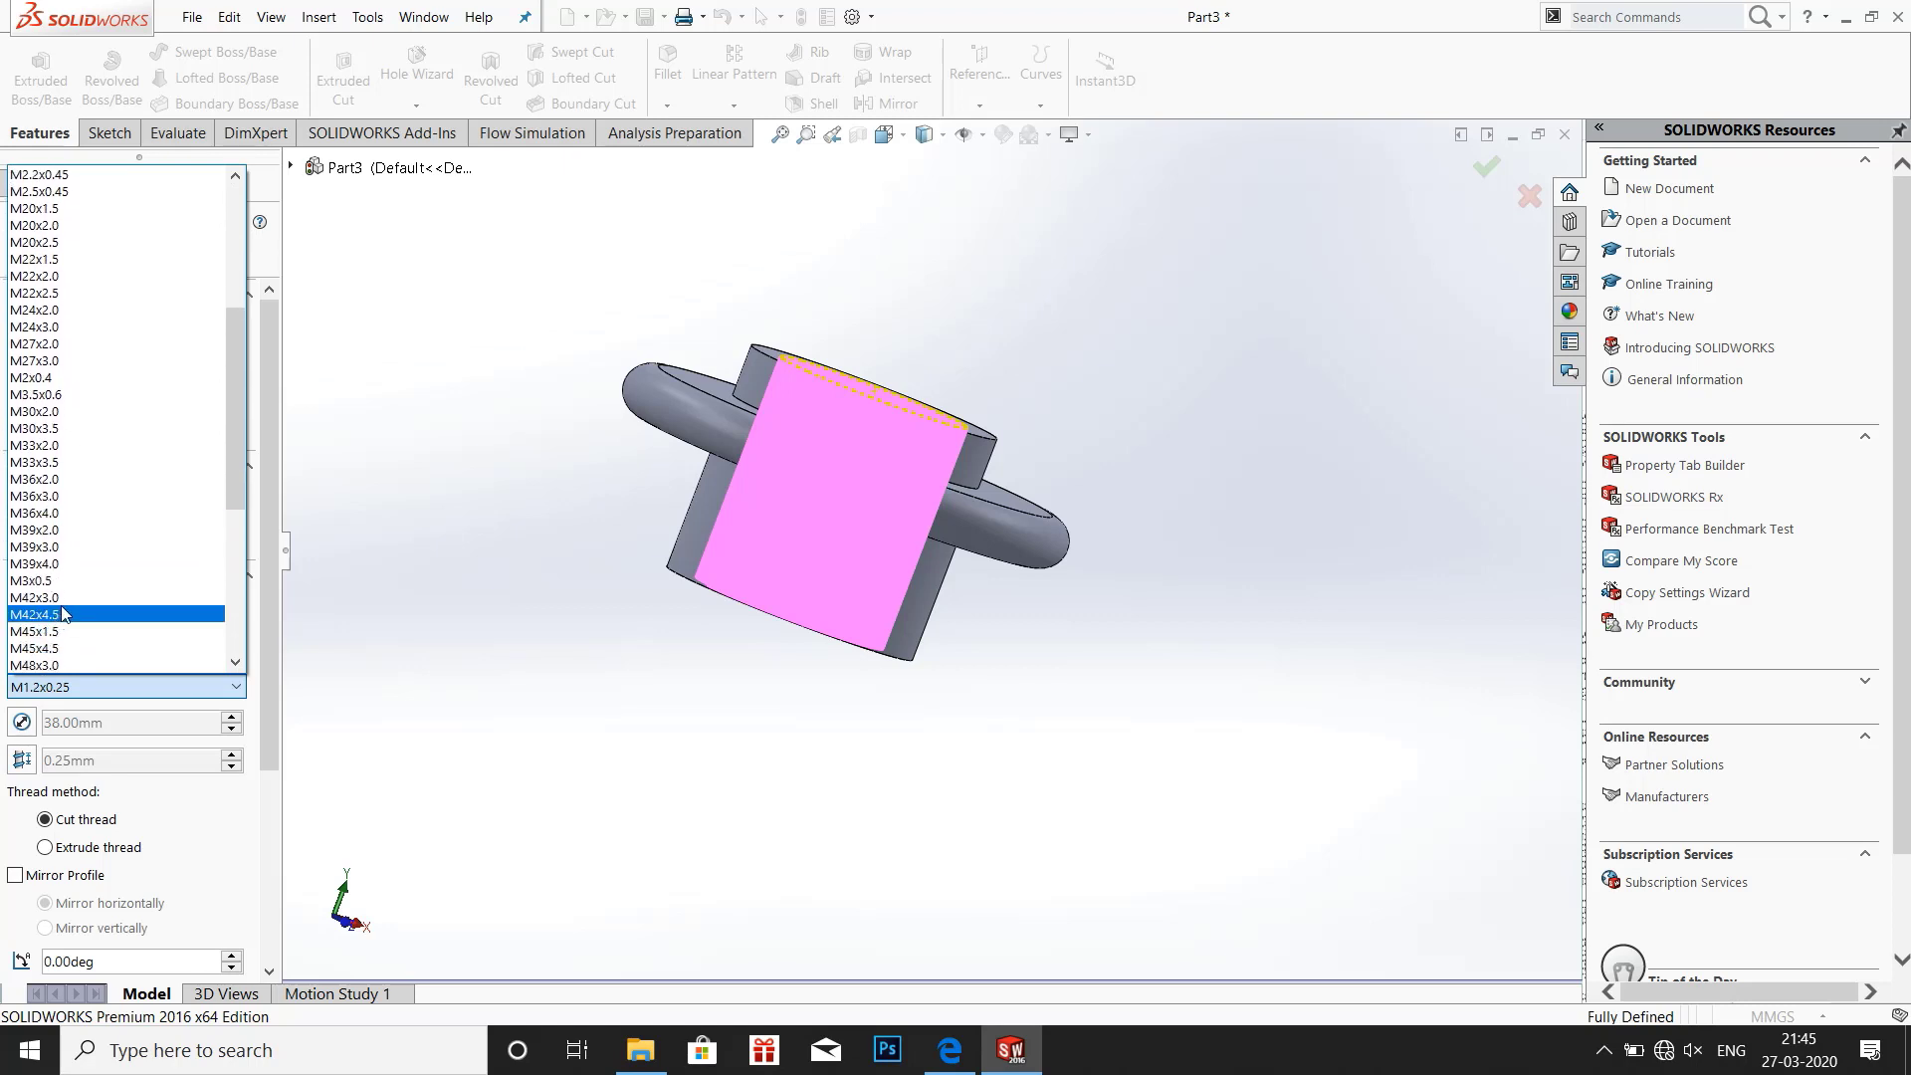
pyautogui.scroll(-7, 54, 637)
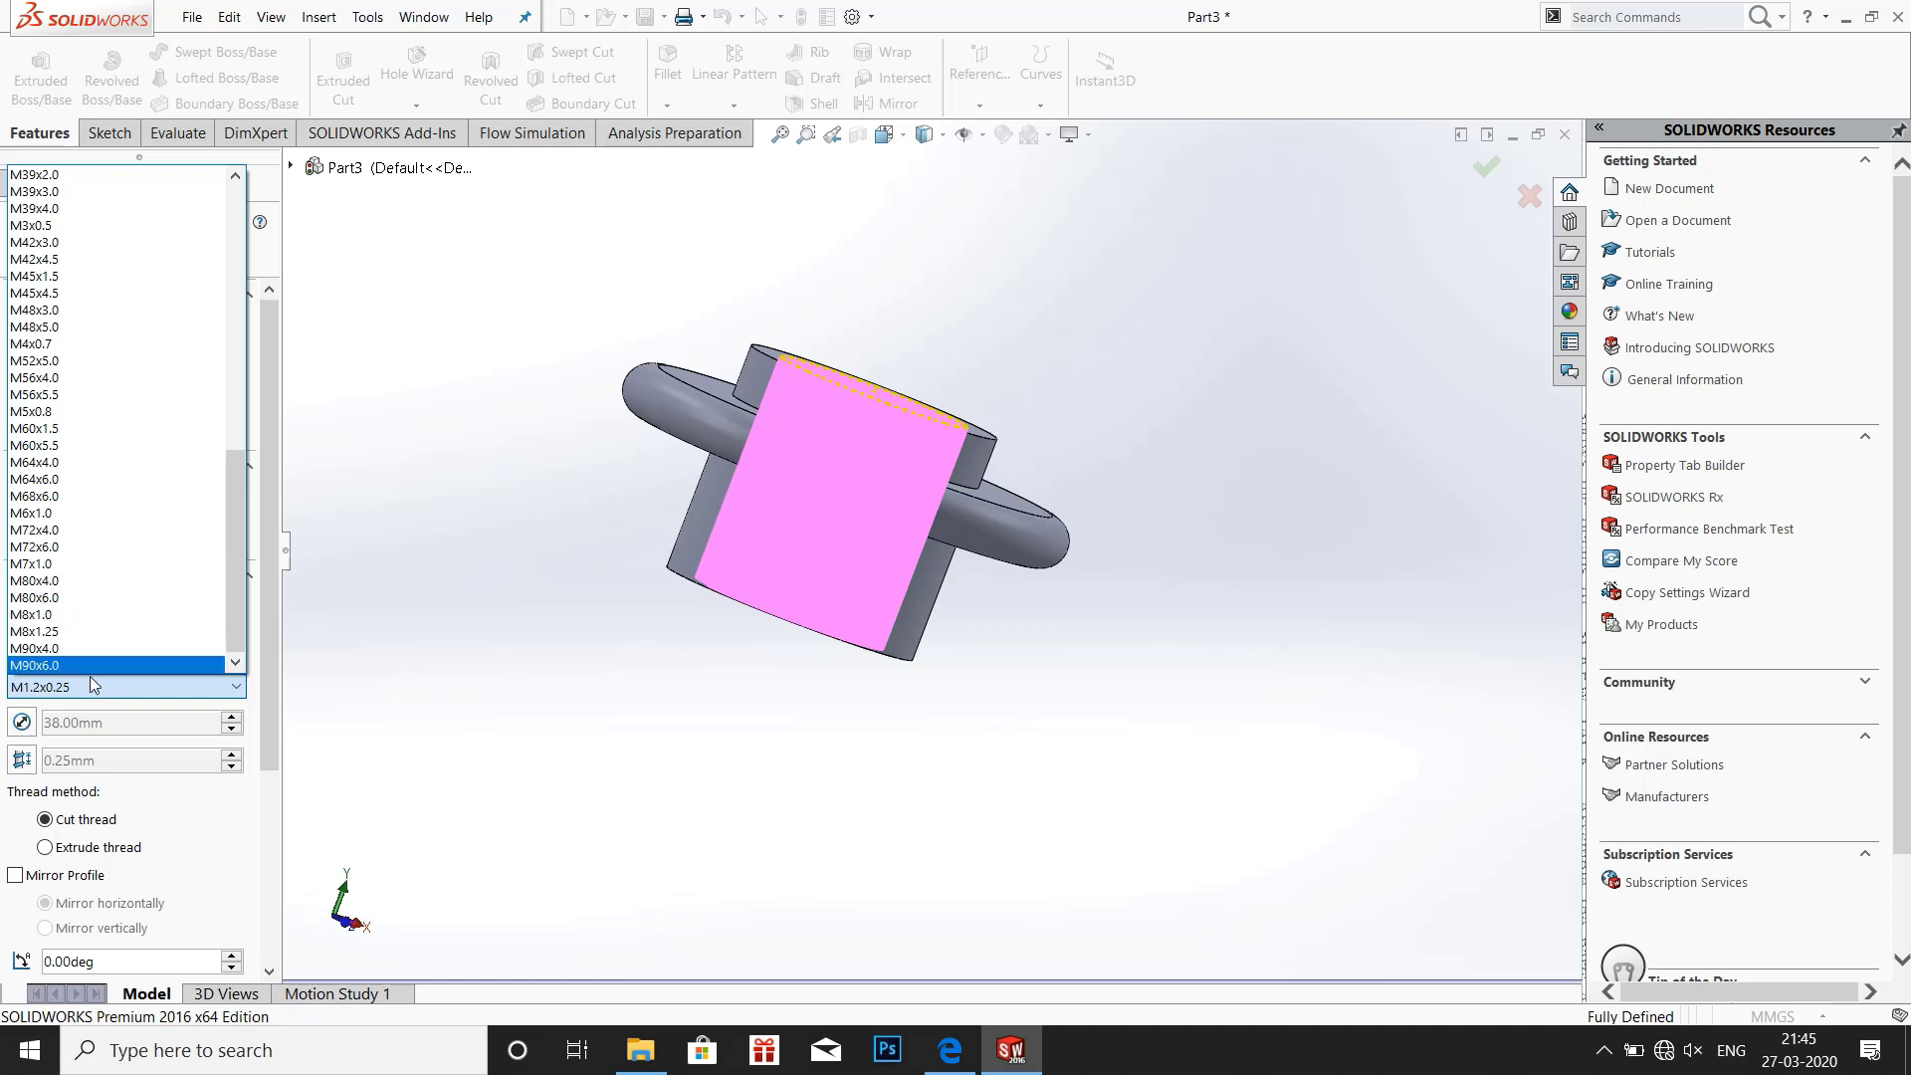
pyautogui.scroll(4, 85, 610)
pyautogui.moveTo(235, 521); pyautogui.dragTo(249, 337)
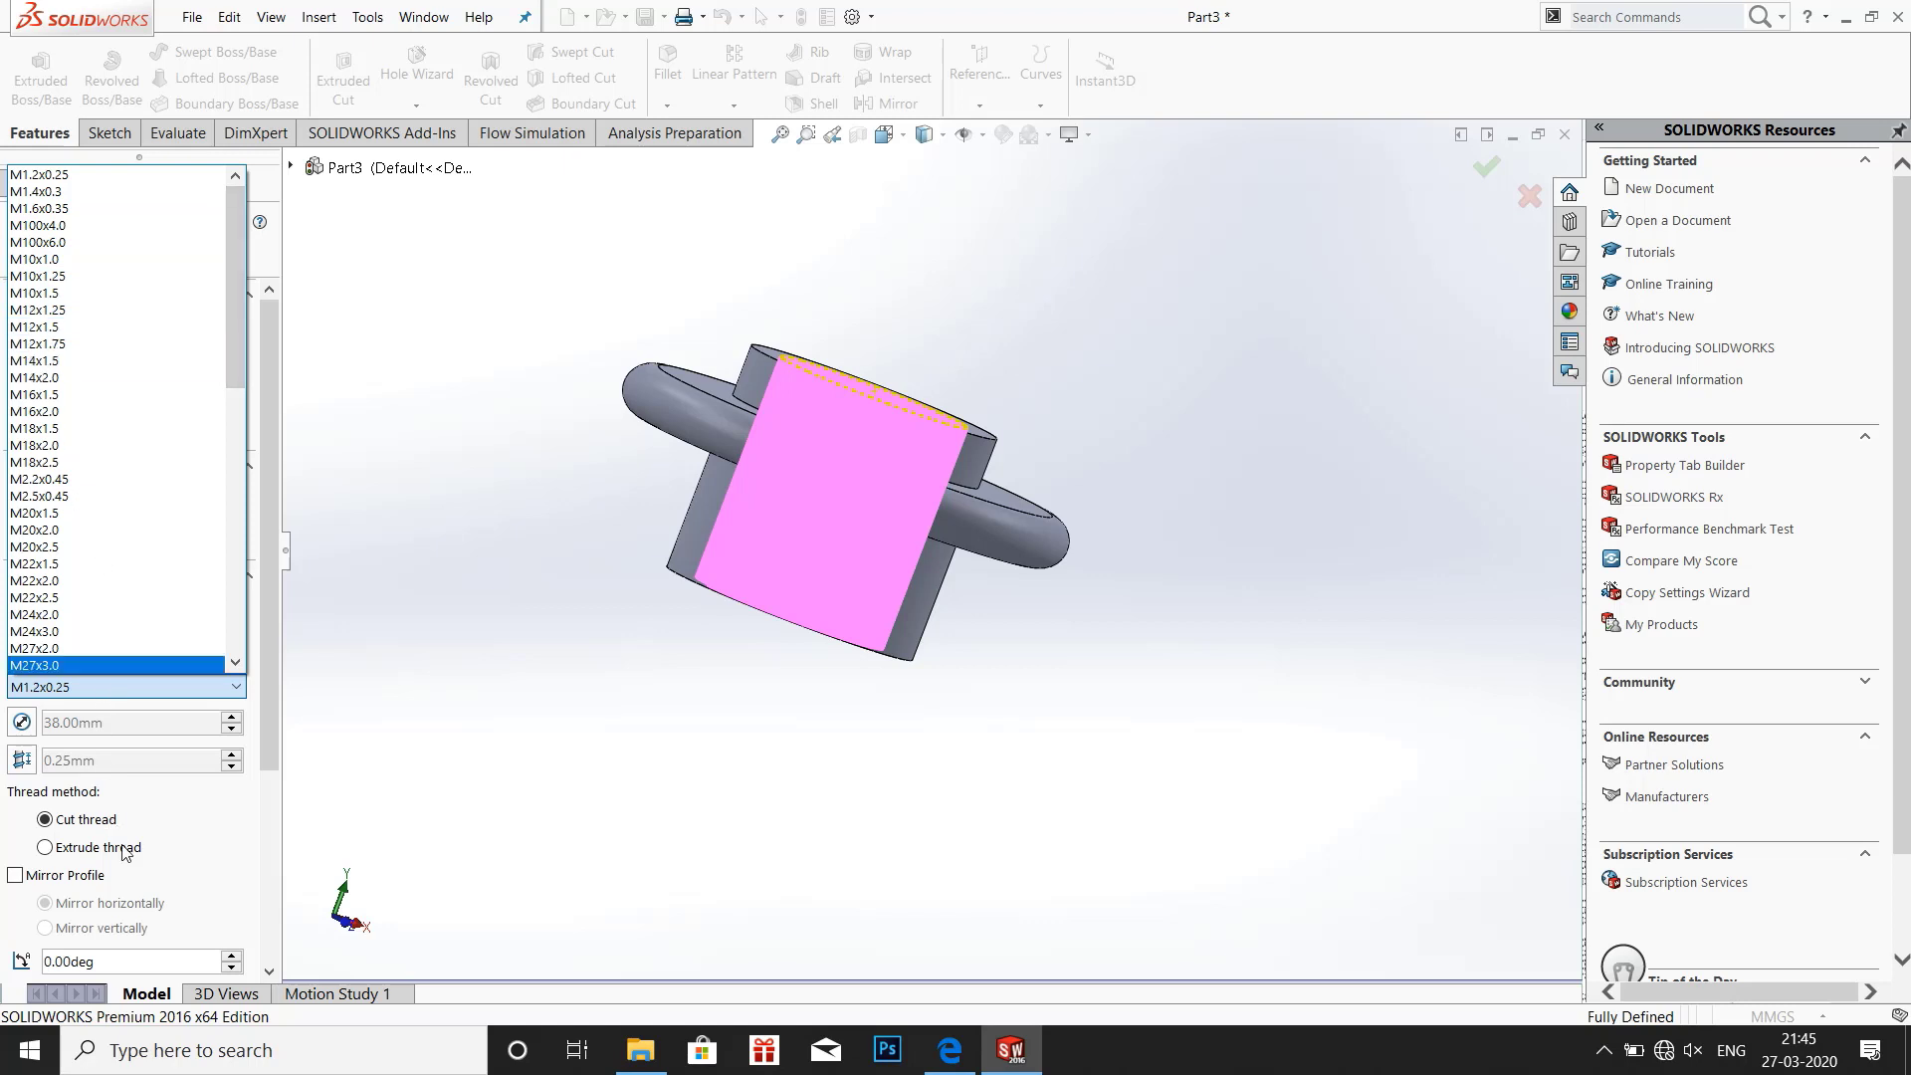
pyautogui.click(145, 824)
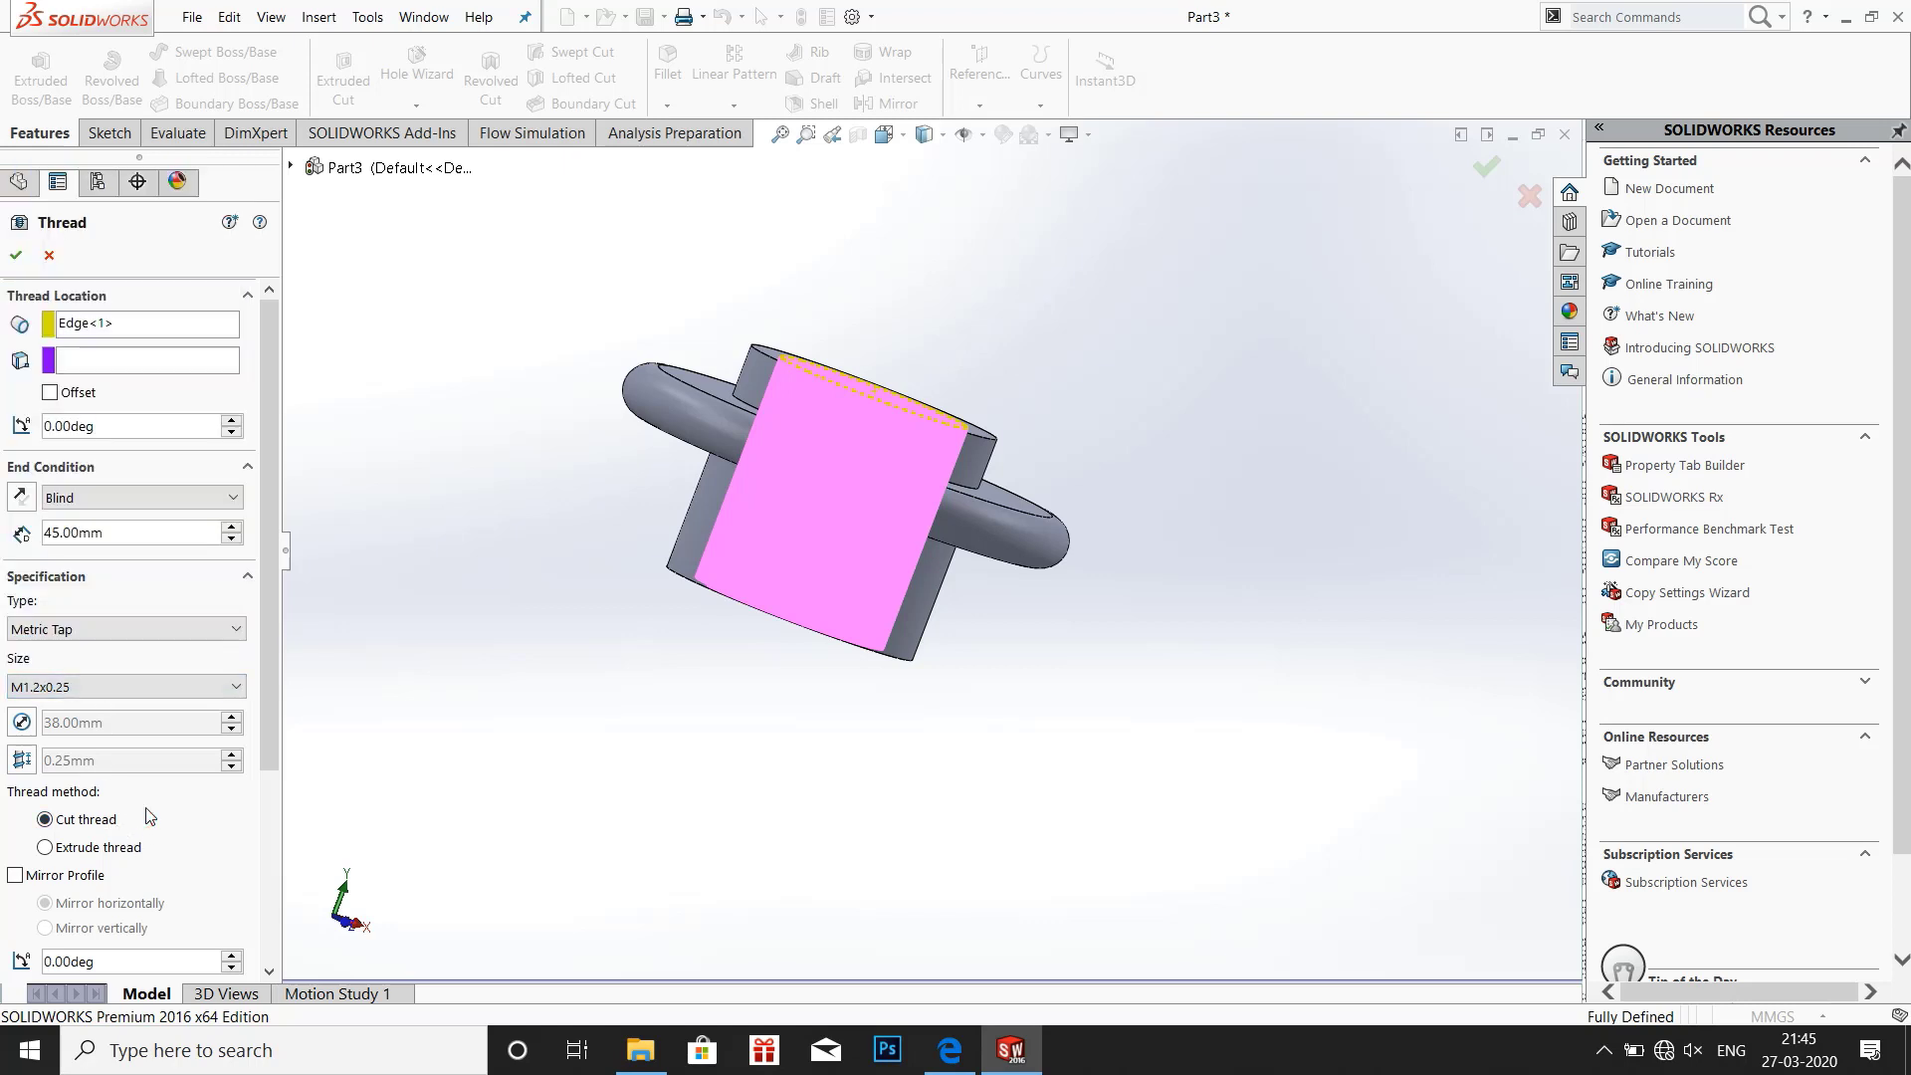
# Try to edit the thread's pitch value directly
pyautogui.click(76, 756)
pyautogui.click(227, 753)
pyautogui.rightClick(230, 759)
pyautogui.rightClick(164, 756)
# Look through the full list of Metric Tap sizes and the remaining thread method, handedness and preview options
pyautogui.click(84, 696)
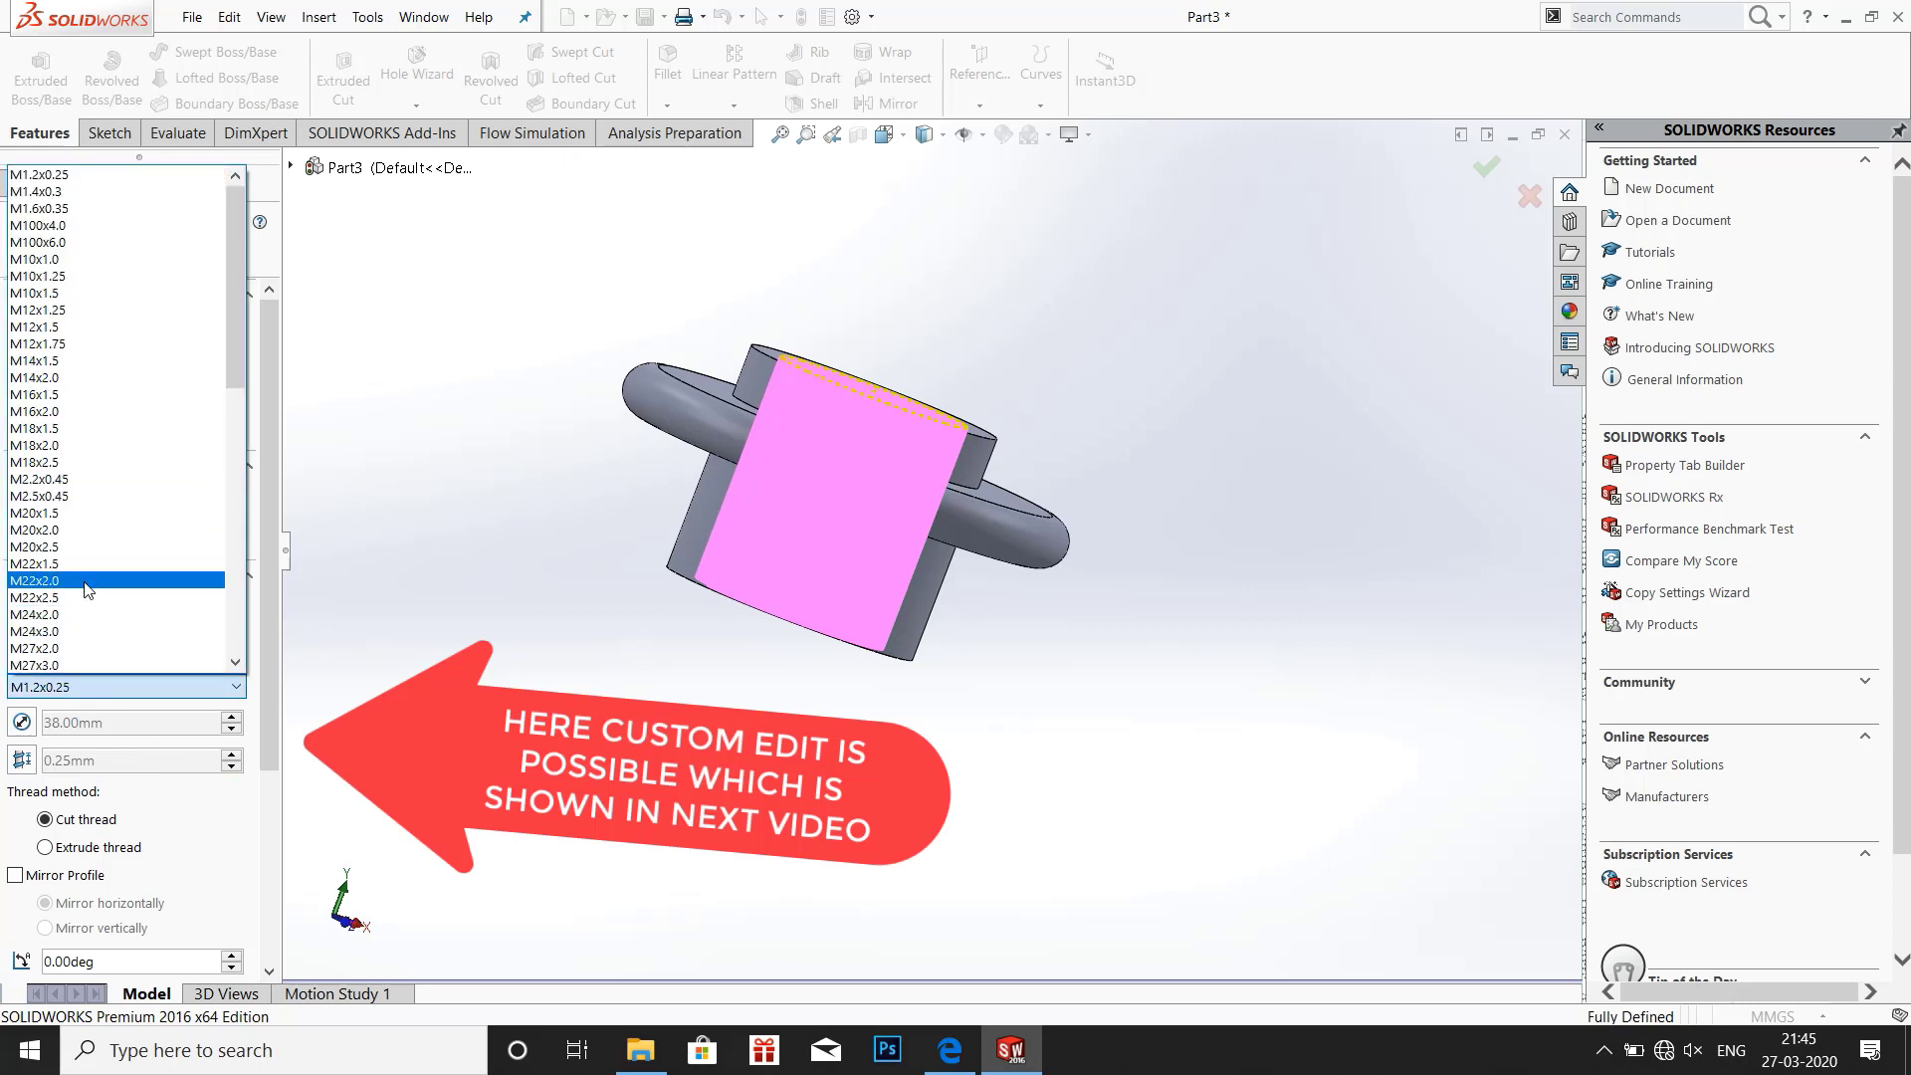
pyautogui.click(156, 892)
pyautogui.scroll(-3, 156, 880)
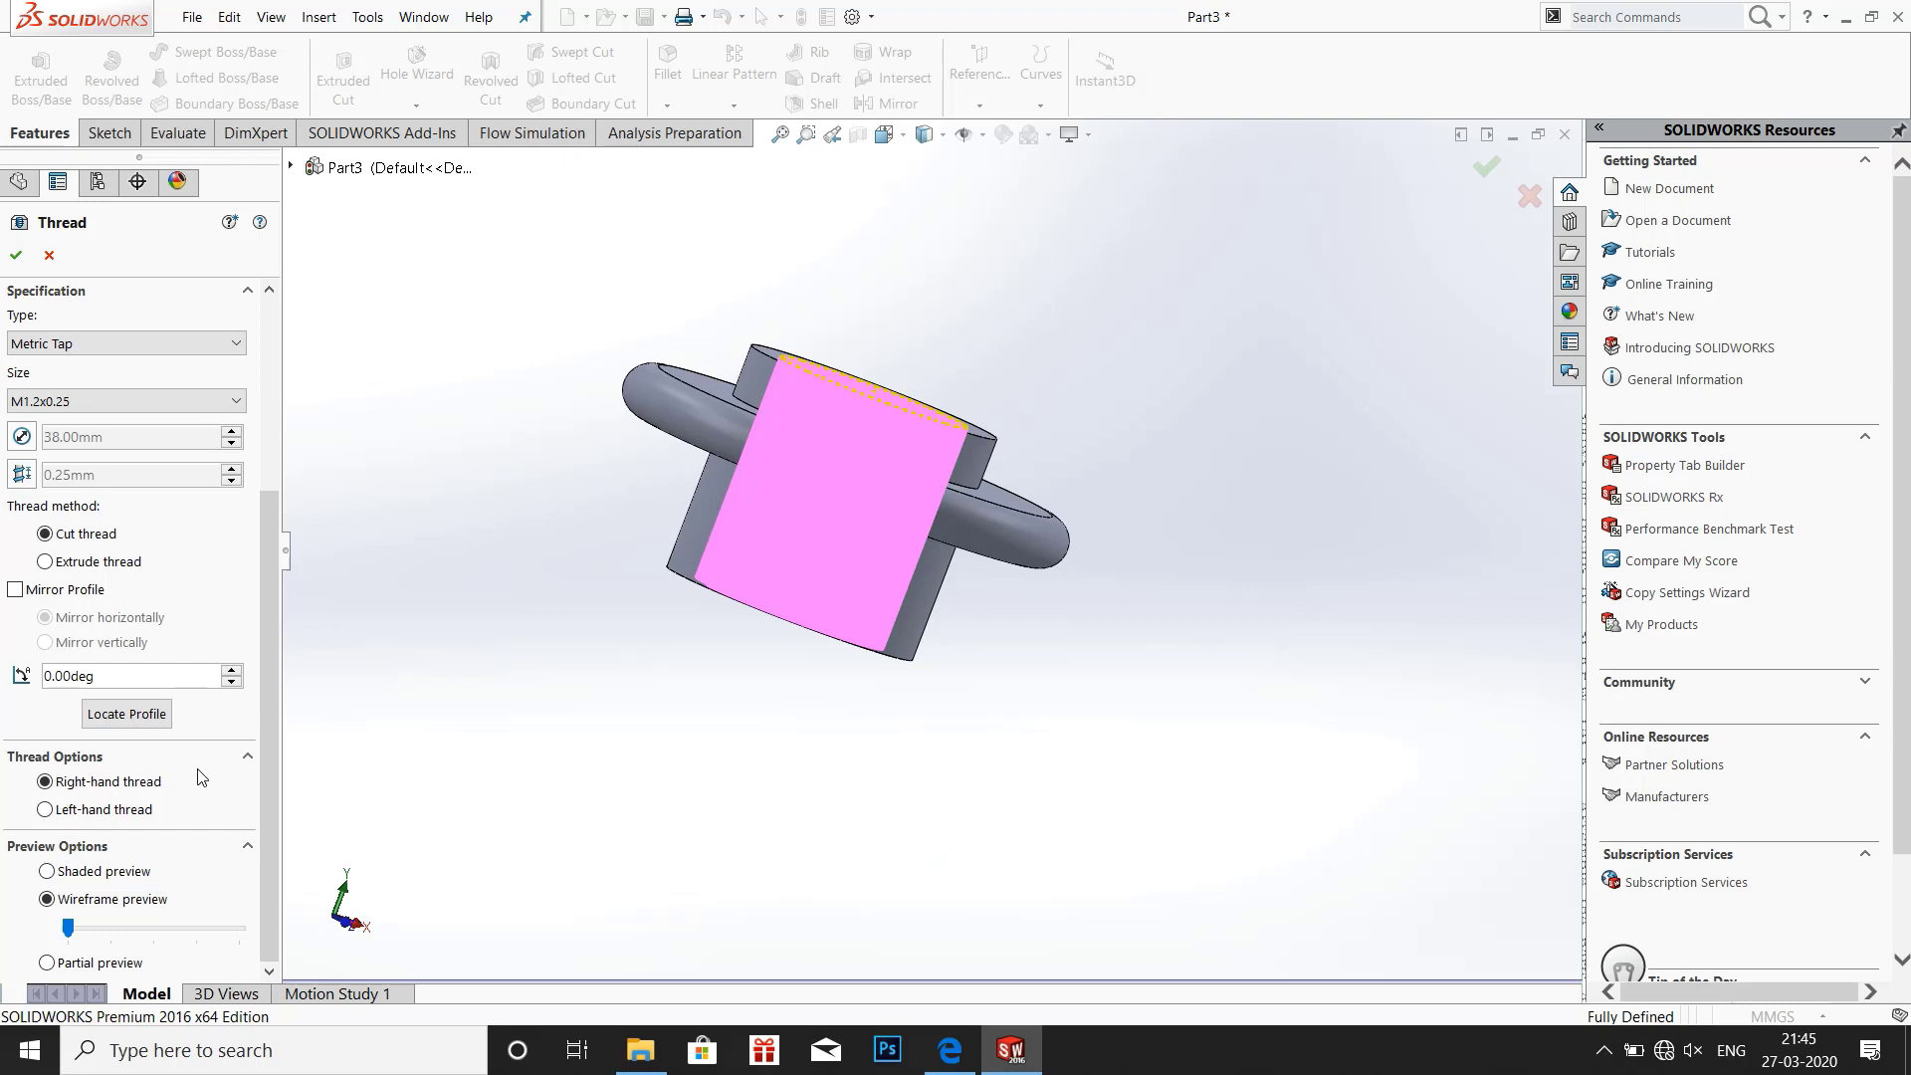
pyautogui.scroll(3, 201, 777)
pyautogui.click(57, 687)
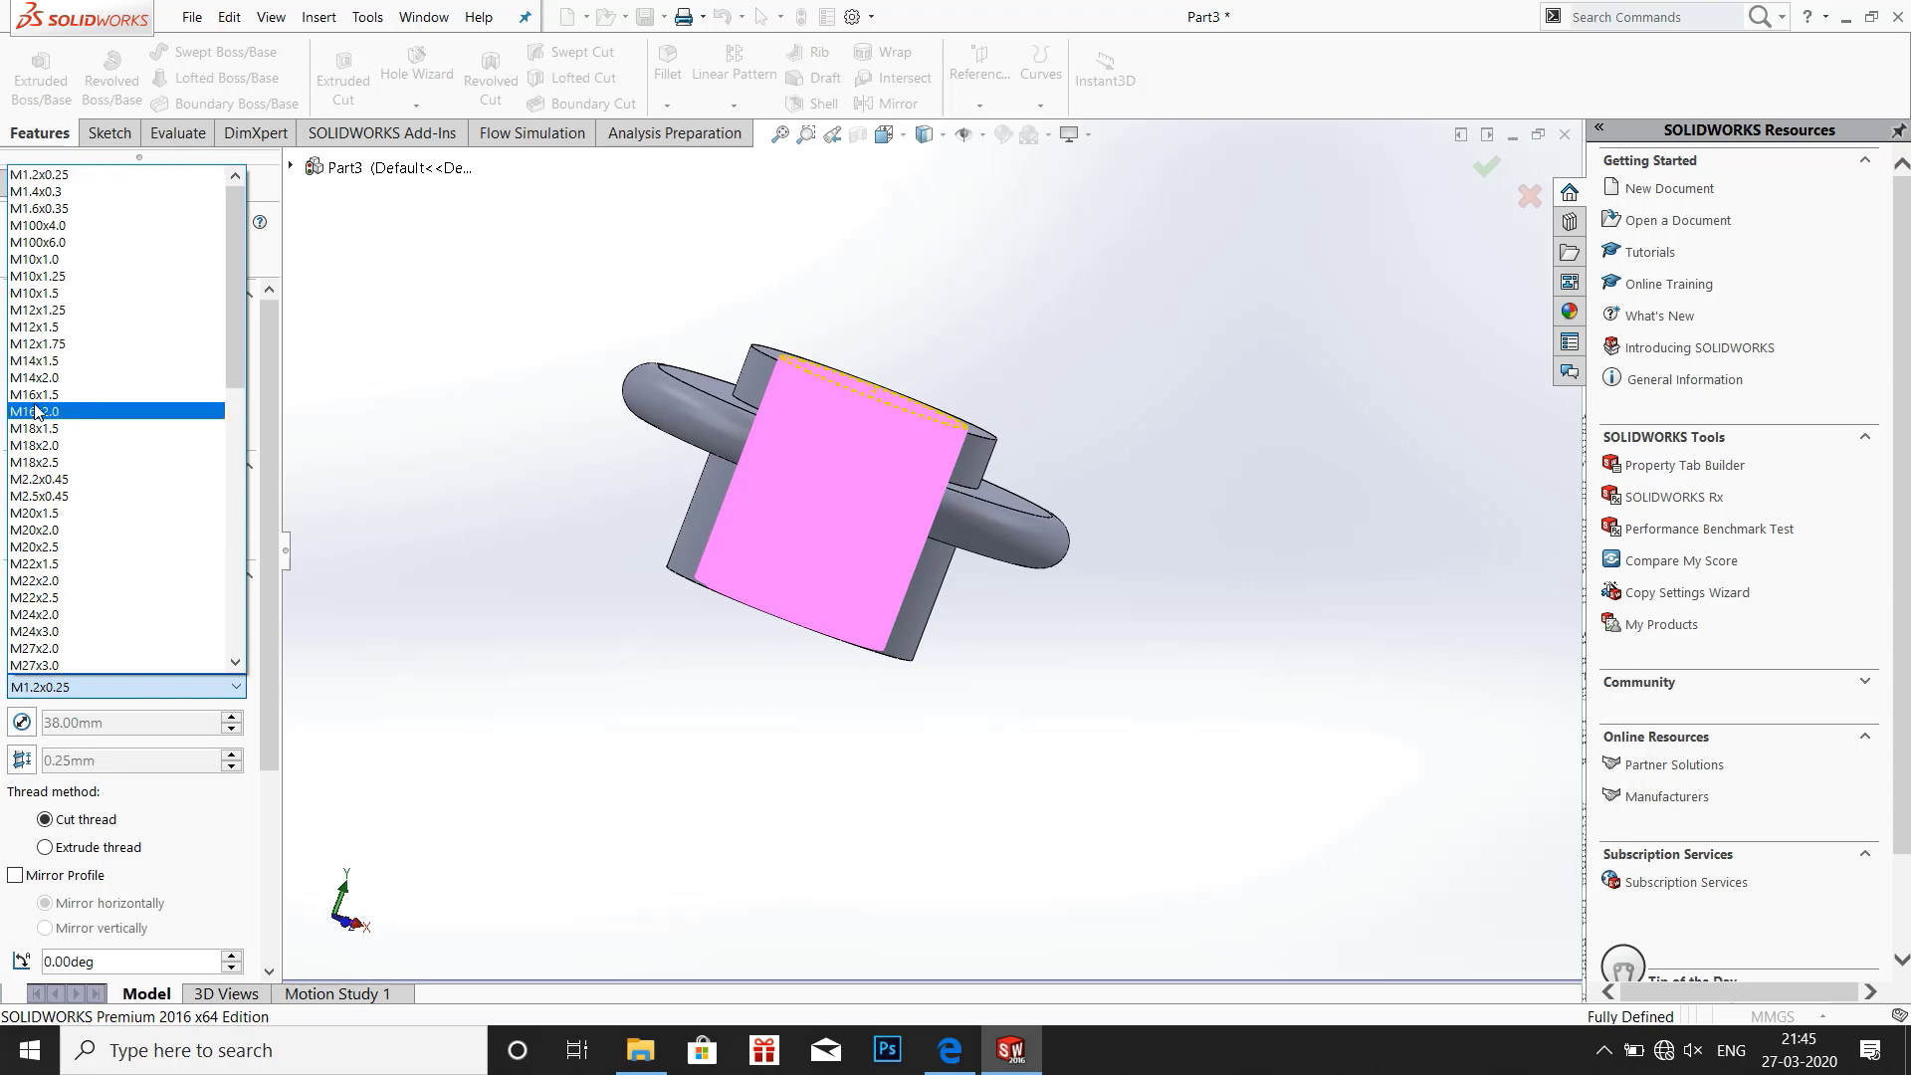
pyautogui.scroll(-4, 50, 345)
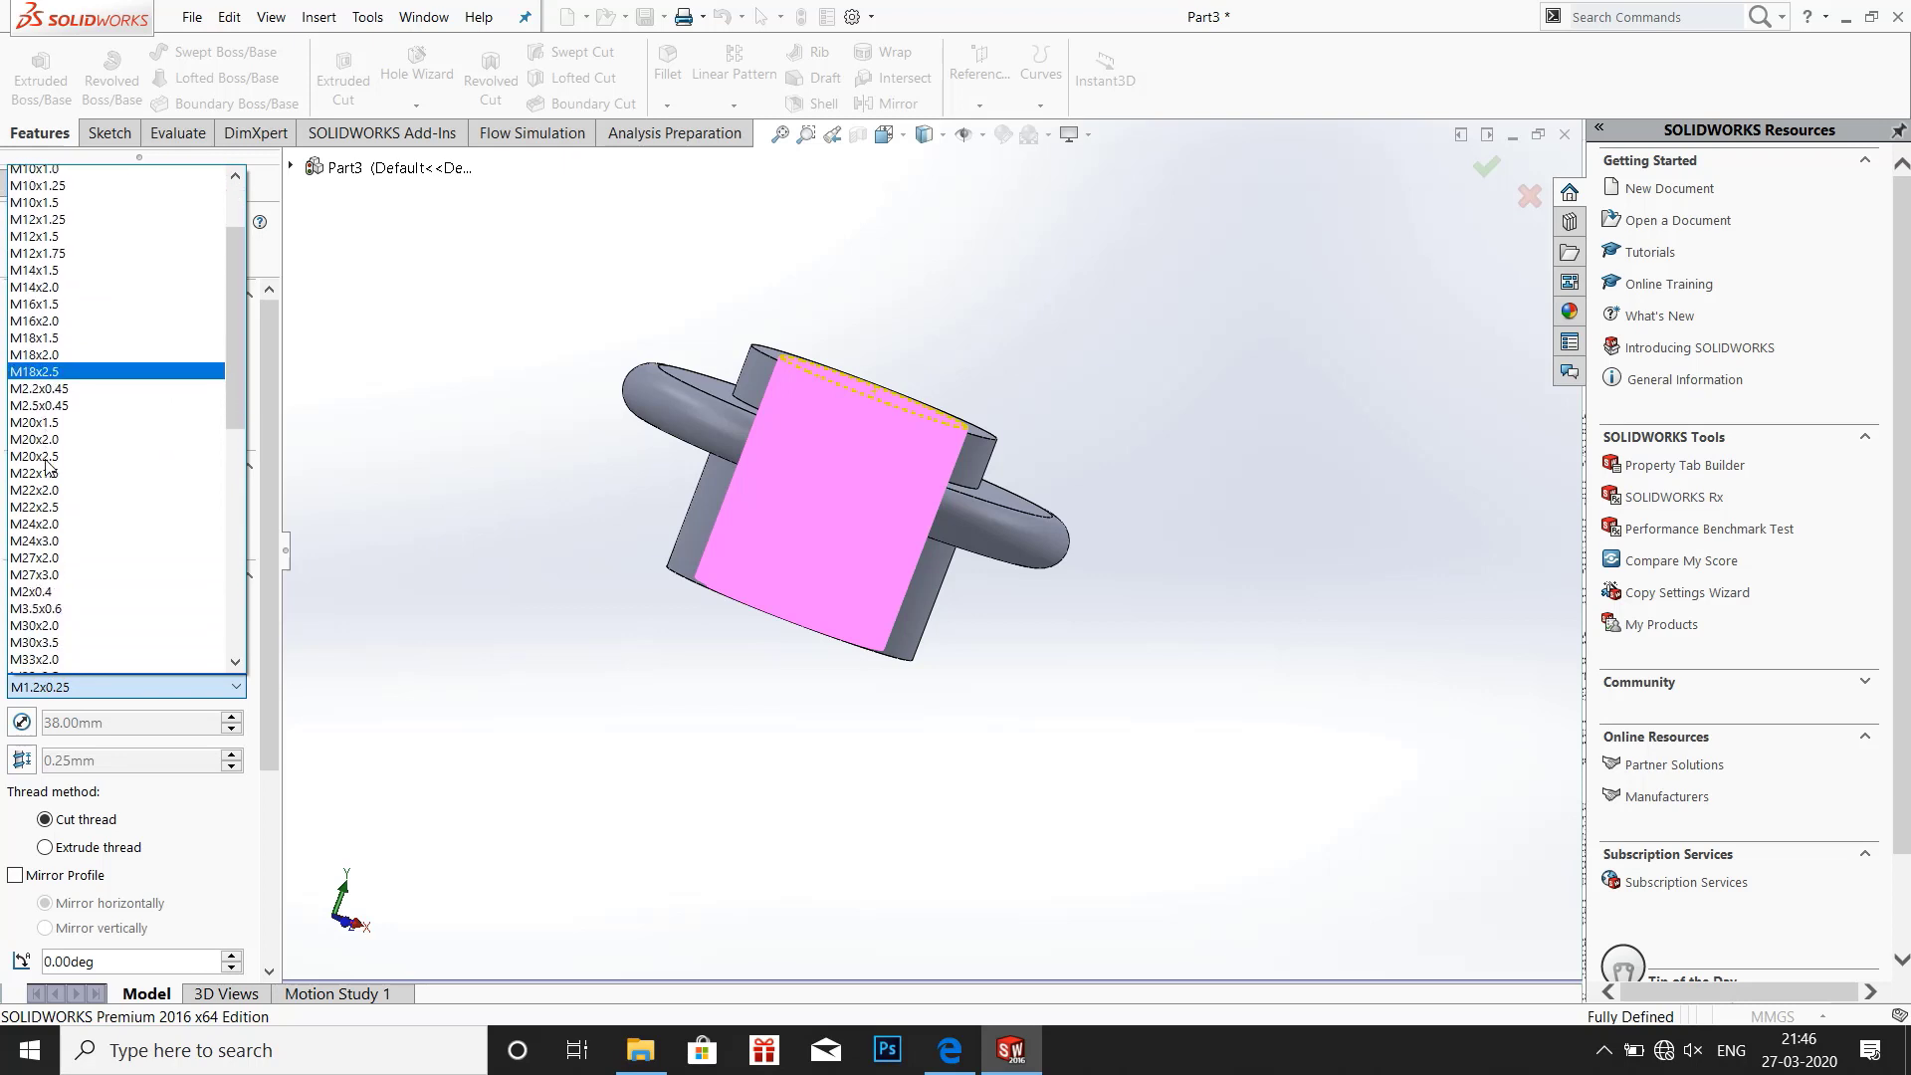
pyautogui.scroll(-2, 46, 466)
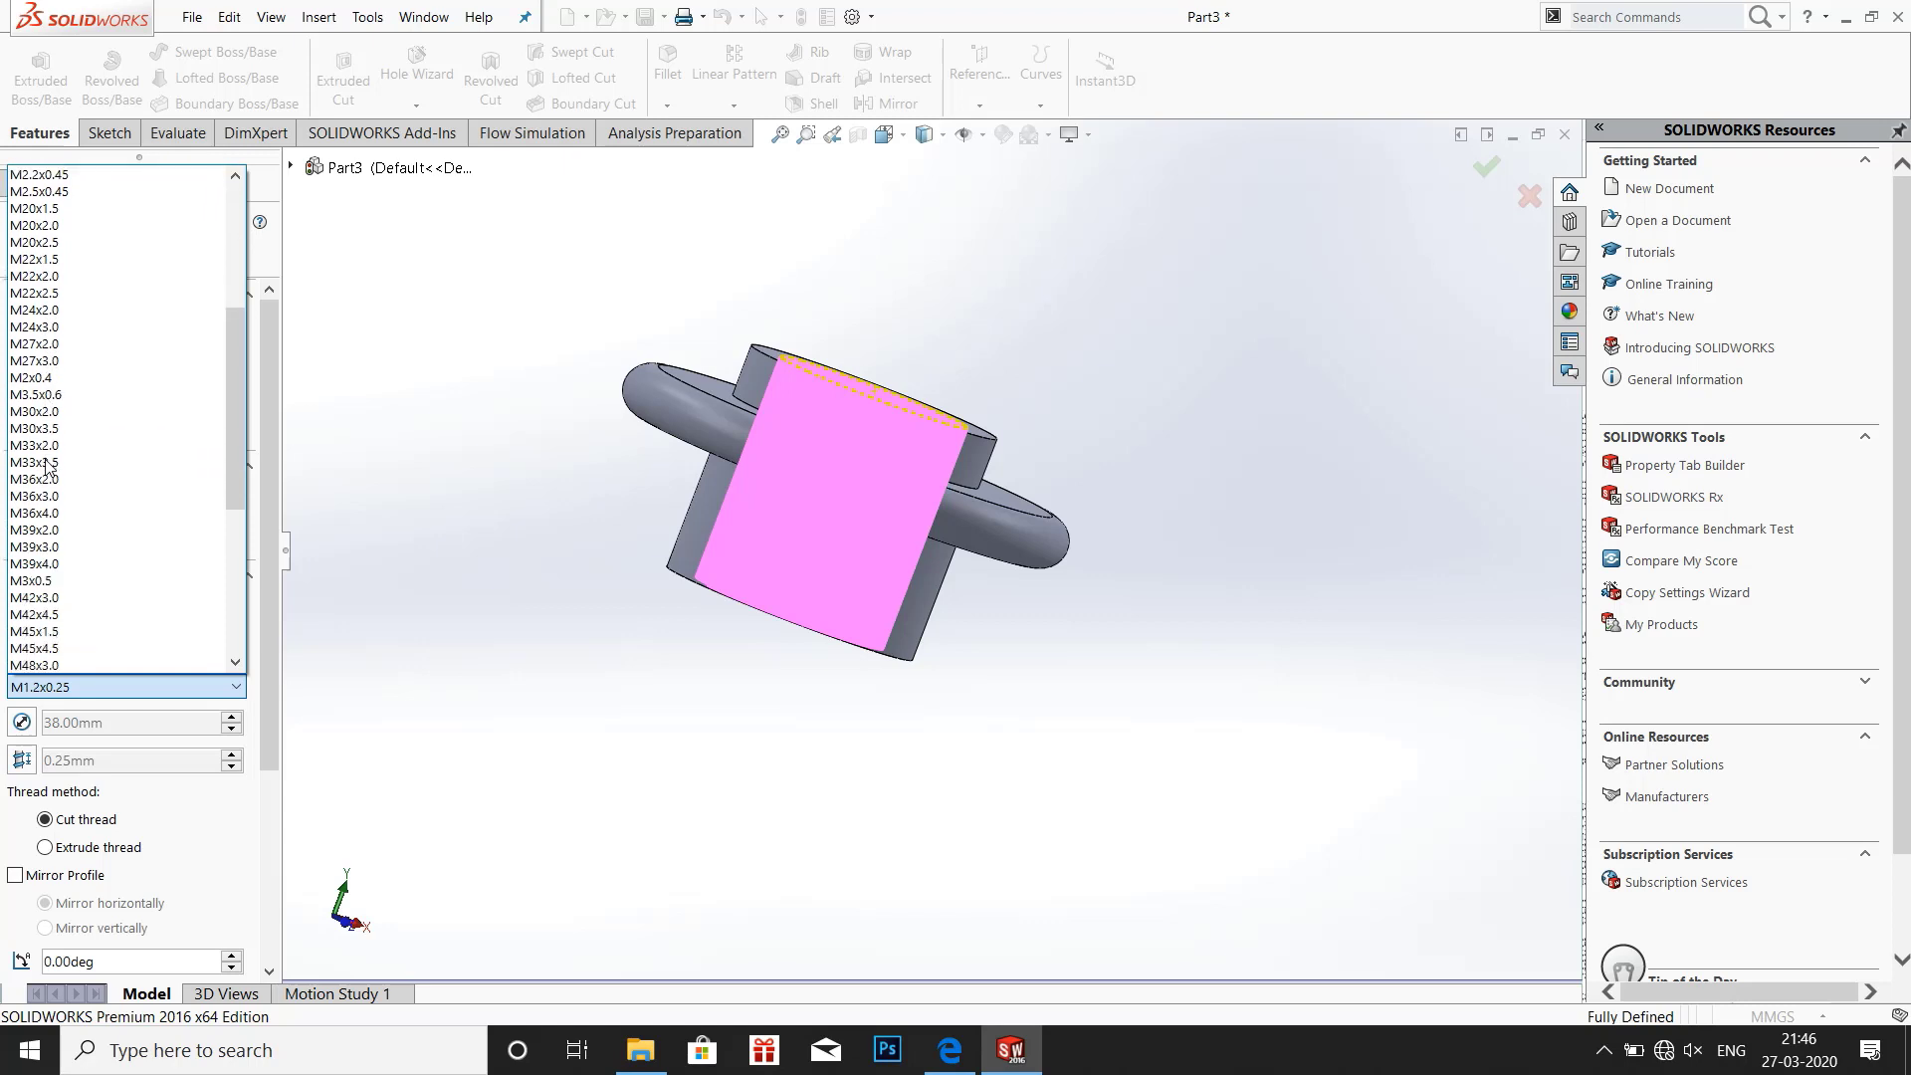
pyautogui.scroll(-4, 50, 468)
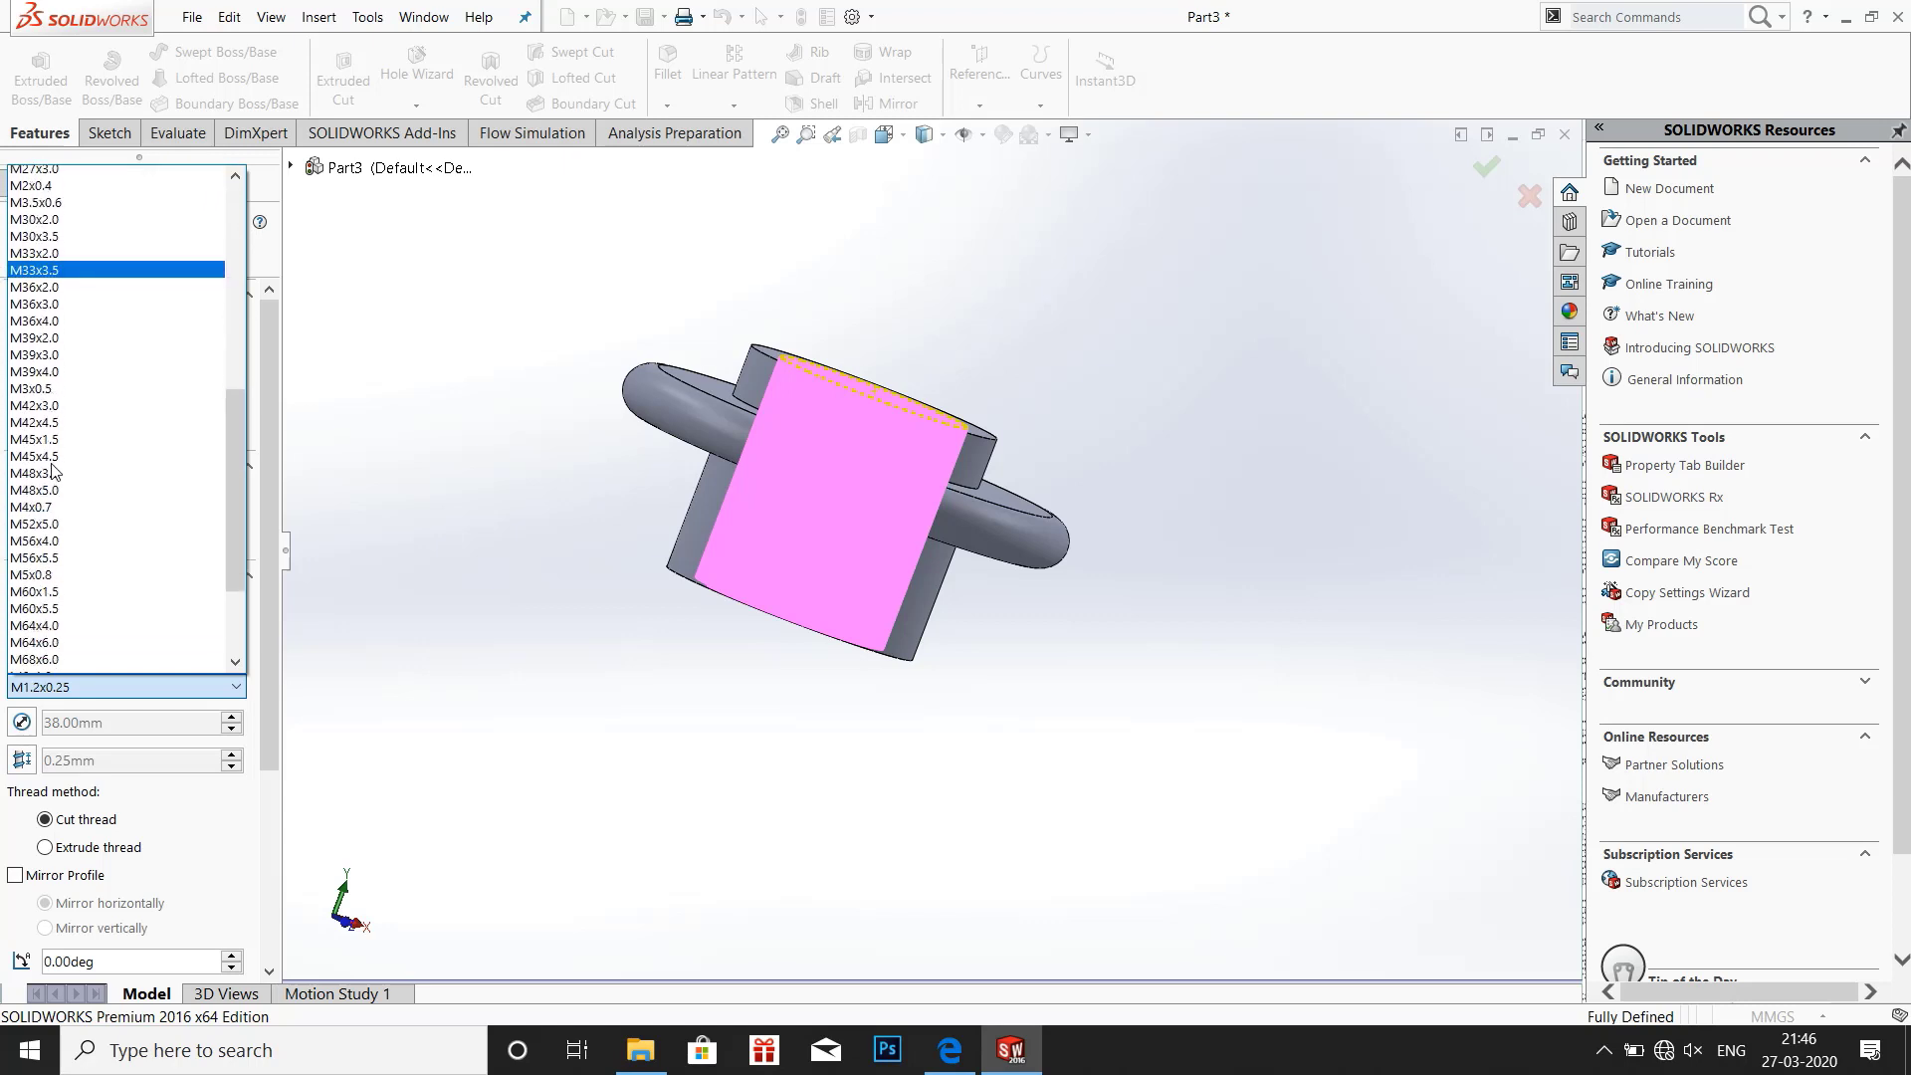
pyautogui.scroll(-1, 54, 469)
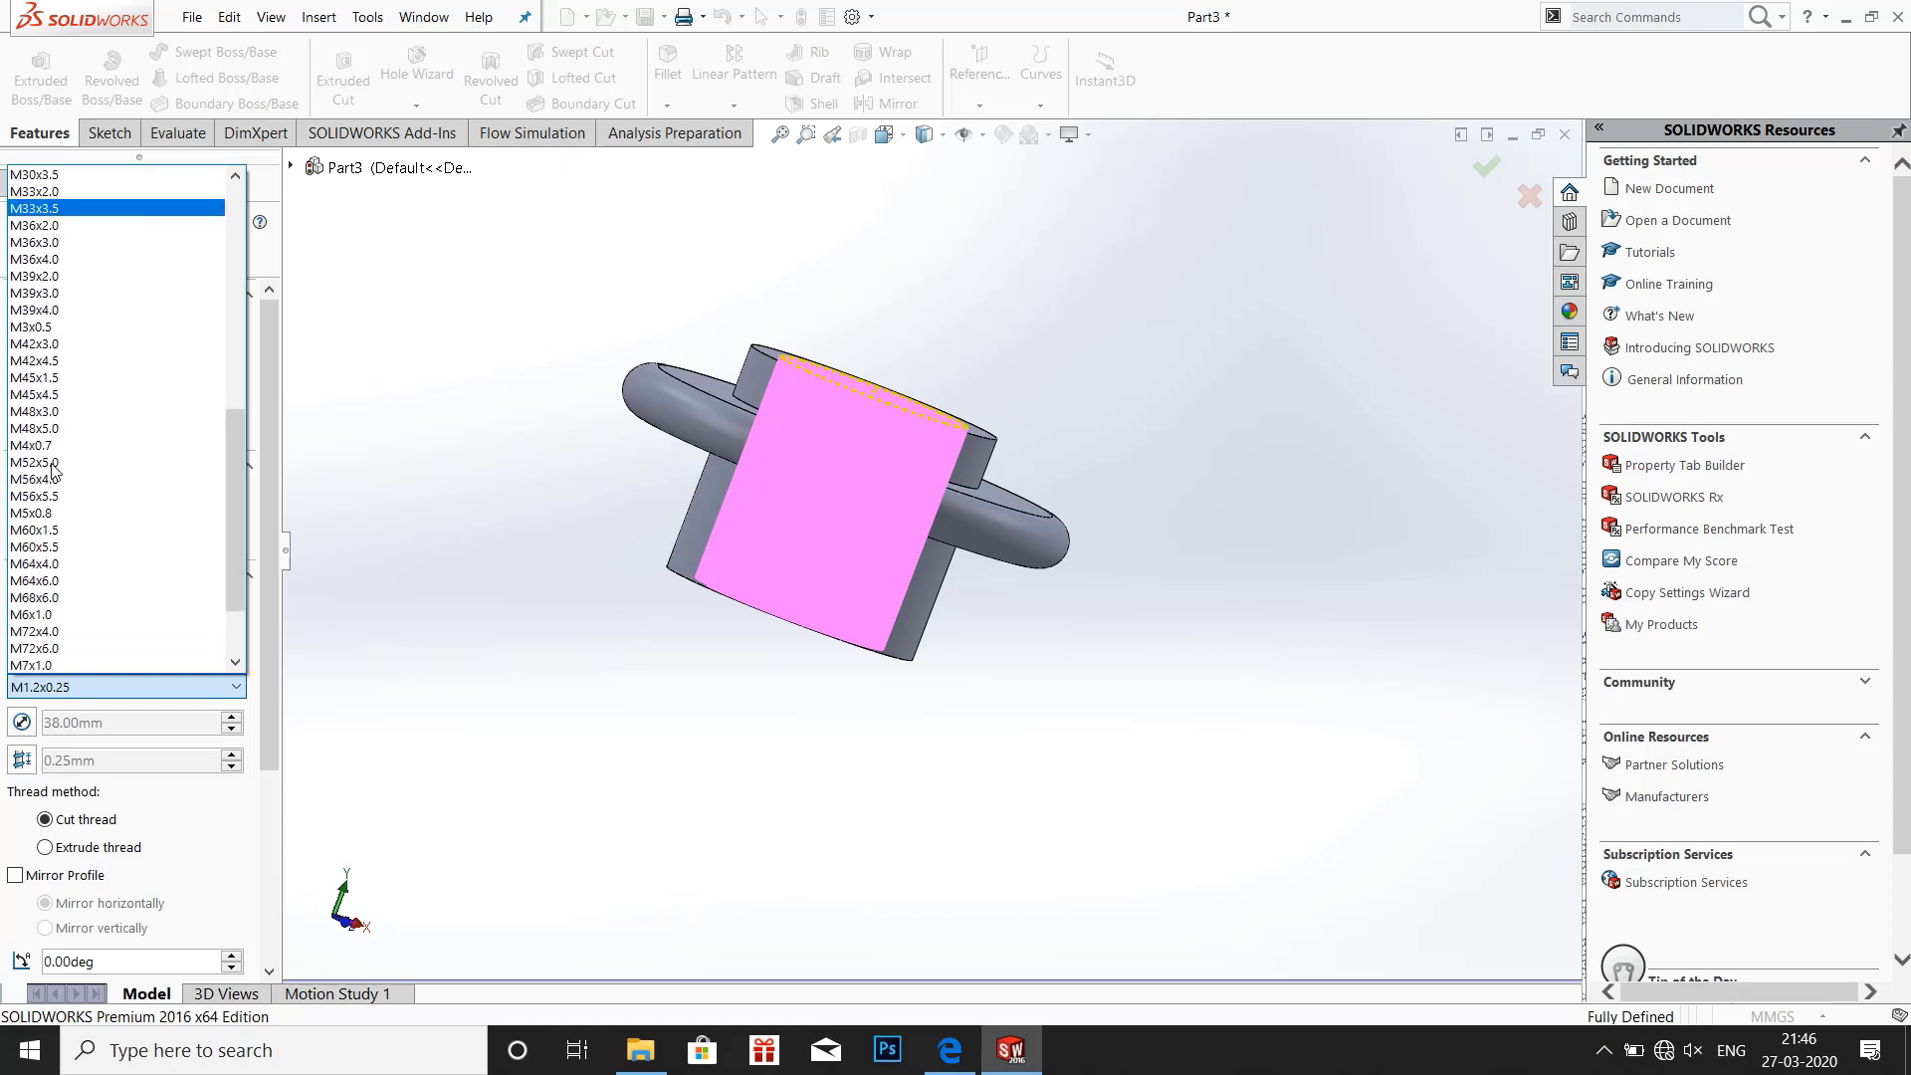
pyautogui.scroll(-2, 51, 469)
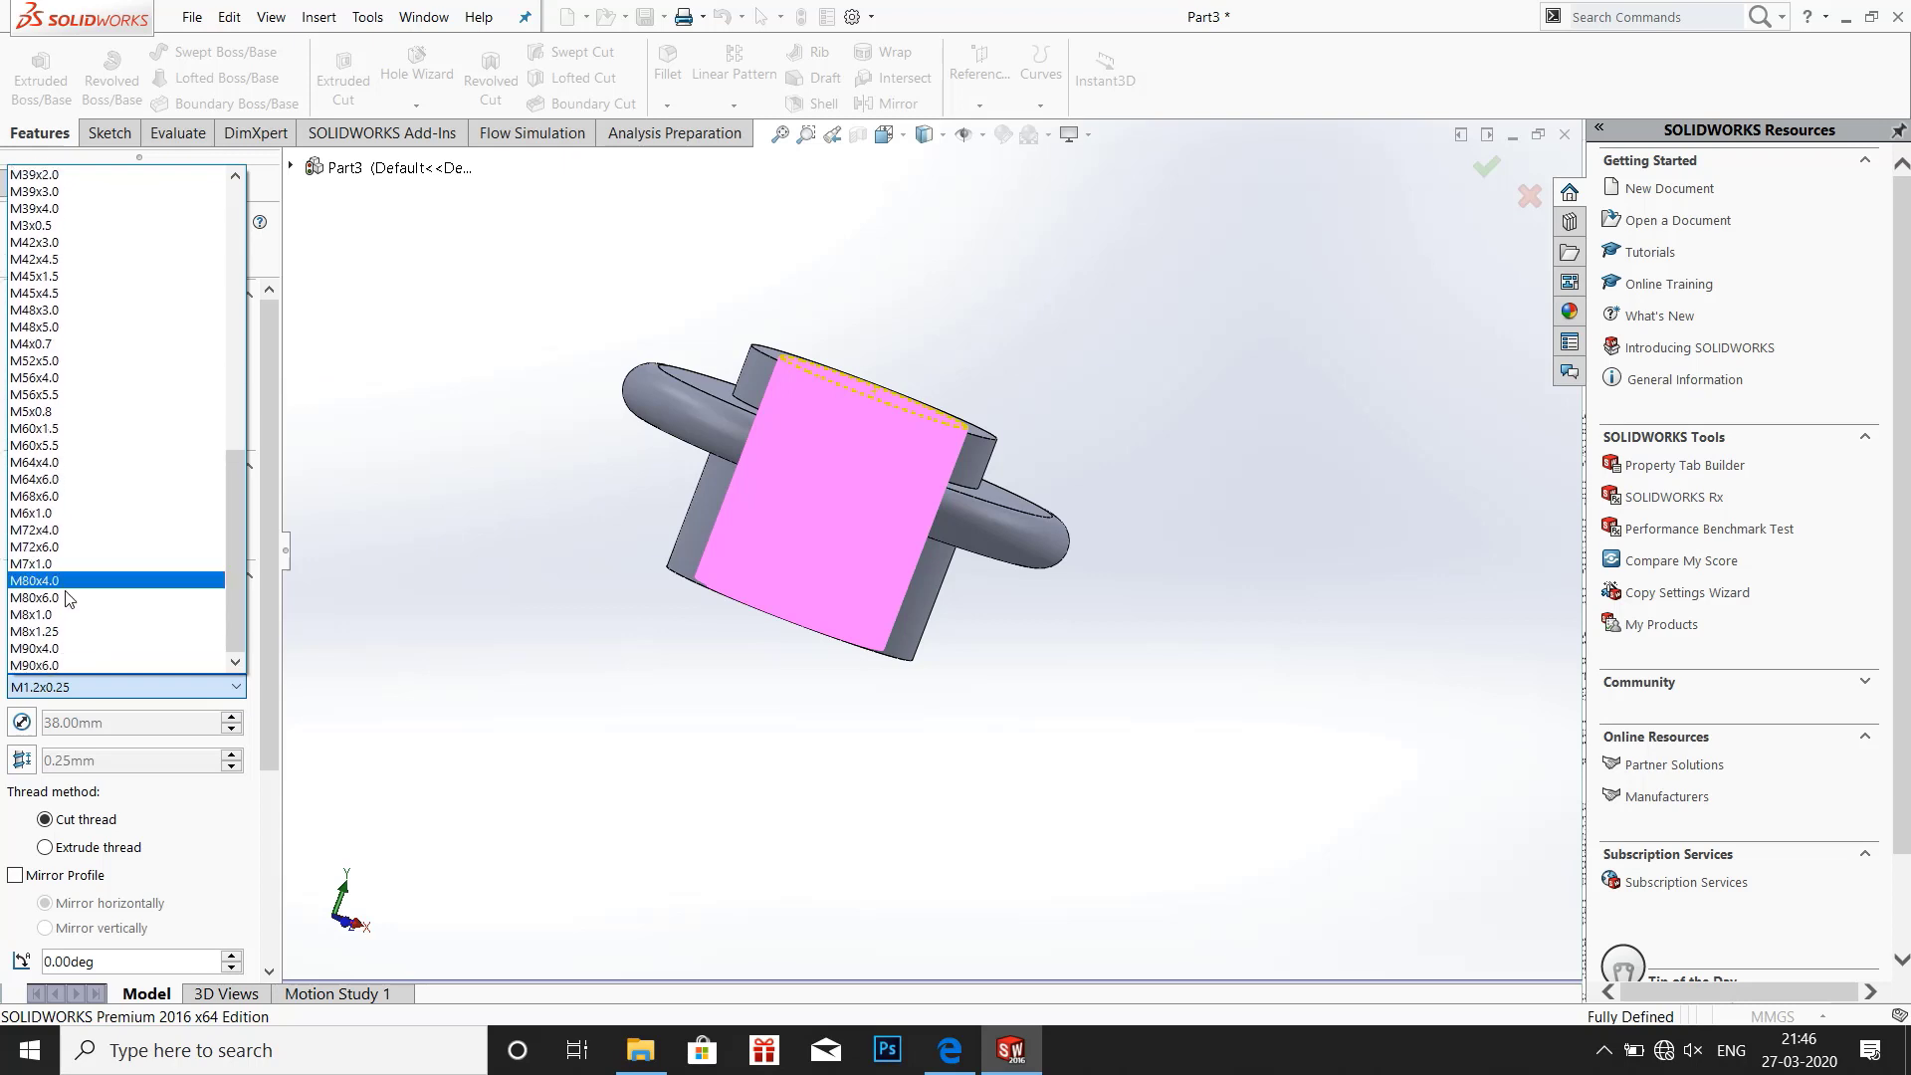
pyautogui.click(100, 686)
pyautogui.click(200, 836)
pyautogui.click(112, 691)
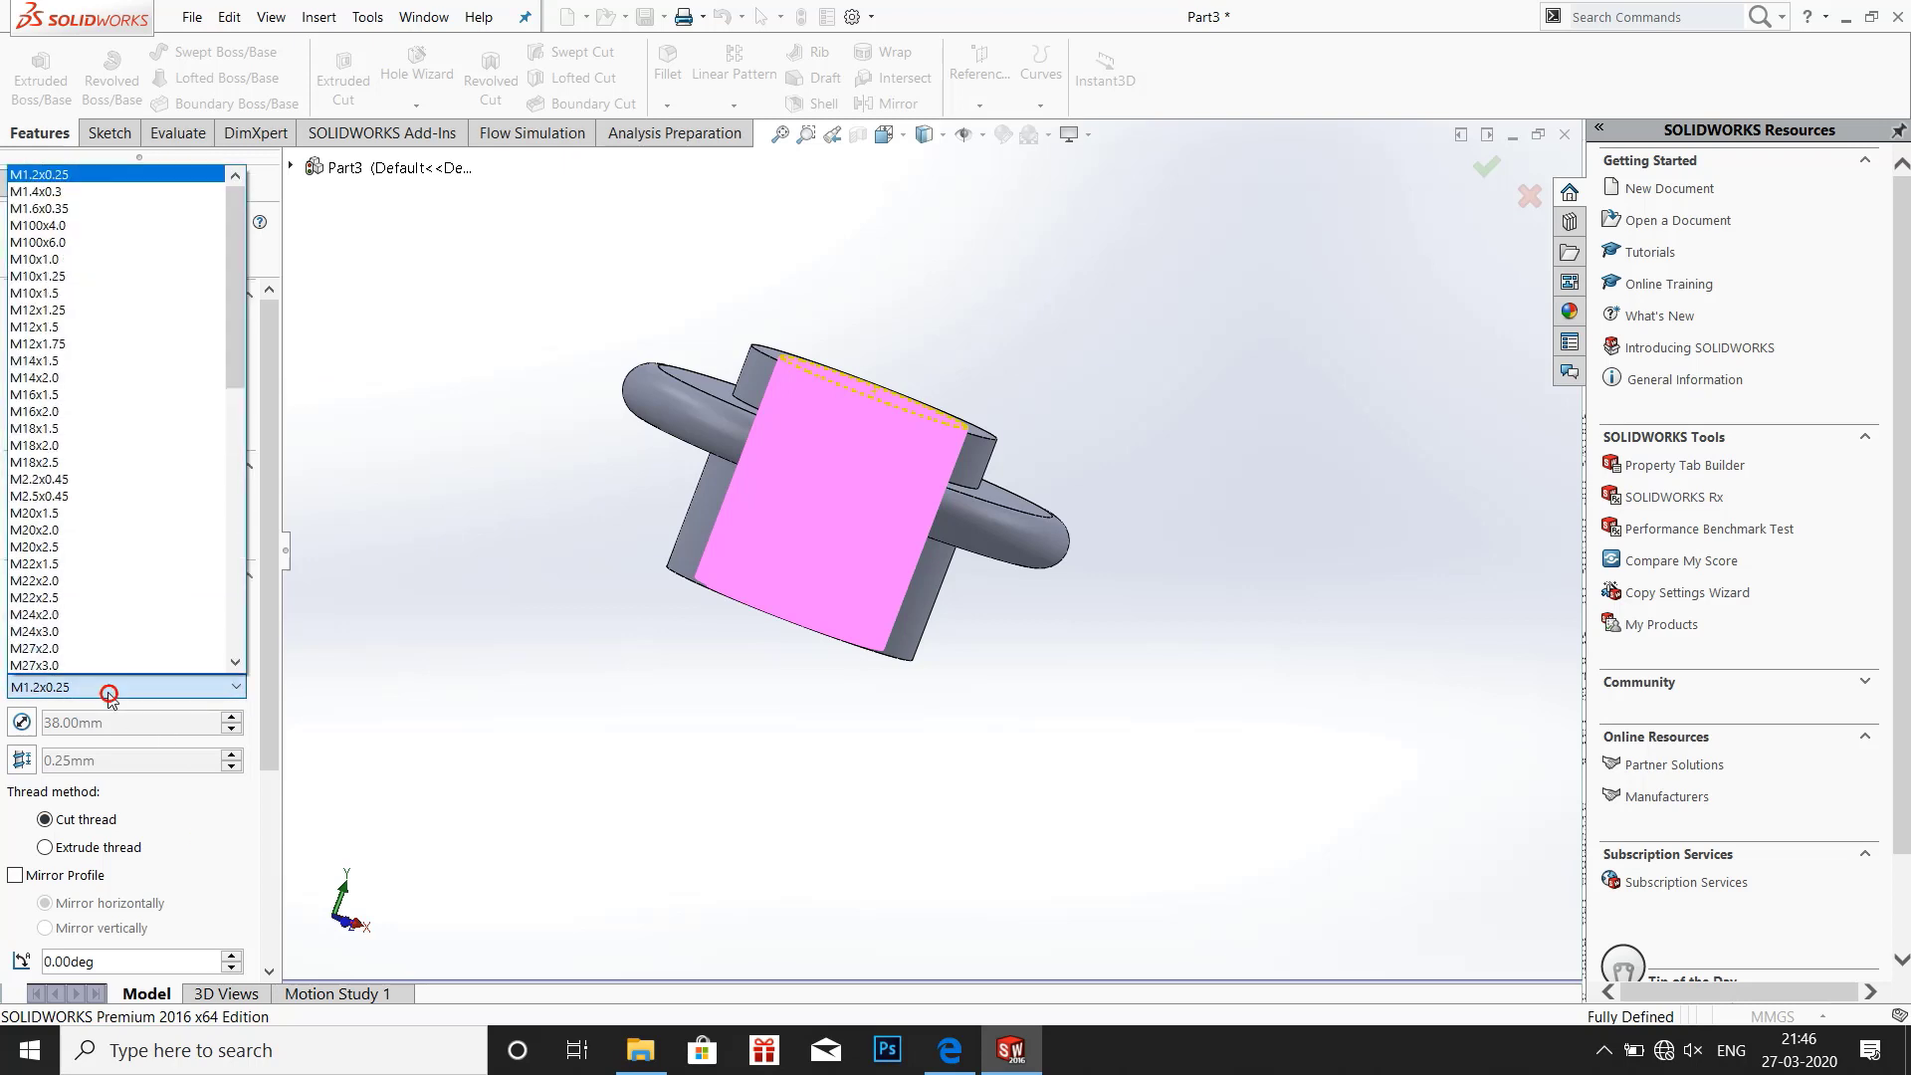
pyautogui.click(177, 844)
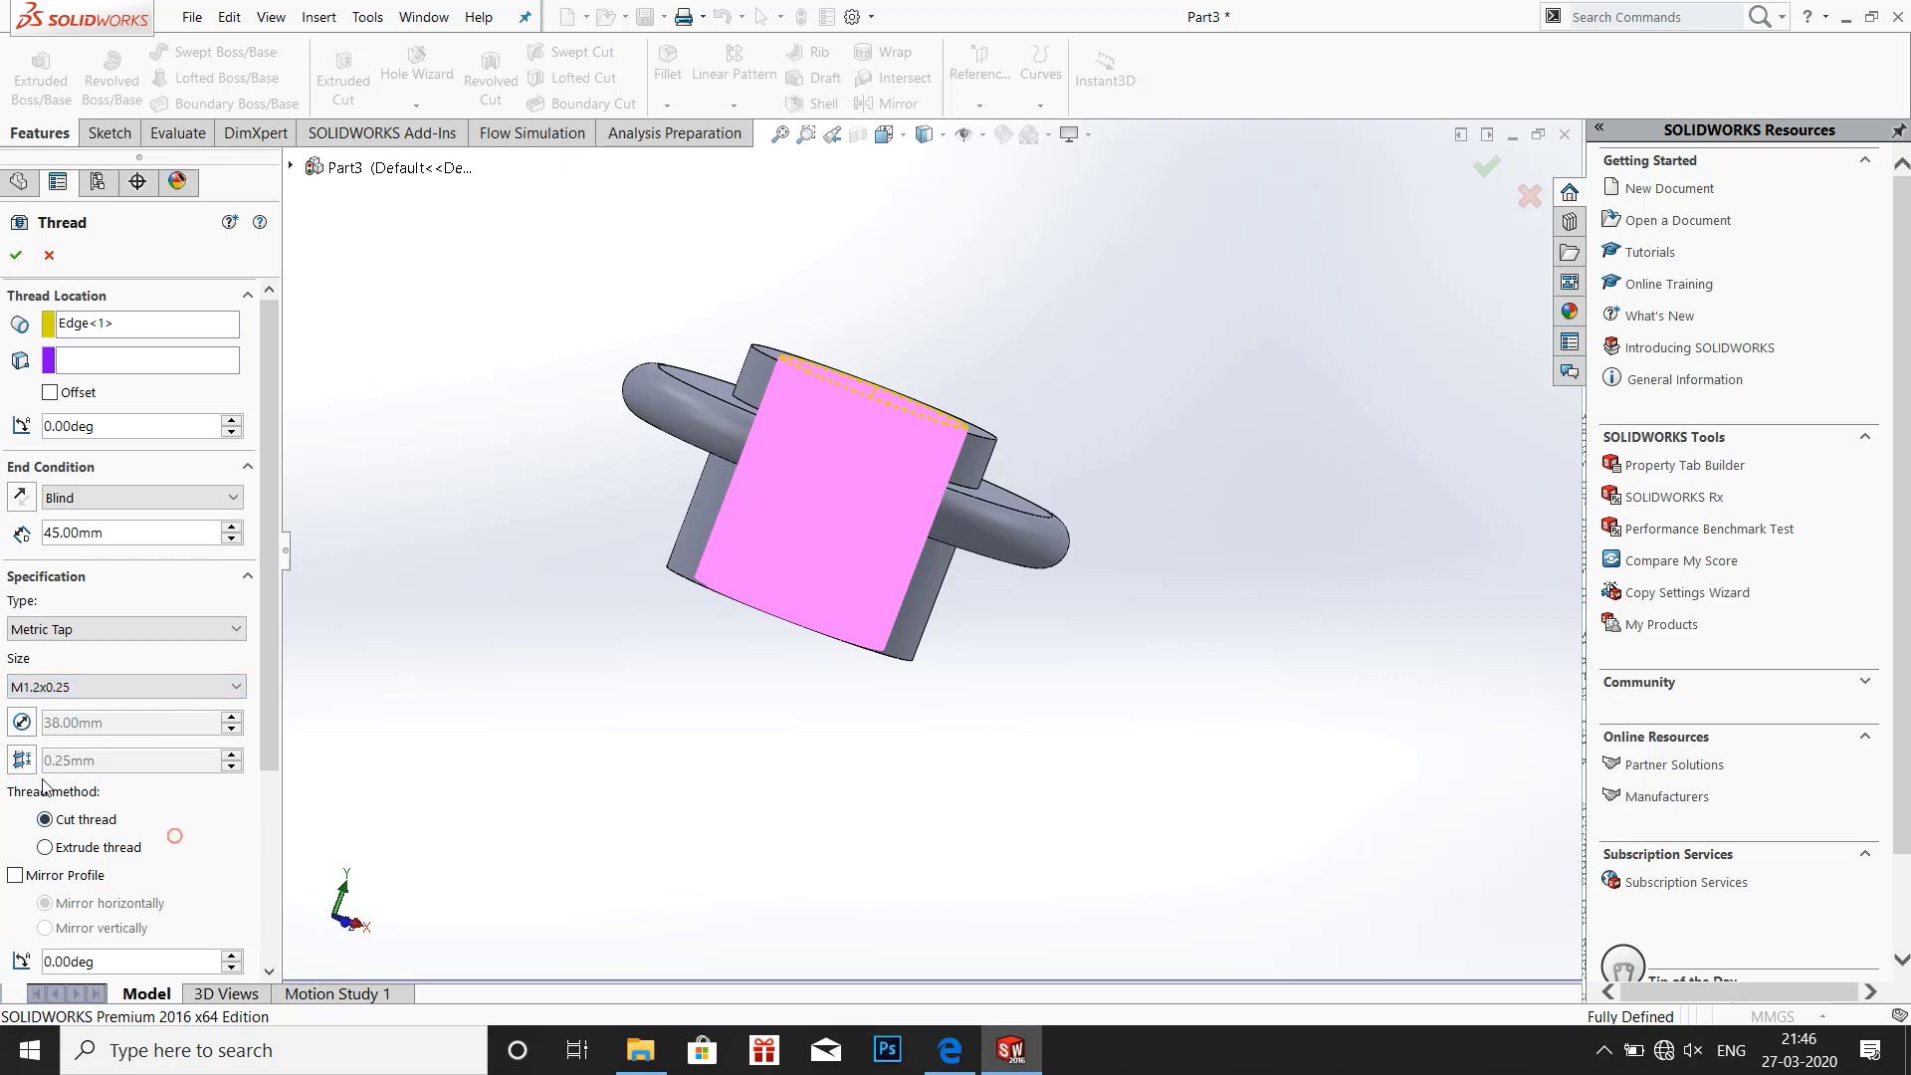
# Set the thread's Metric Tap size to M36x4.0 and inspect the thread preview in the hole
pyautogui.click(42, 685)
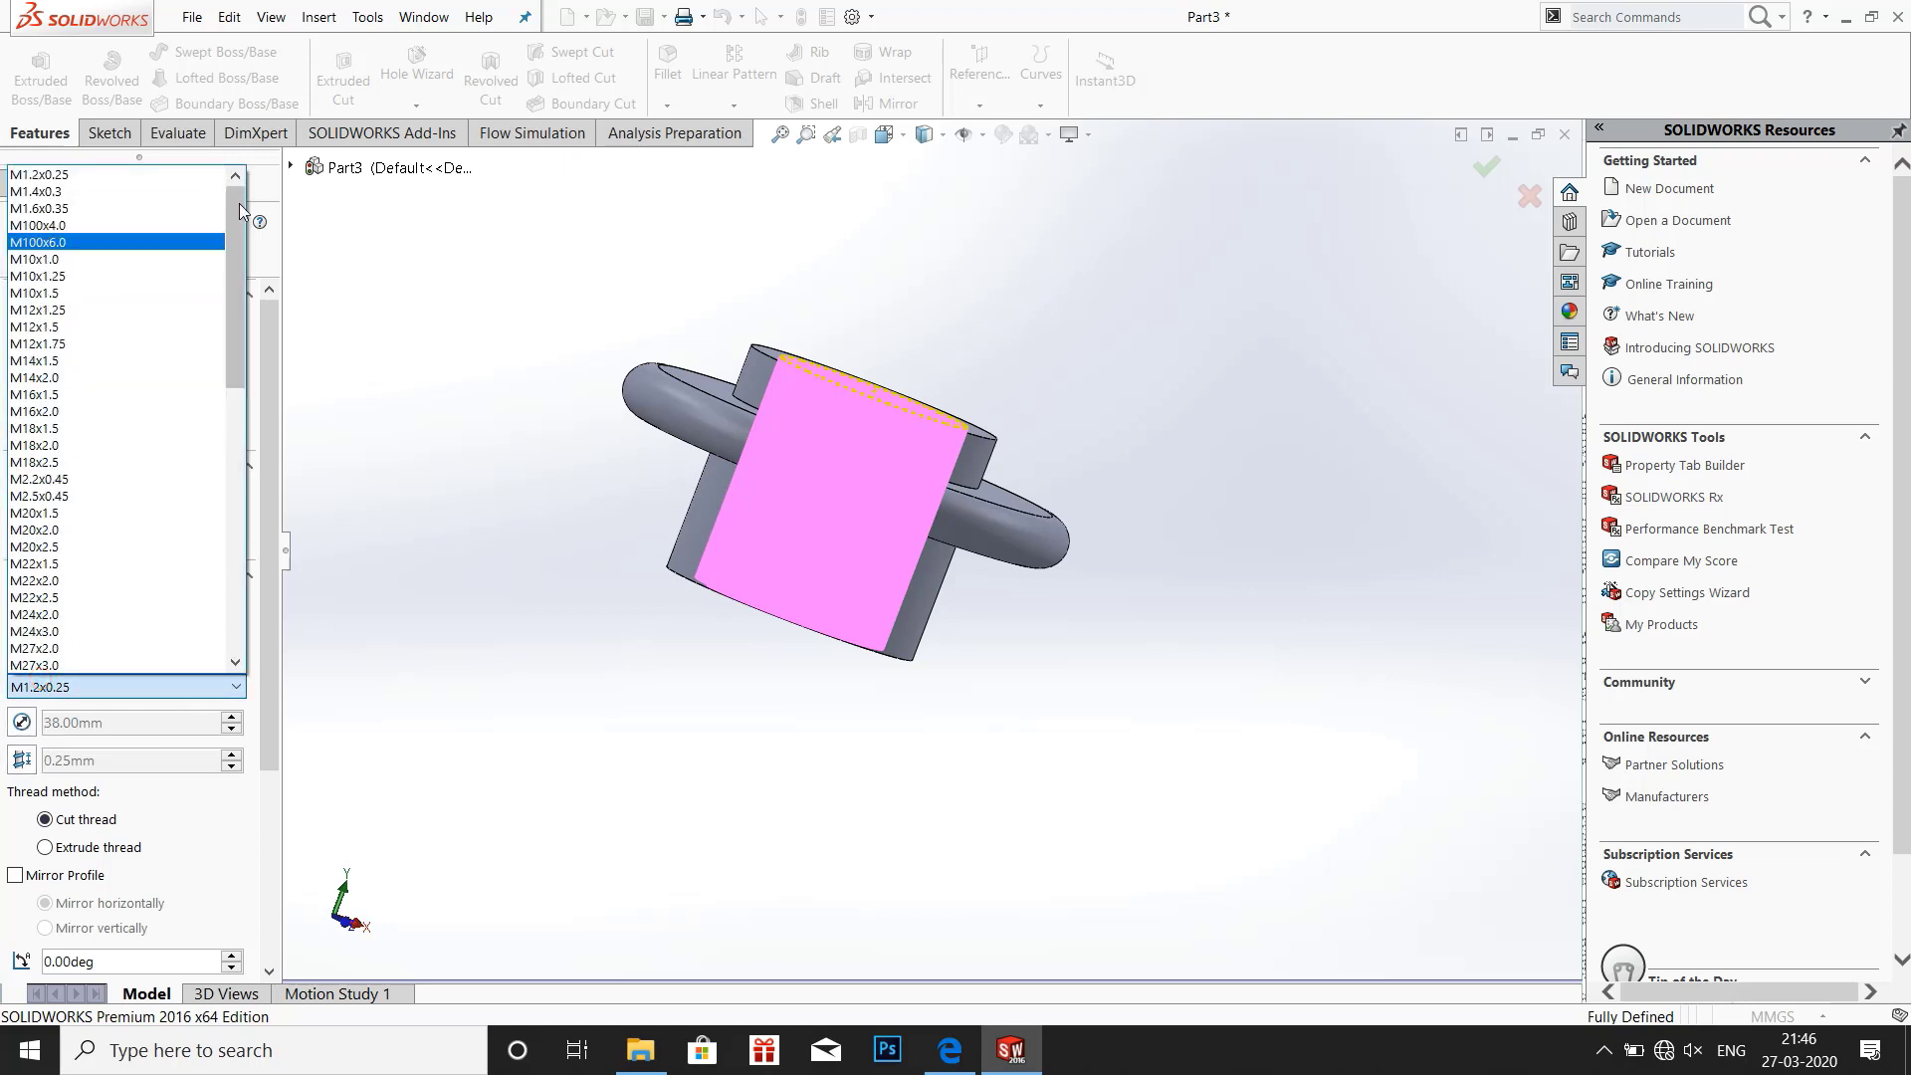
pyautogui.scroll(-6, 60, 242)
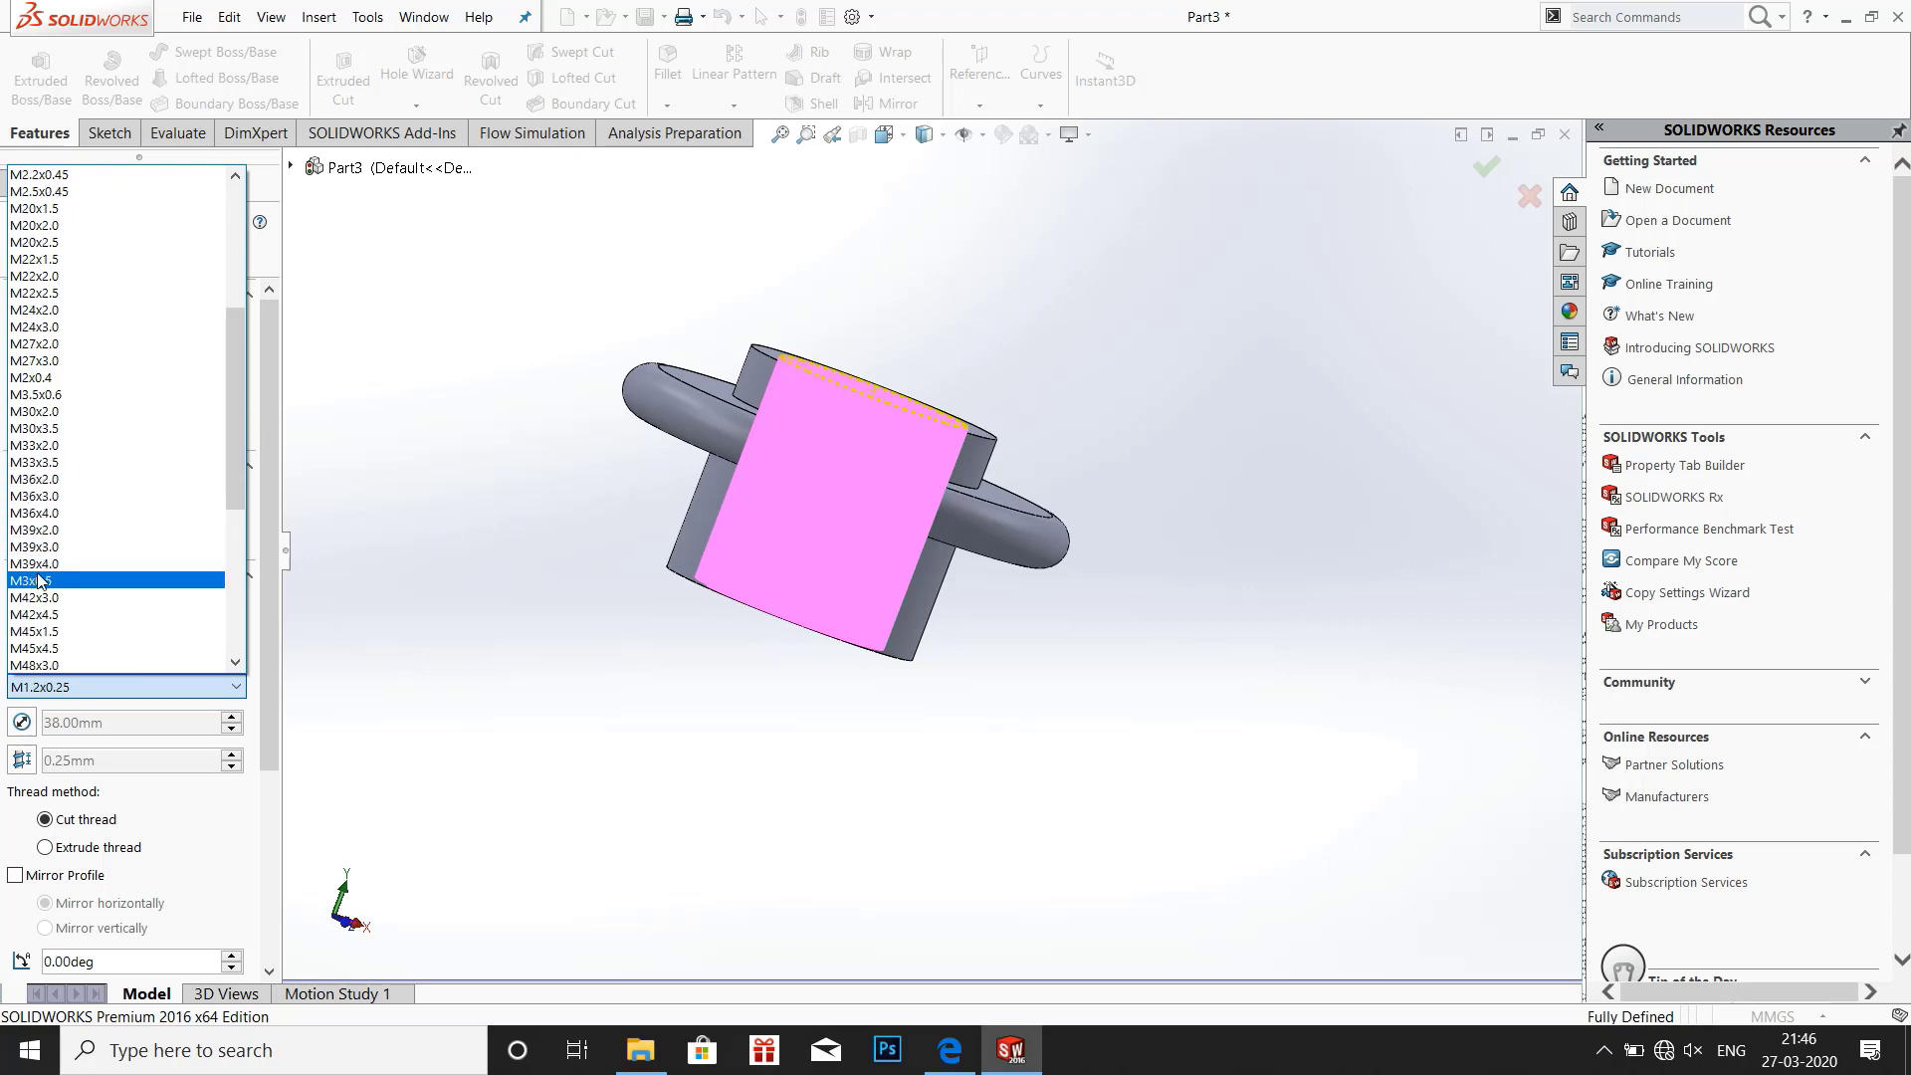
pyautogui.click(40, 512)
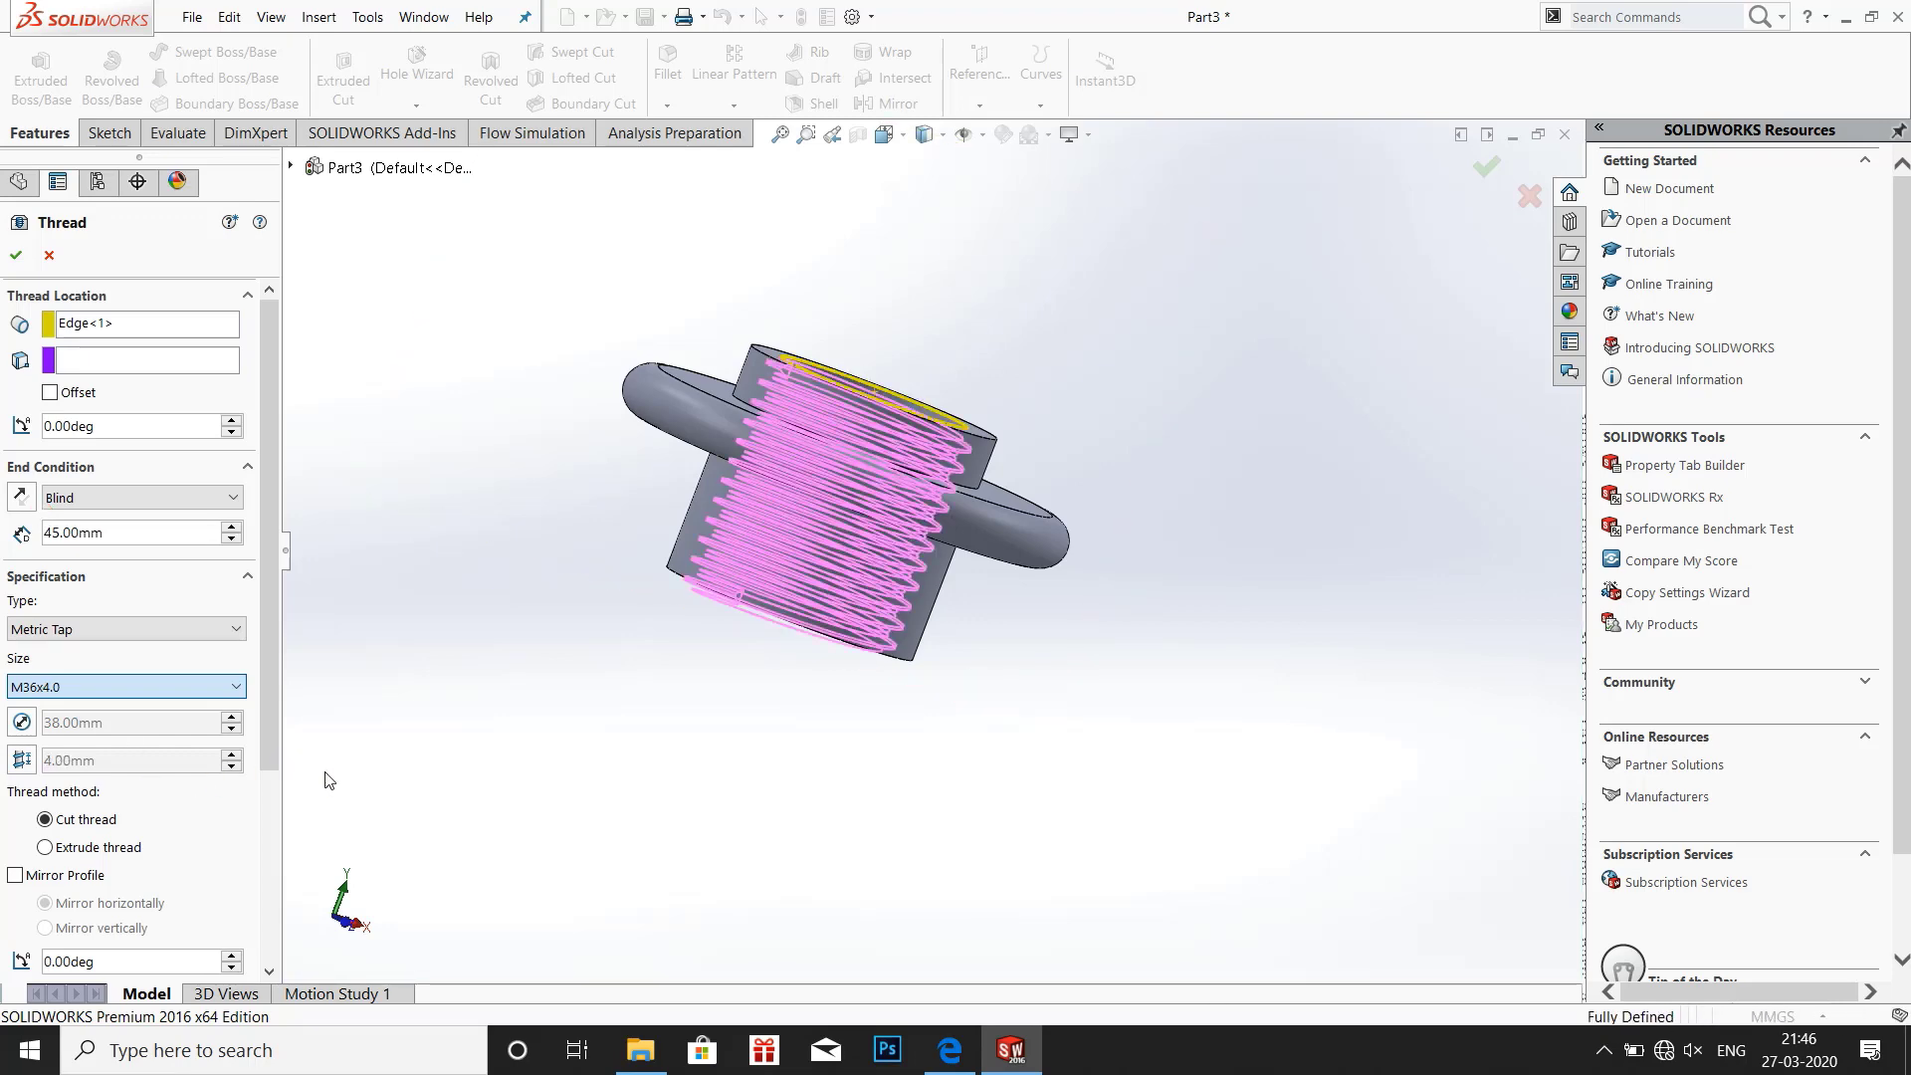
pyautogui.moveTo(468, 476); pyautogui.dragTo(422, 543, button='middle')
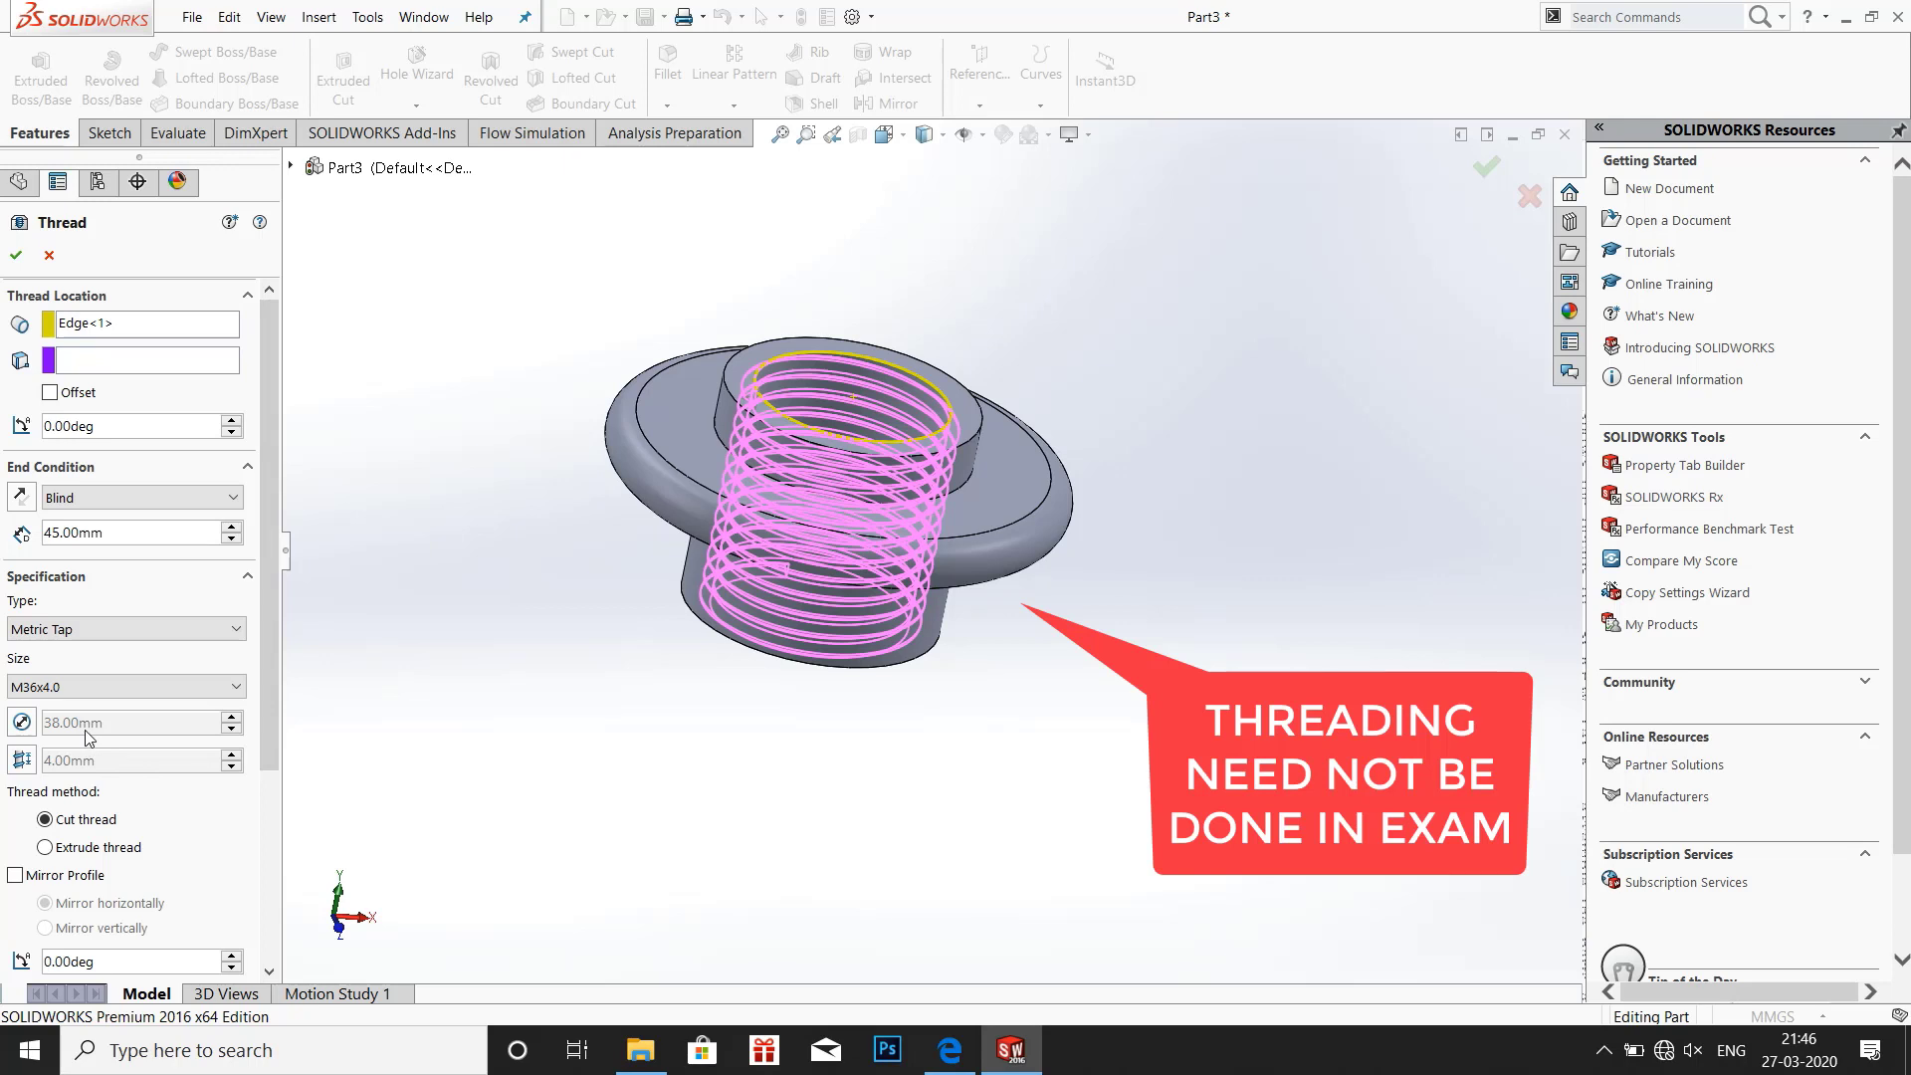
# Recheck the other Metric Tap sizes, keep M36x4.0, and create the cut thread in the nut's hole
pyautogui.click(58, 688)
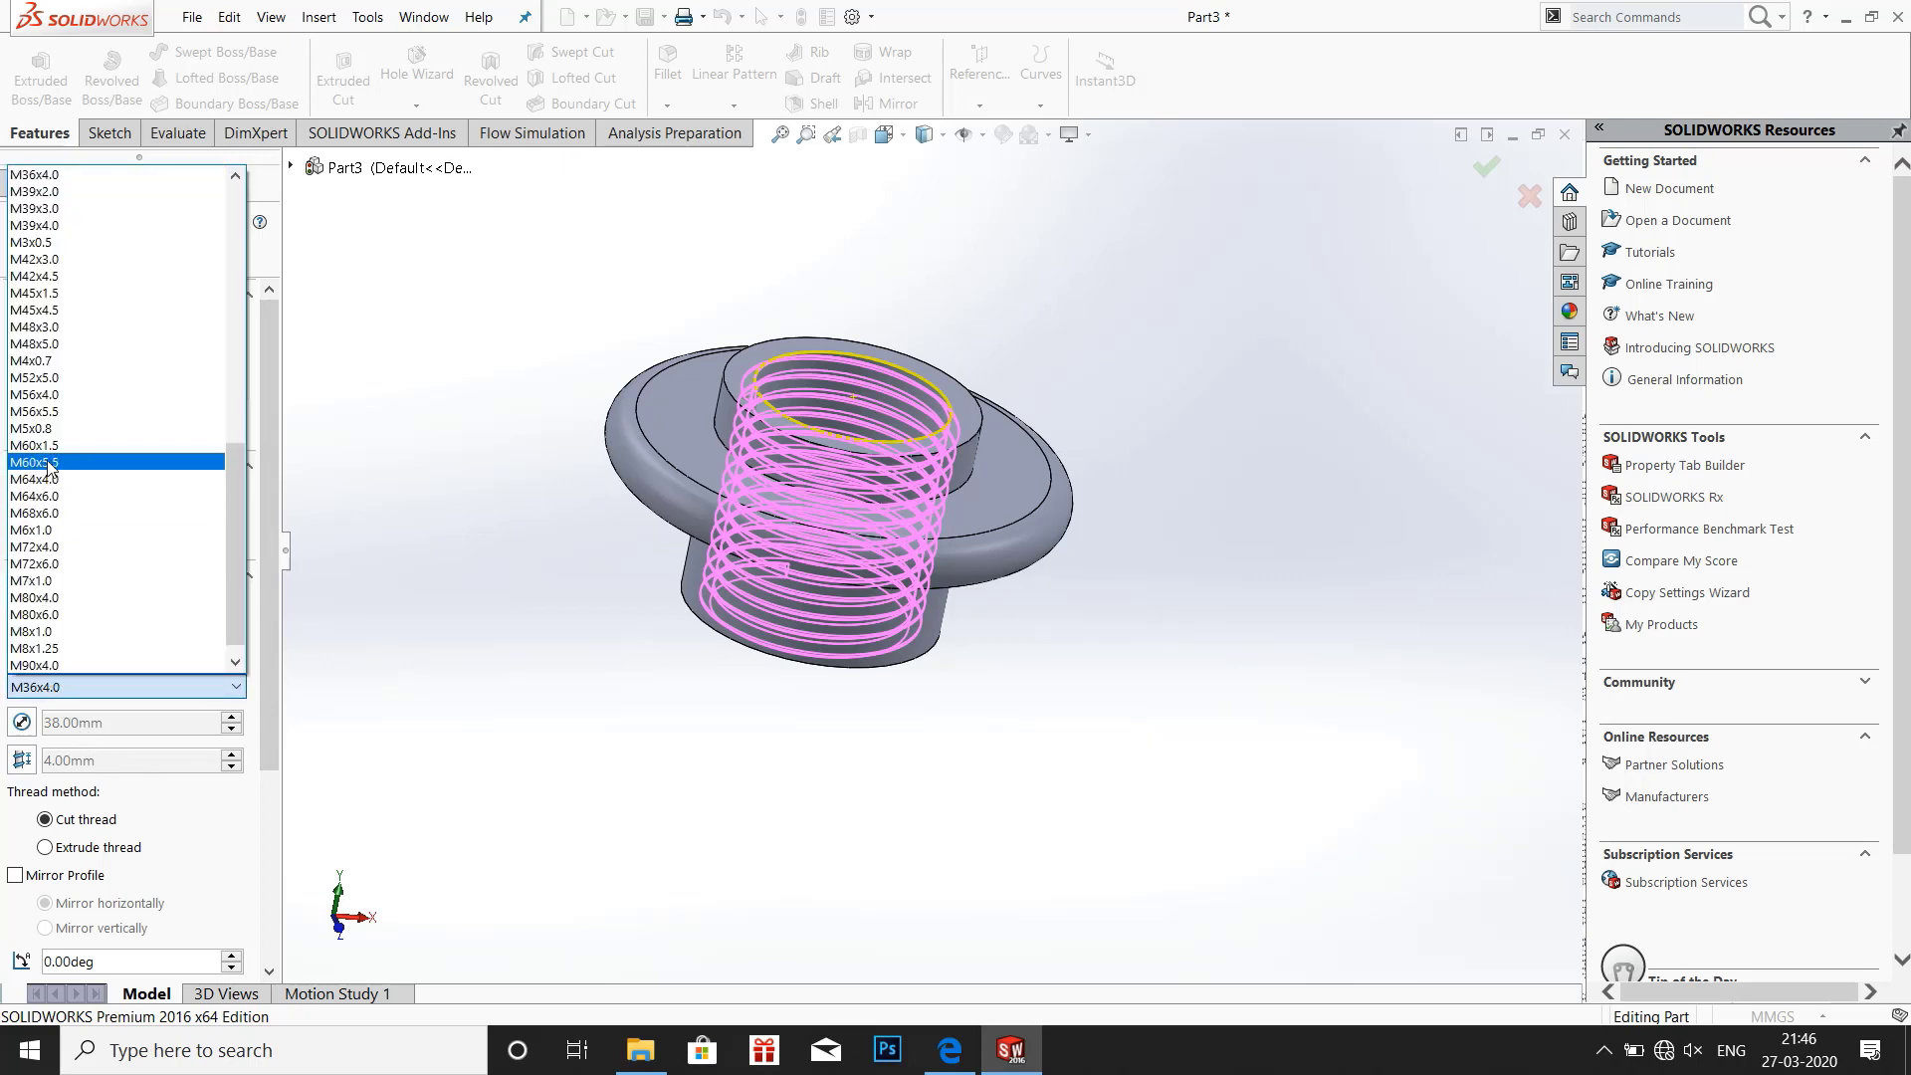
pyautogui.scroll(3, 45, 373)
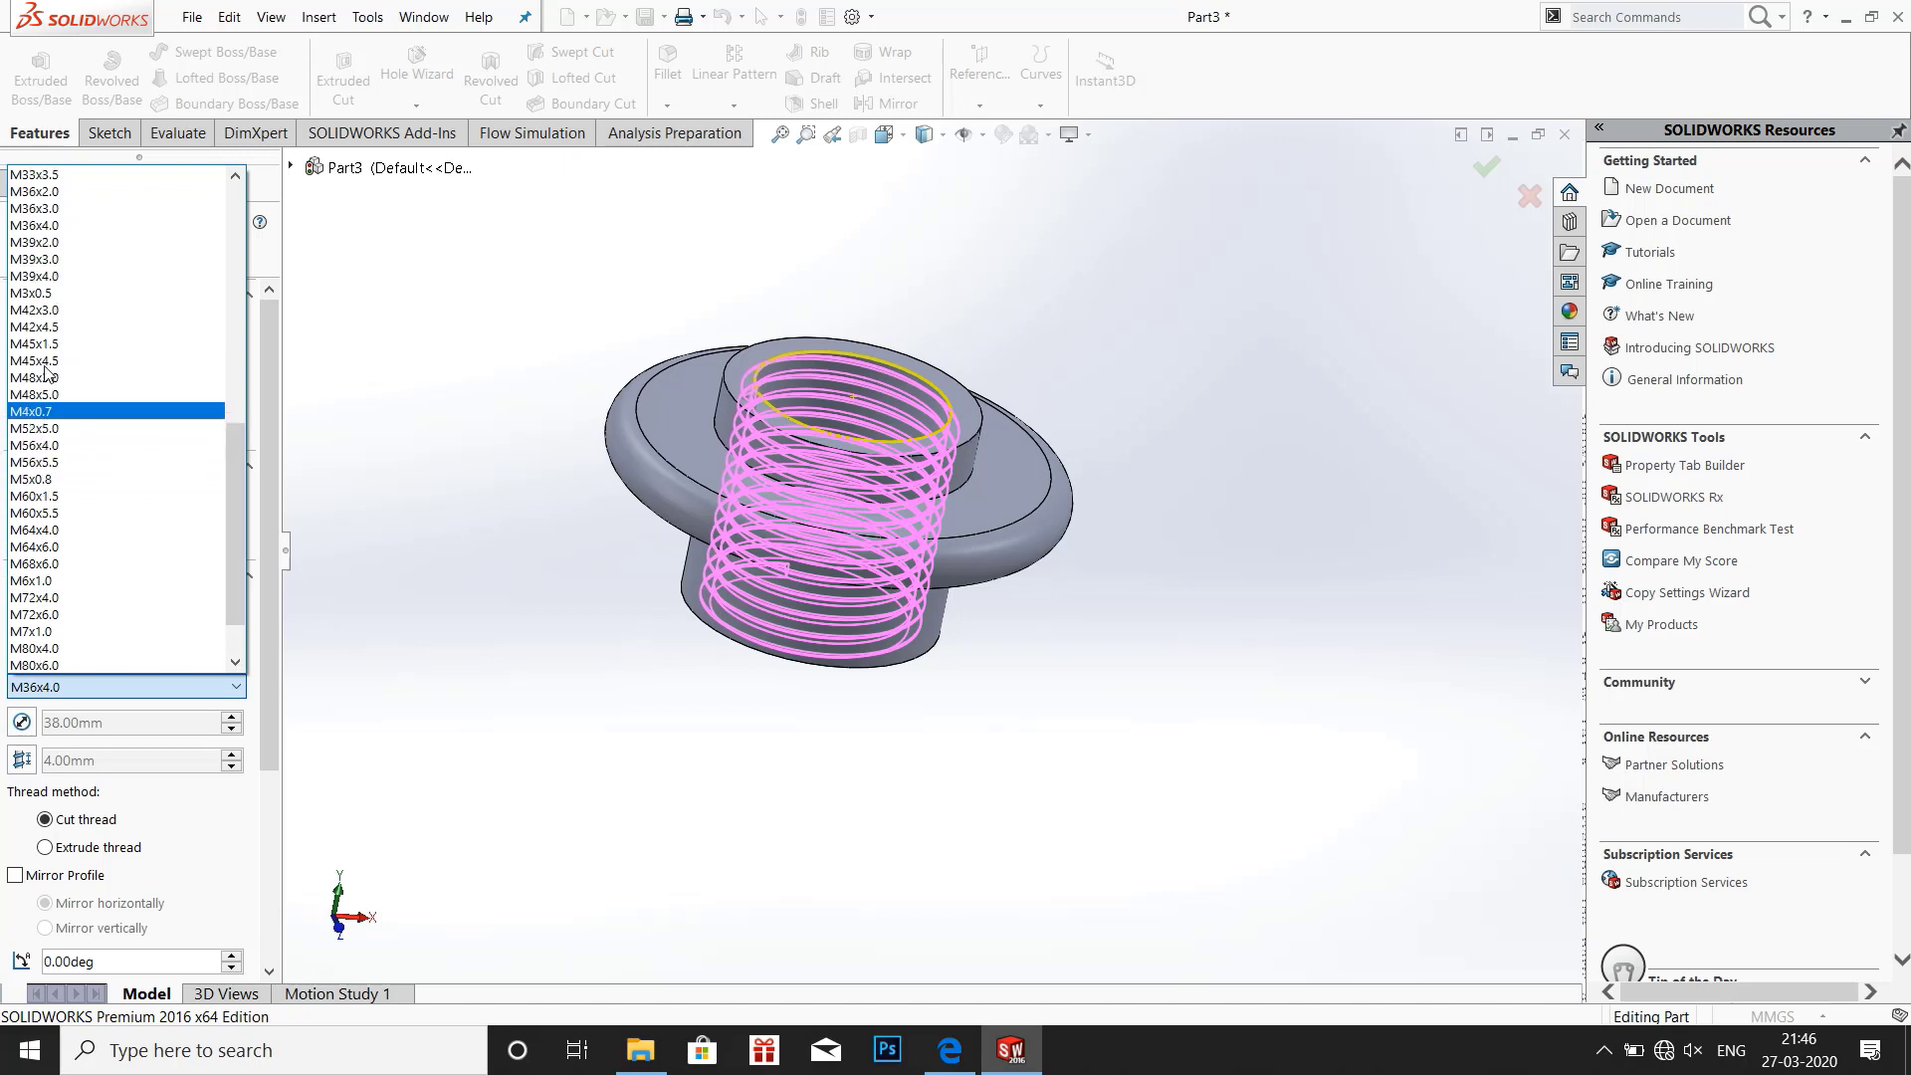
pyautogui.scroll(1, 45, 373)
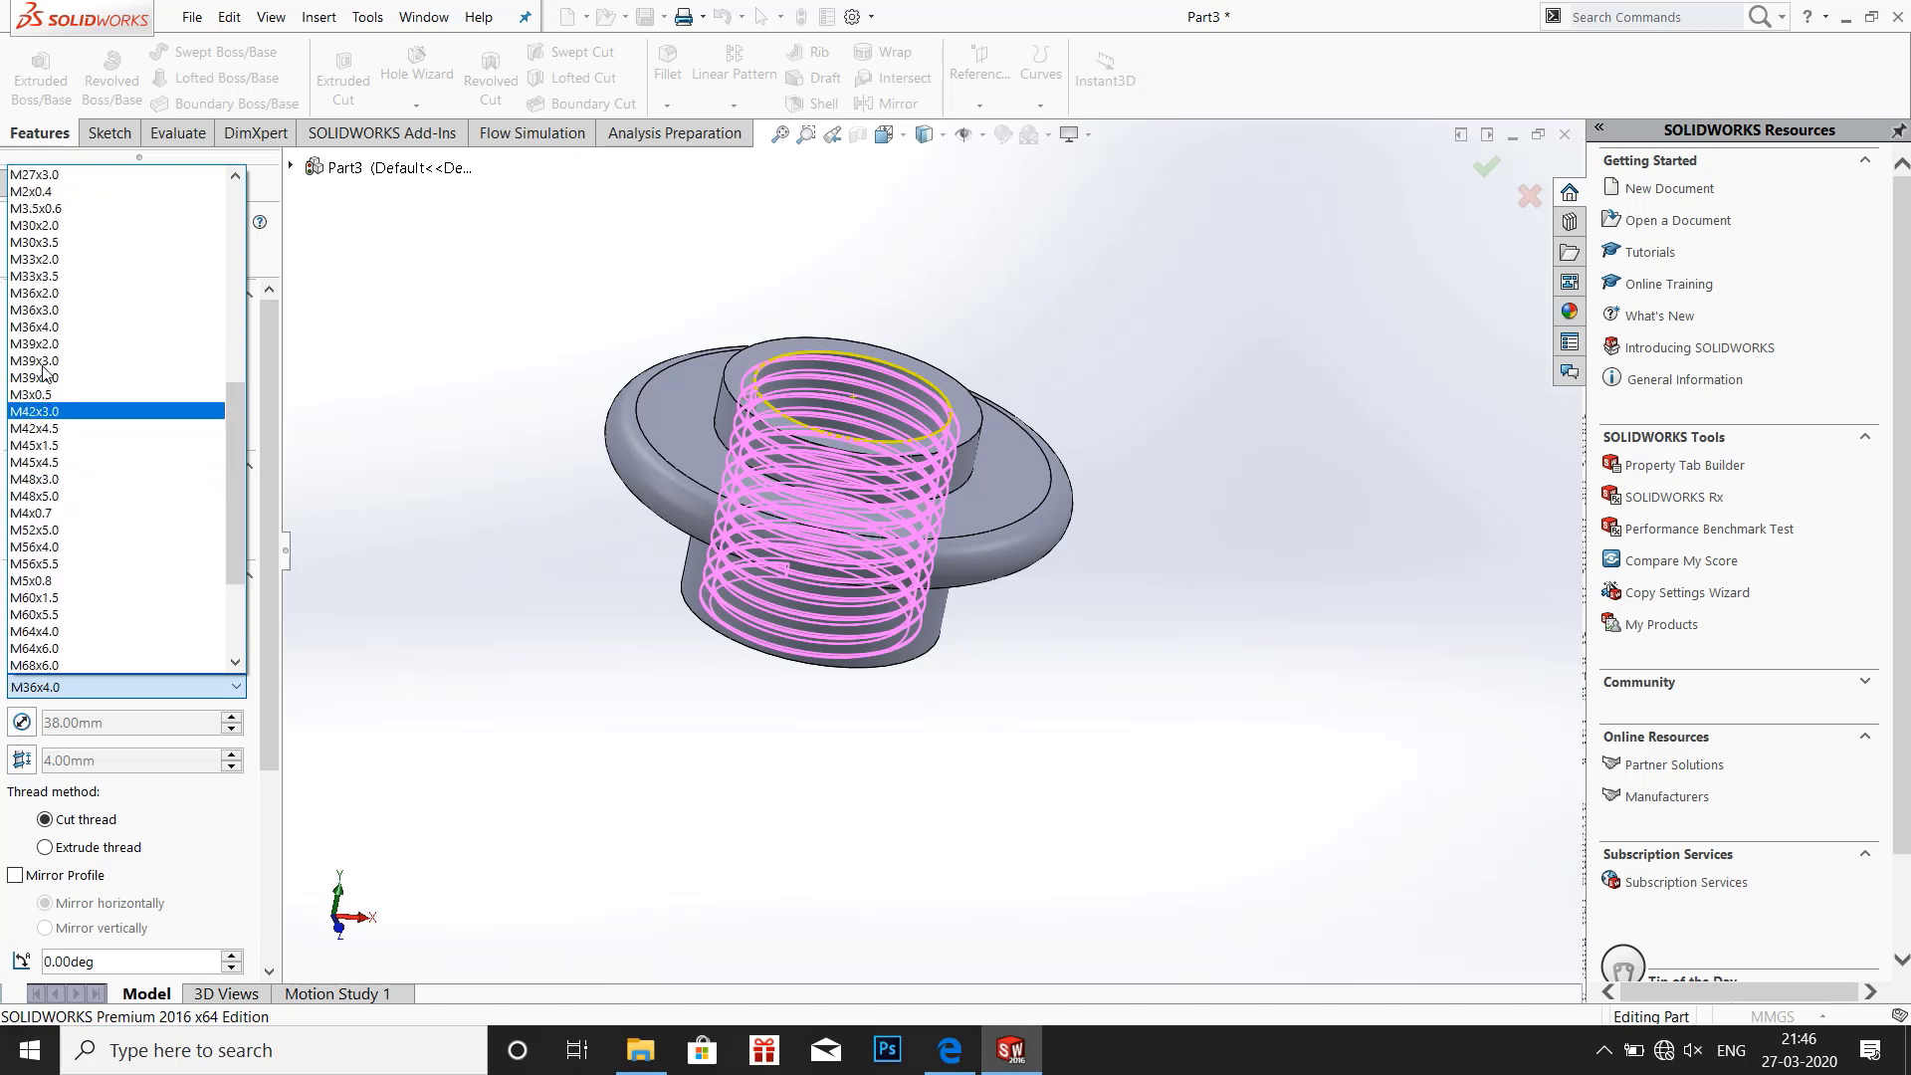
pyautogui.scroll(6, 45, 373)
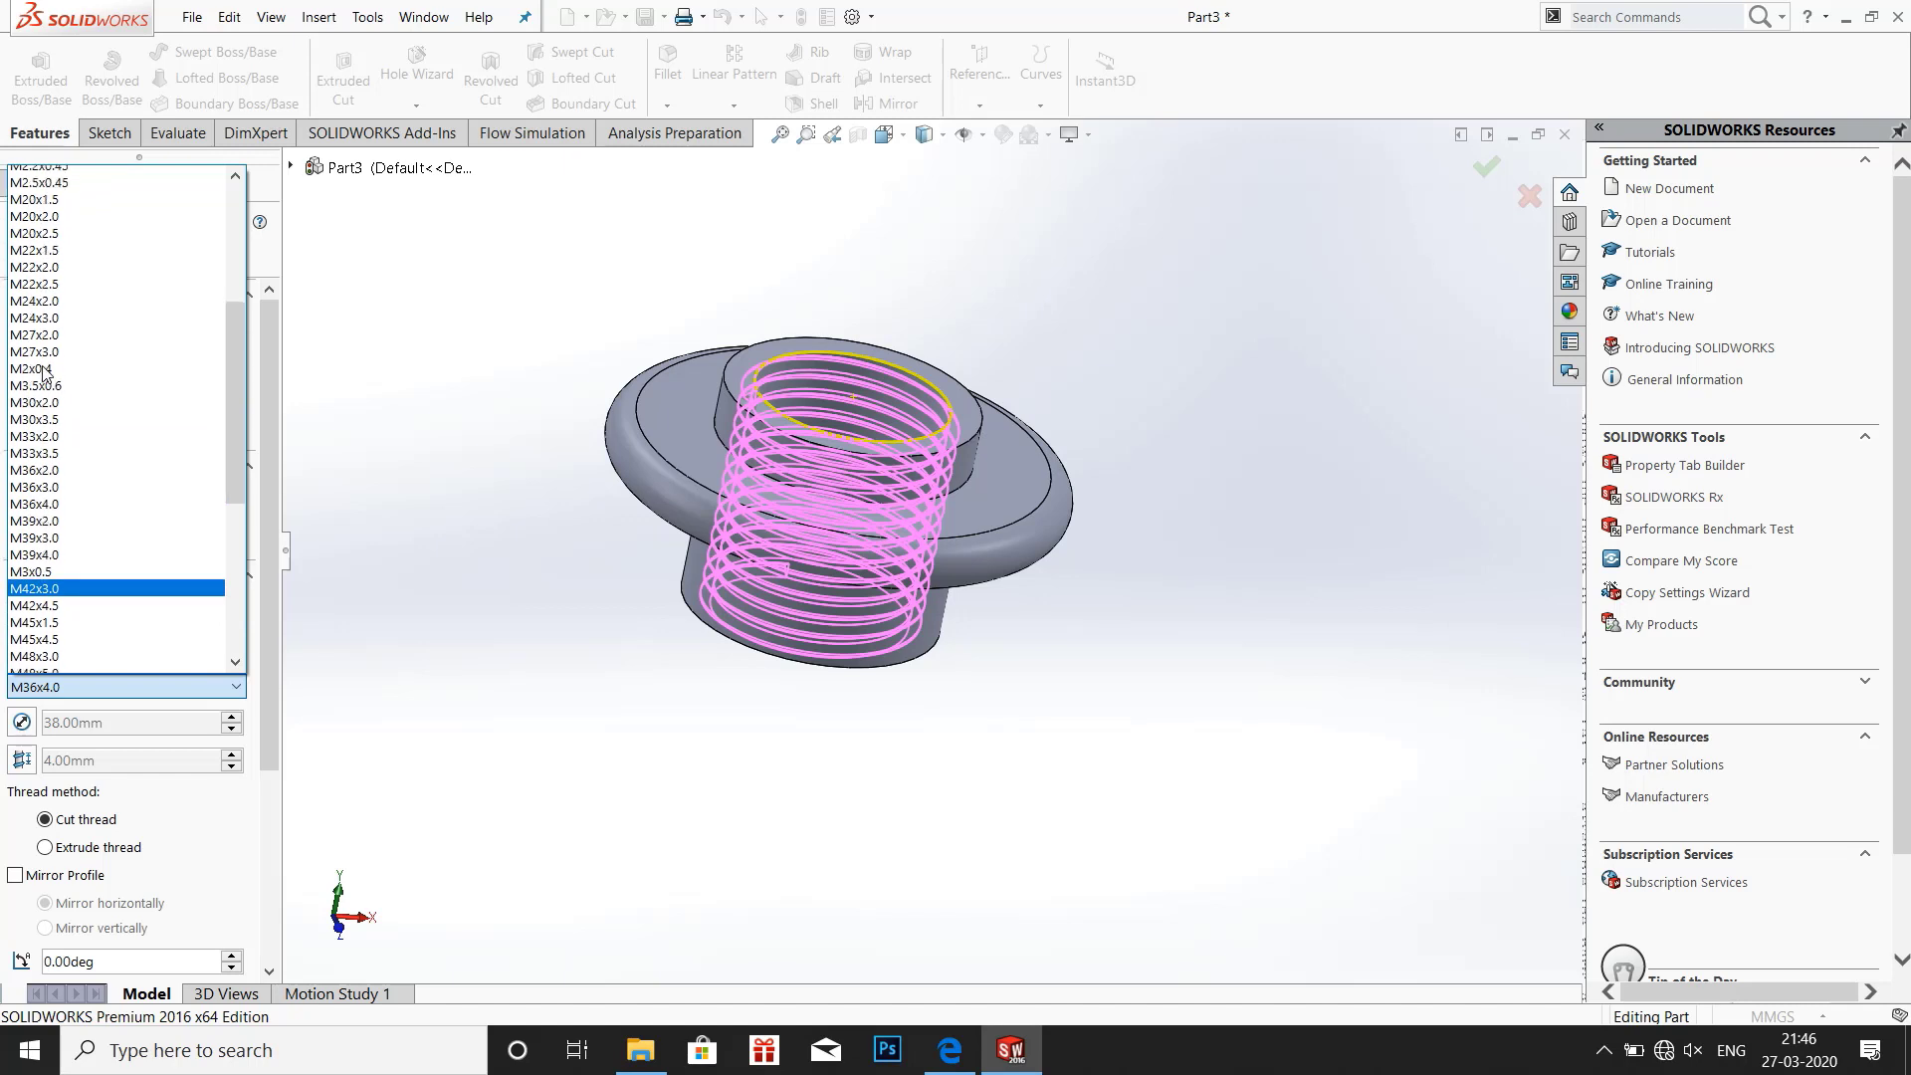
pyautogui.scroll(4, 45, 373)
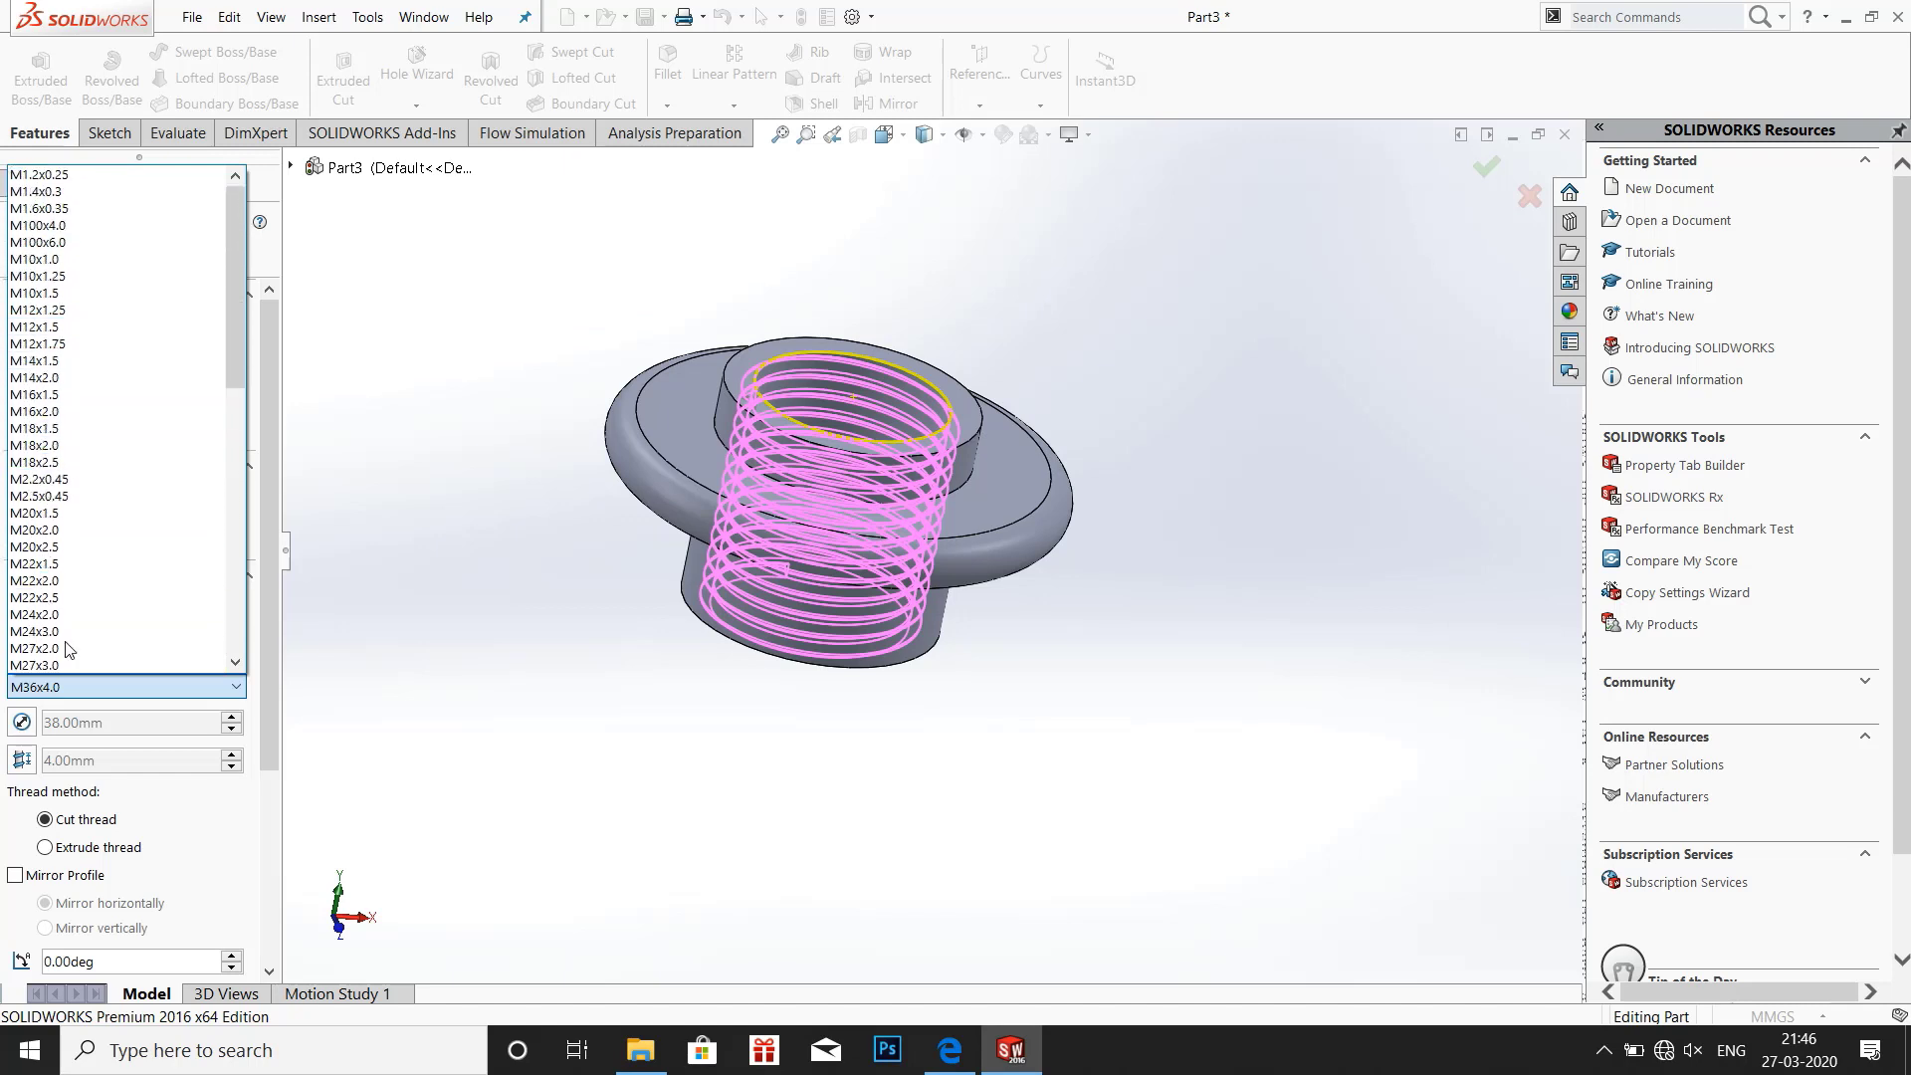
pyautogui.click(177, 837)
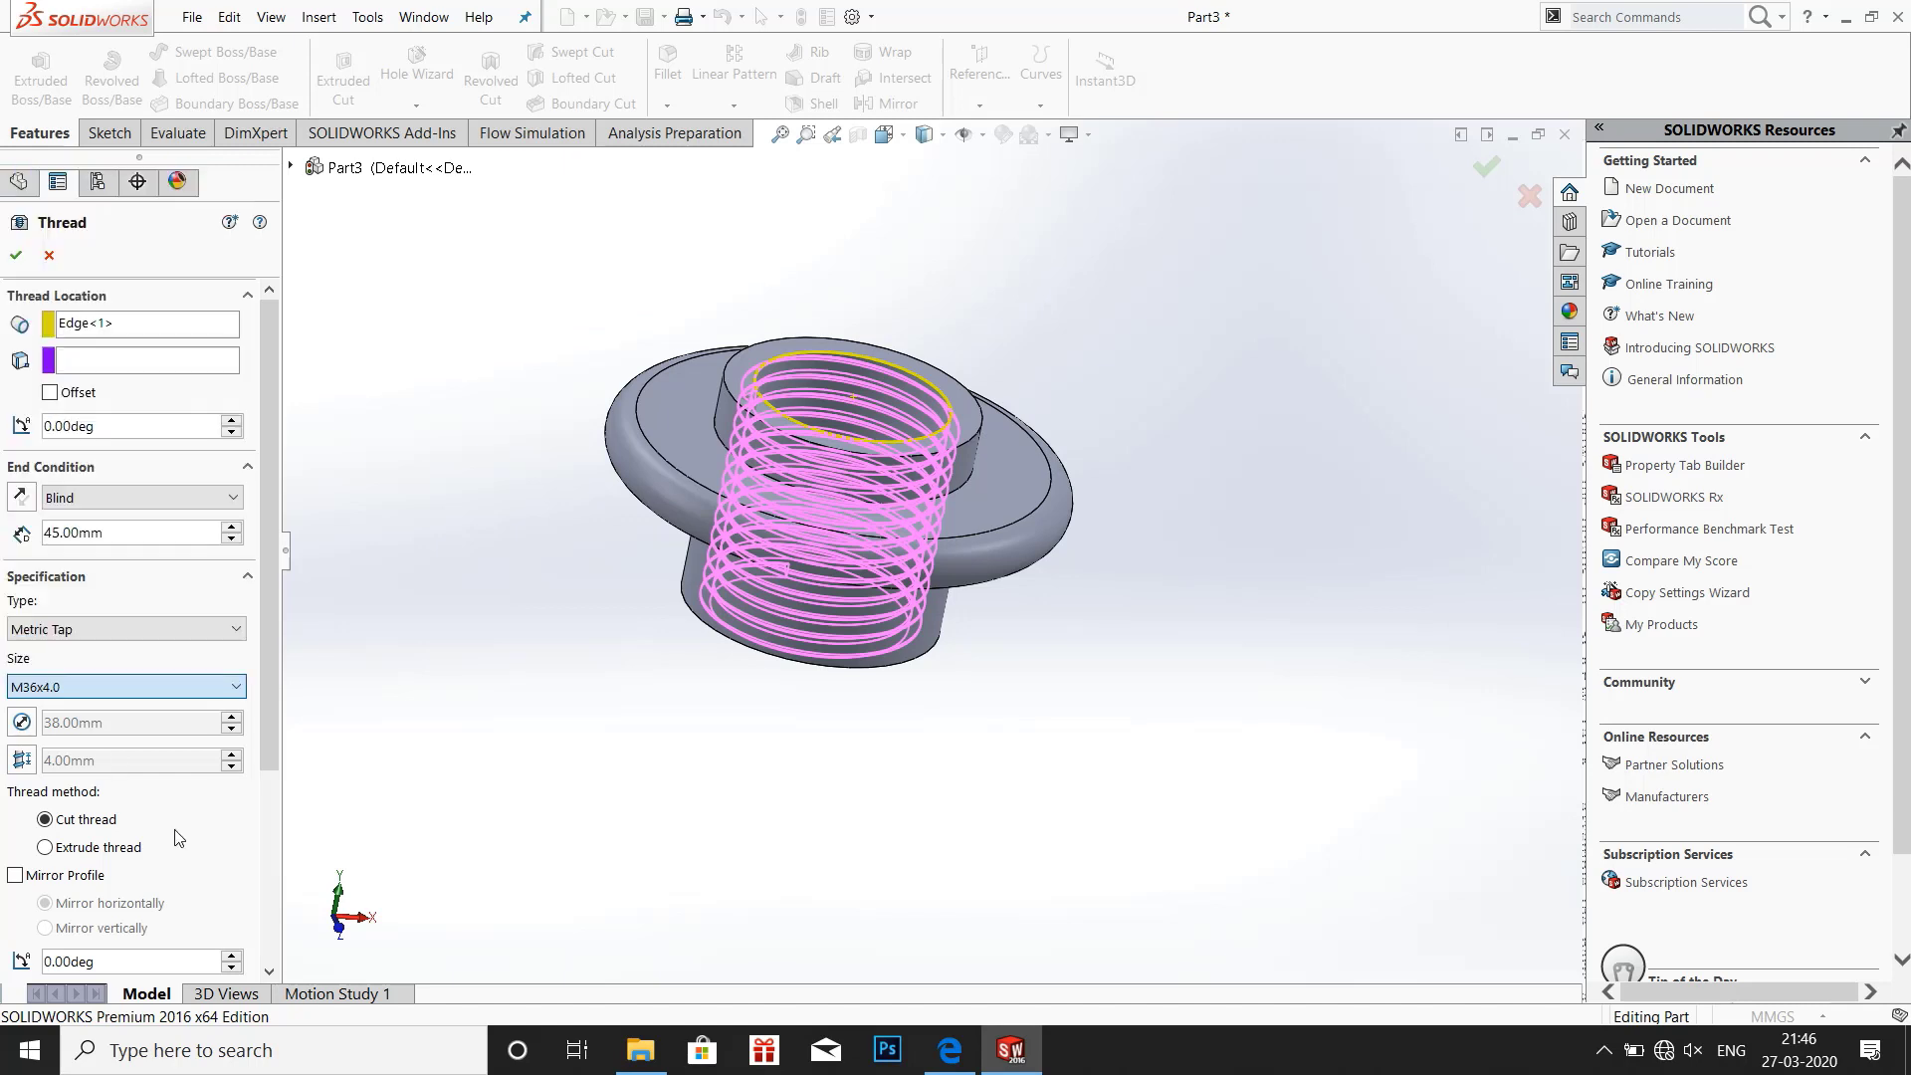
pyautogui.click(16, 254)
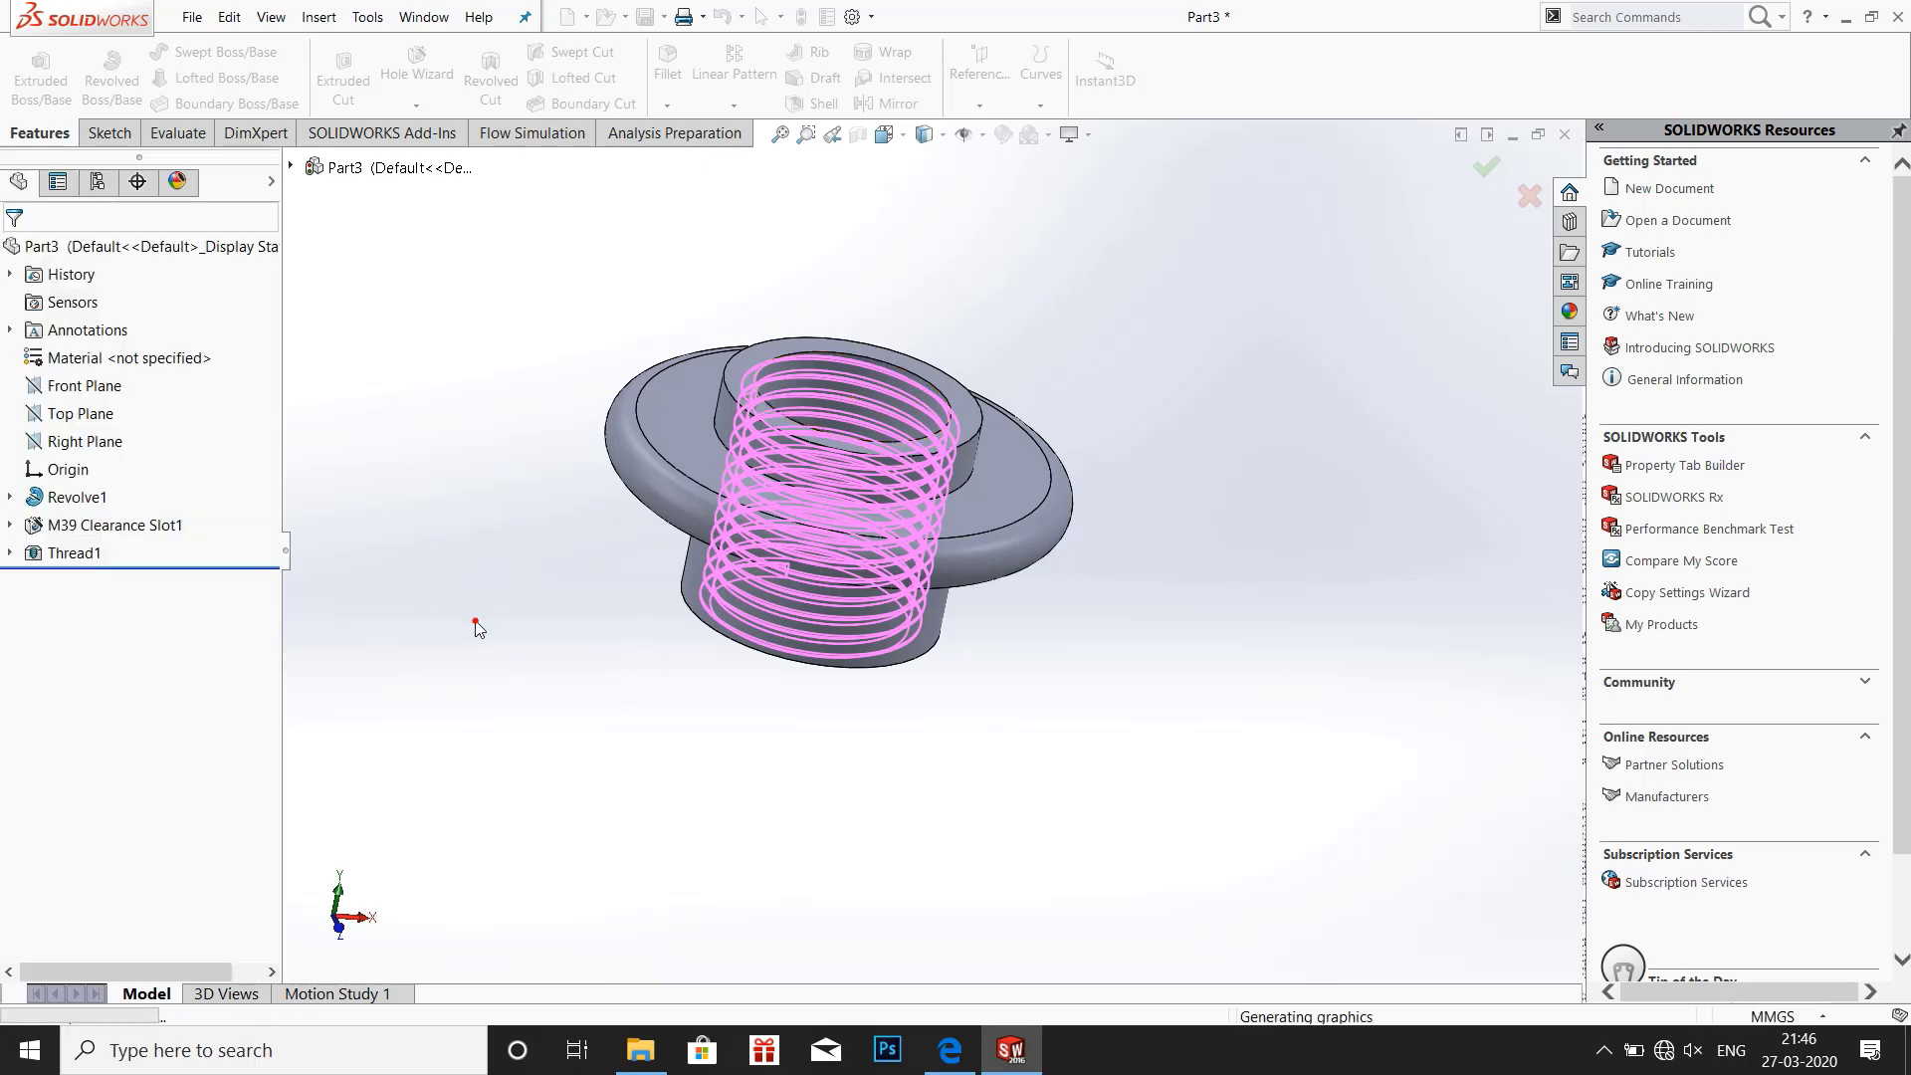
pyautogui.moveTo(475, 622); pyautogui.dragTo(1105, 409, button='middle')
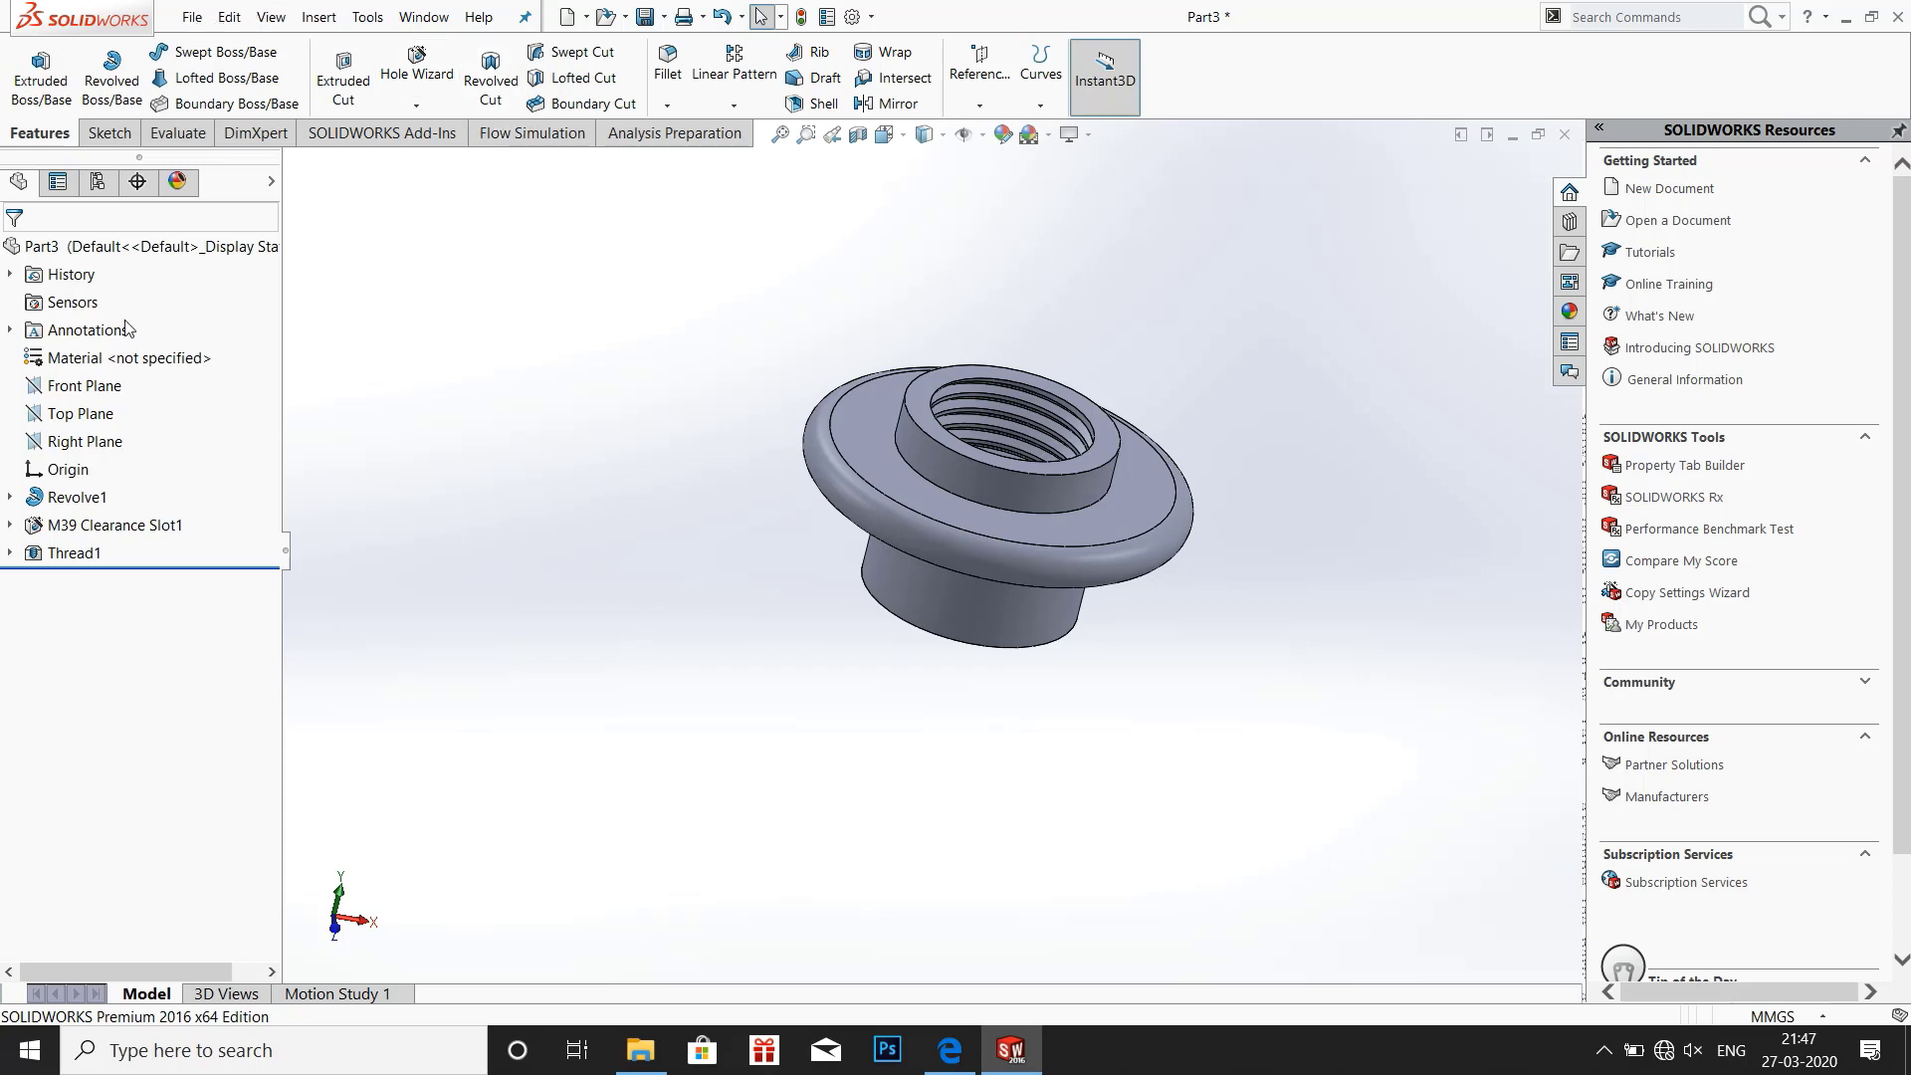
# Open the part's material editor and check the nut's specified material in the PDF drawing in Edge
pyautogui.rightClick(126, 359)
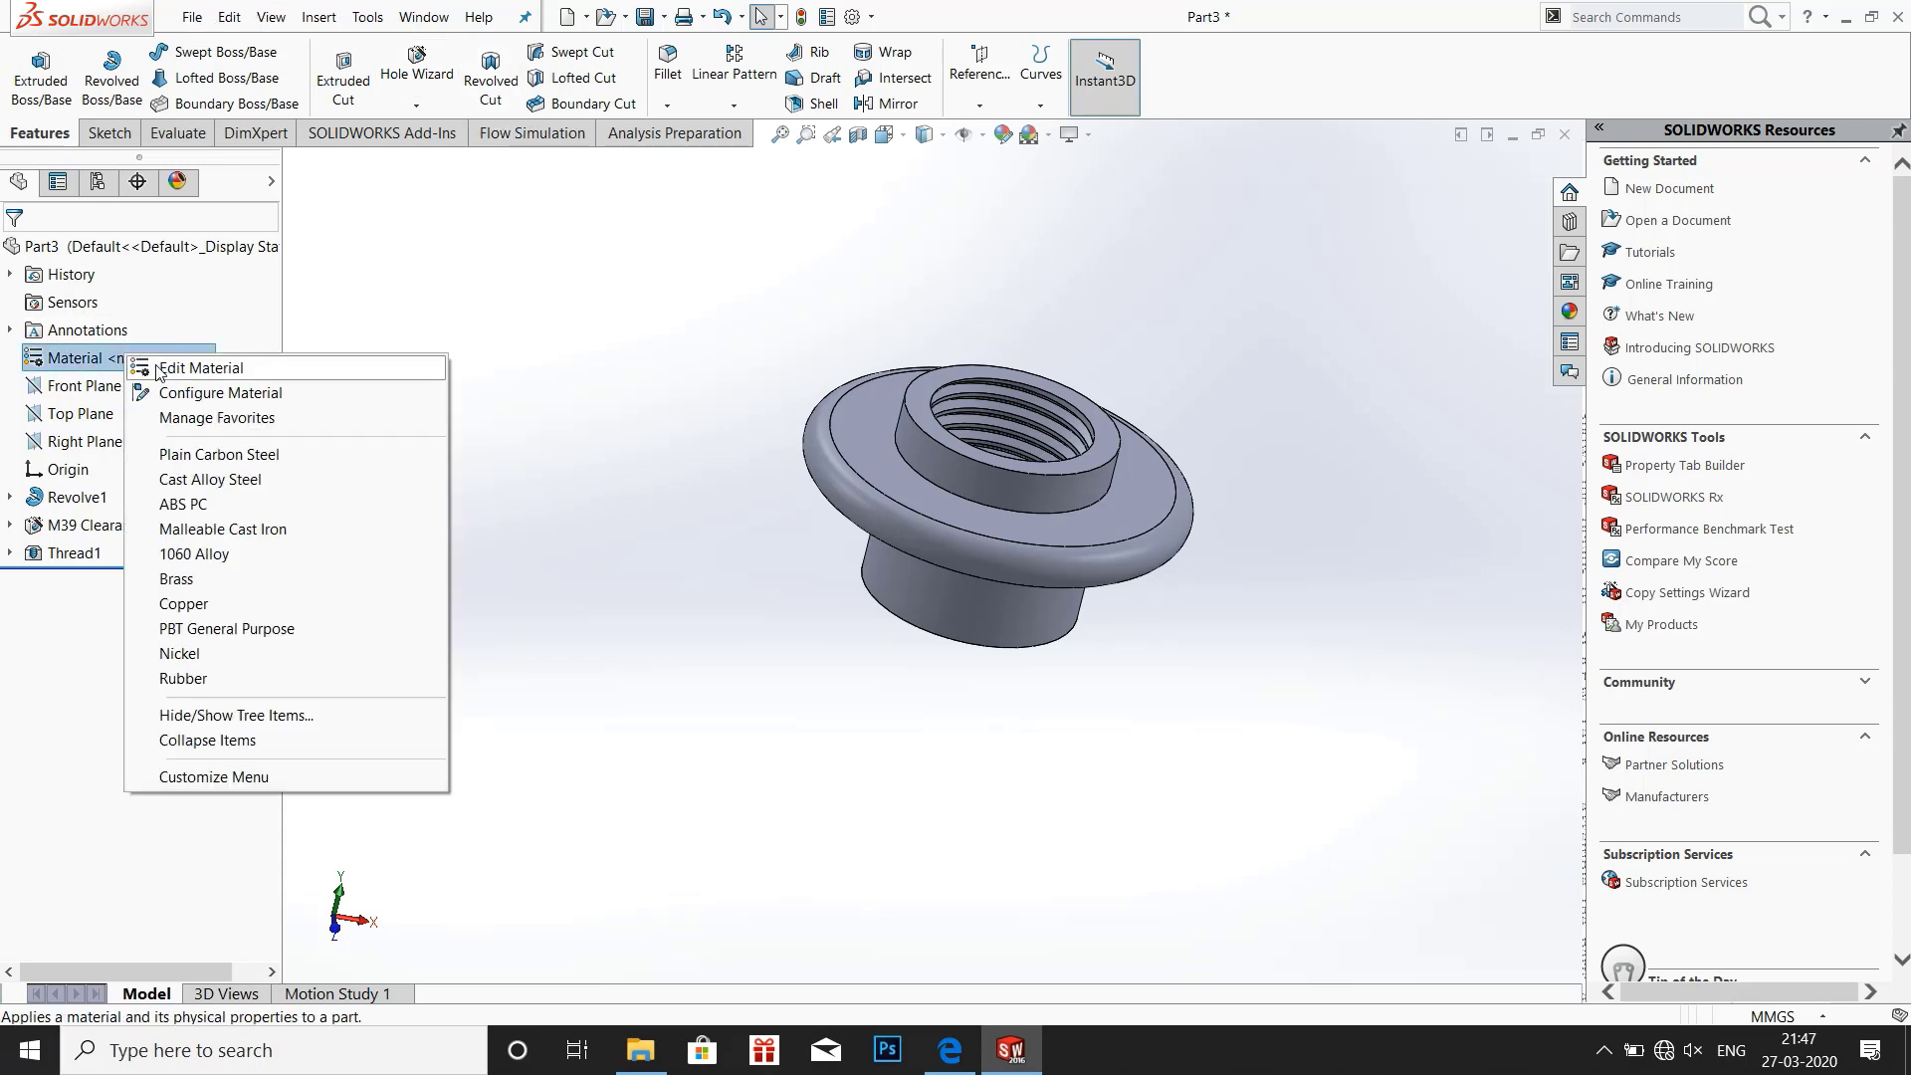
pyautogui.click(165, 362)
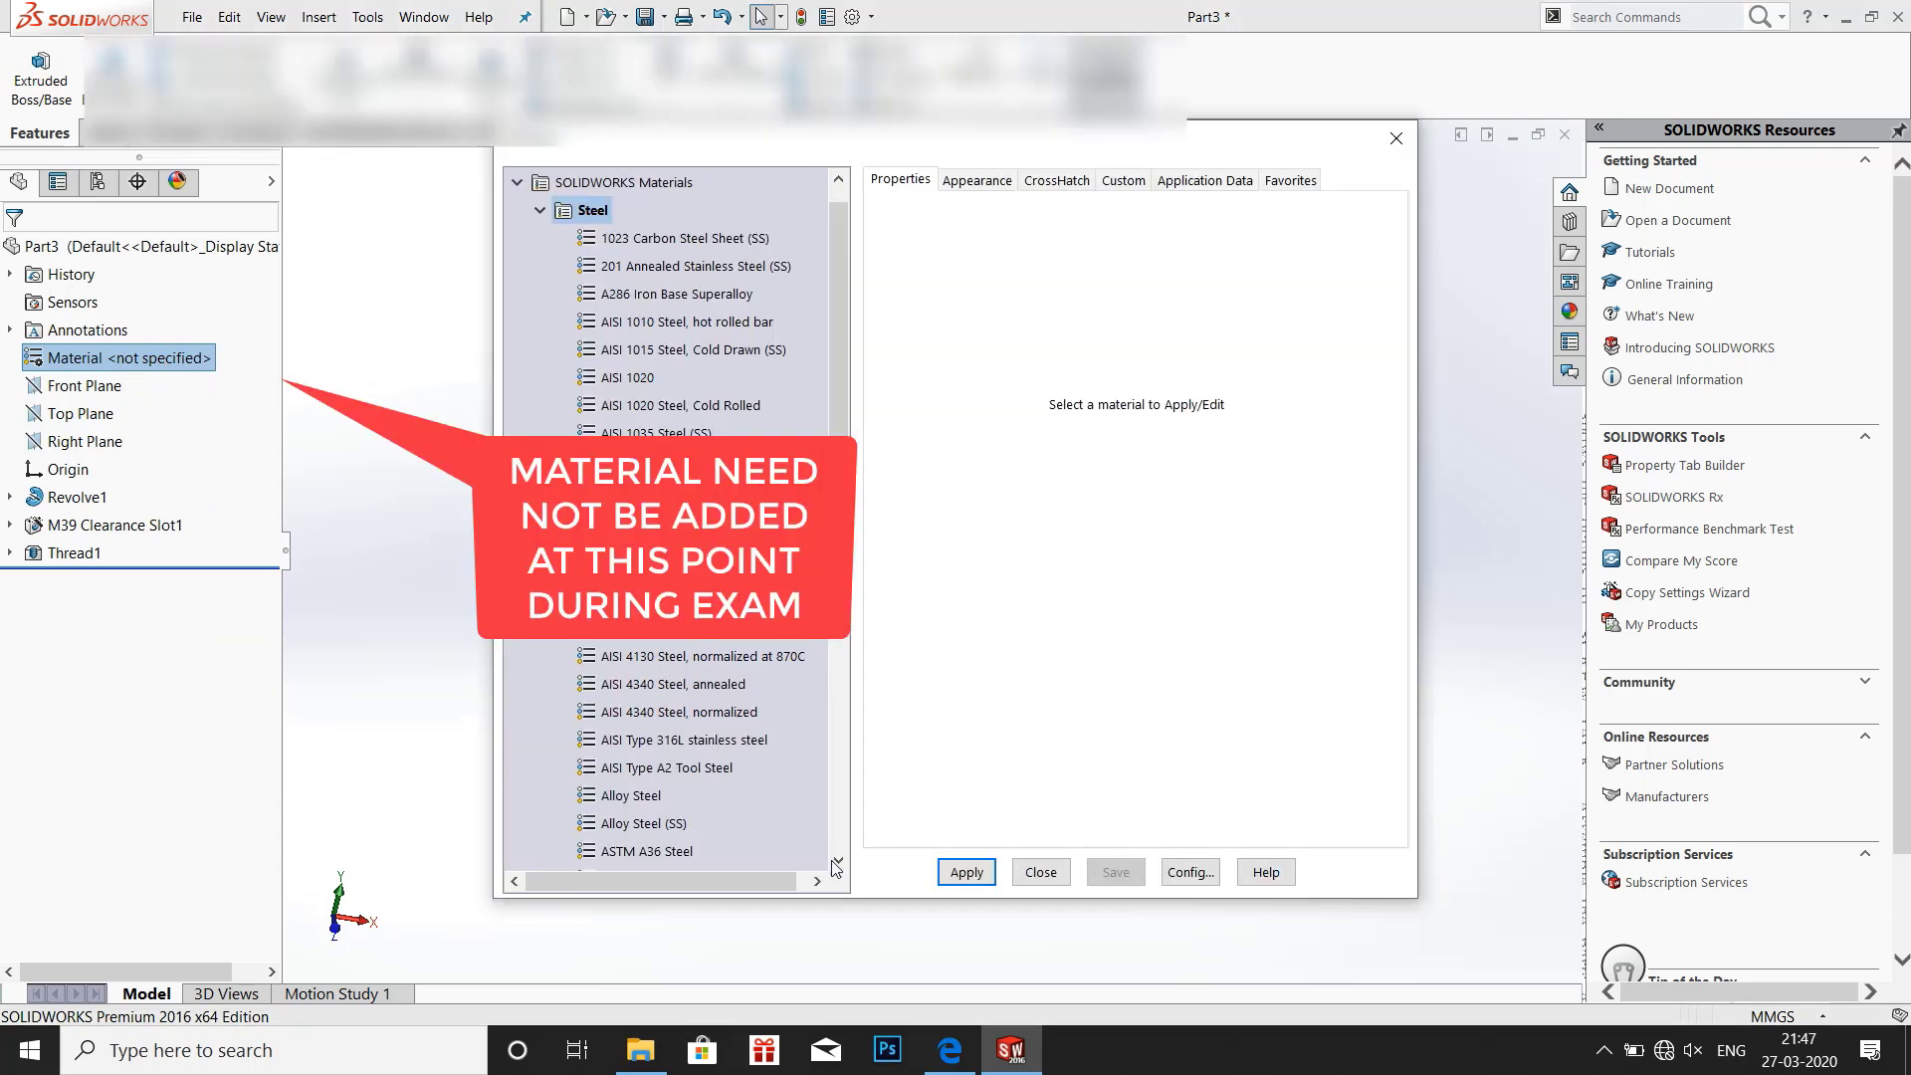
pyautogui.click(958, 928)
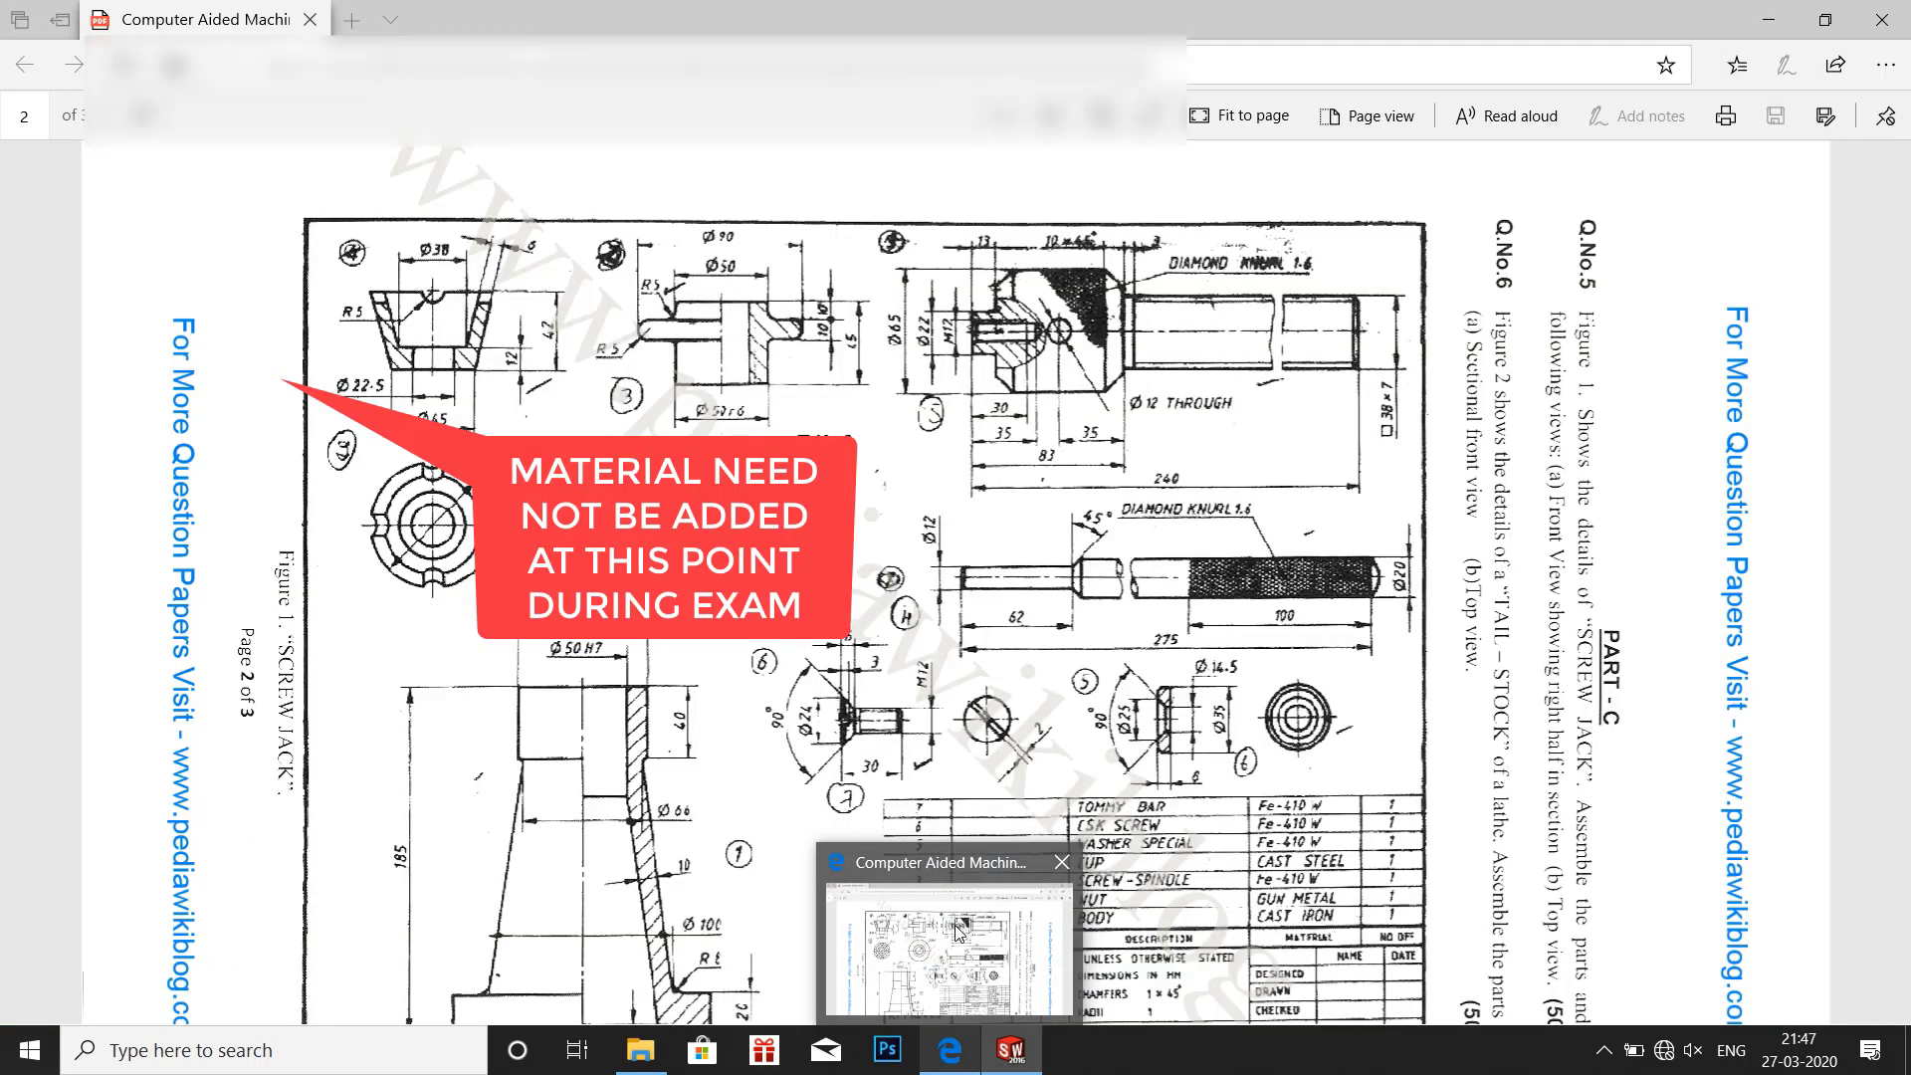
pyautogui.scroll(-3, 1116, 648)
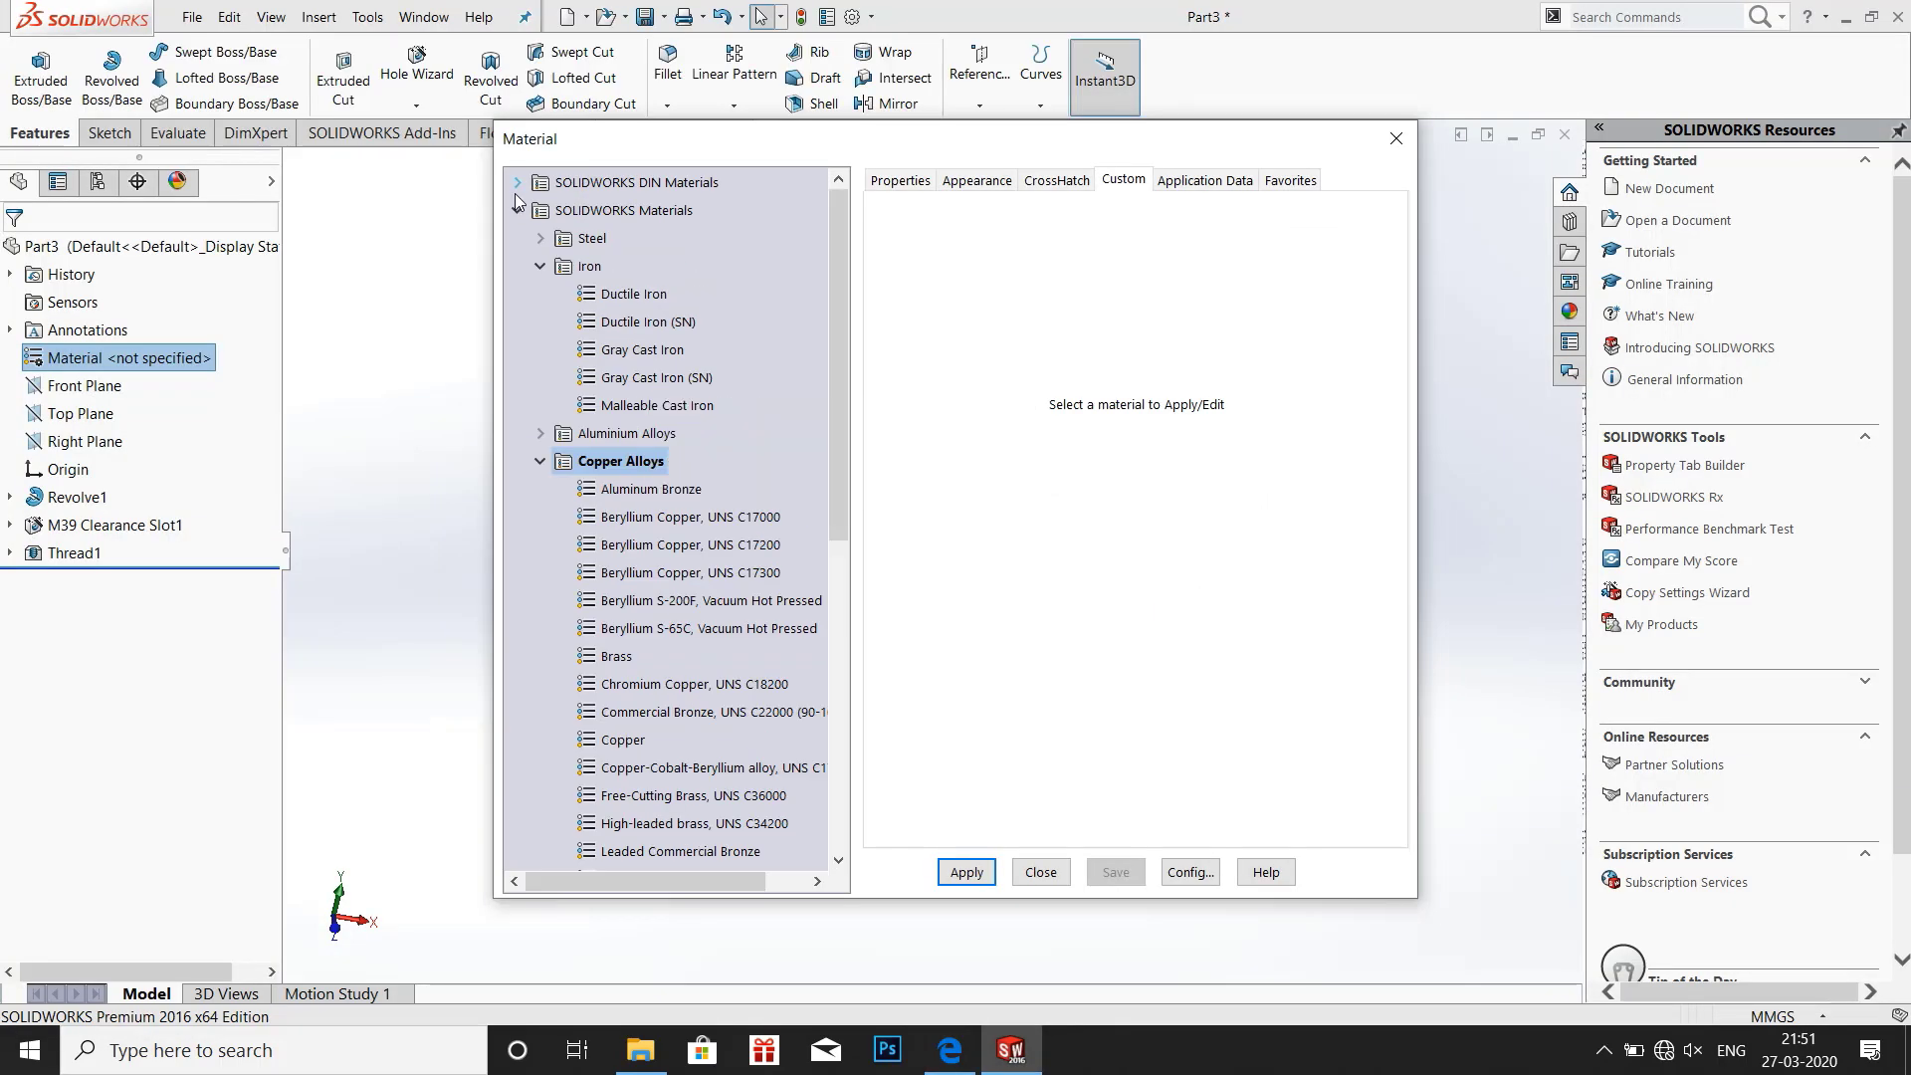
# Select 2.0572 (CuZn40Mn2Fe1) from the DIN Copper Alloys in the SOLIDWORKS DIN Materials library
pyautogui.click(517, 183)
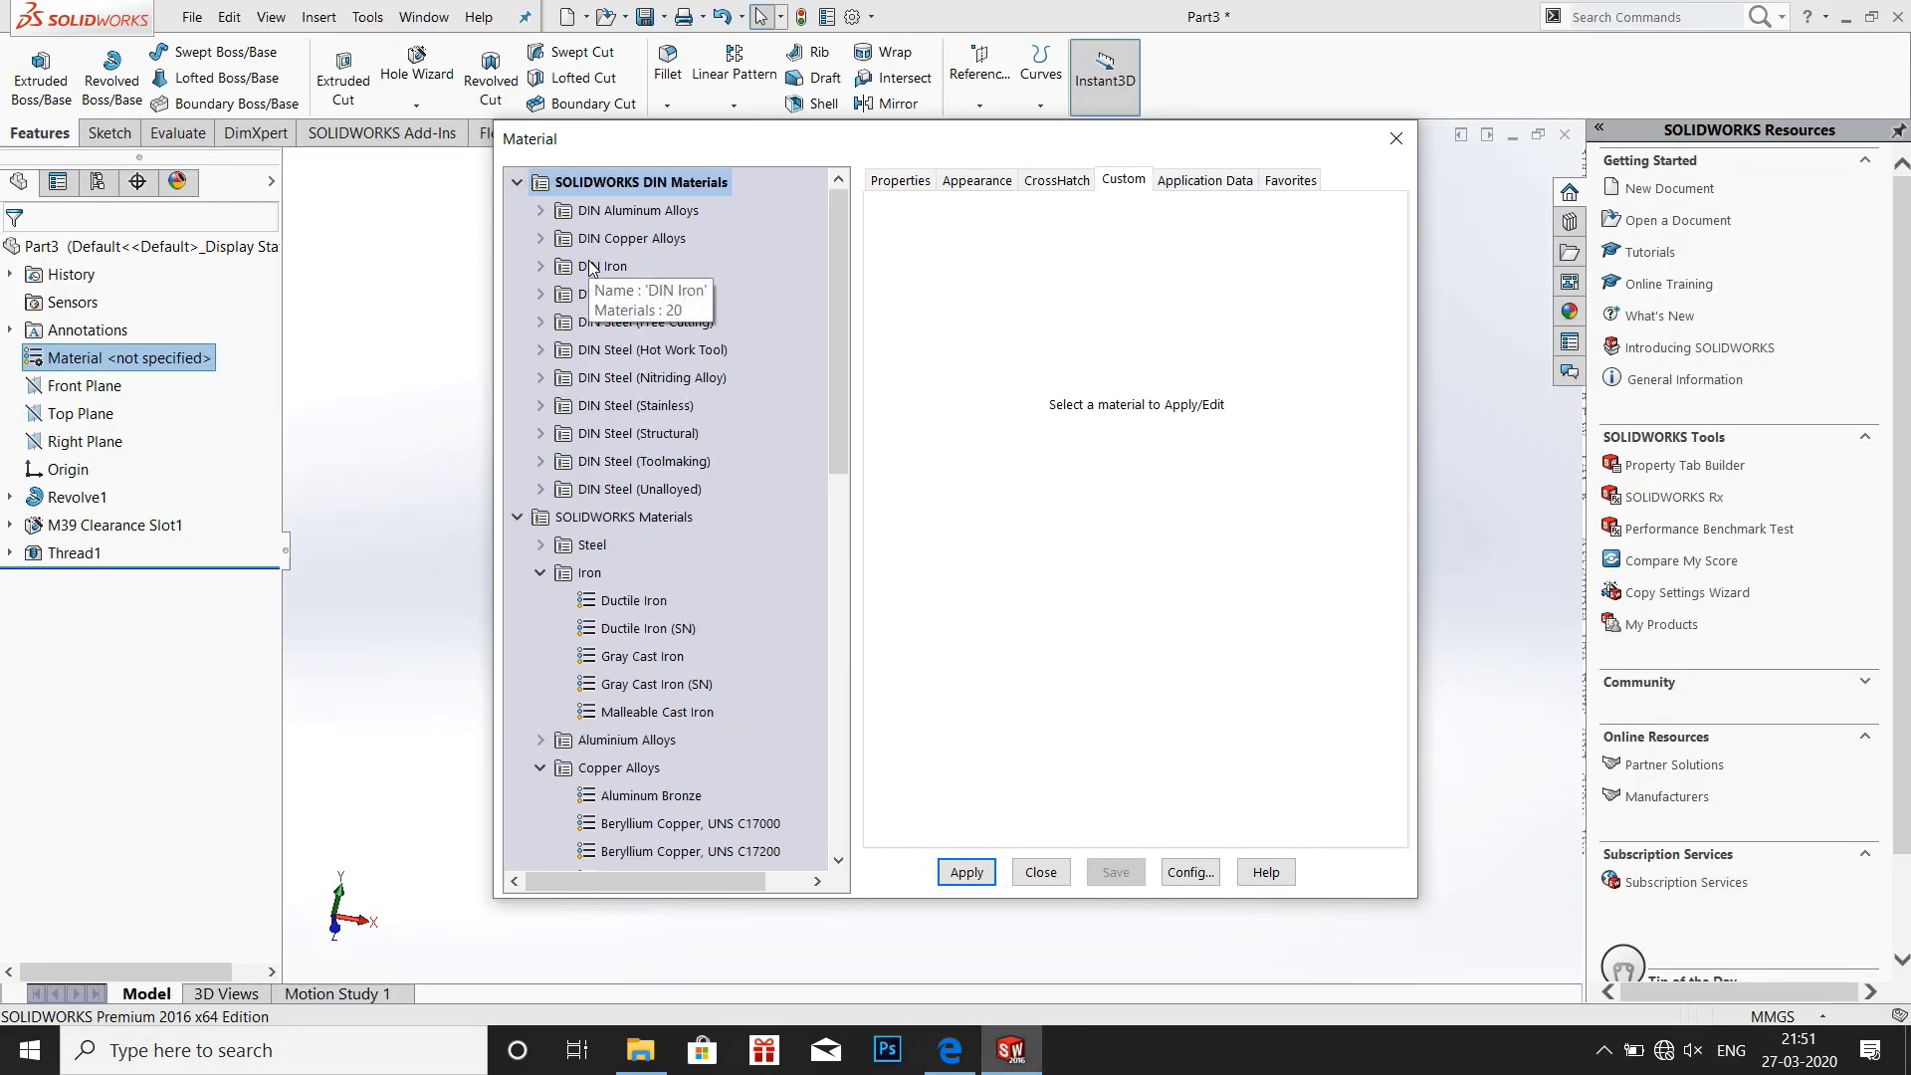
pyautogui.click(540, 239)
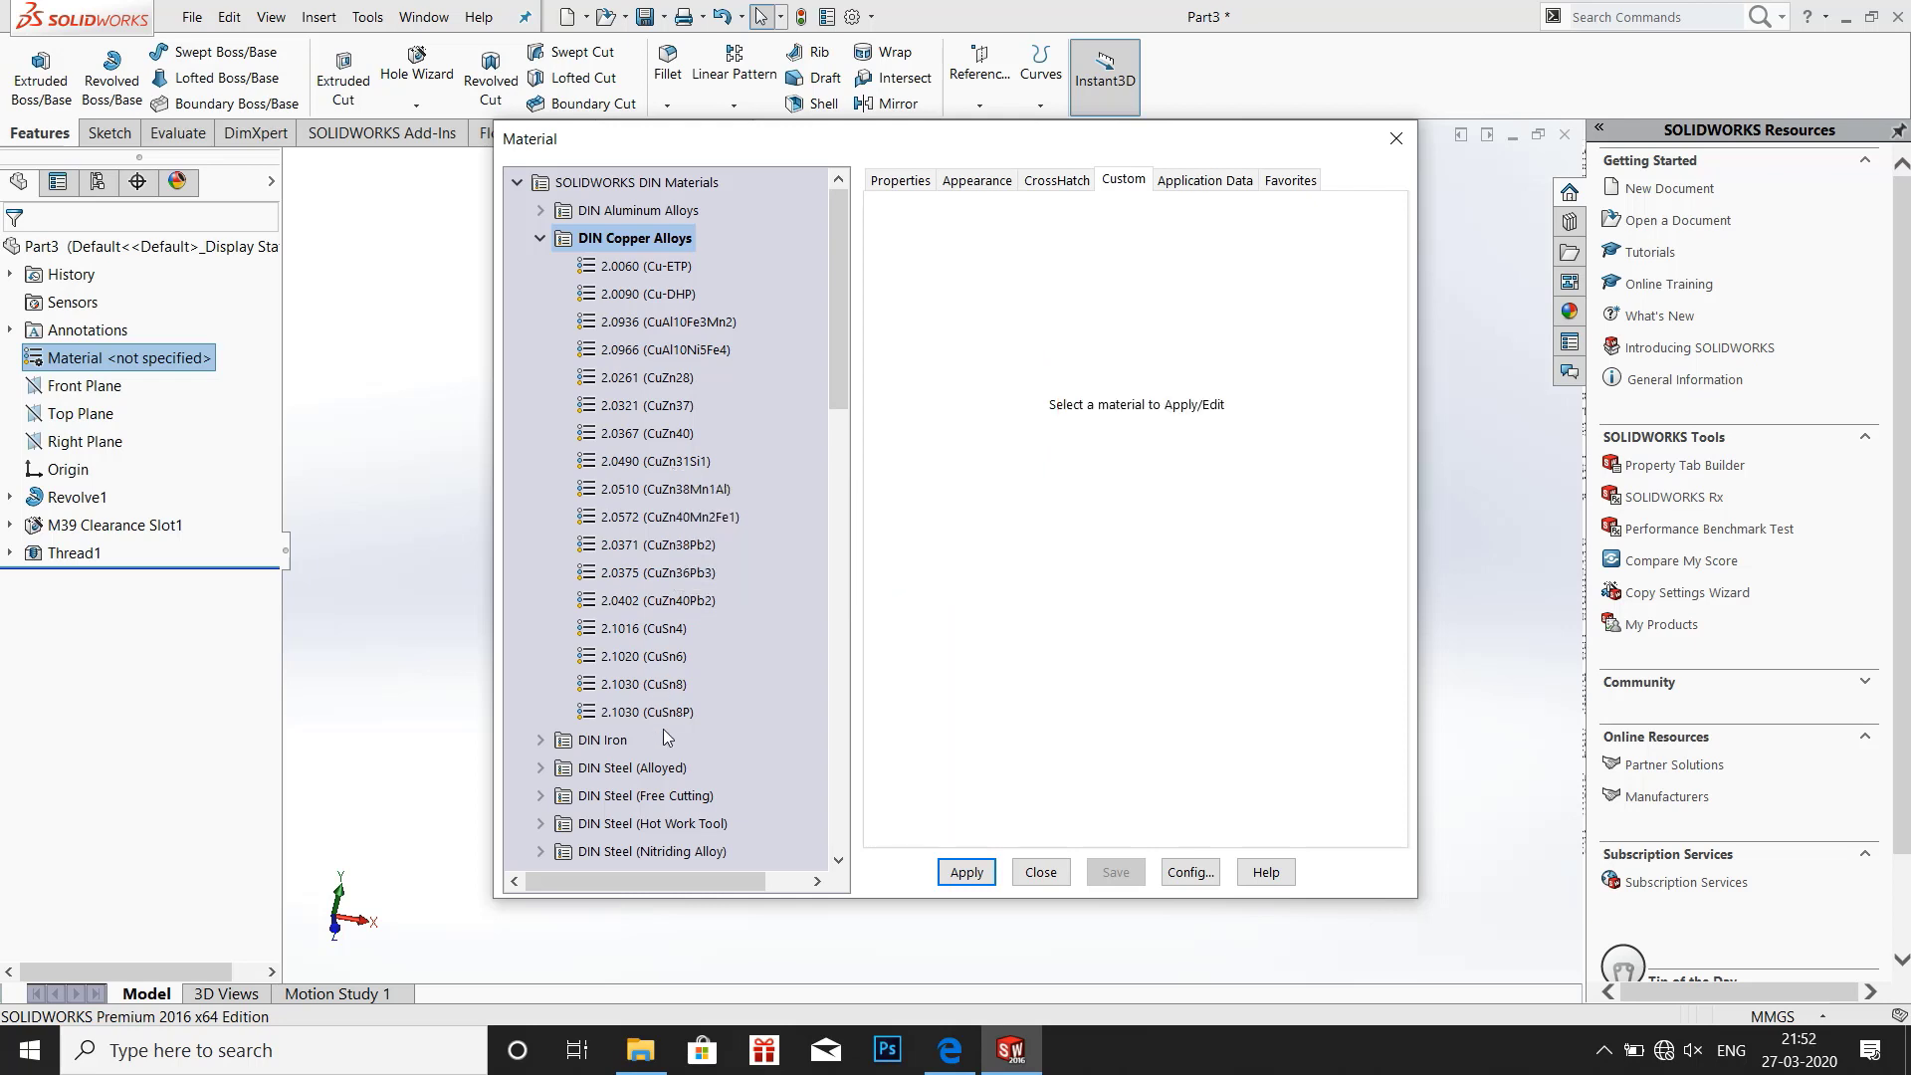
pyautogui.scroll(-2, 665, 736)
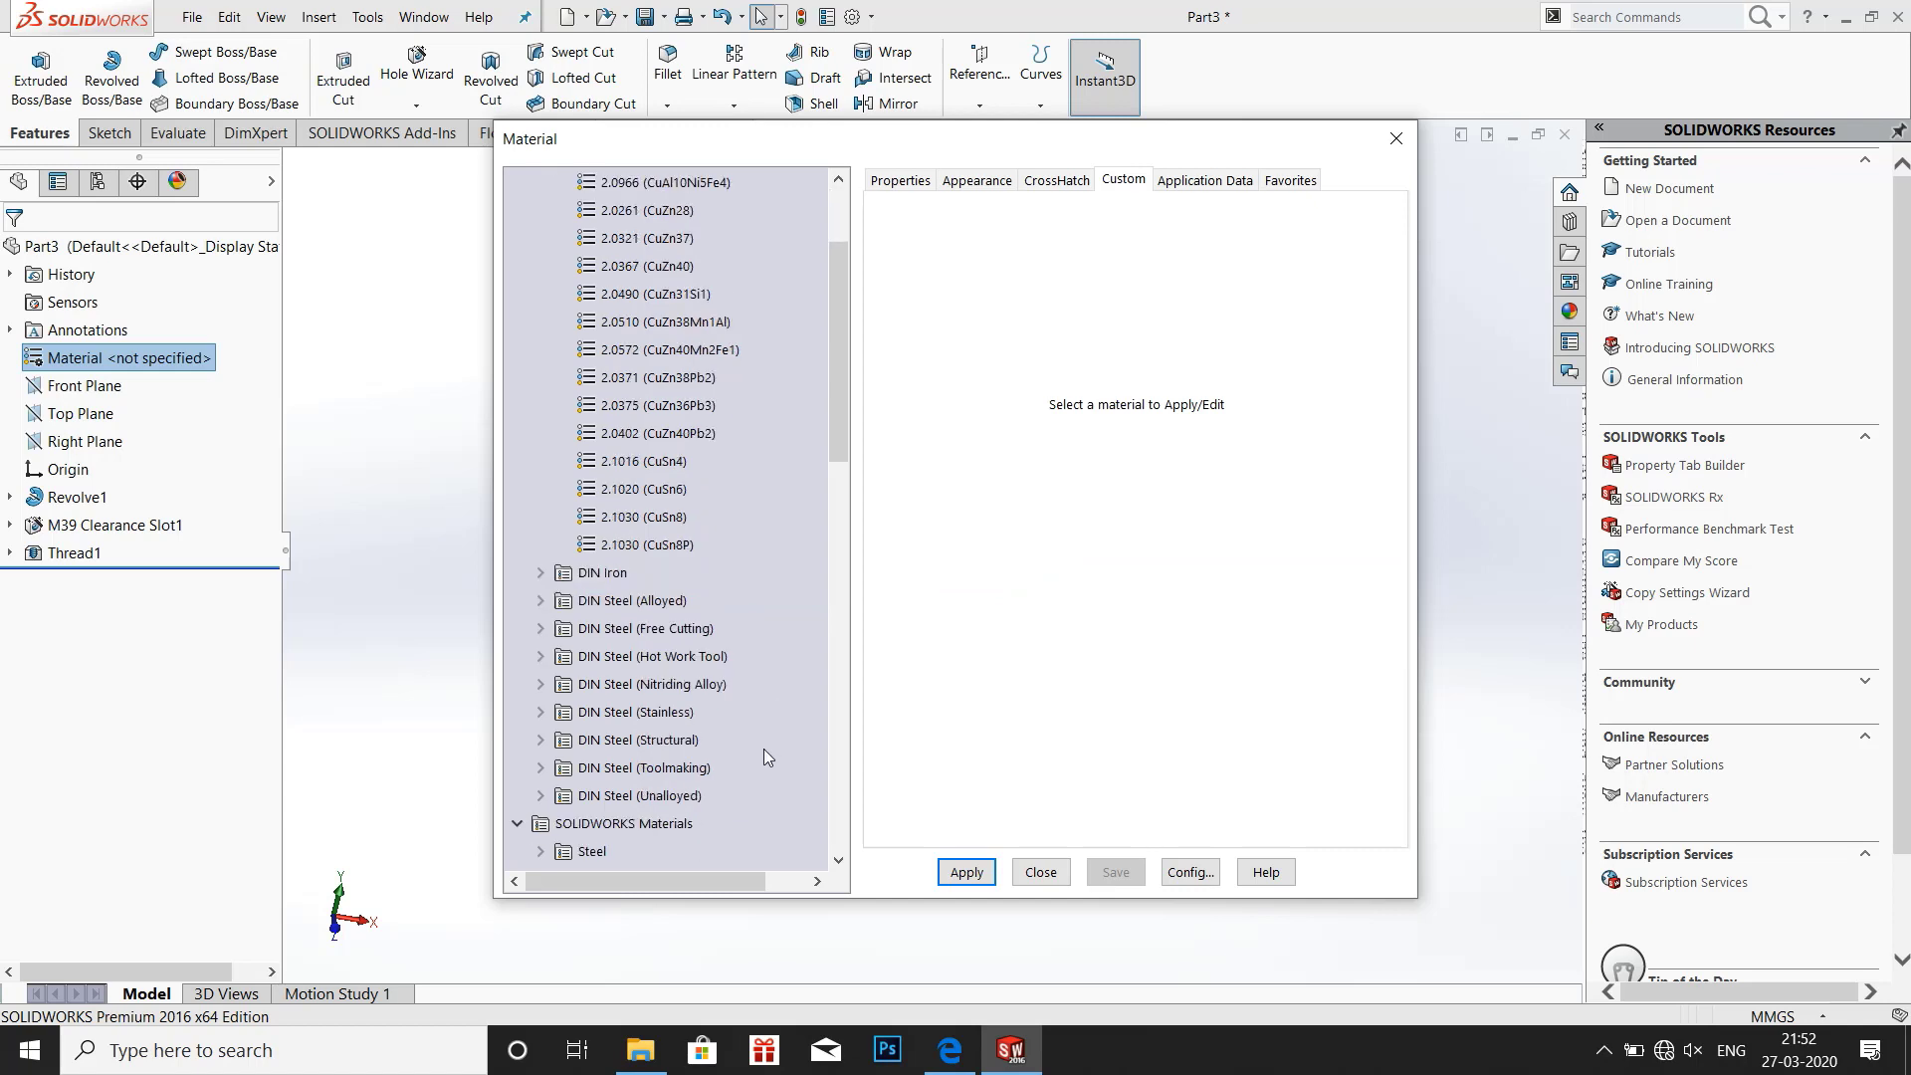
pyautogui.scroll(2, 624, 387)
pyautogui.scroll(-1, 626, 388)
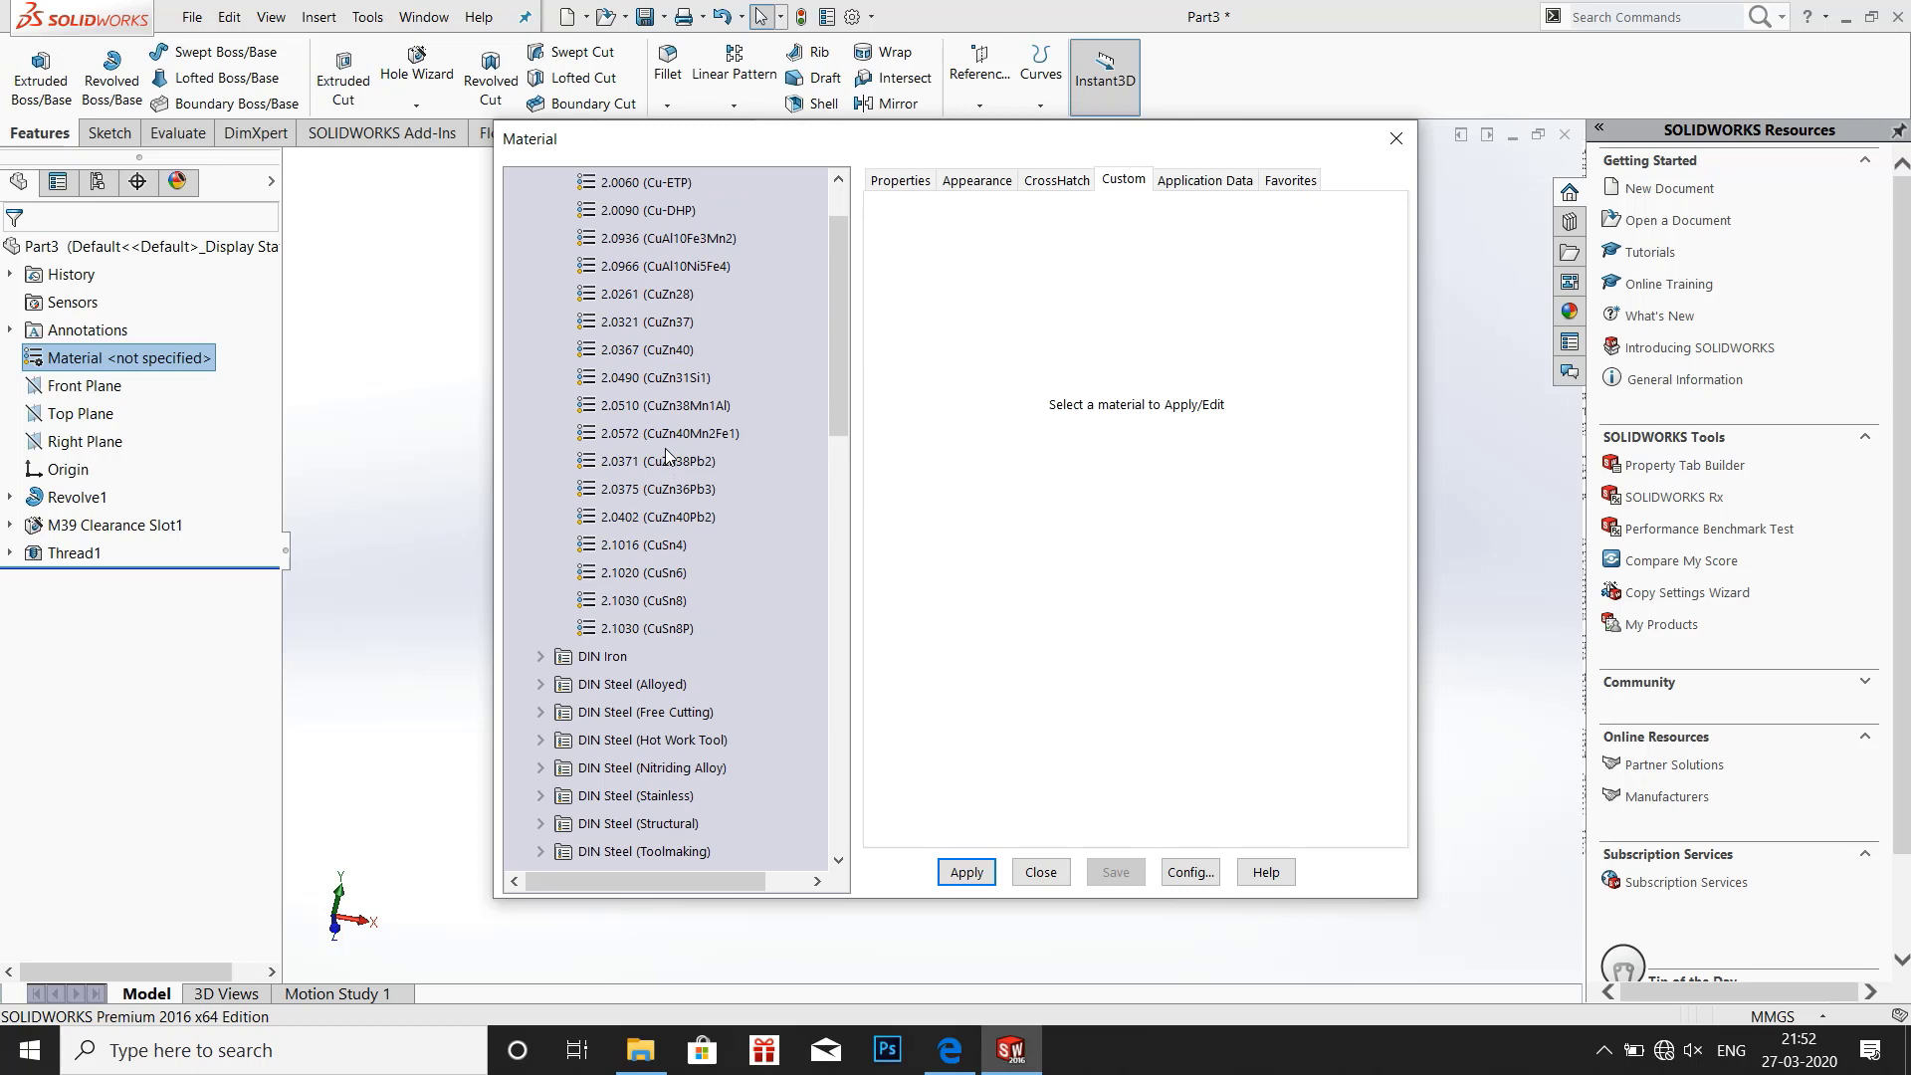
pyautogui.click(669, 434)
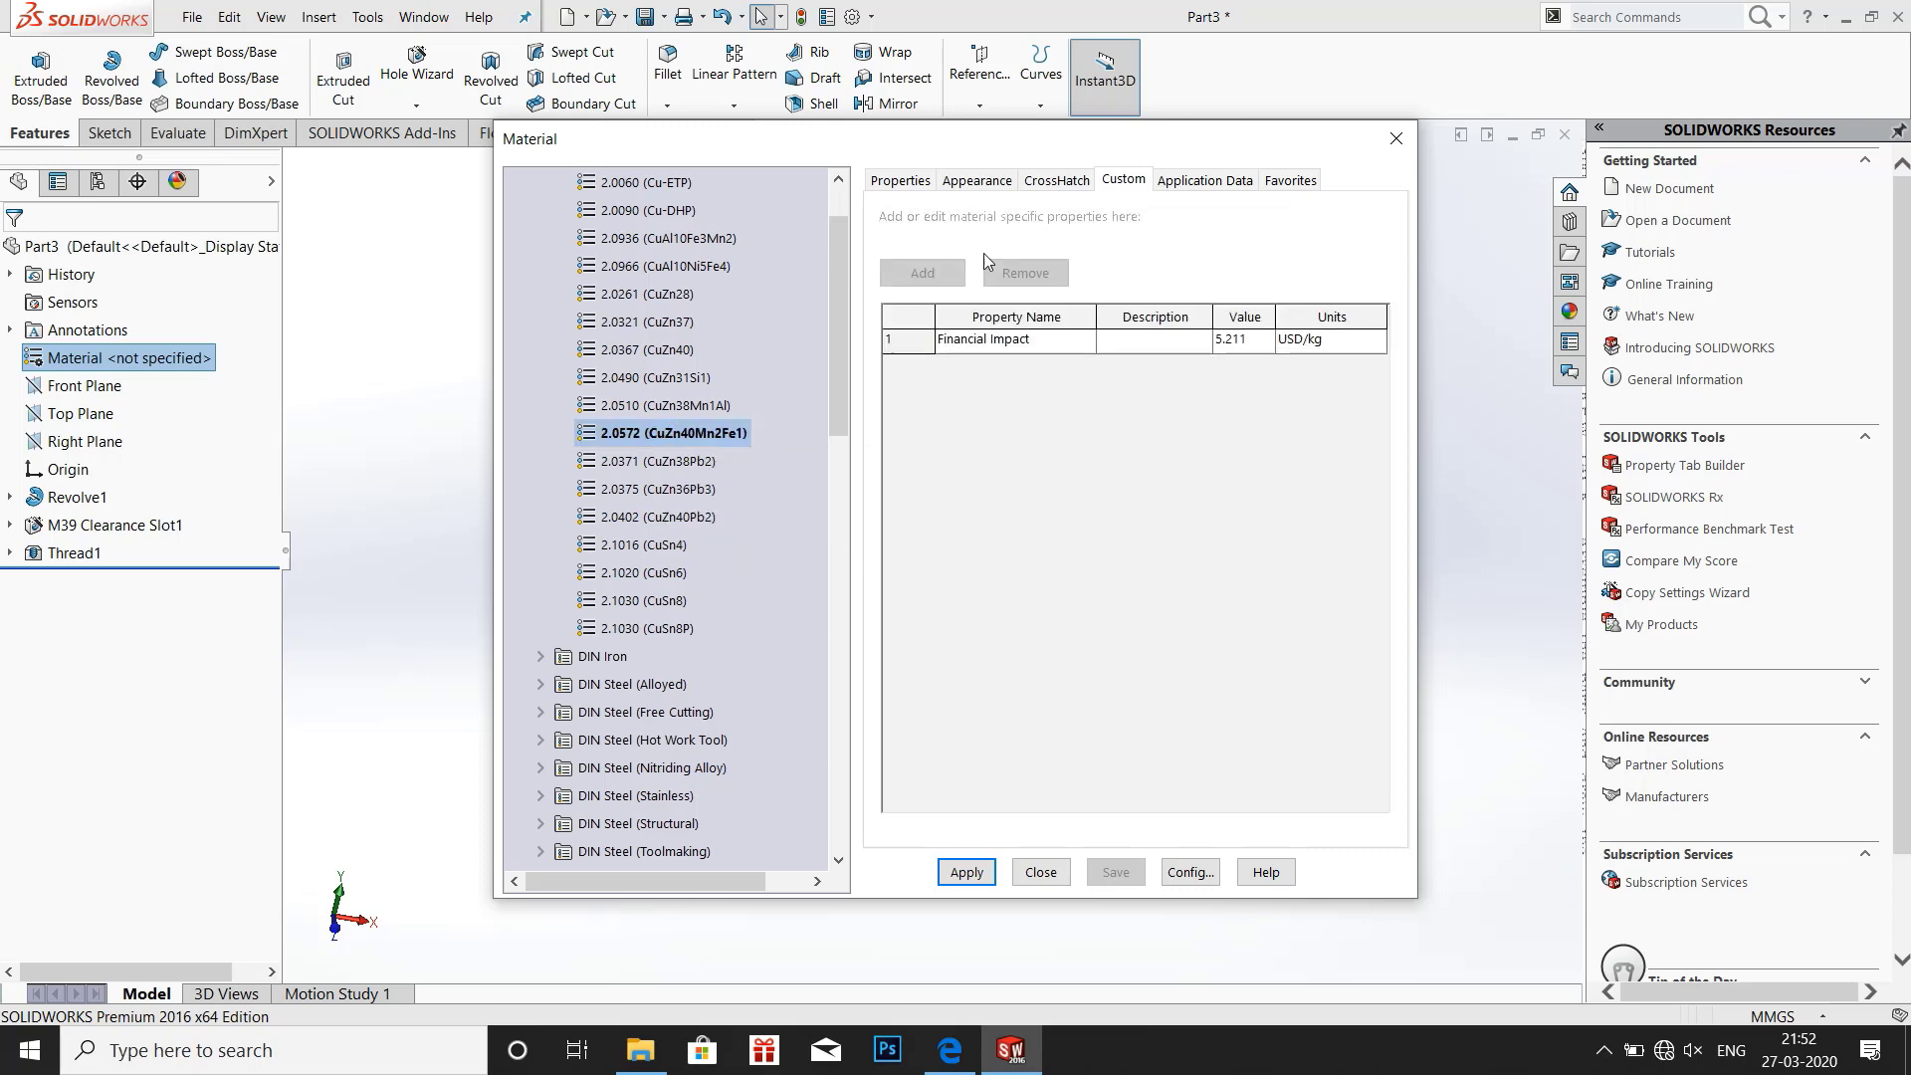
# Compare the properties and appearances of the DIN Copper Alloys between 2.0367 (CuZn40) and 2.1020 (CuSn6)
pyautogui.click(914, 185)
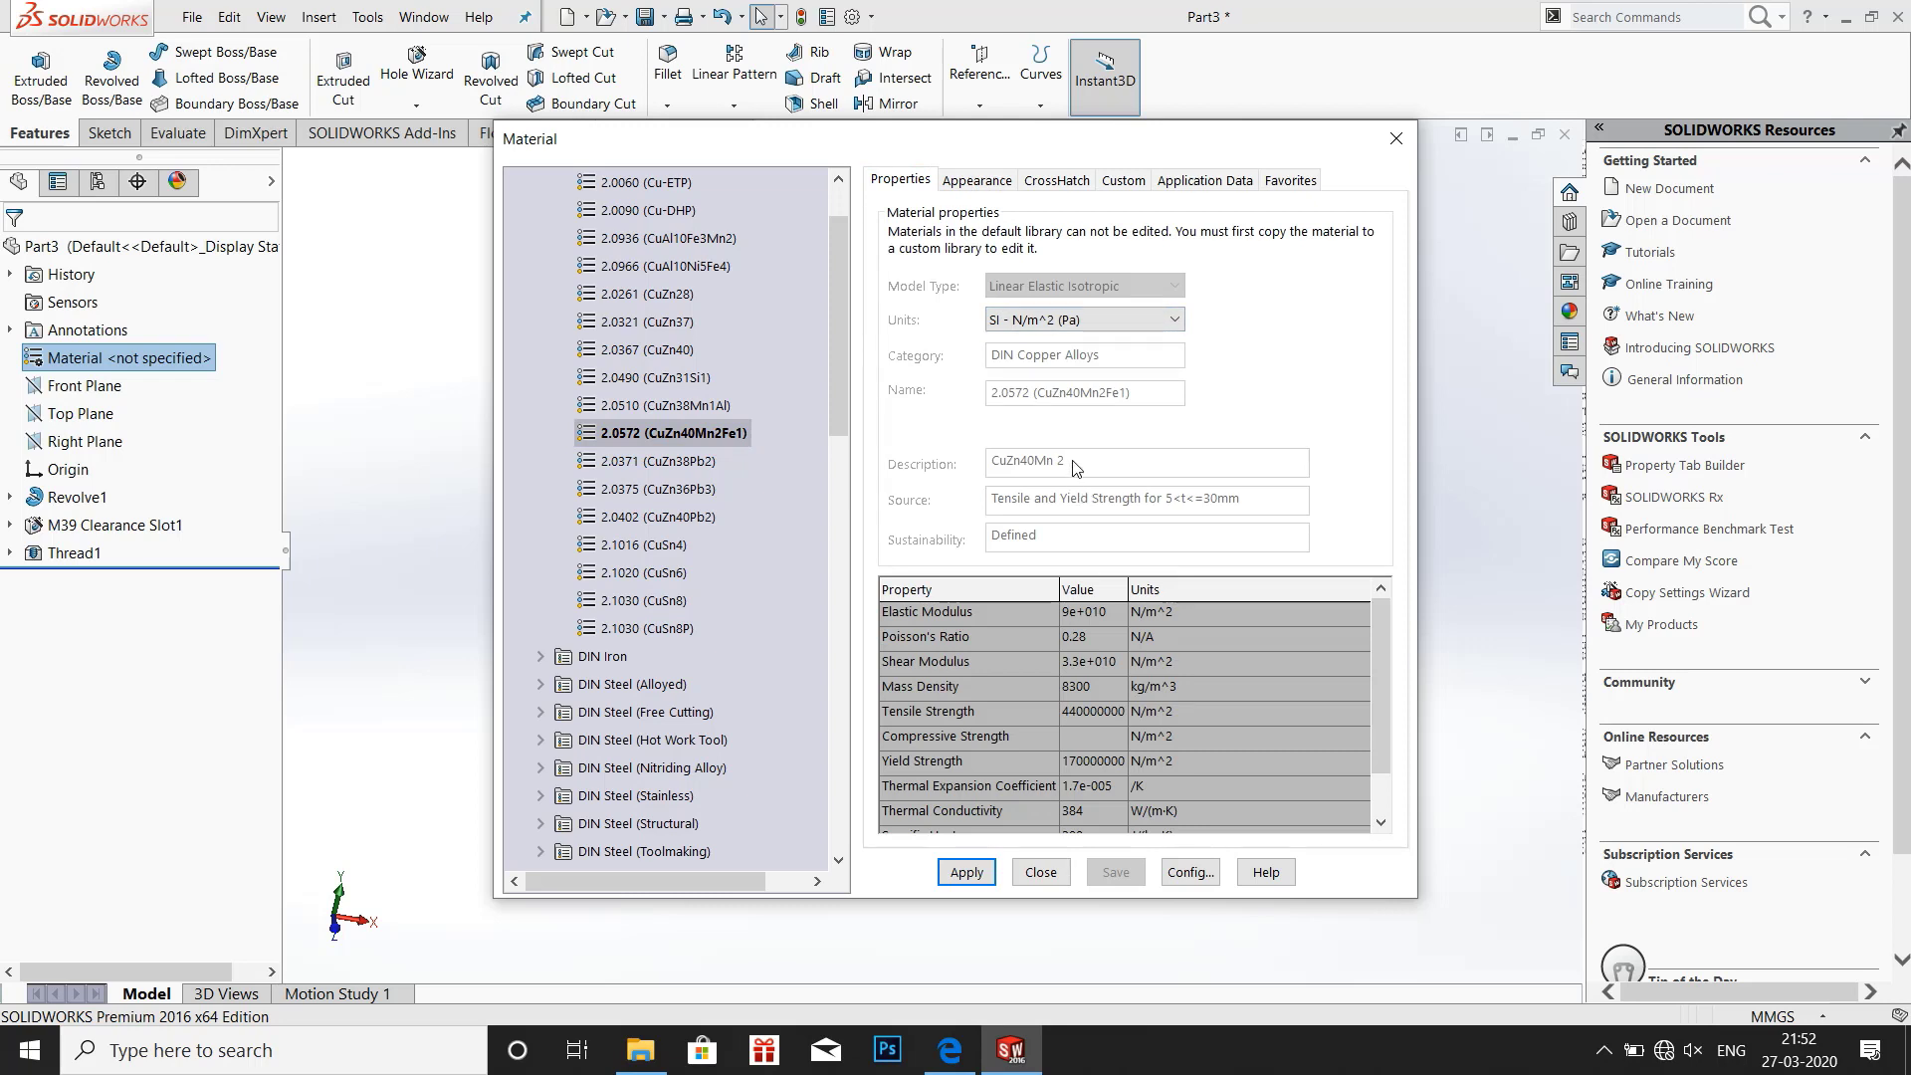
pyautogui.click(977, 180)
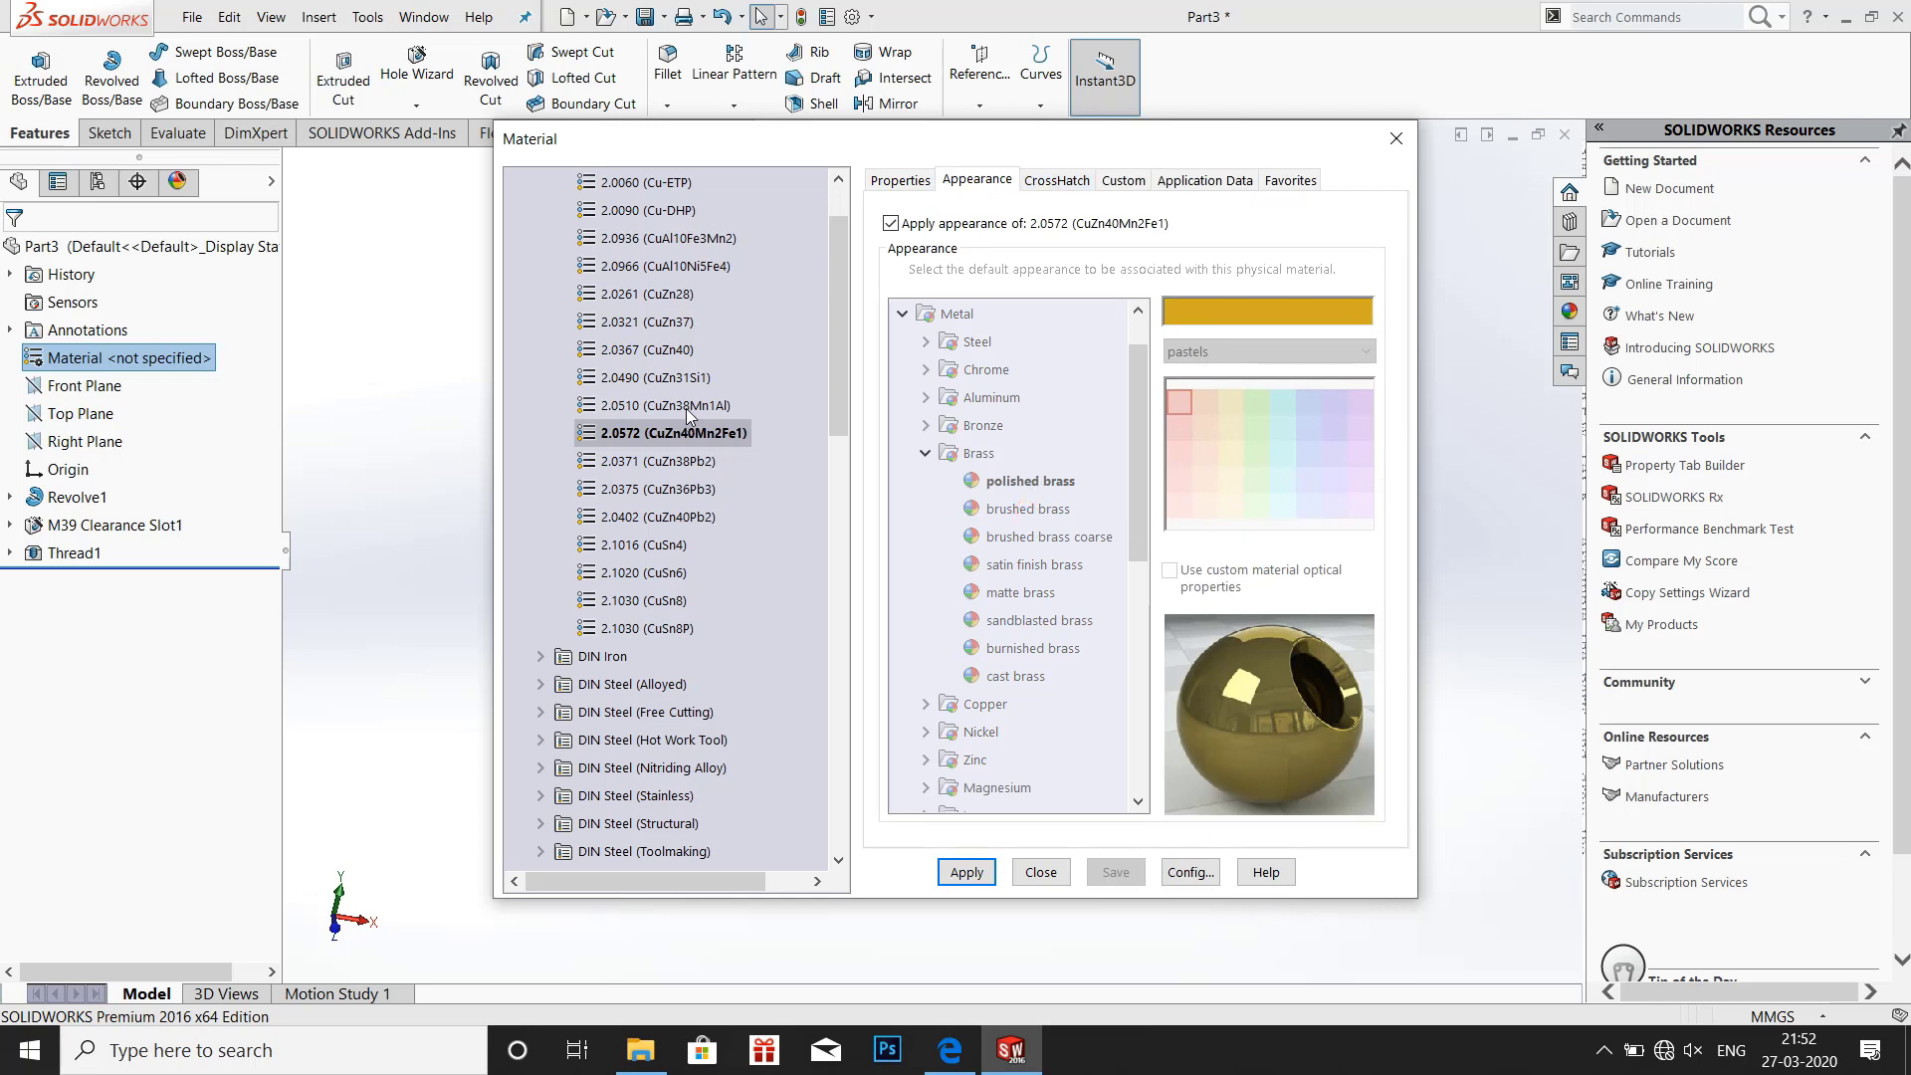
pyautogui.click(683, 403)
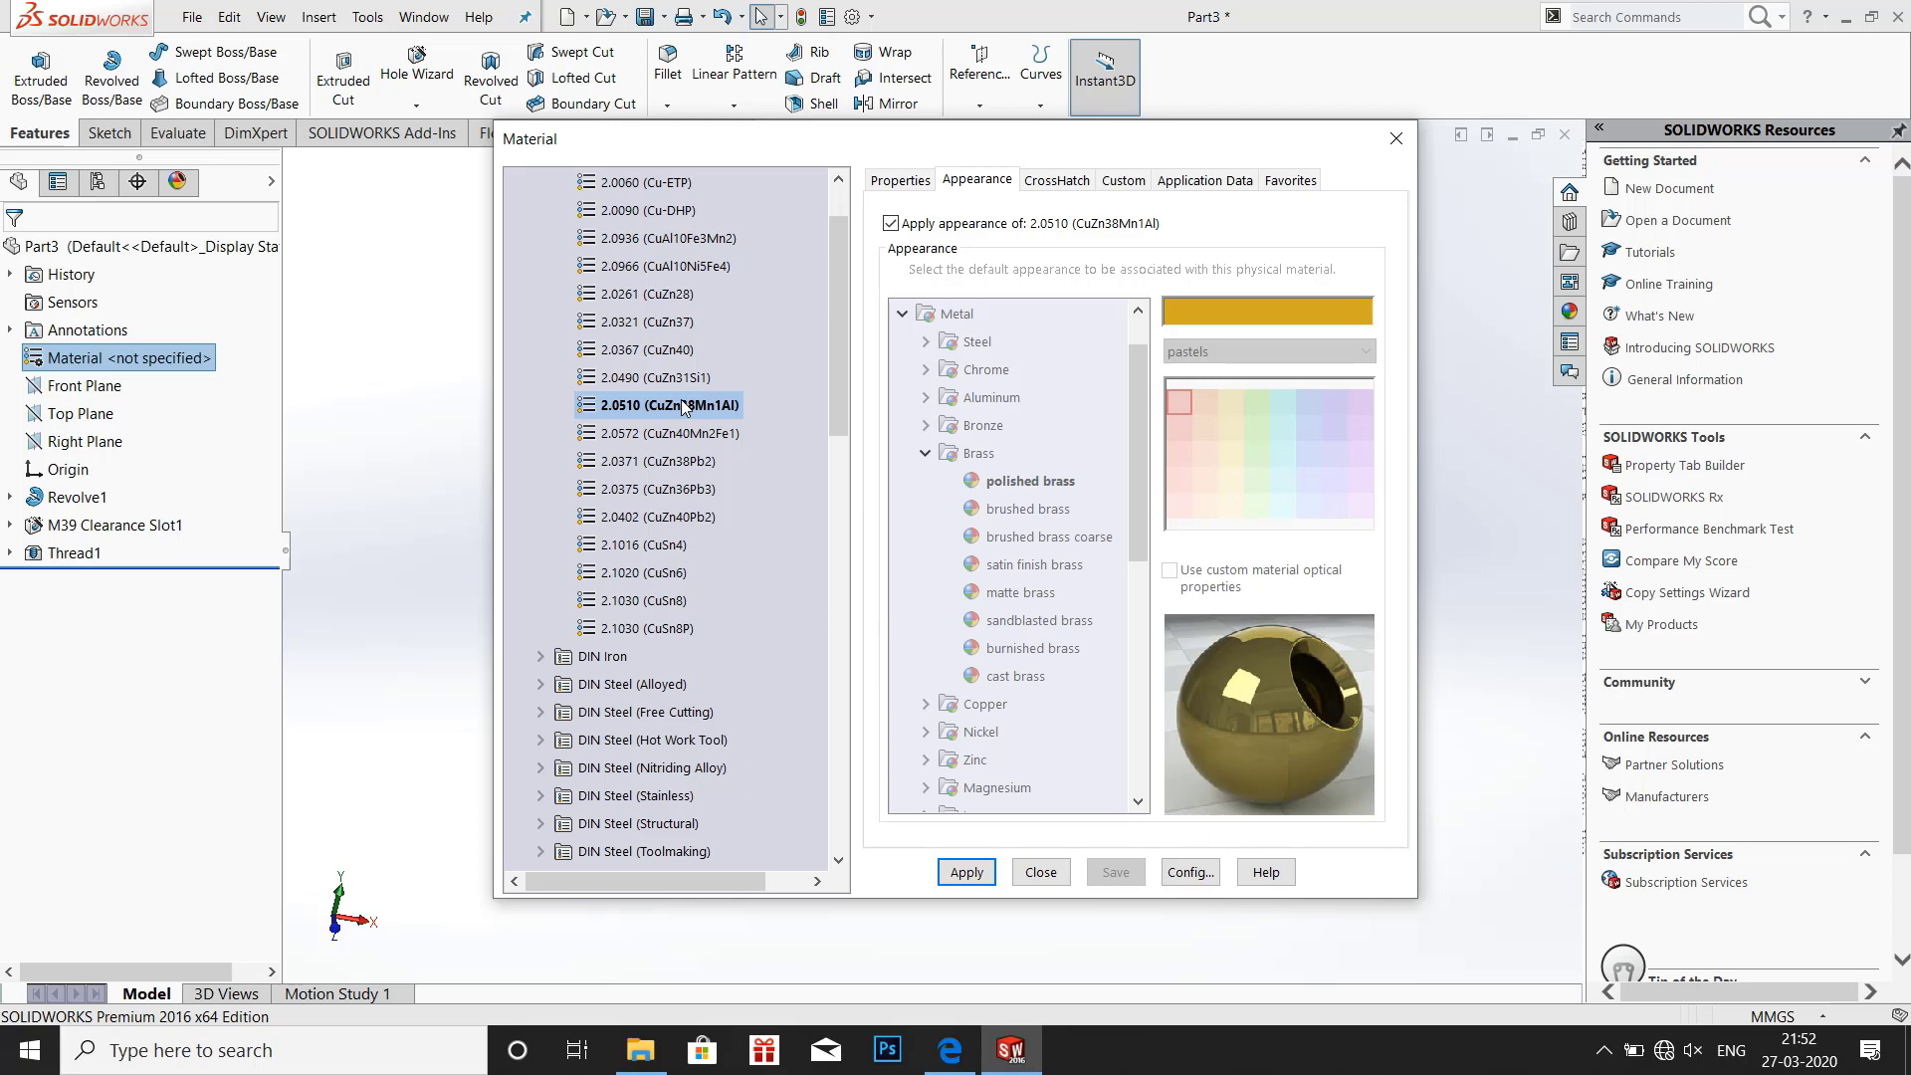
pyautogui.click(682, 380)
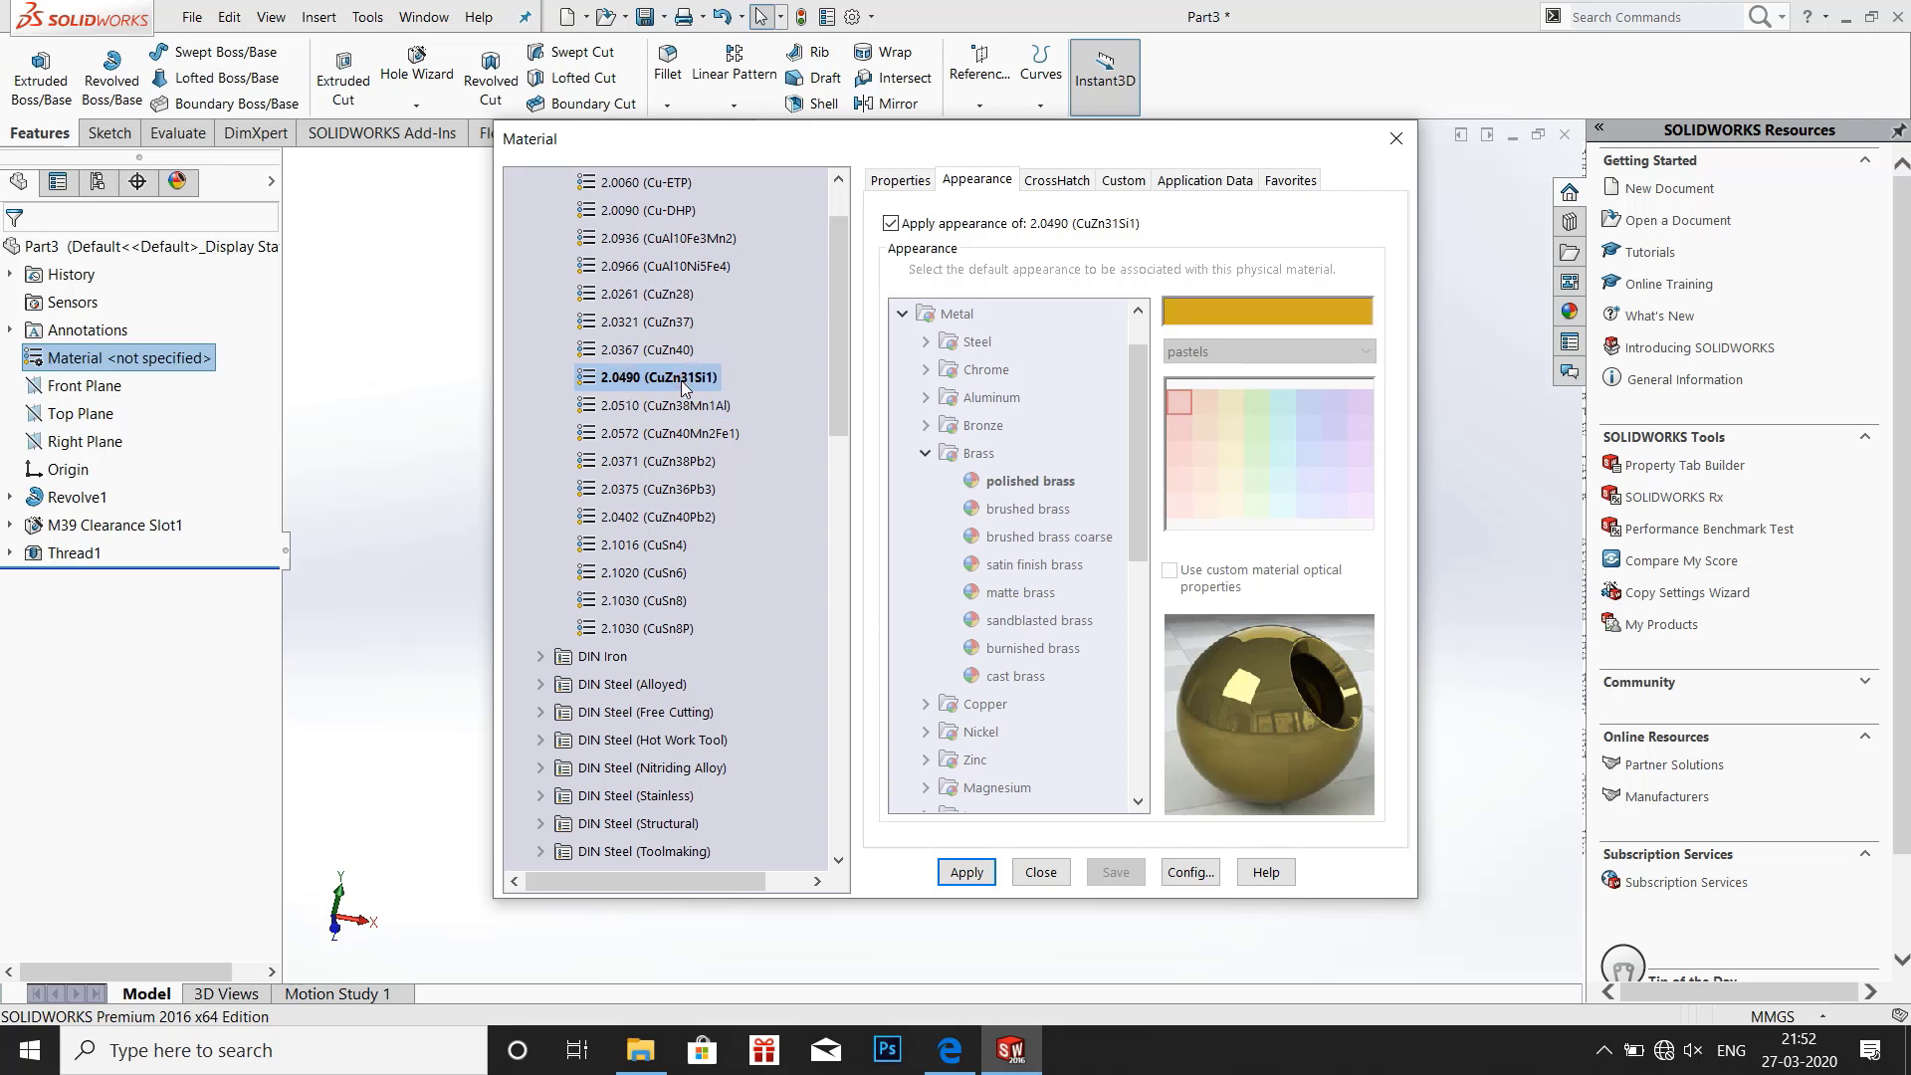
pyautogui.click(673, 347)
pyautogui.click(682, 379)
pyautogui.click(684, 405)
pyautogui.click(687, 435)
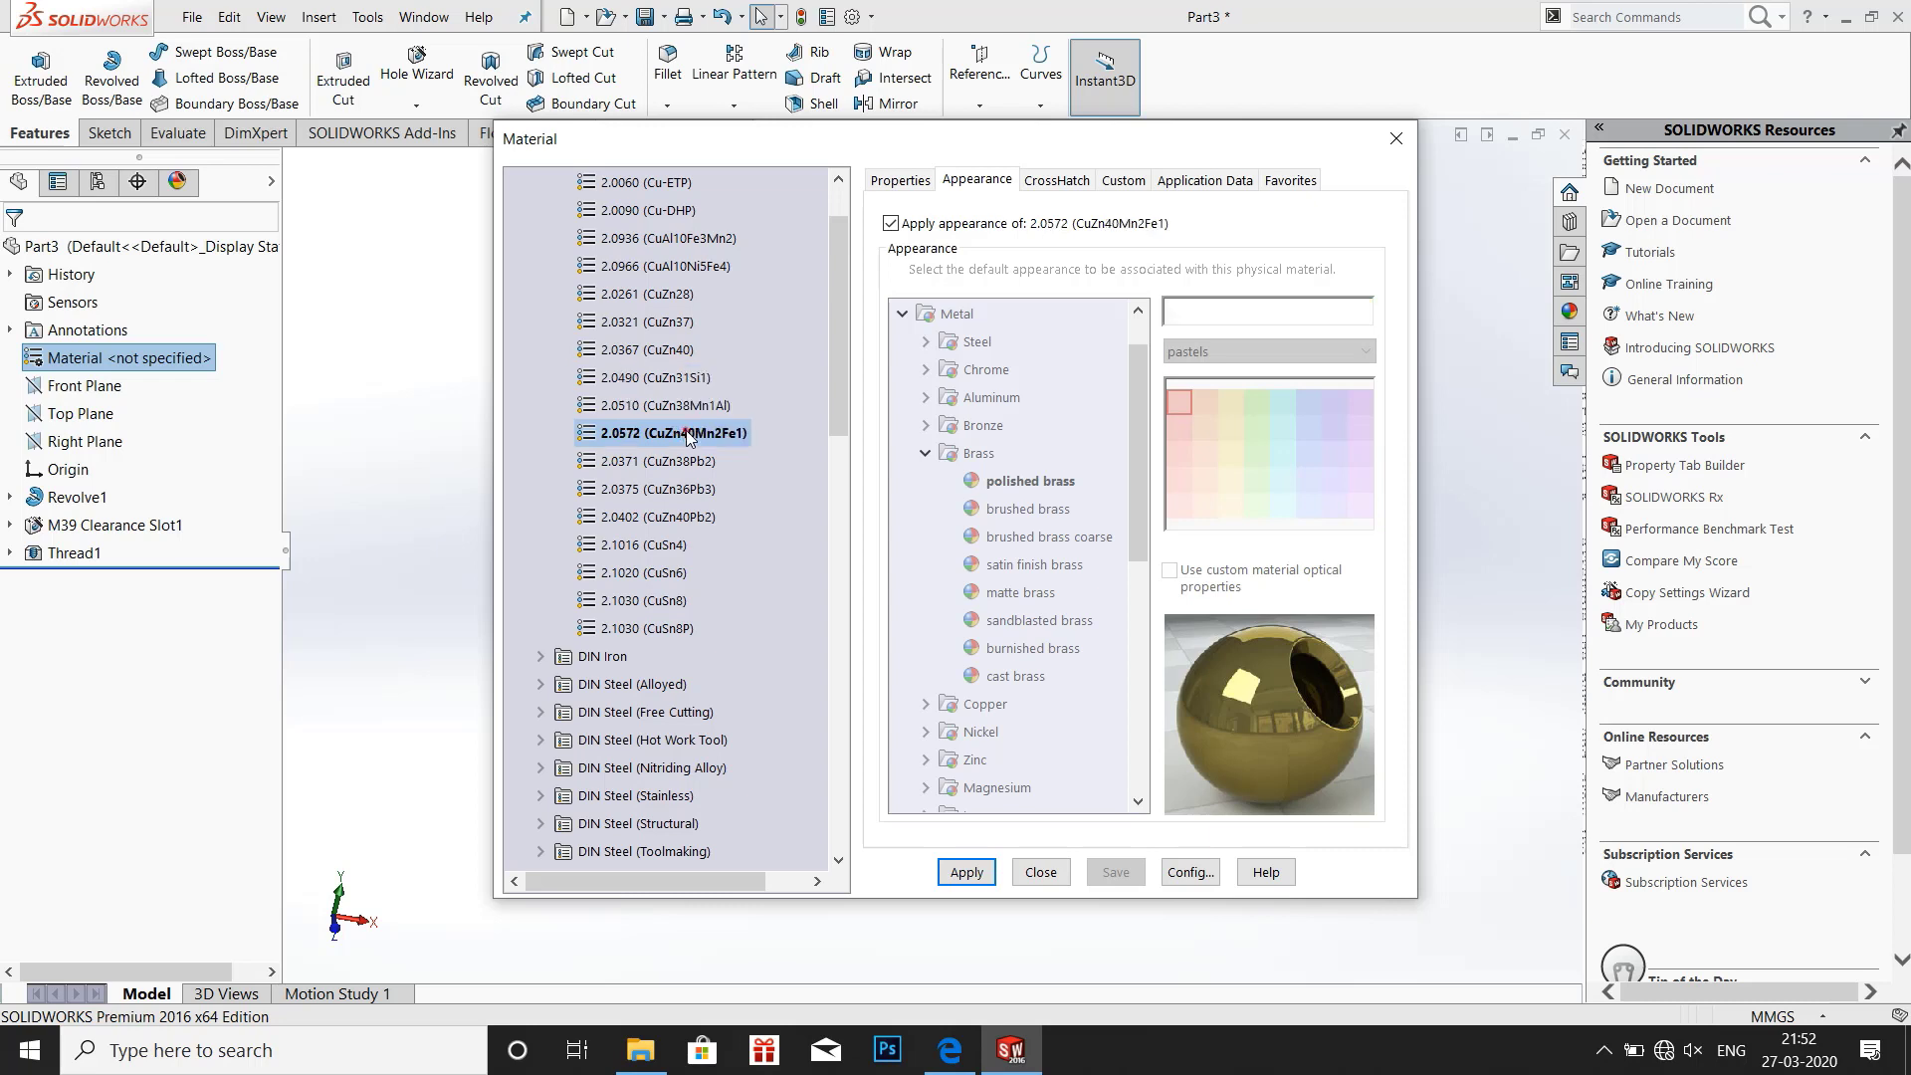
pyautogui.click(687, 463)
pyautogui.click(683, 491)
pyautogui.click(678, 513)
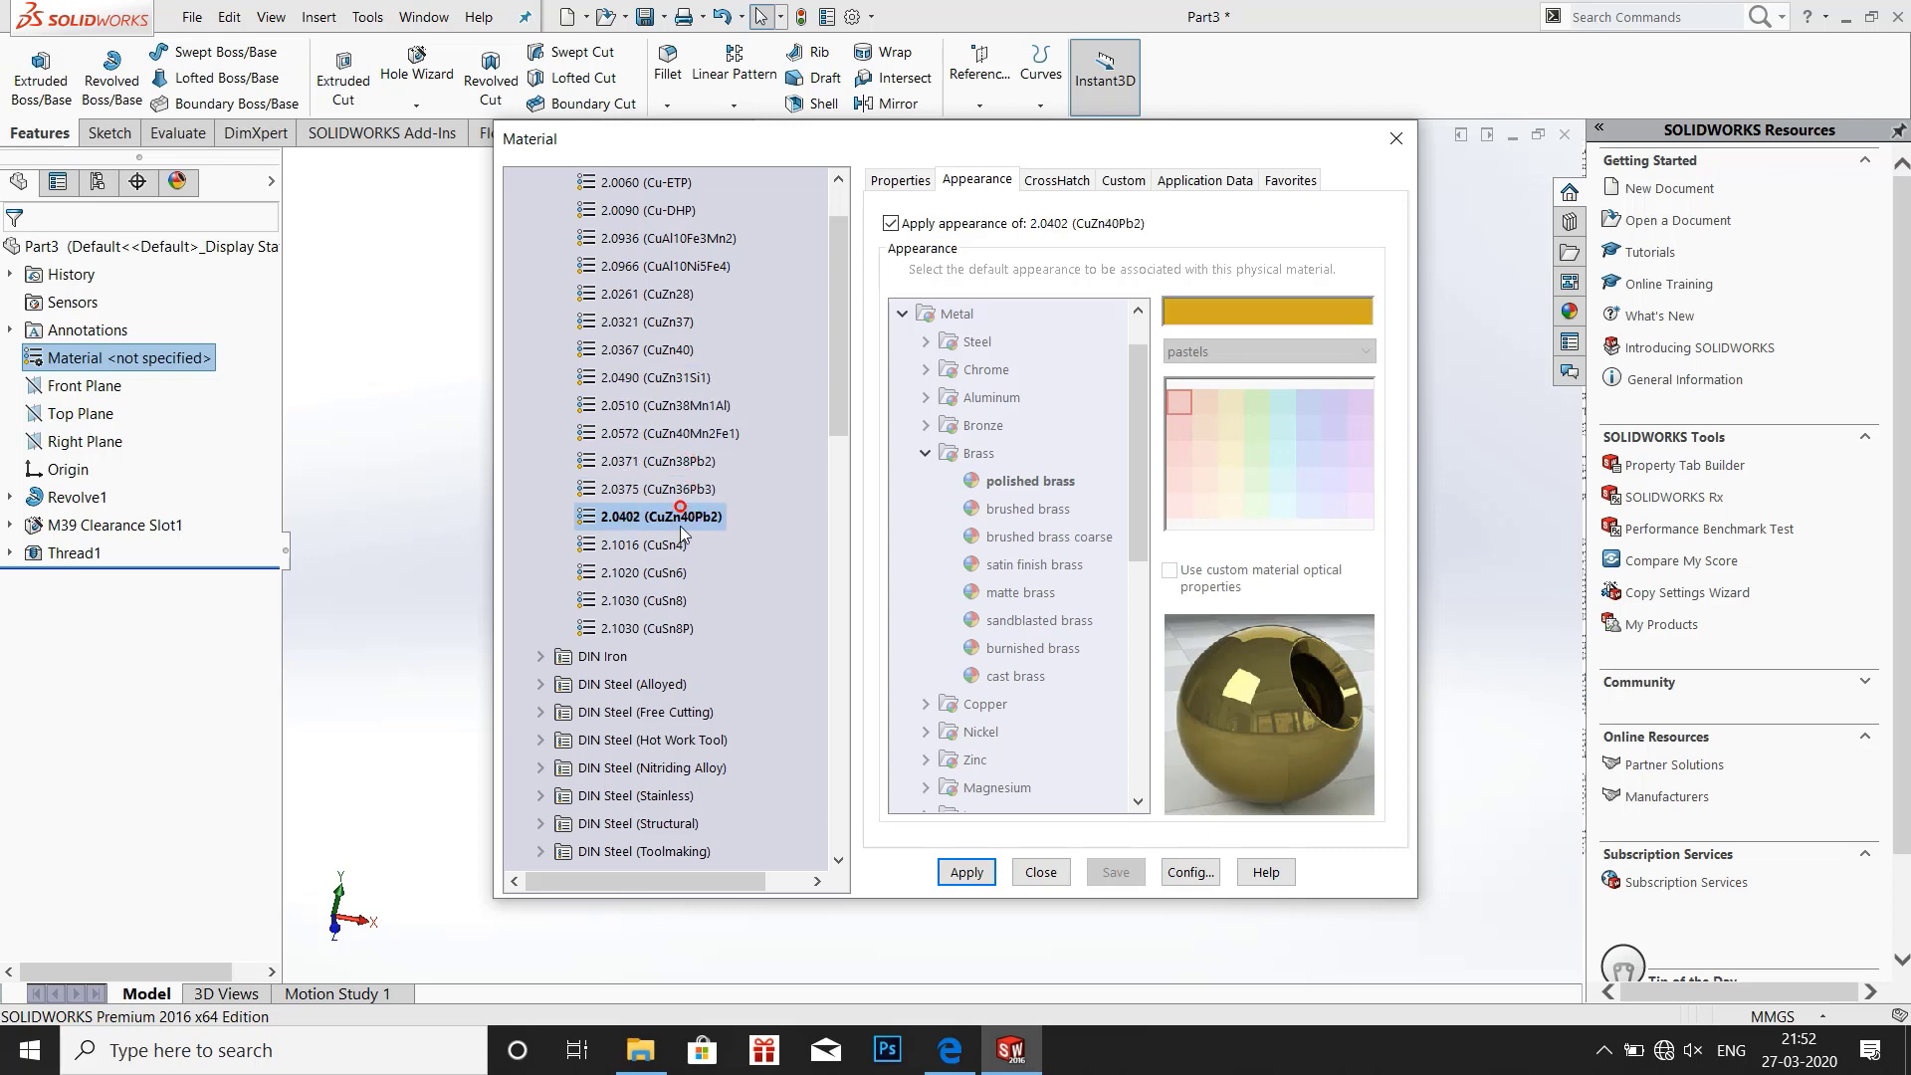
pyautogui.click(673, 545)
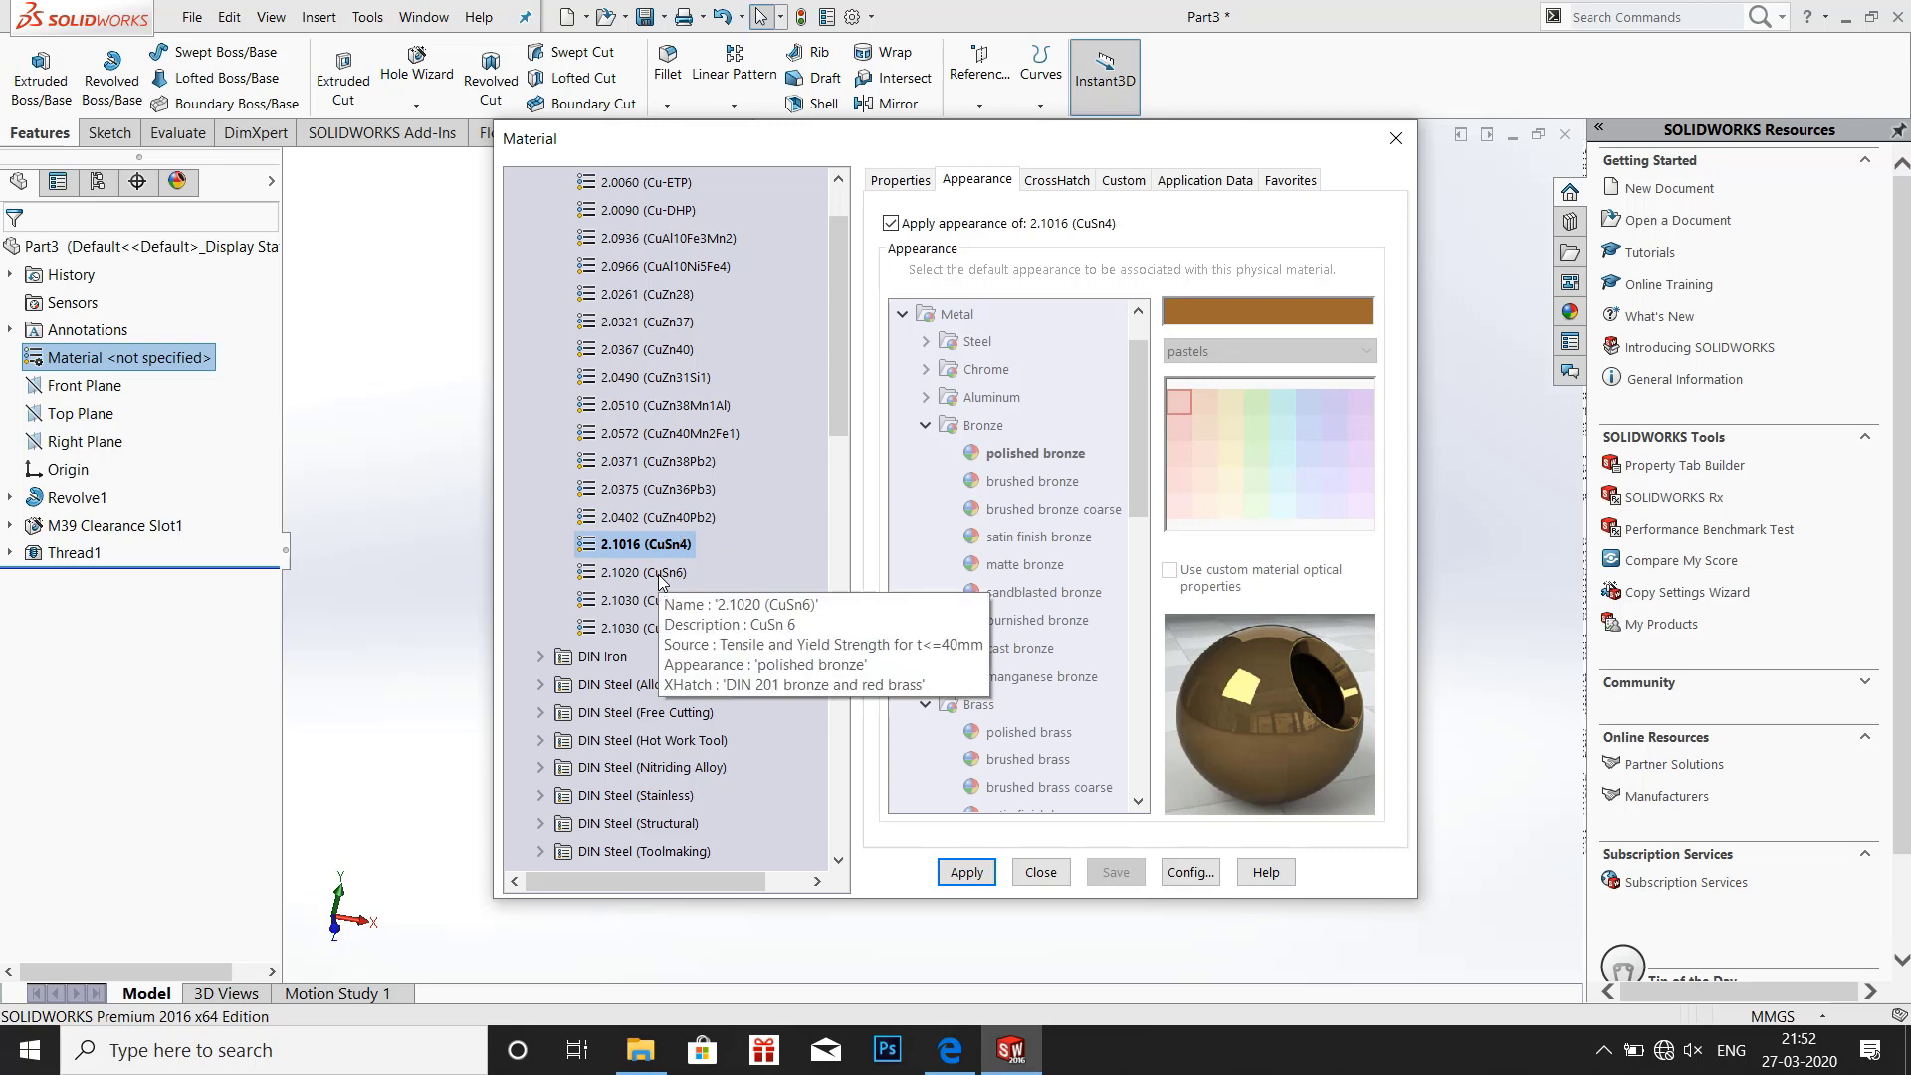
pyautogui.click(659, 576)
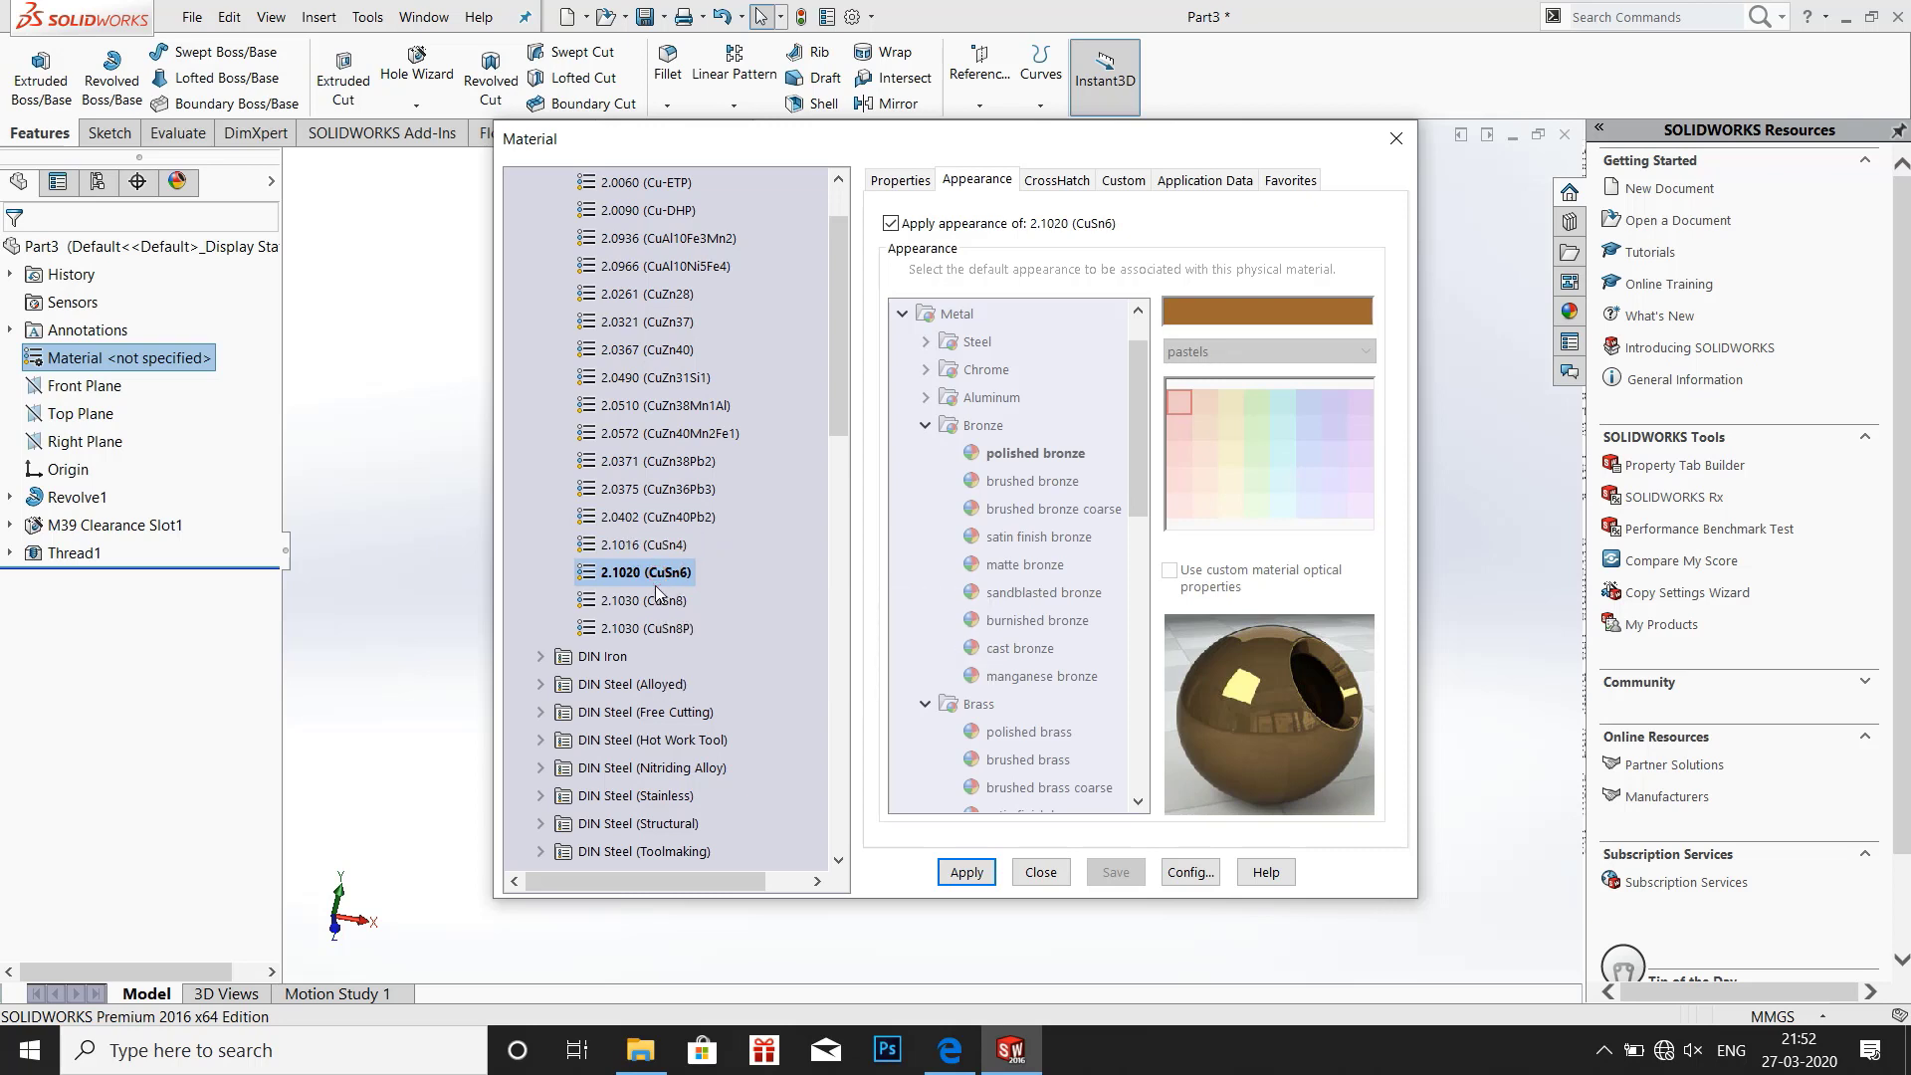
# Select 2.1016 (CuSn4), check its custom and physical properties, and apply it as the nut's material
pyautogui.click(654, 547)
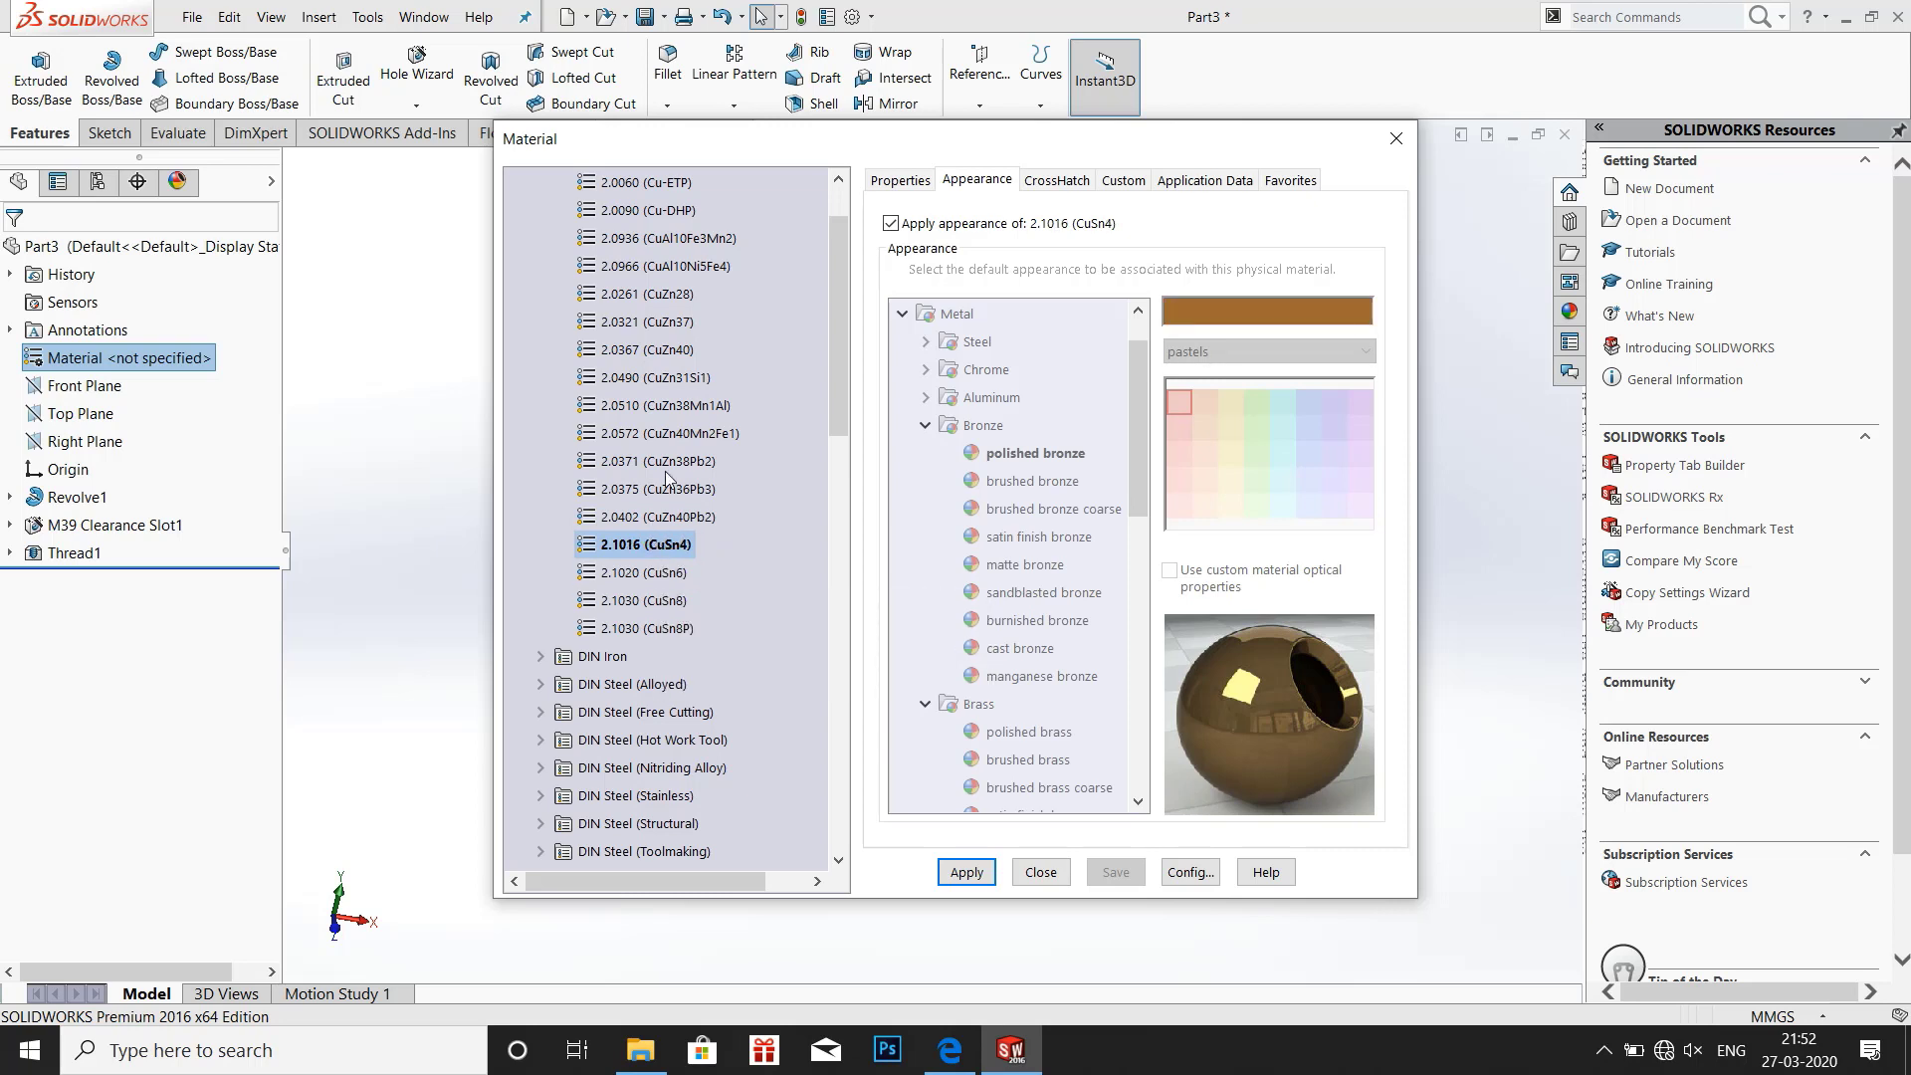
pyautogui.click(1124, 182)
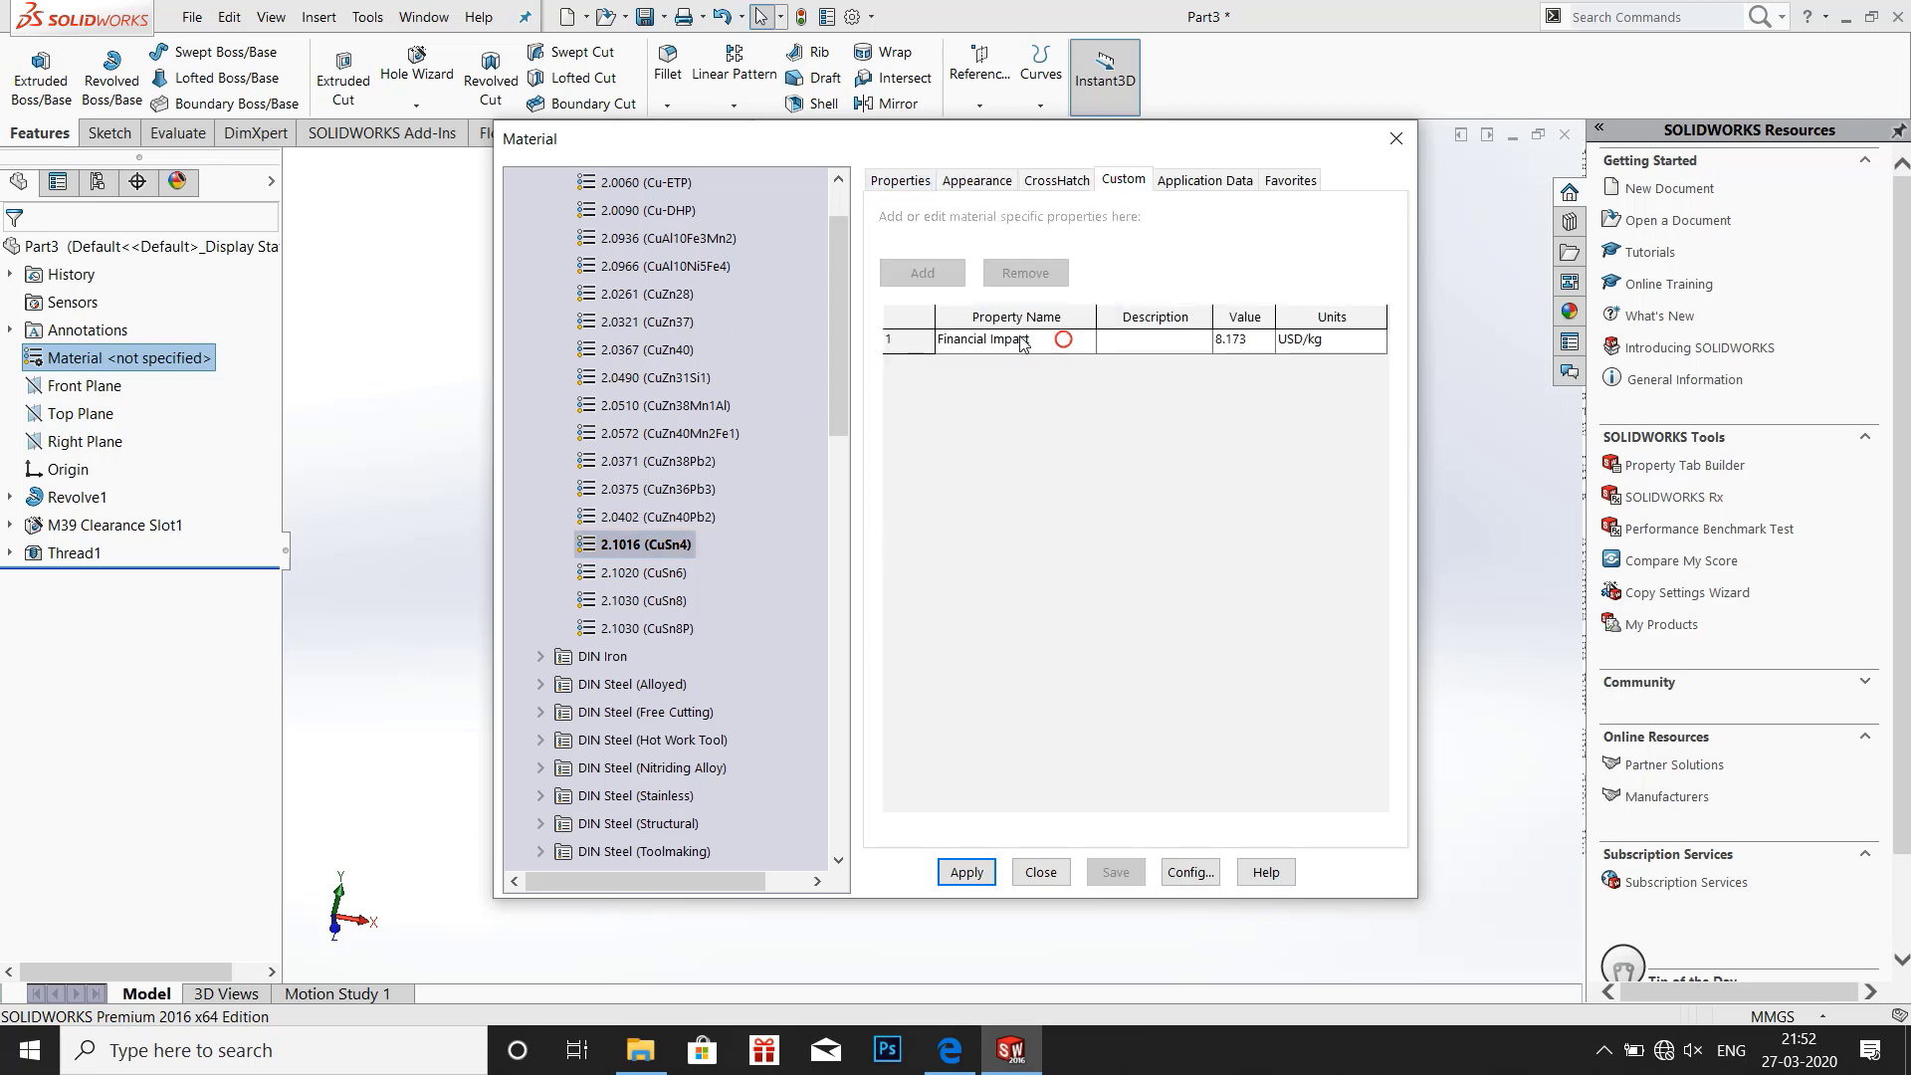
pyautogui.click(899, 181)
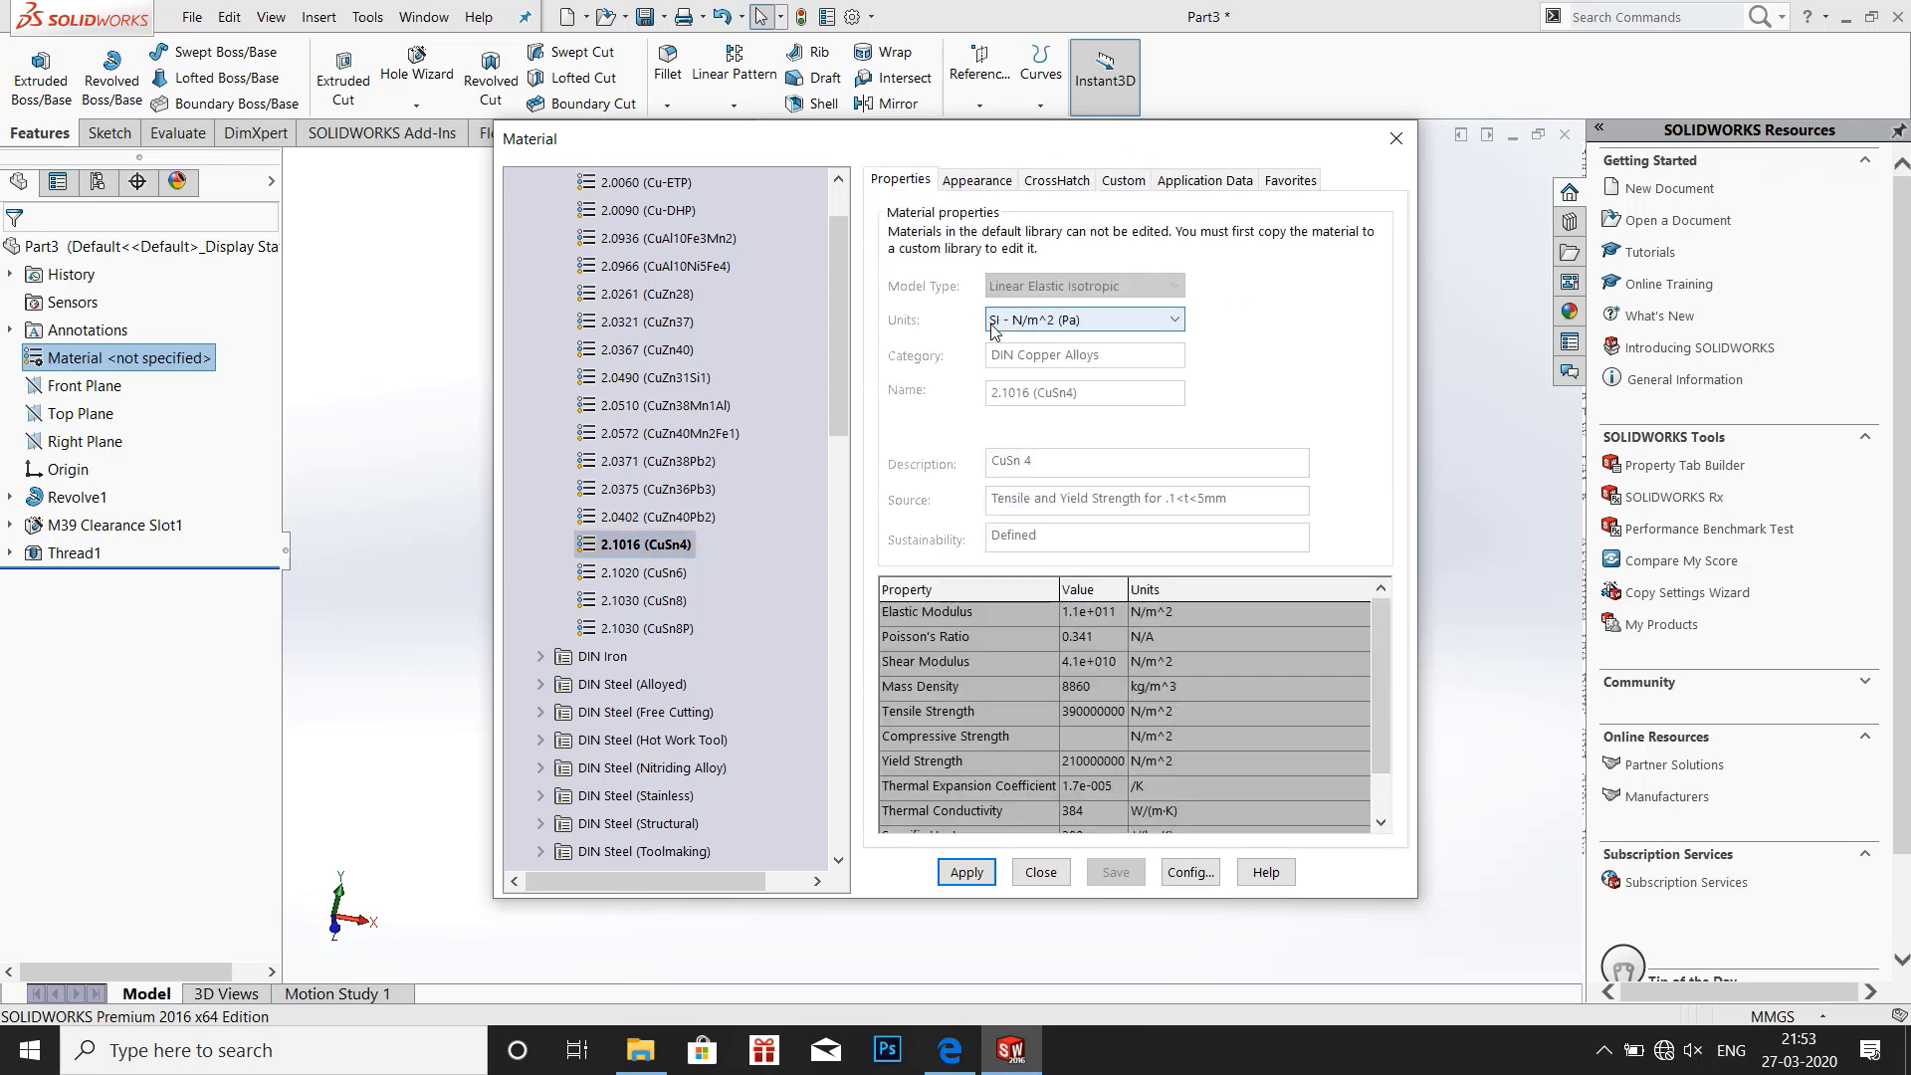
pyautogui.click(978, 872)
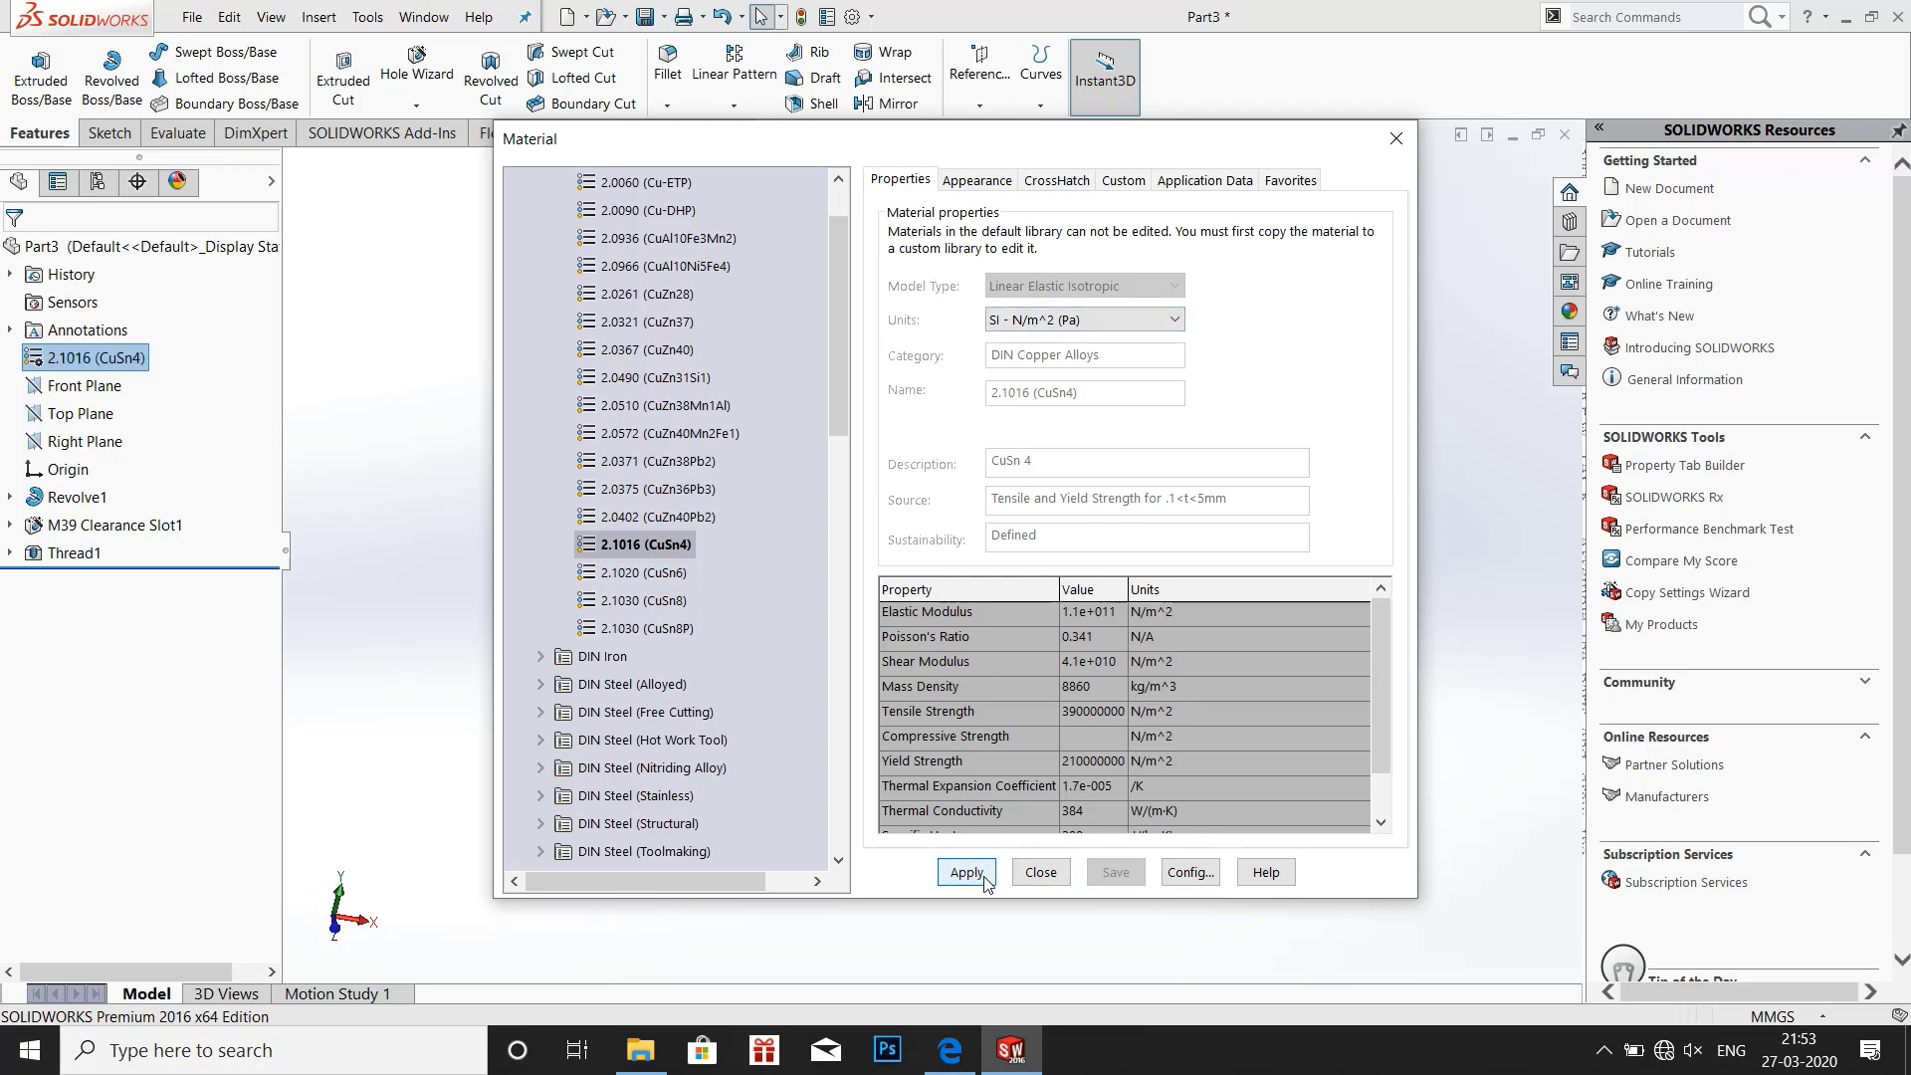
pyautogui.click(1393, 139)
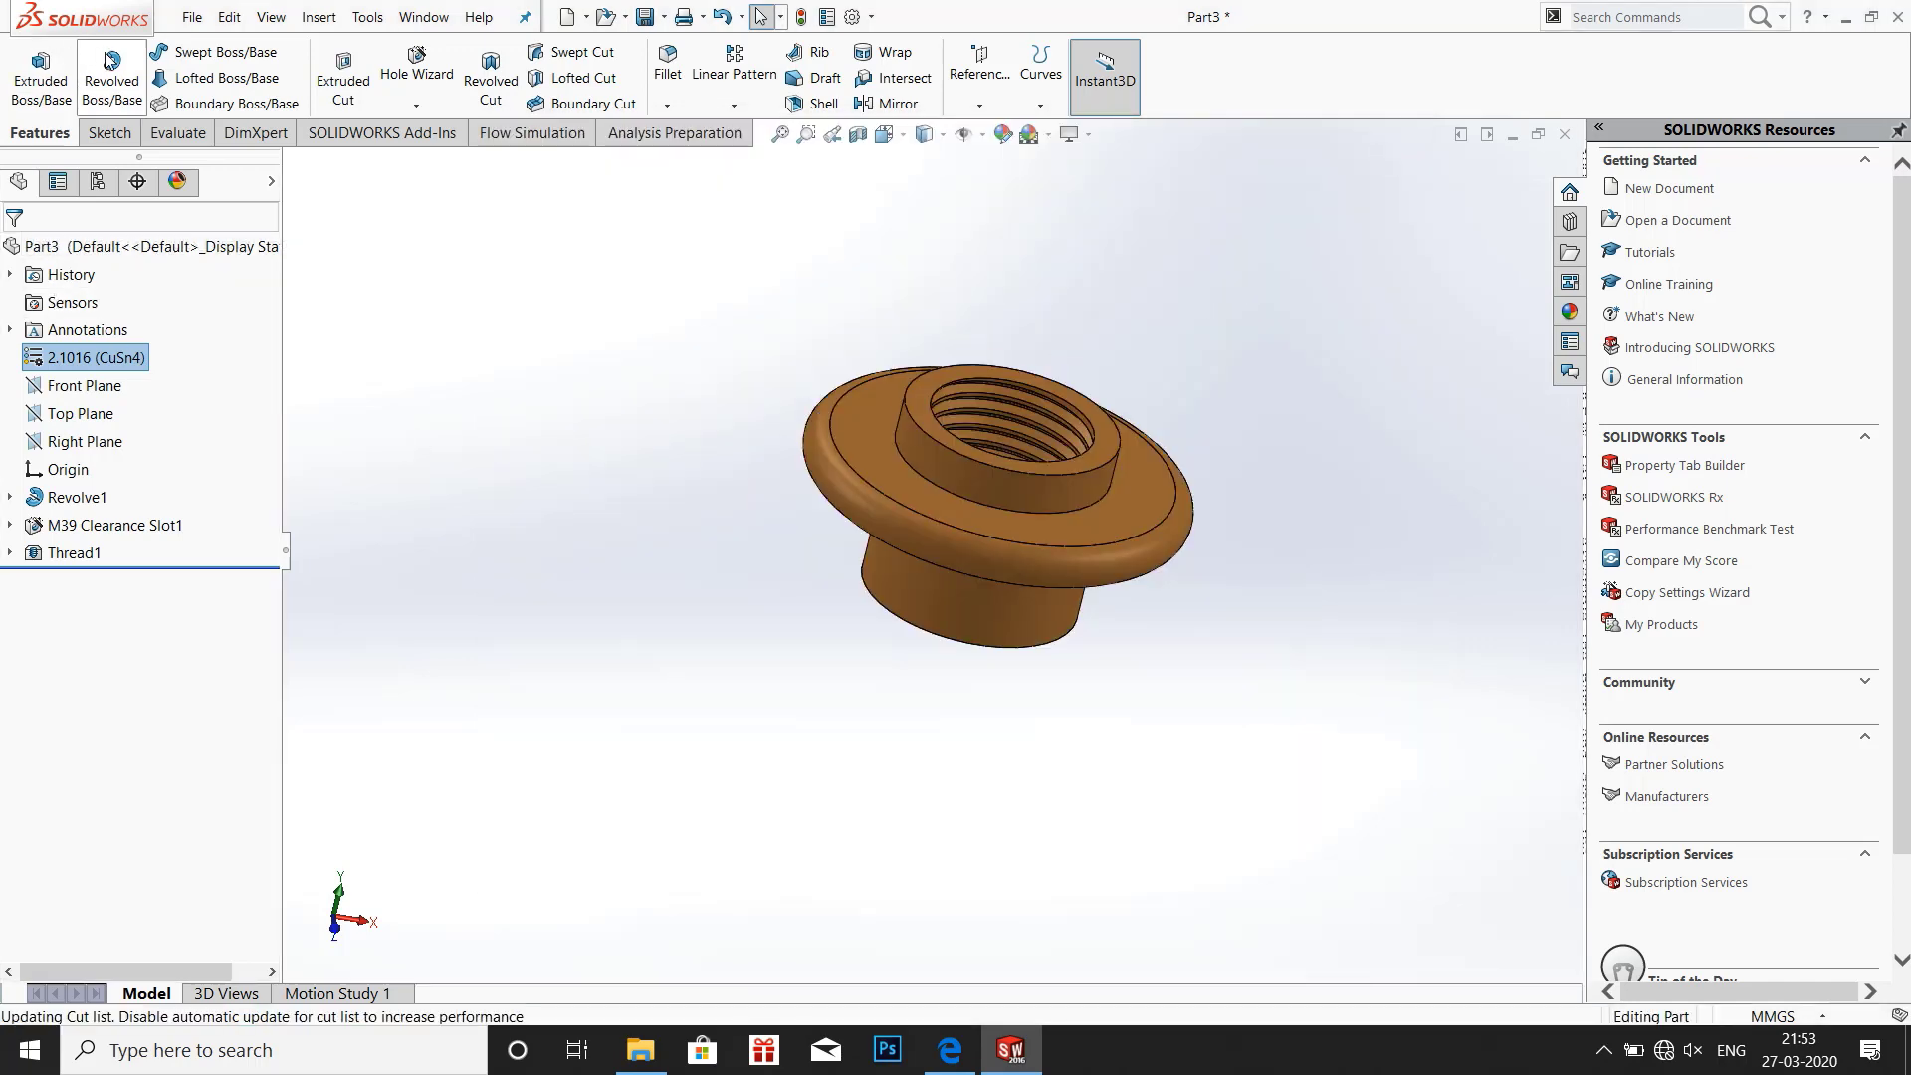
# Set the title in the part's summary information to "nut"
pyautogui.click(192, 20)
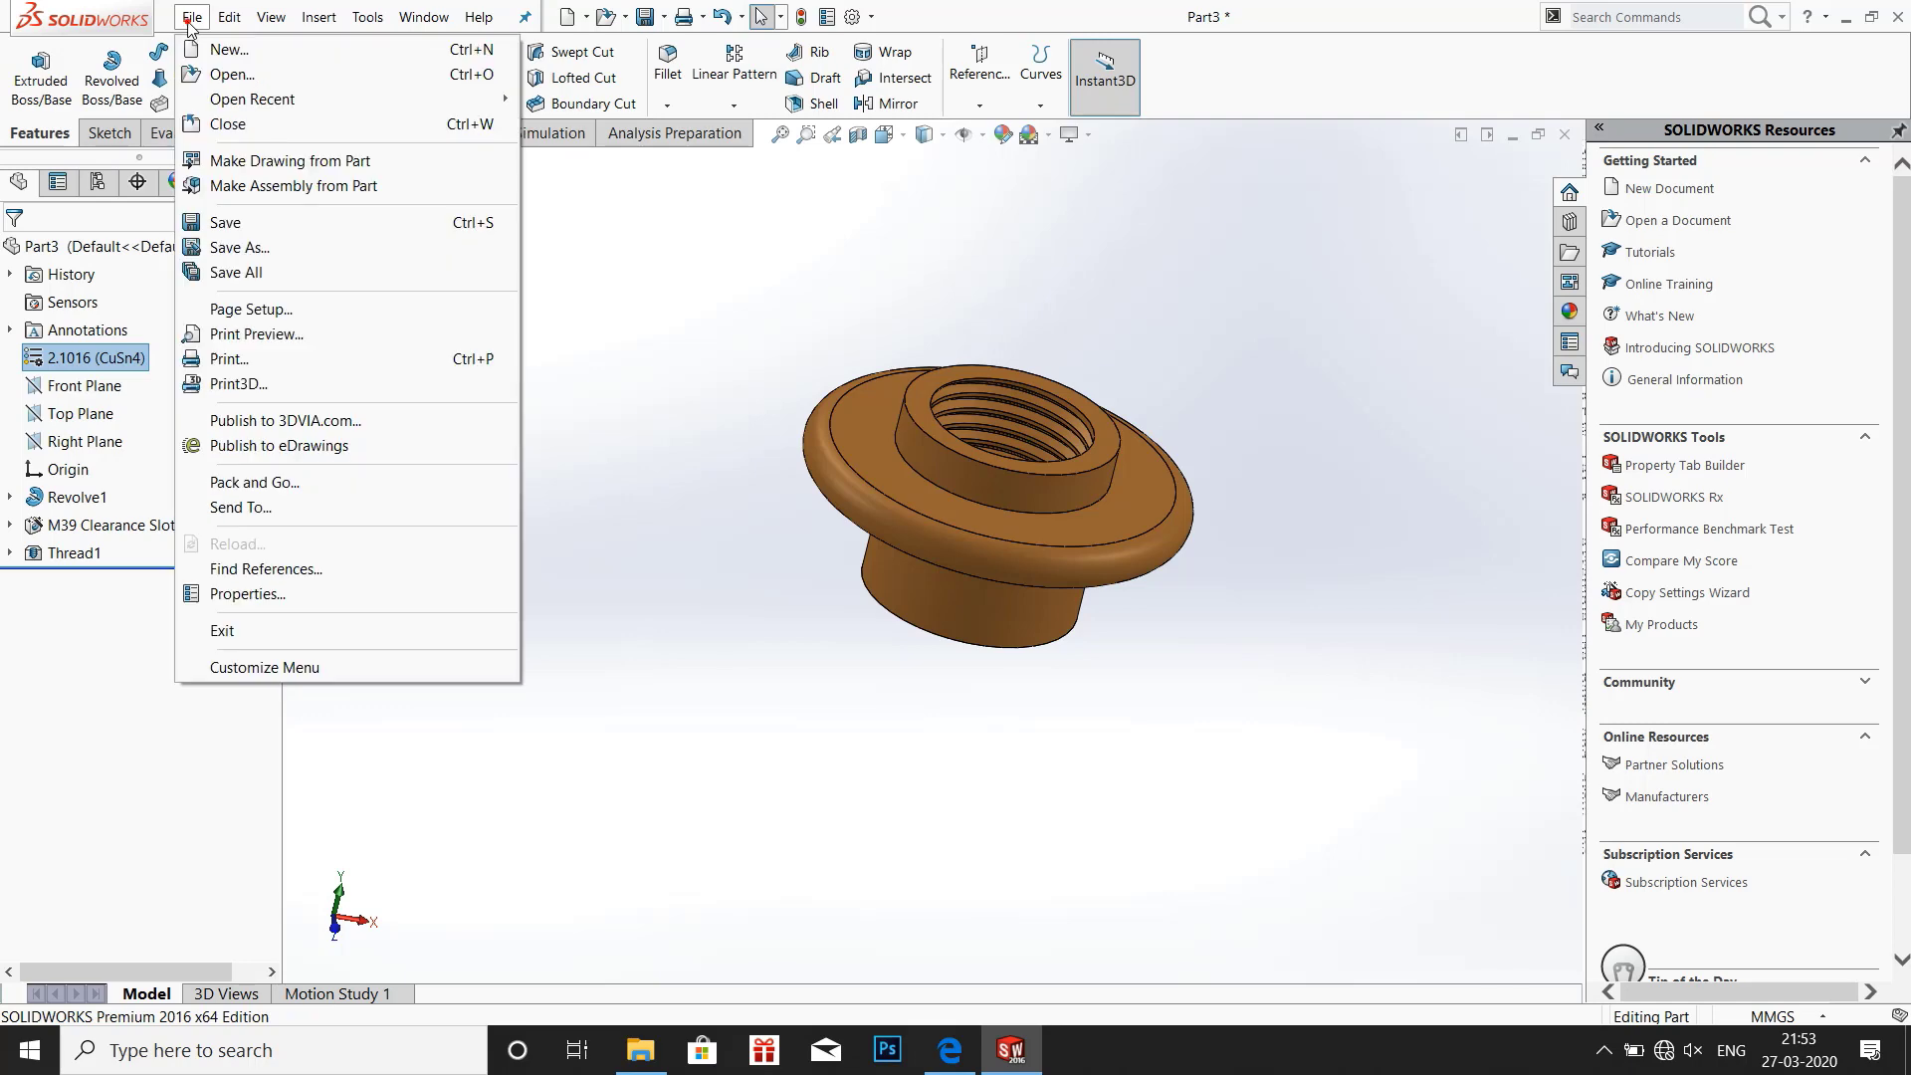
pyautogui.click(250, 595)
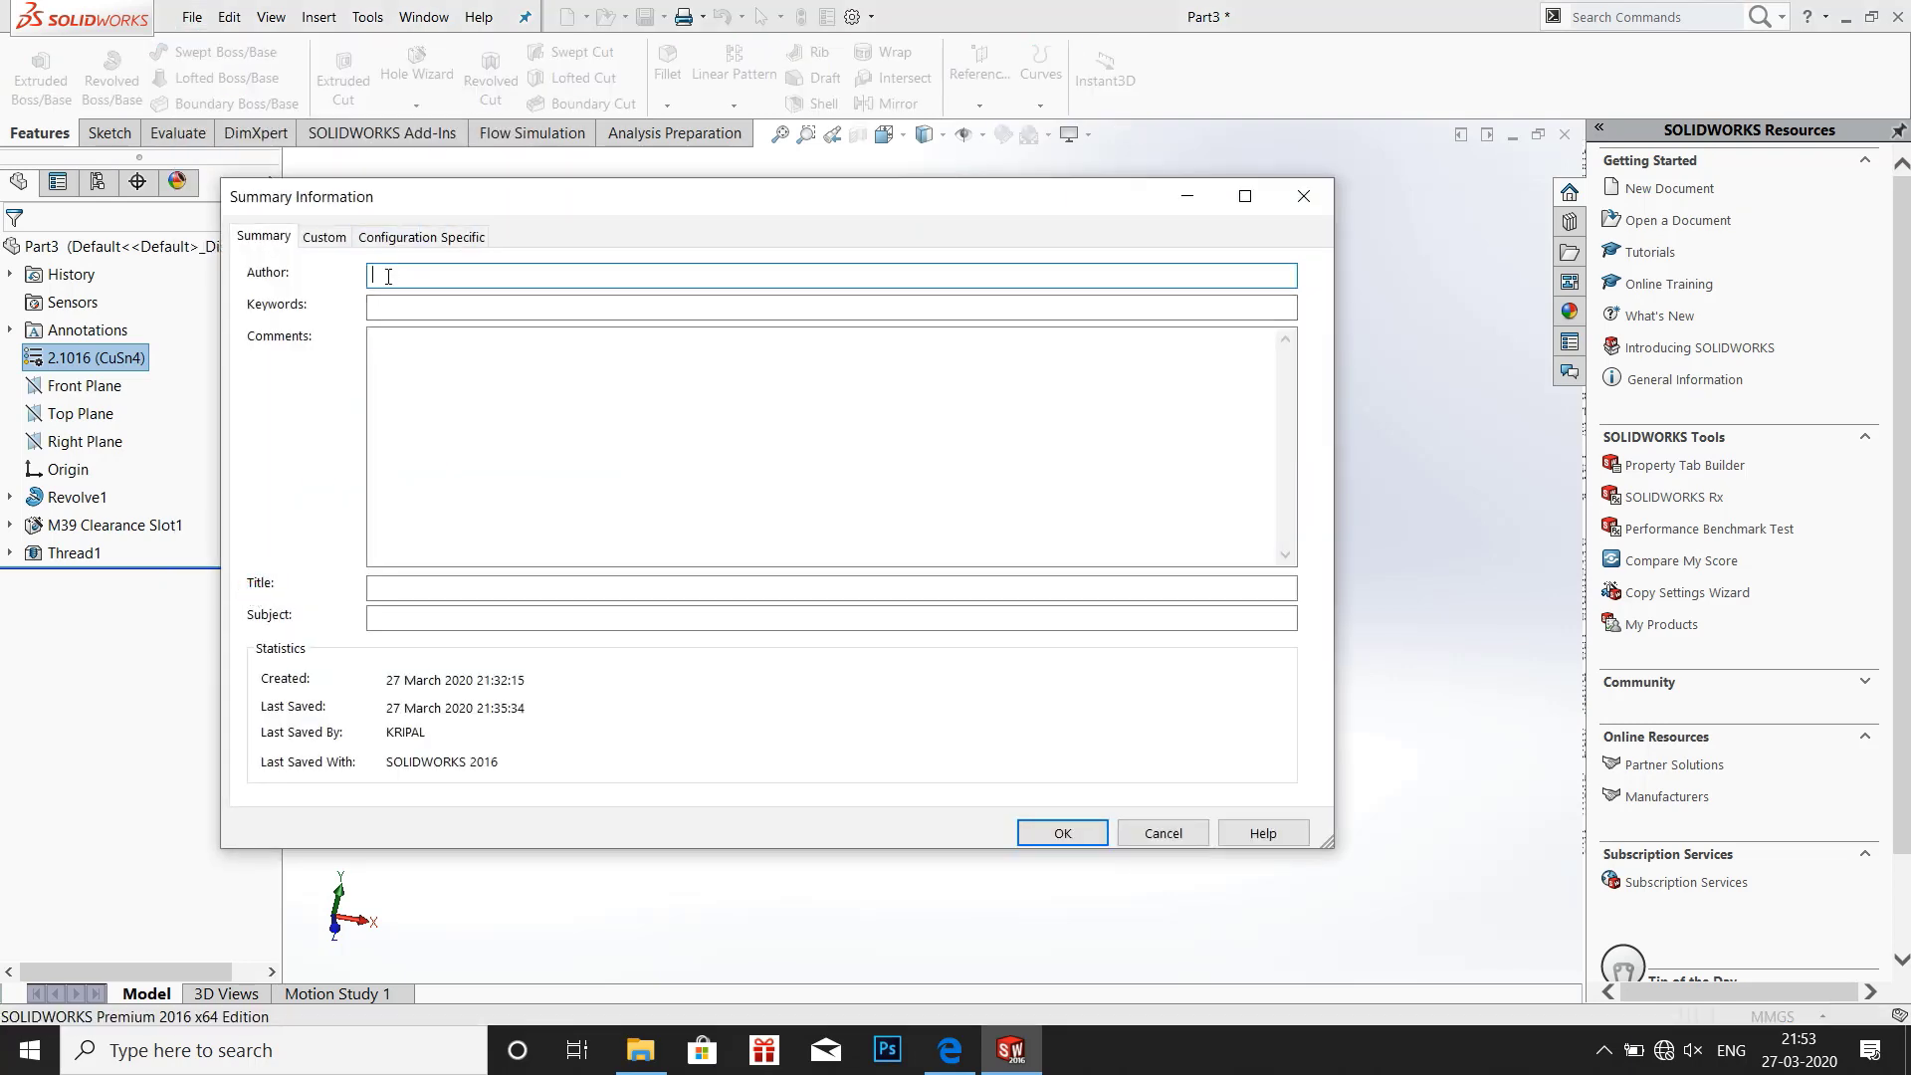
pyautogui.click(379, 589)
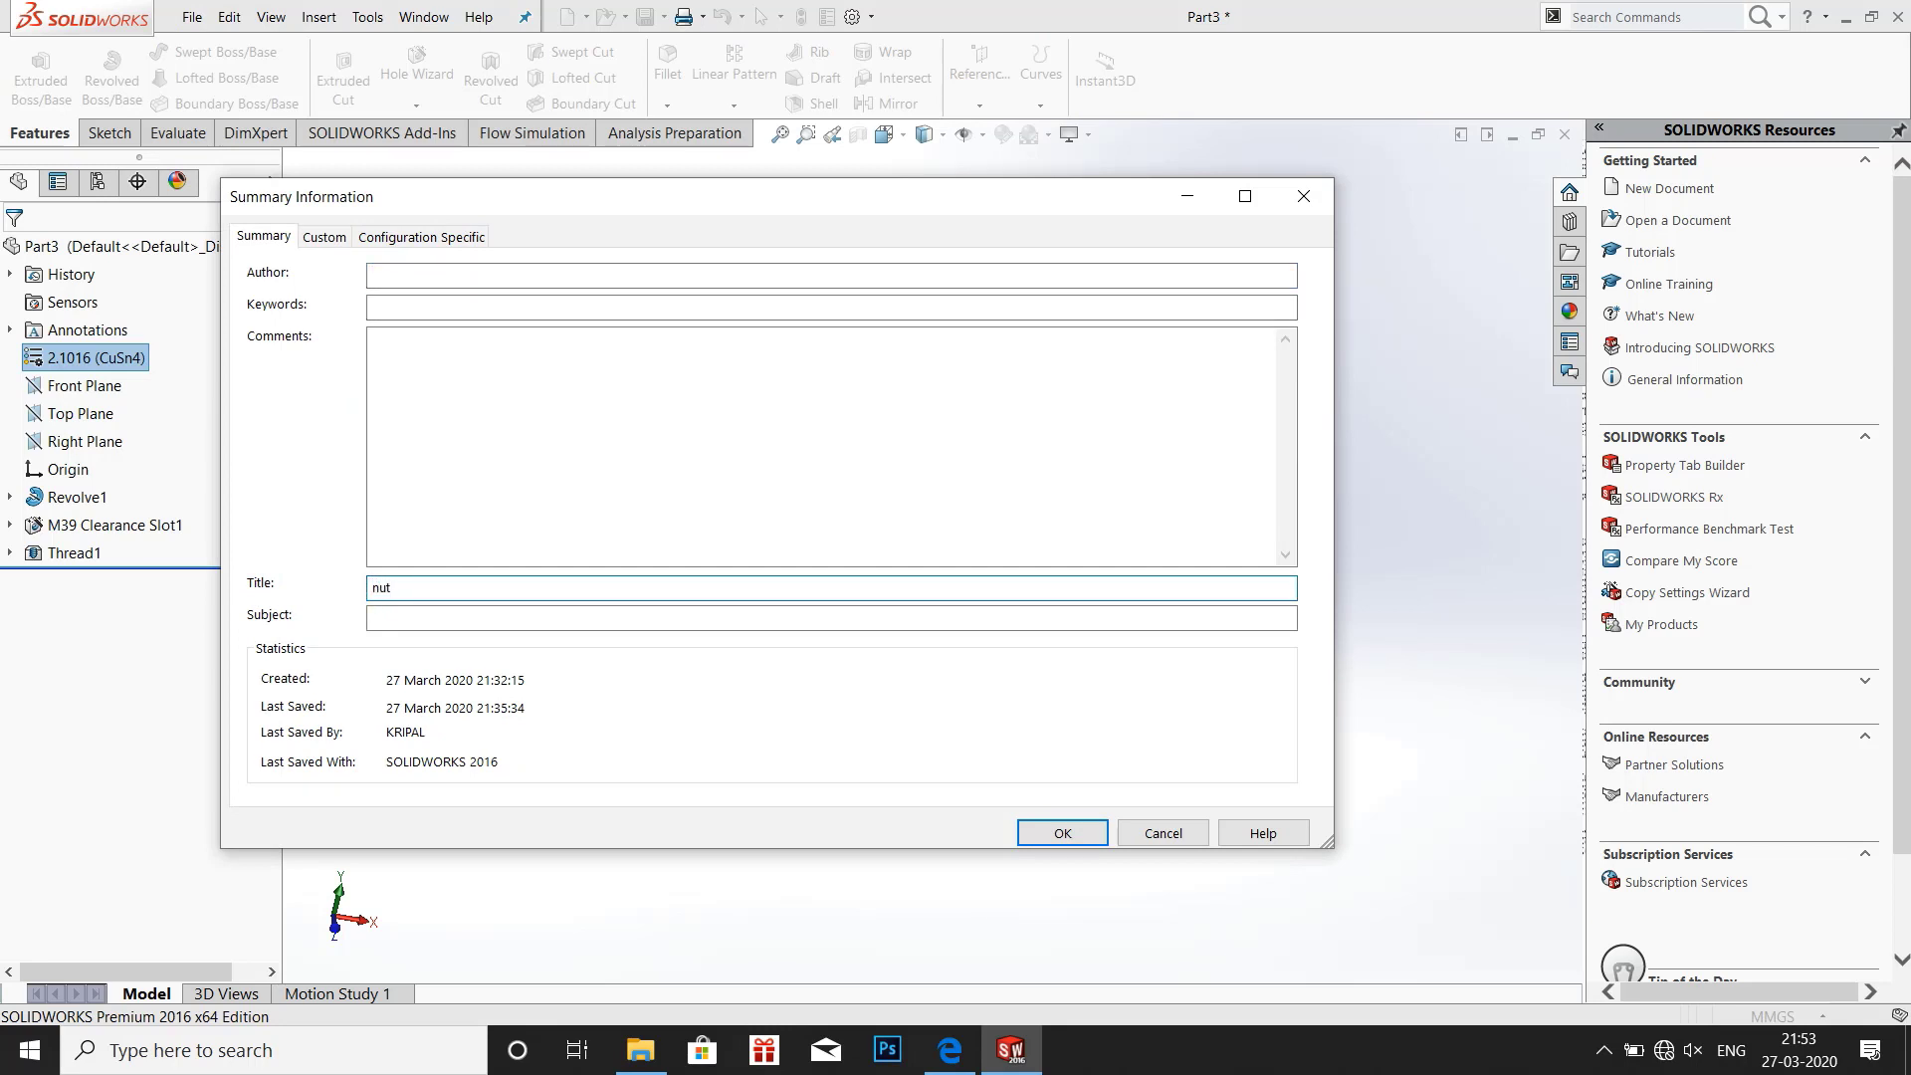
pyautogui.click(1063, 834)
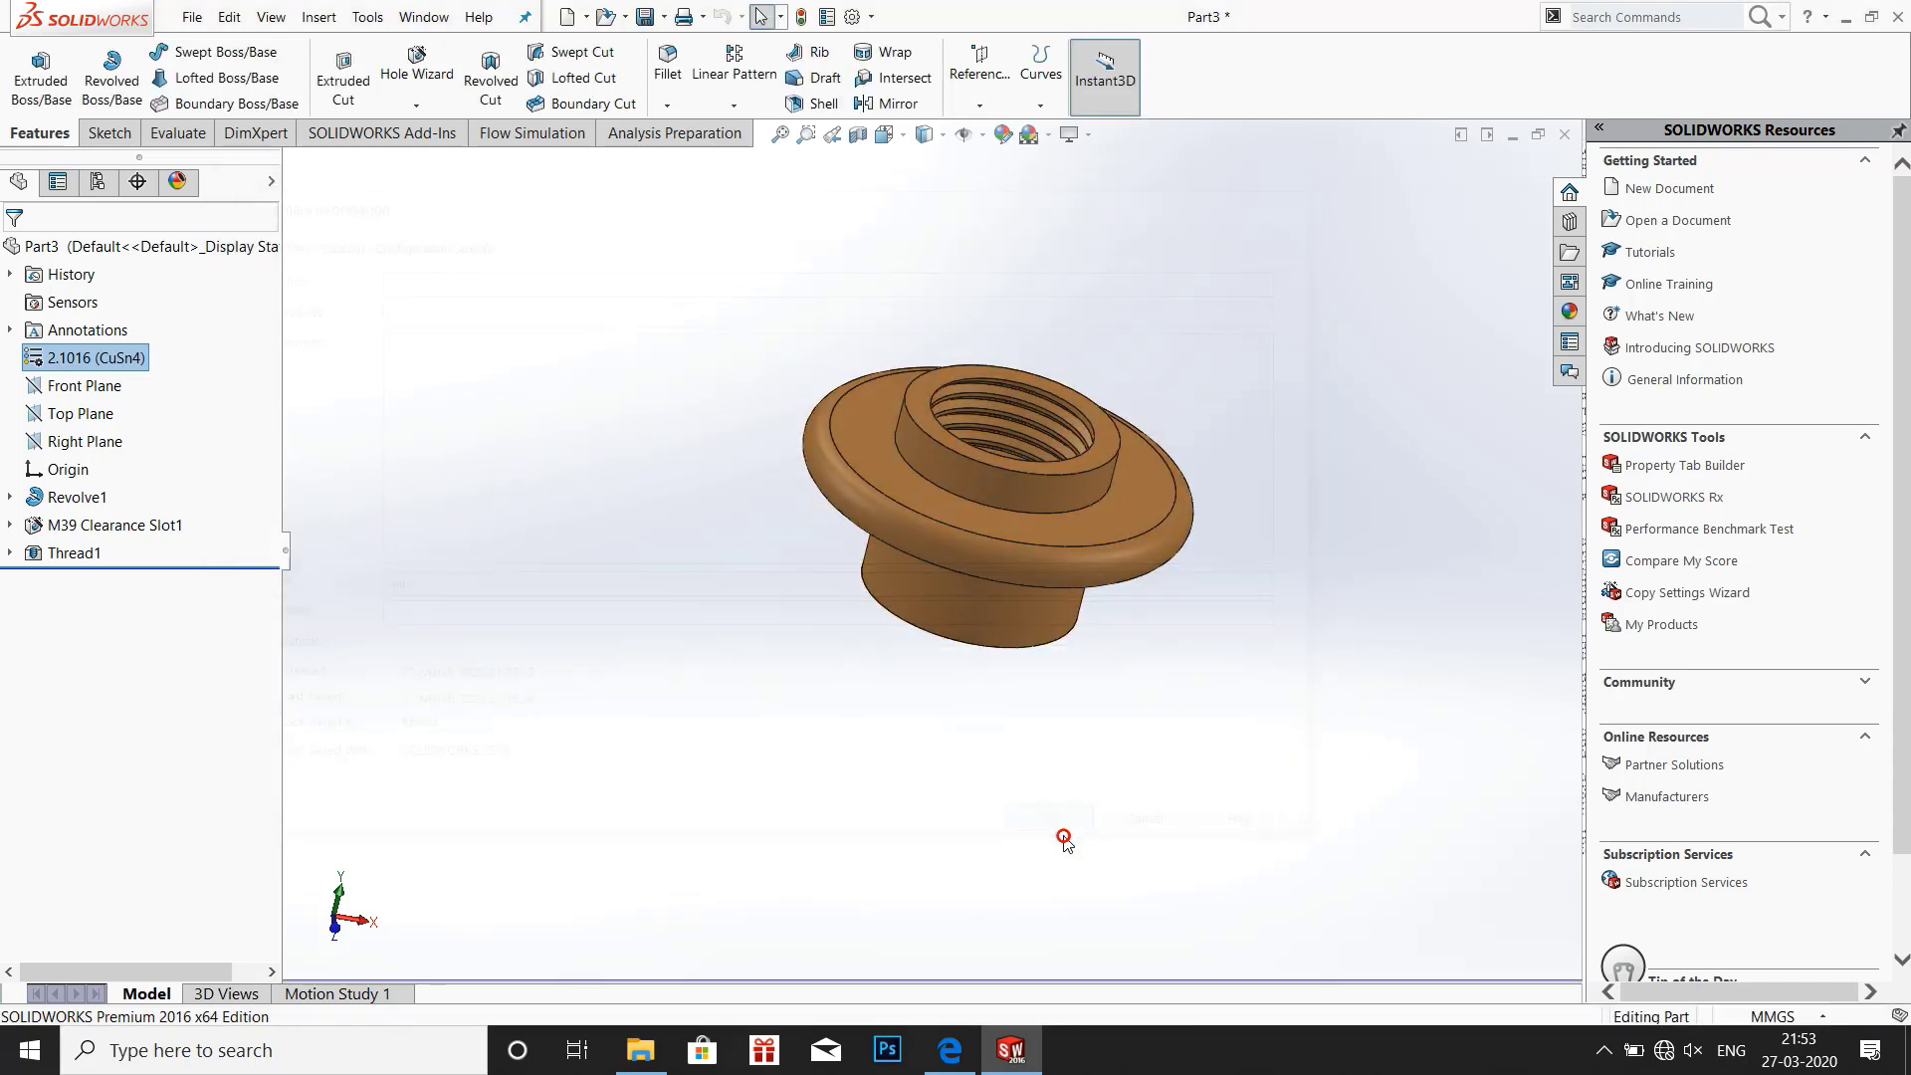
pyautogui.click(215, 18)
pyautogui.moveTo(189, 17)
pyautogui.click(207, 49)
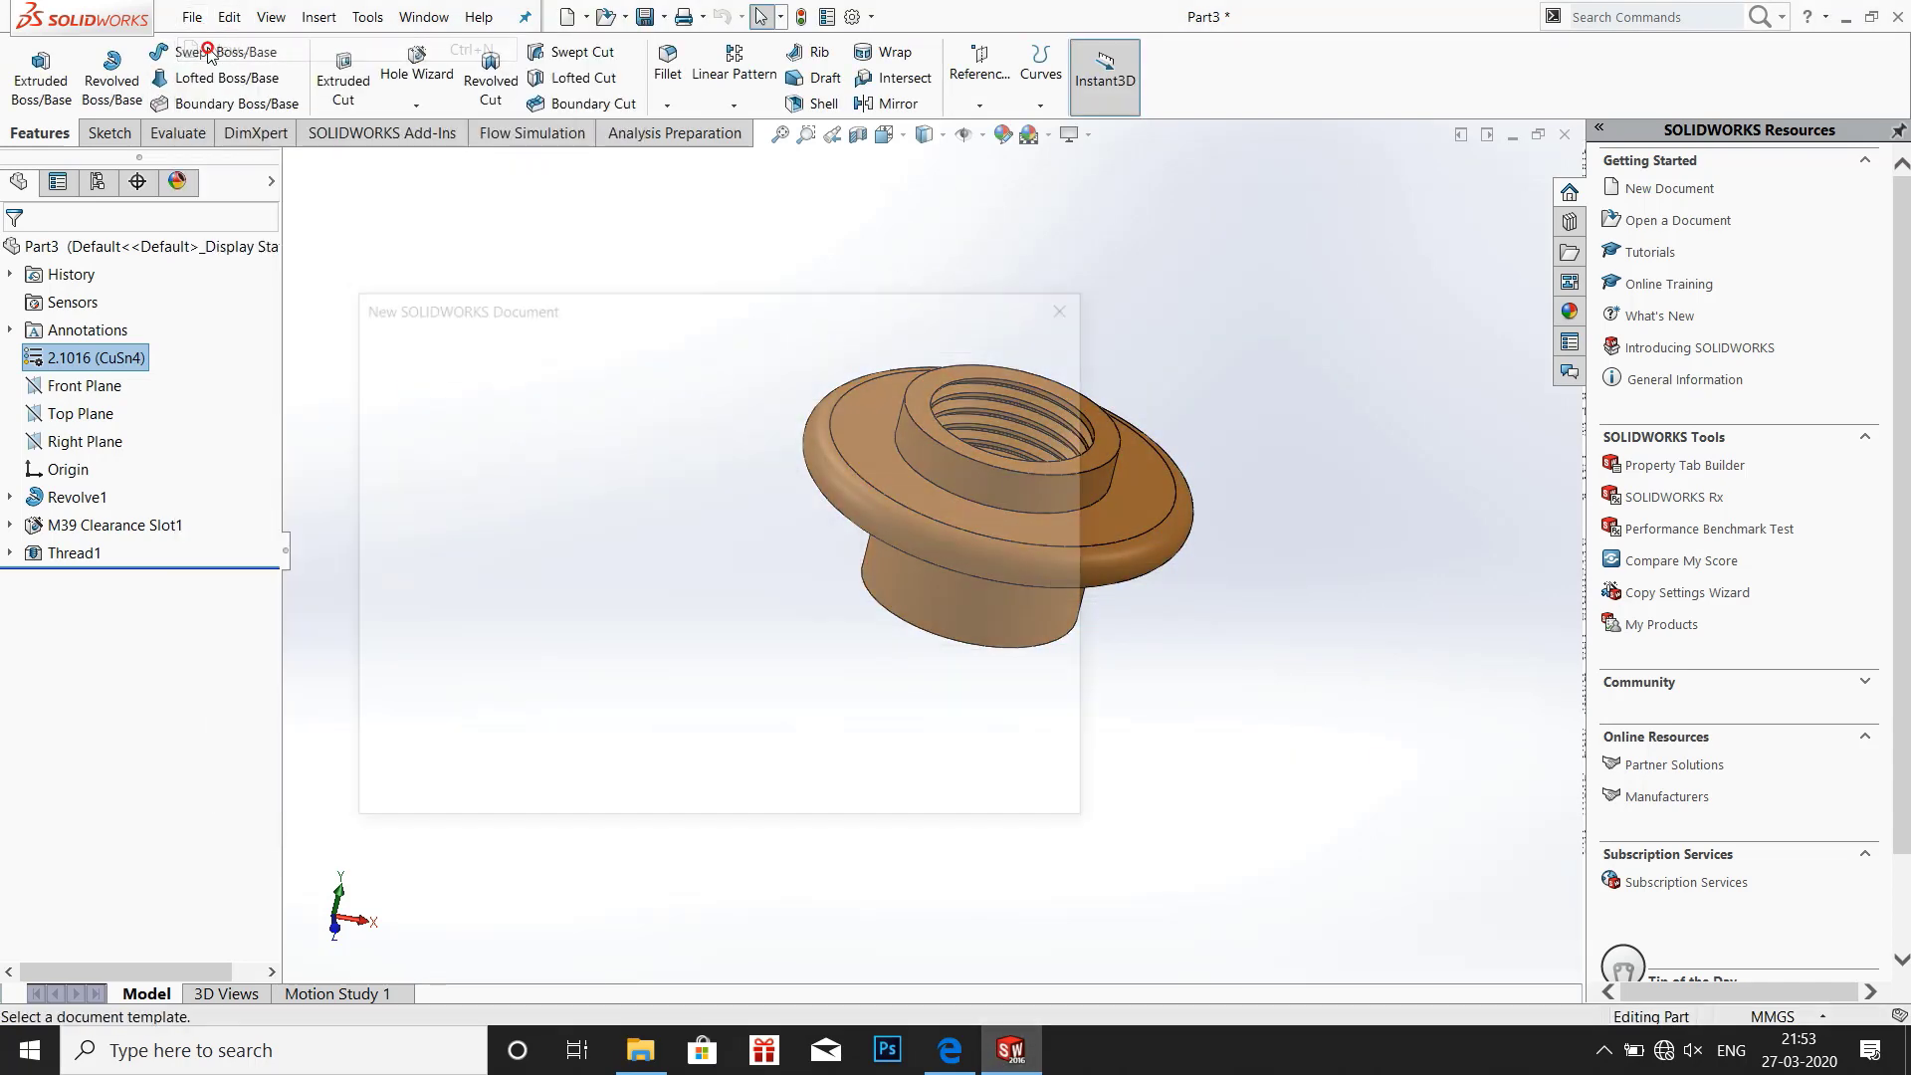
pyautogui.click(406, 408)
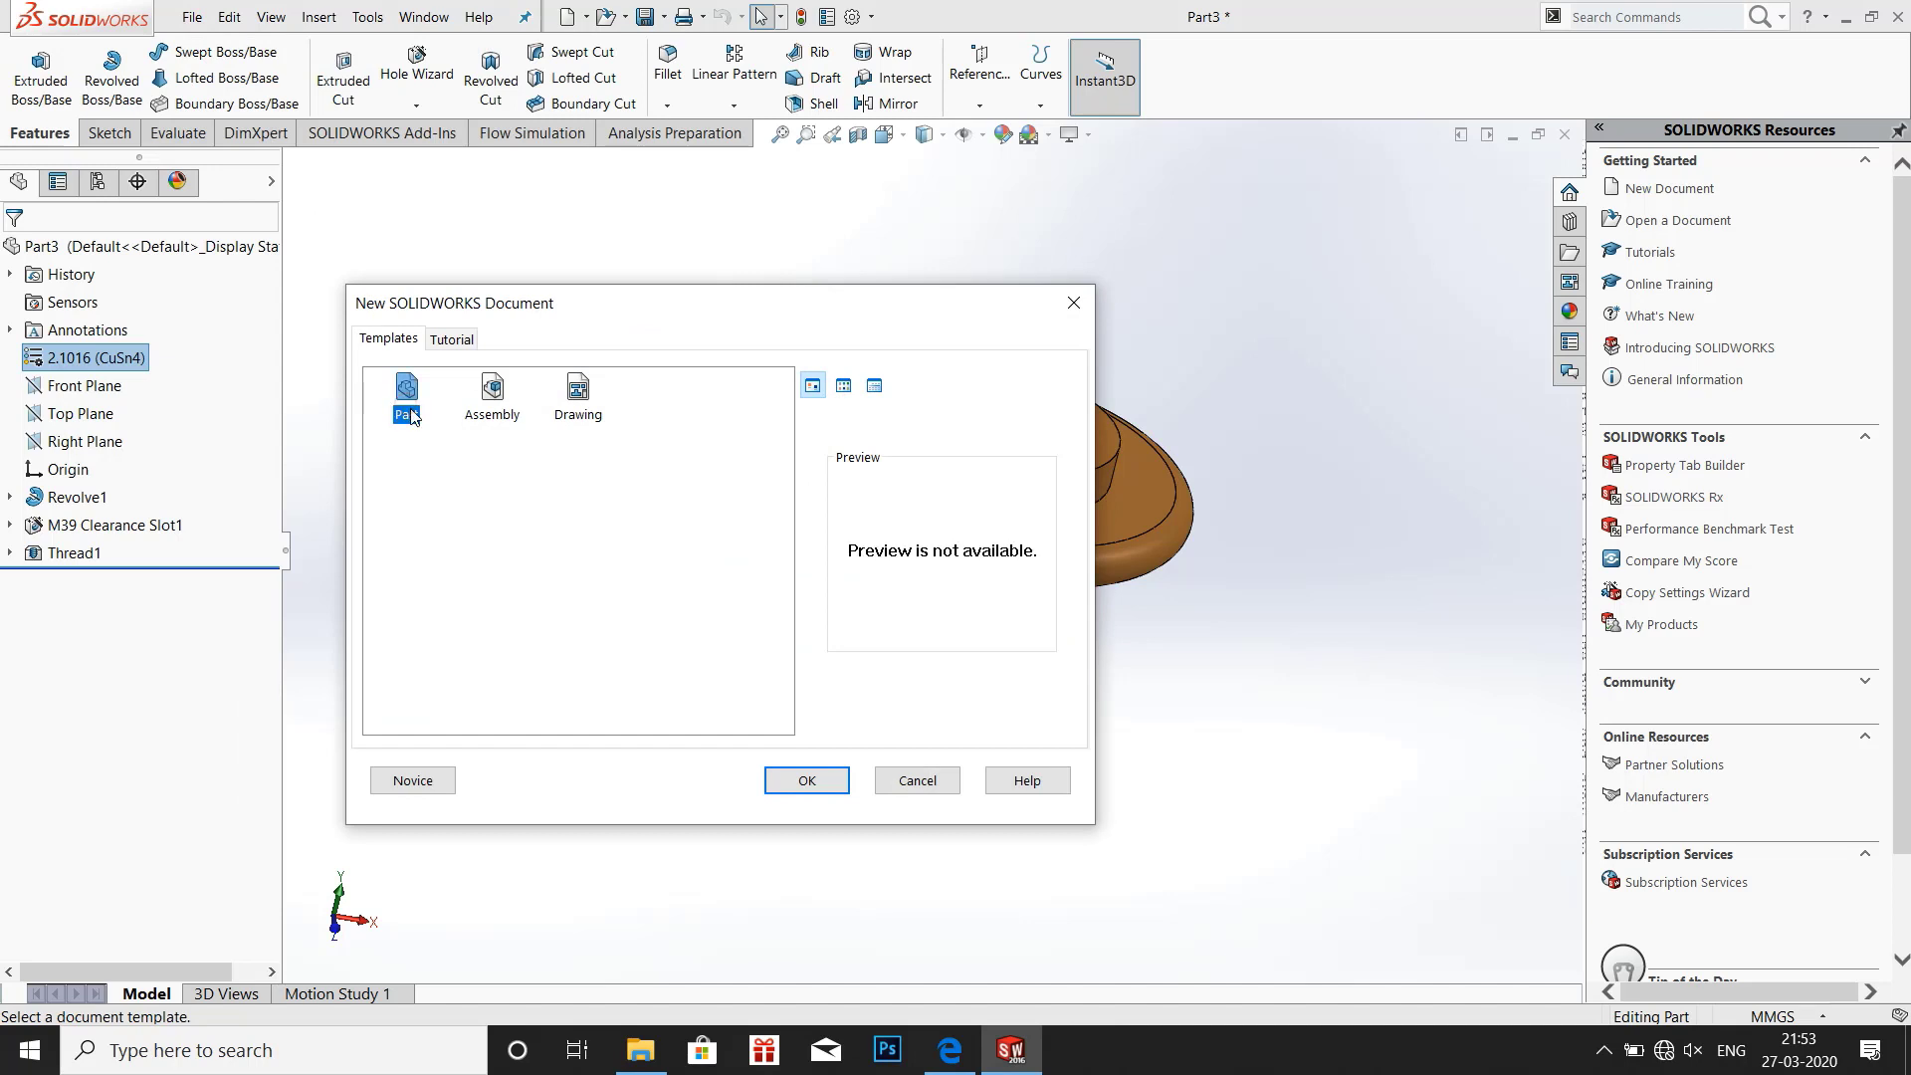
pyautogui.doubleClick(410, 398)
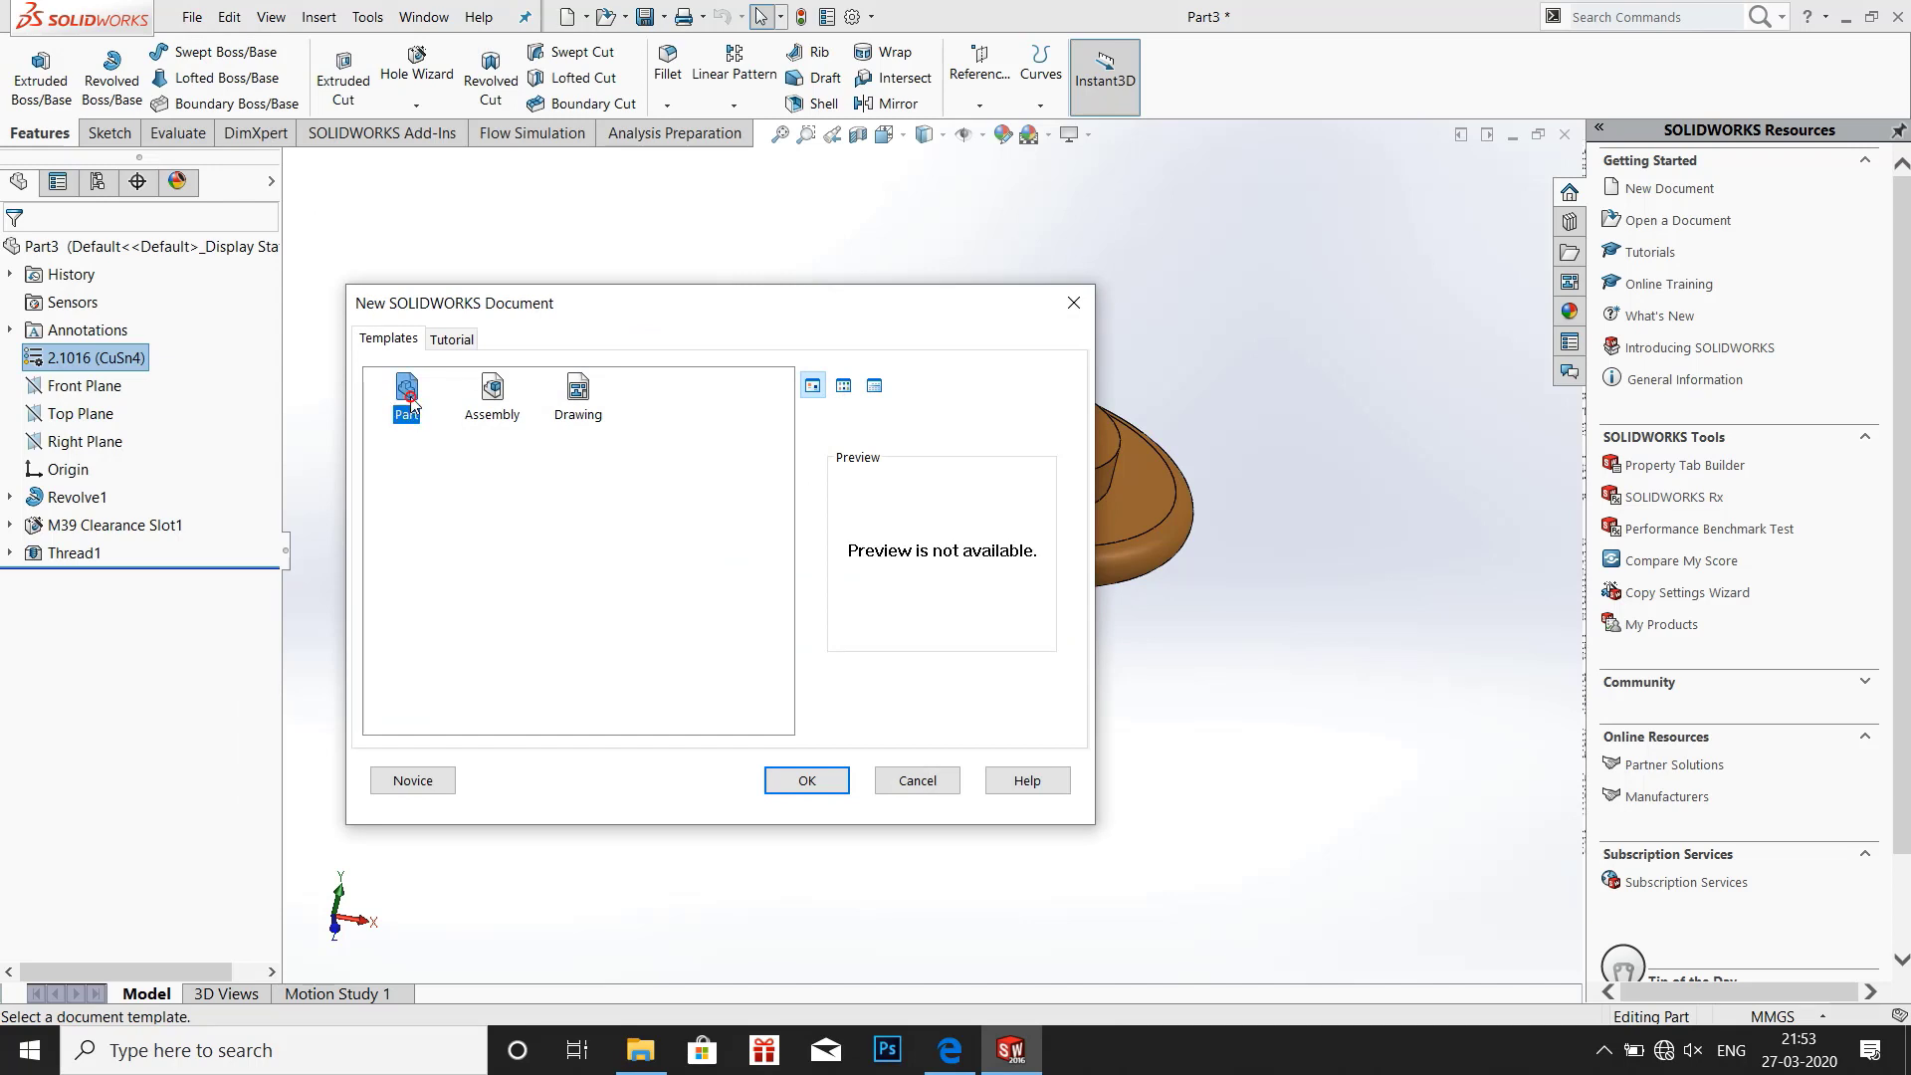
pyautogui.click(1073, 302)
# Save the nut as a part file in the screw jack folder
pyautogui.click(192, 20)
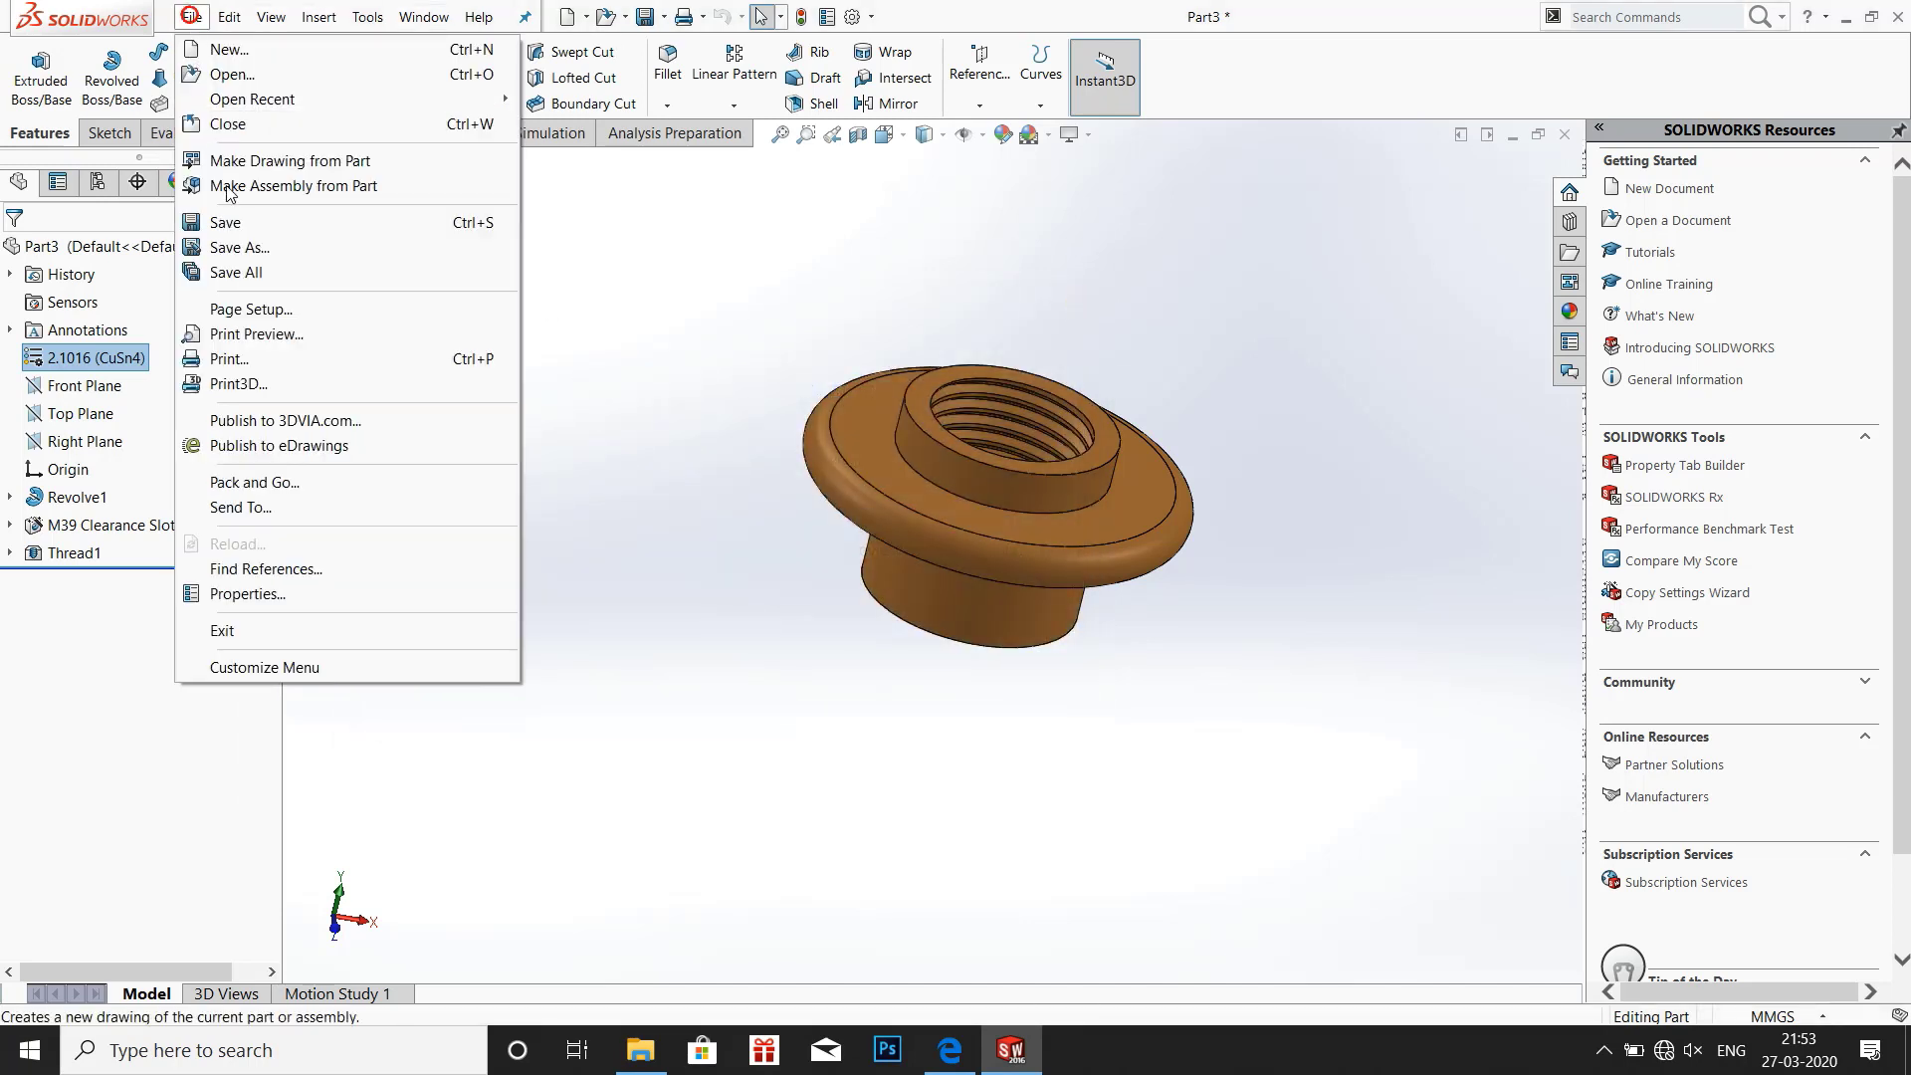
pyautogui.click(238, 251)
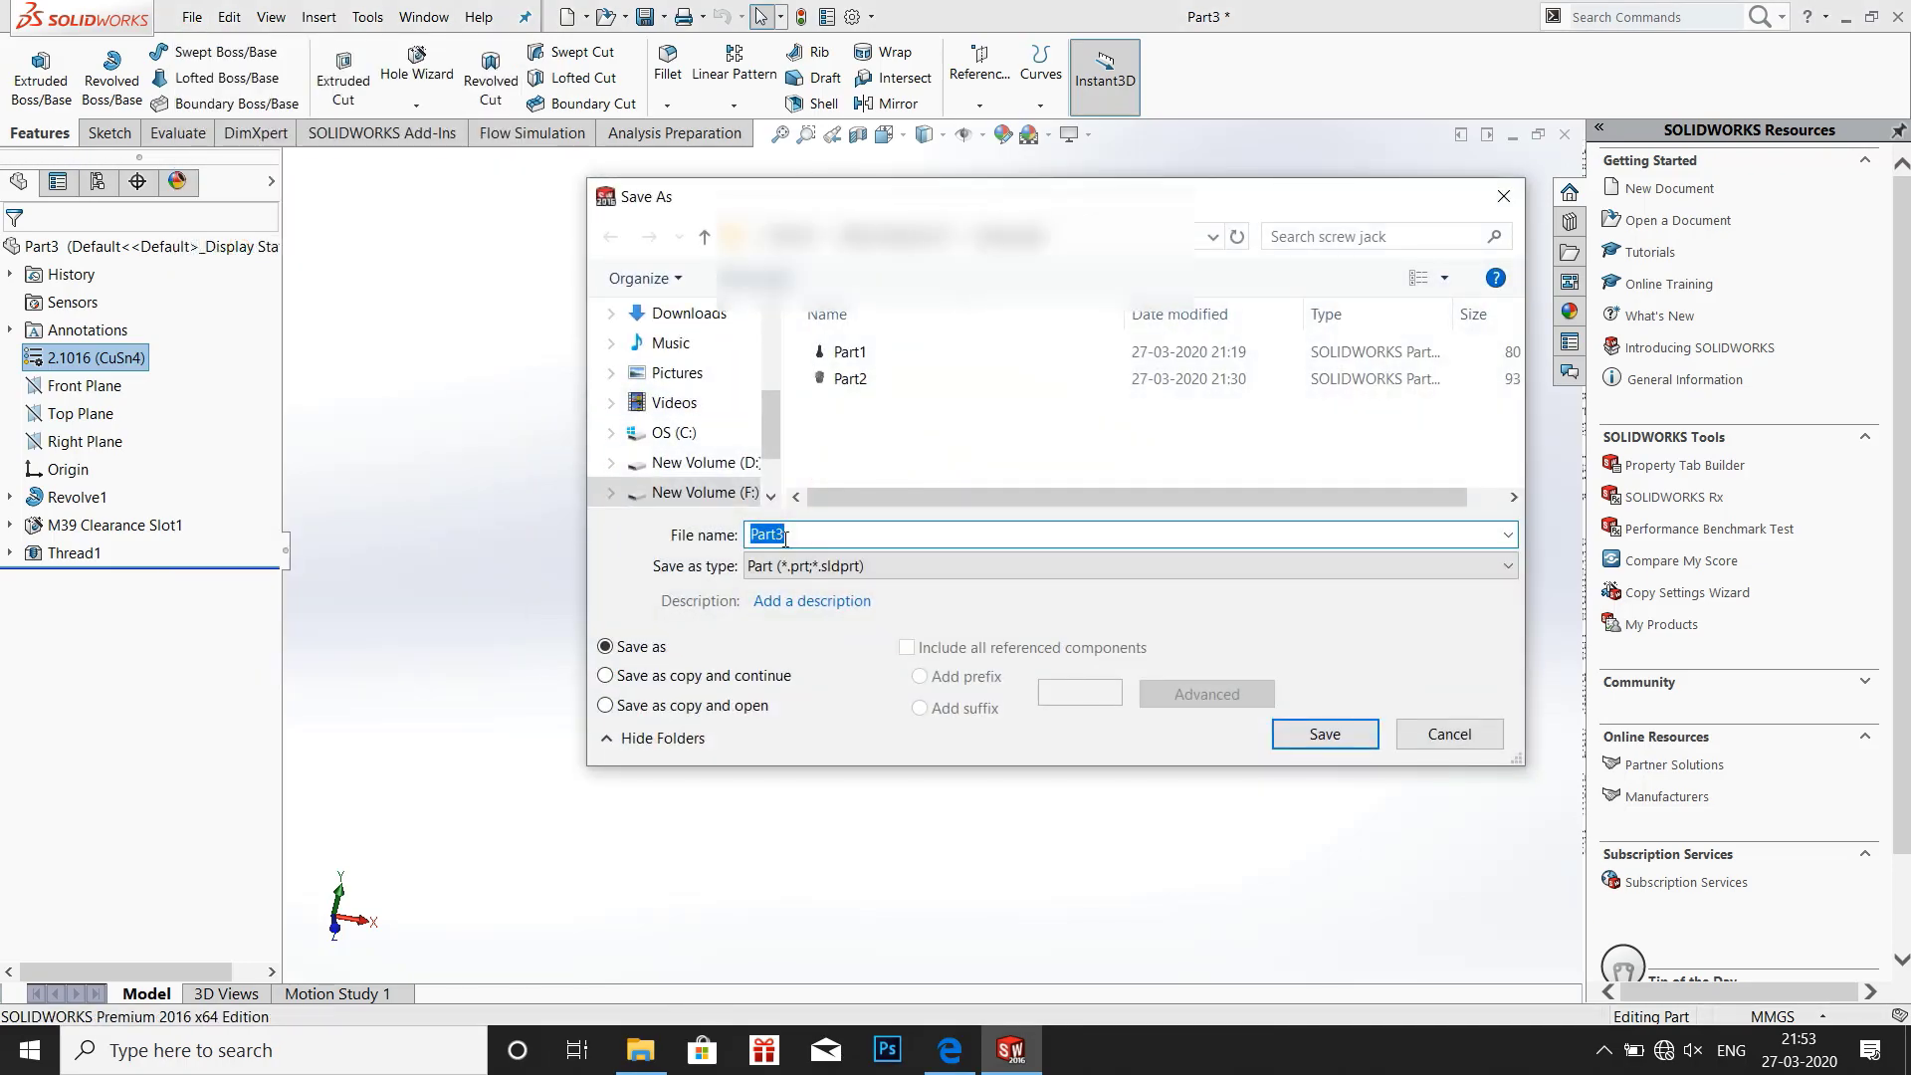